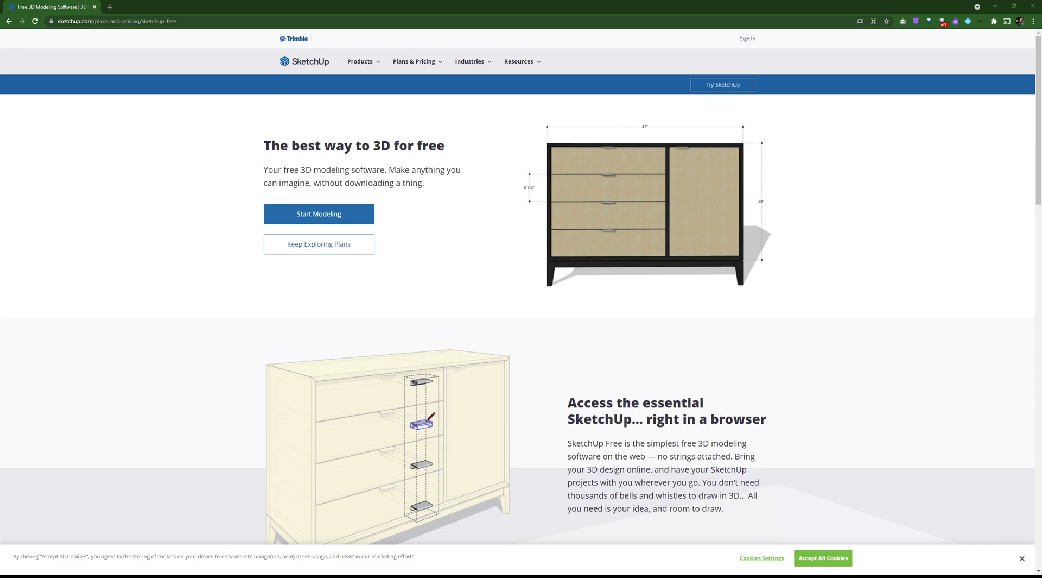
Open app.sketchup.com and sign in through Google with the listed account
left_click(187, 22)
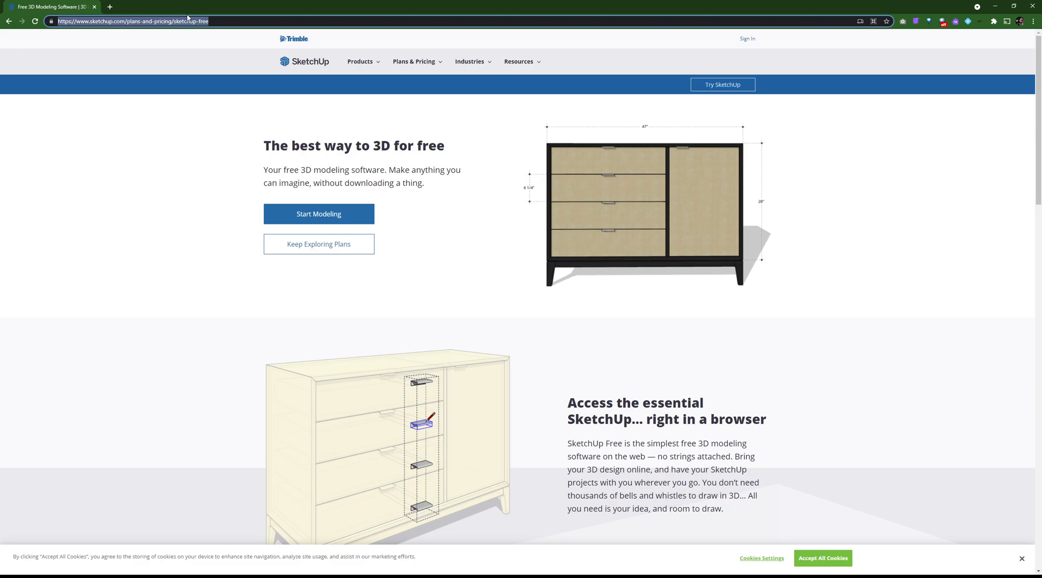
type("app")
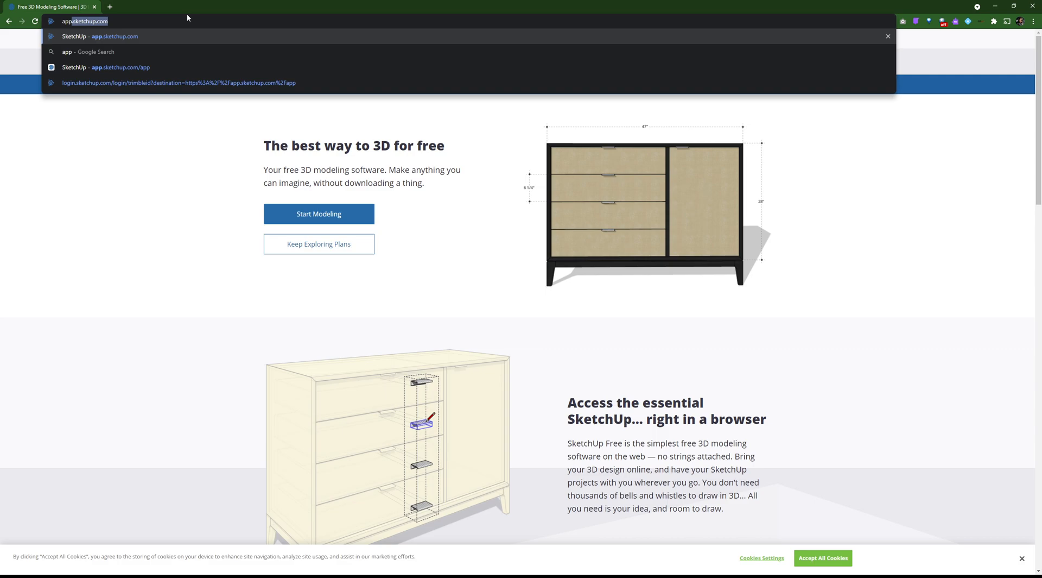
key("Right")
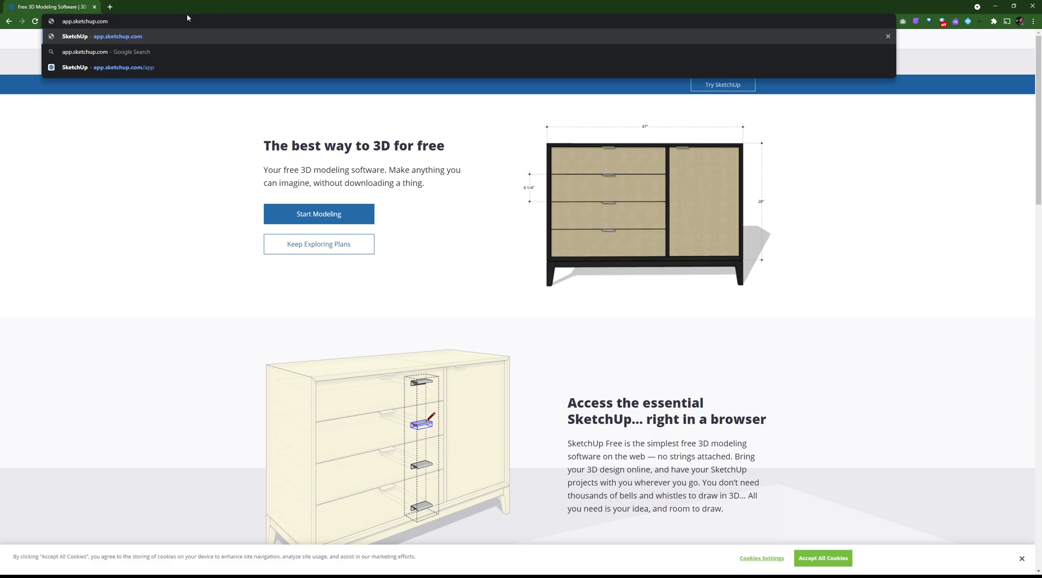
key("Return")
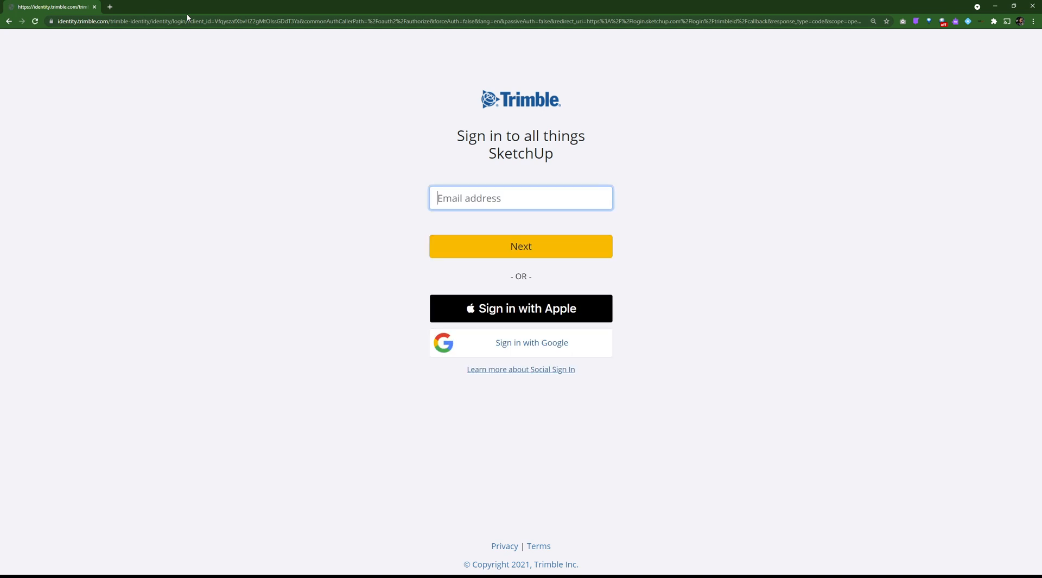
left_click(512, 341)
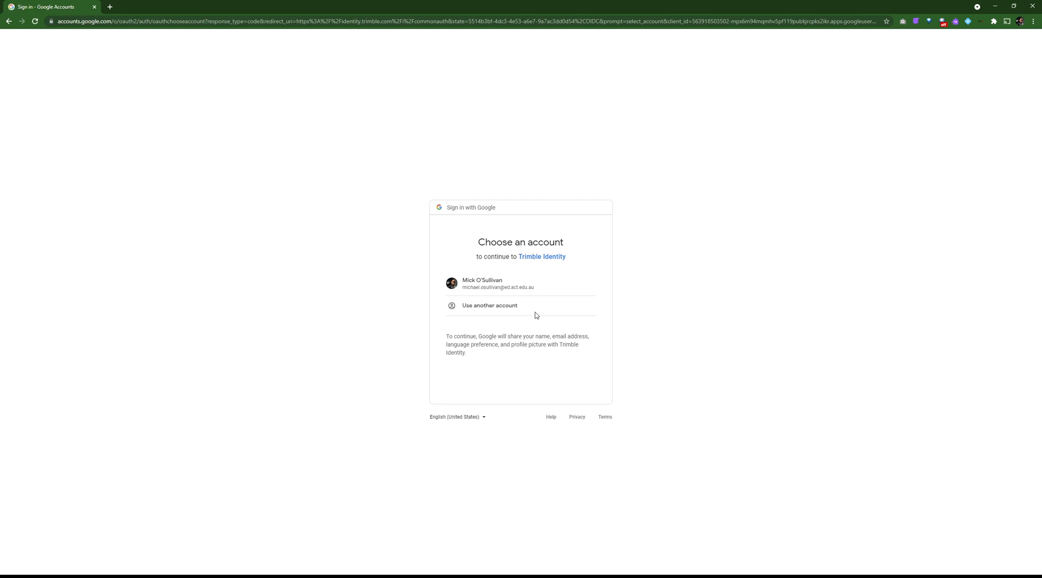
left_click(521, 283)
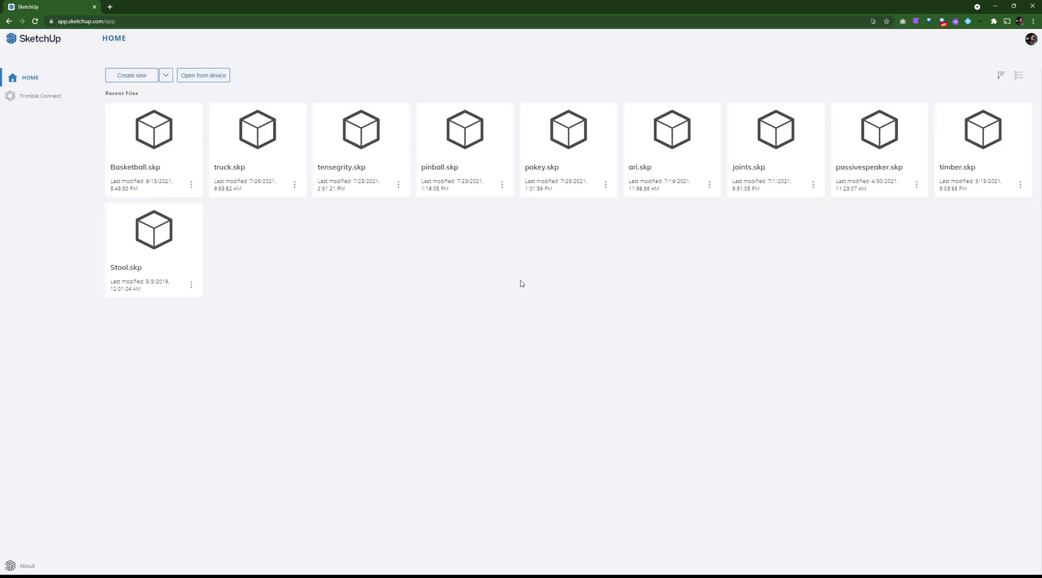
Create a new model with the default template, select the scale figure and examine it up close
left_click(124, 75)
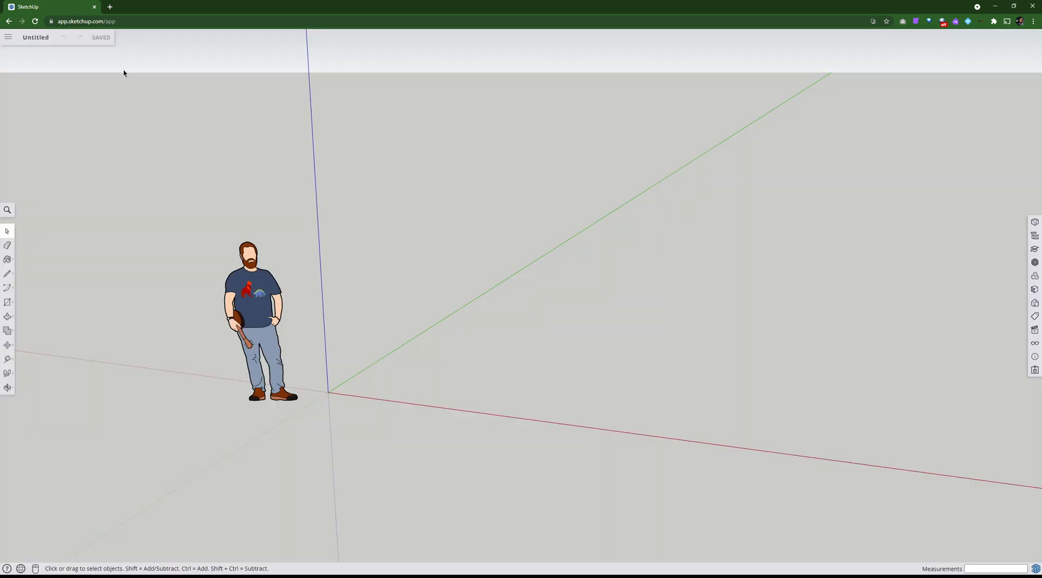
left_click(258, 307)
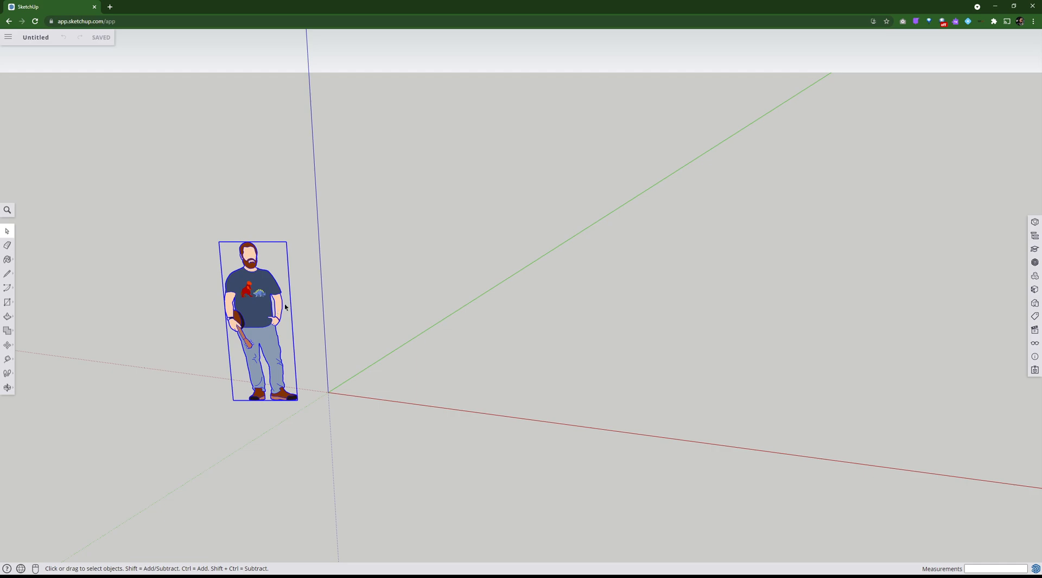
middle_click_drag(284, 325, 310, 303)
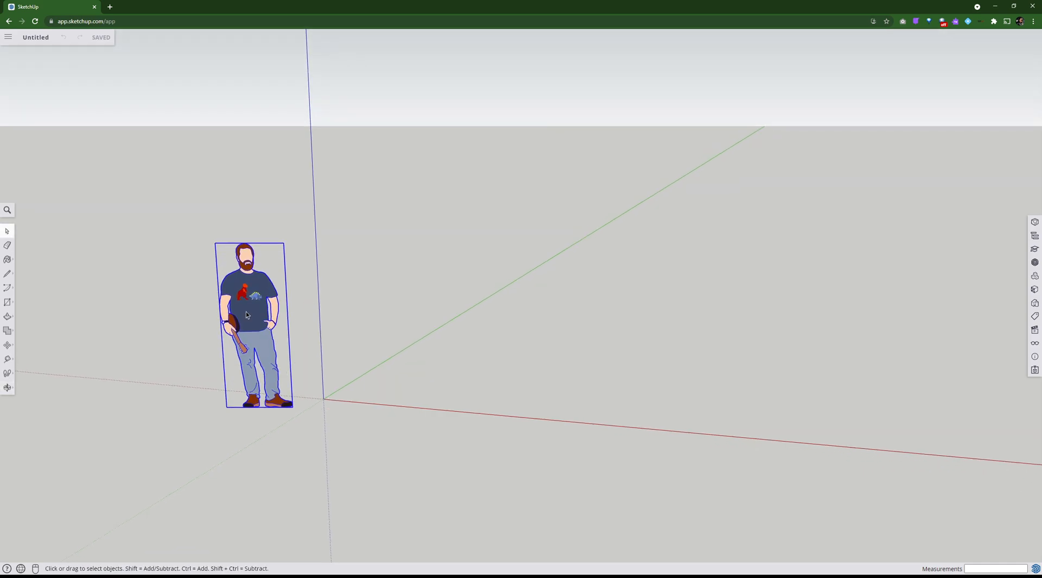
scroll(246, 314, "up", 3)
scroll(246, 314, "up", 2)
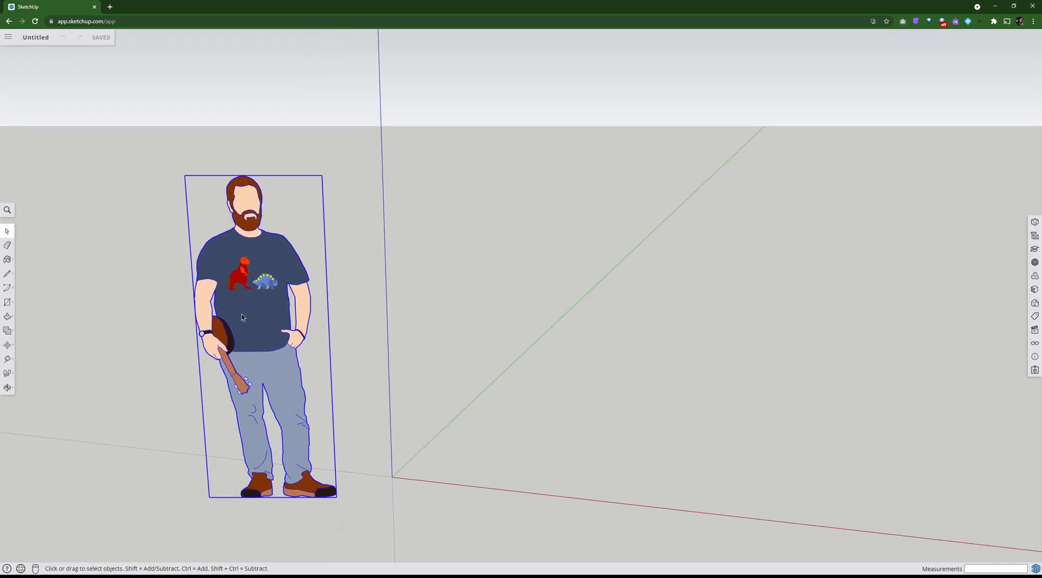
scroll(242, 315, "down", 2)
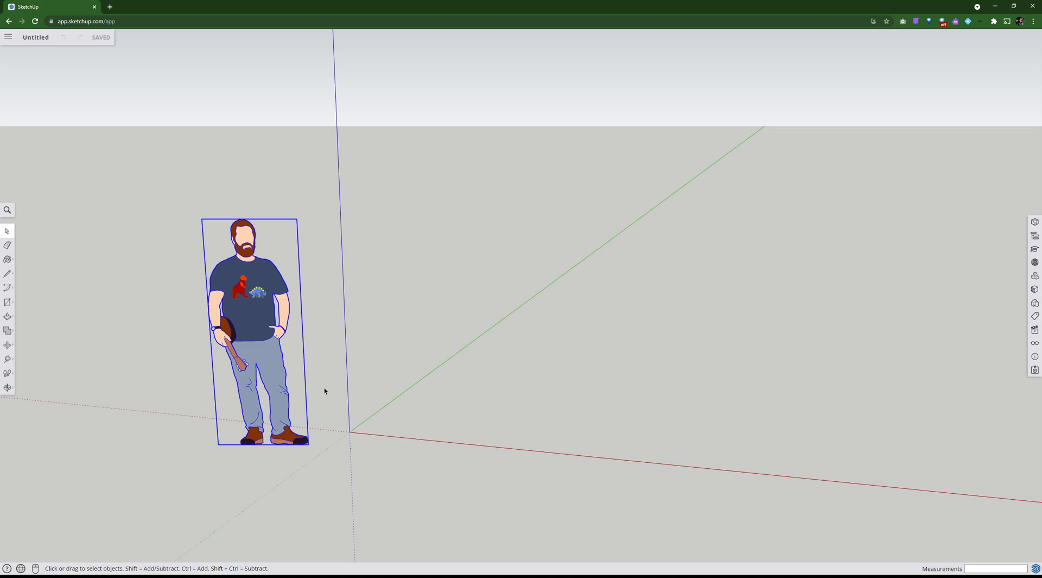
Draw a ground rectangle about 1655 by 1331 mm near the origin, and return to the home page without saving
left_click(11, 303)
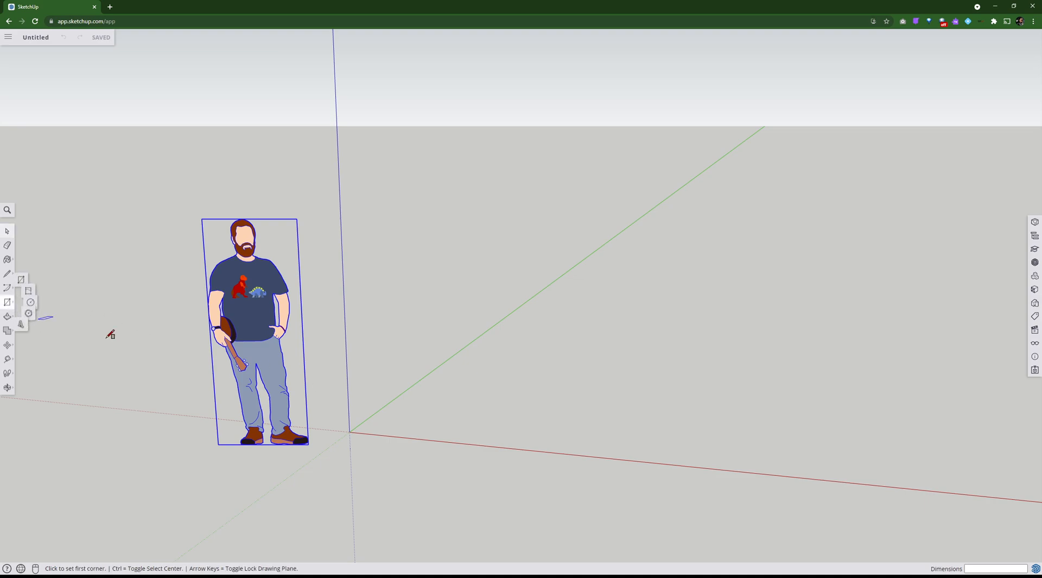
left_click(366, 420)
left_click(541, 437)
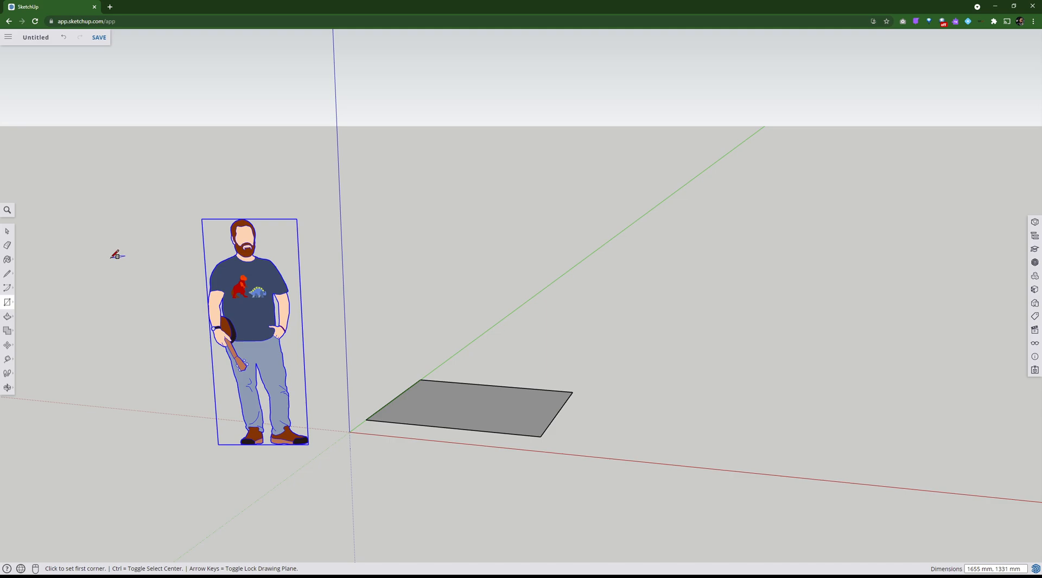
left_click(8, 38)
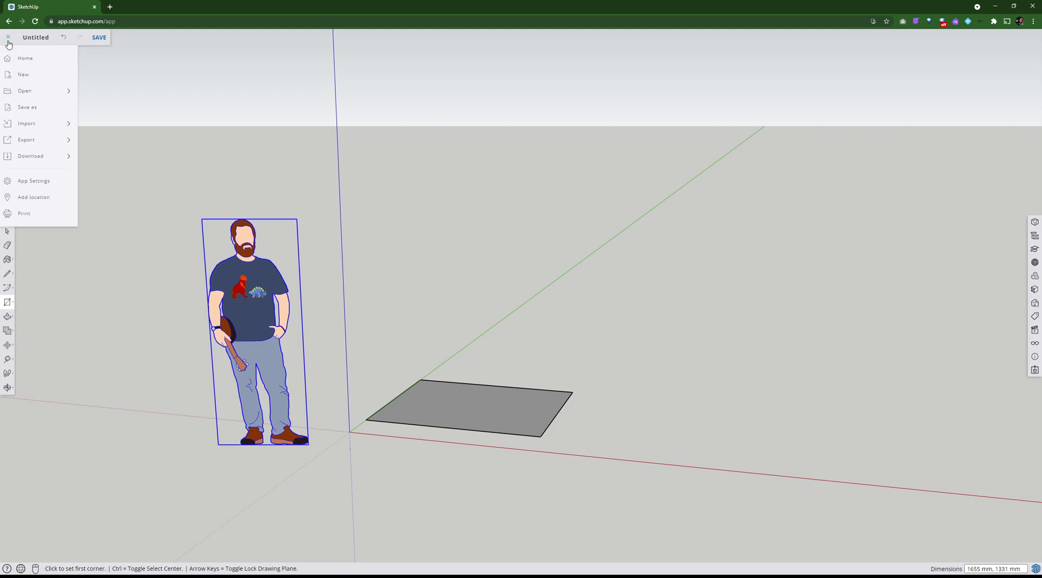
left_click(21, 61)
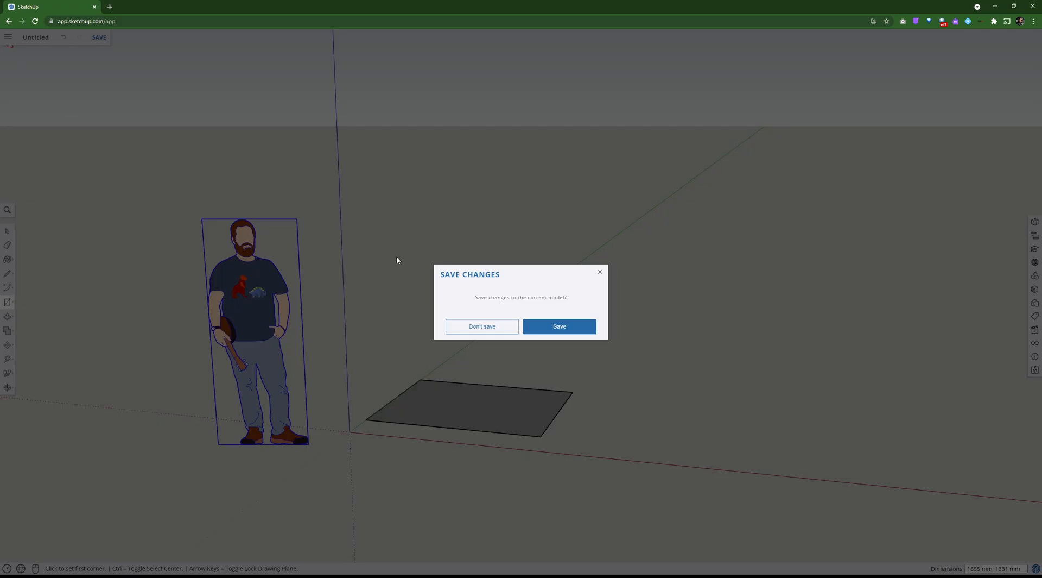
left_click(482, 325)
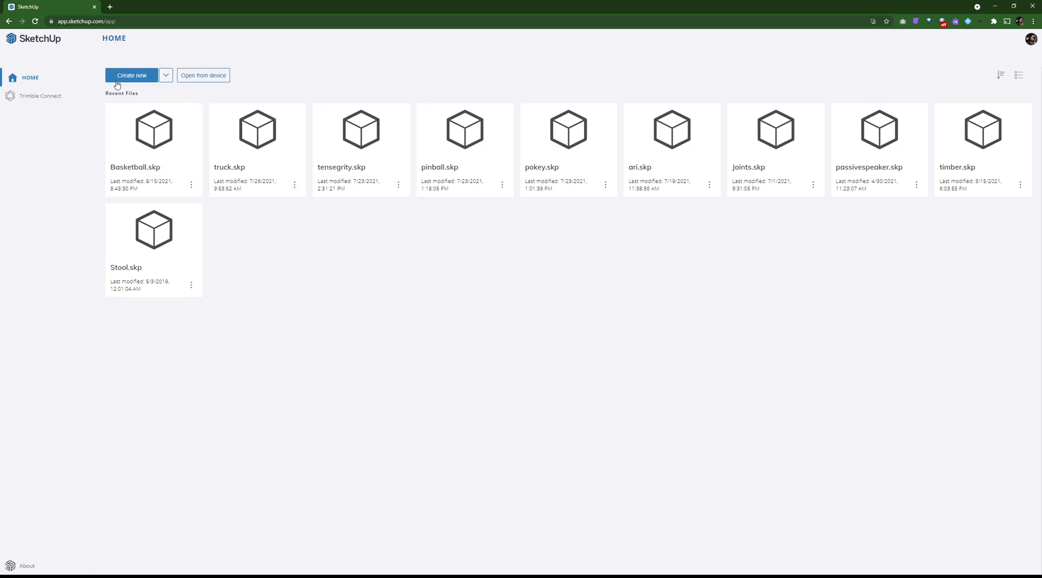
Create a new model with the Decimal - Millimeters template
left_click(167, 77)
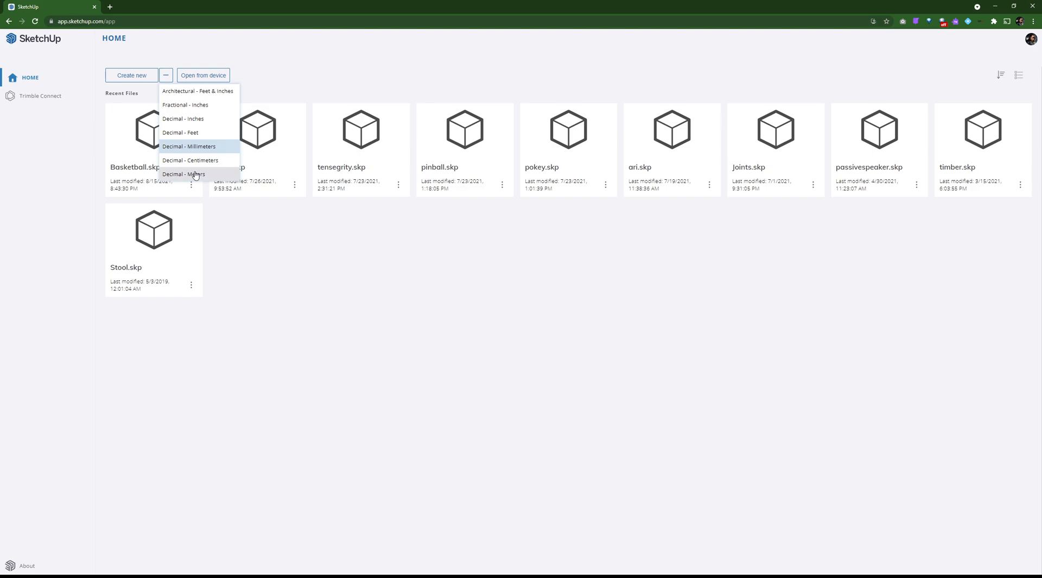
left_click(200, 147)
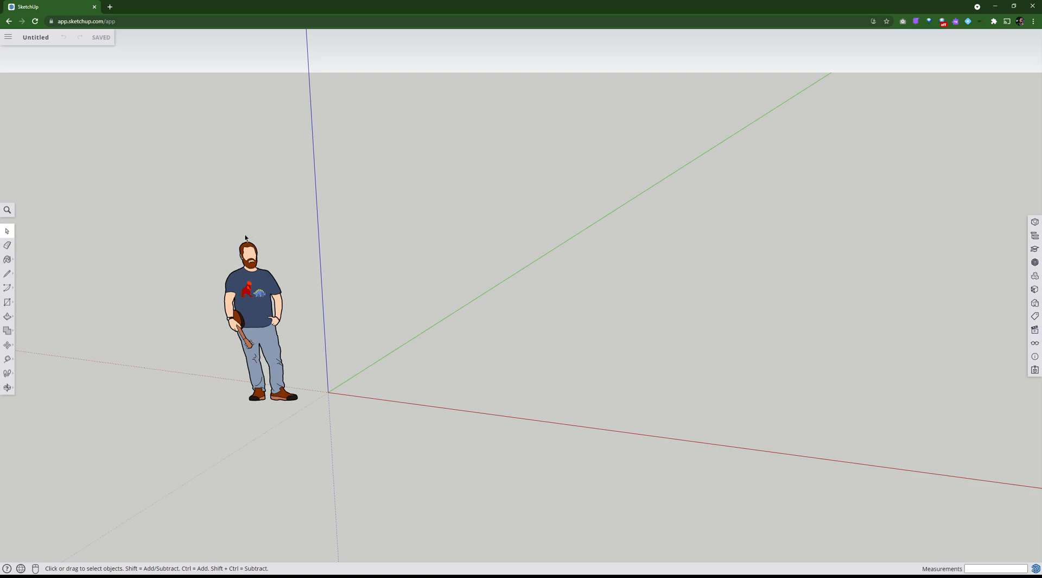
Draw a rectangle about 1195 by 719 mm on the ground beside the origin and undo it
left_click(7, 301)
left_click(370, 366)
left_click(427, 394)
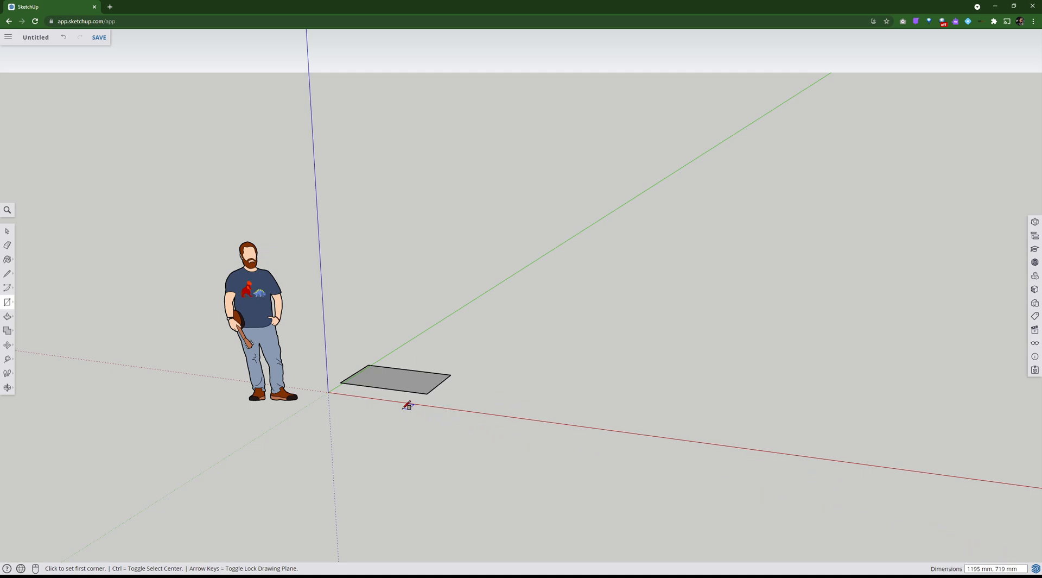
key("ctrl+z")
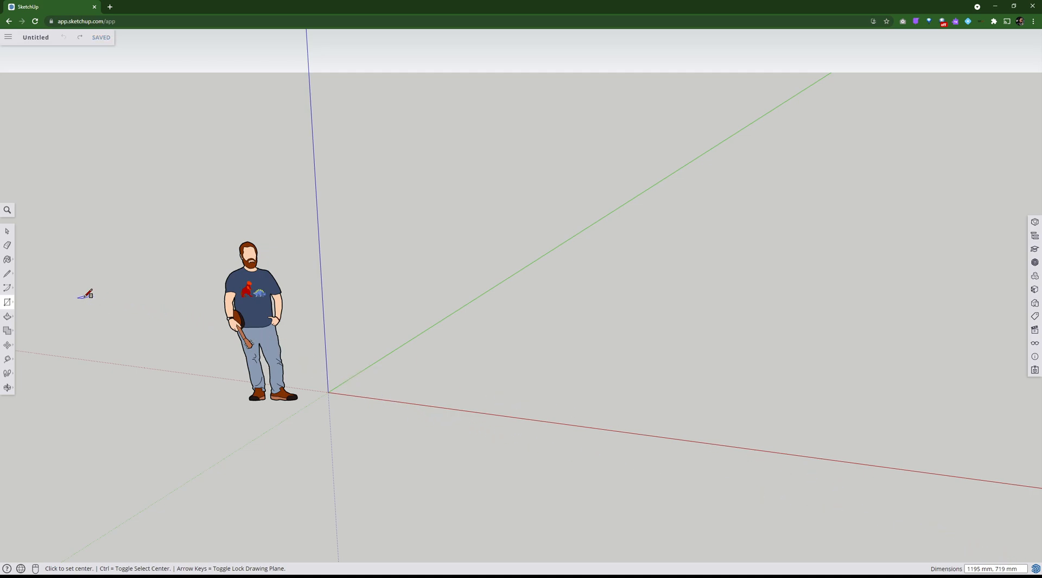
Examine the scale figure and the origin axes from close up and from far away with the Select tool active
scroll(274, 352, "up", 5)
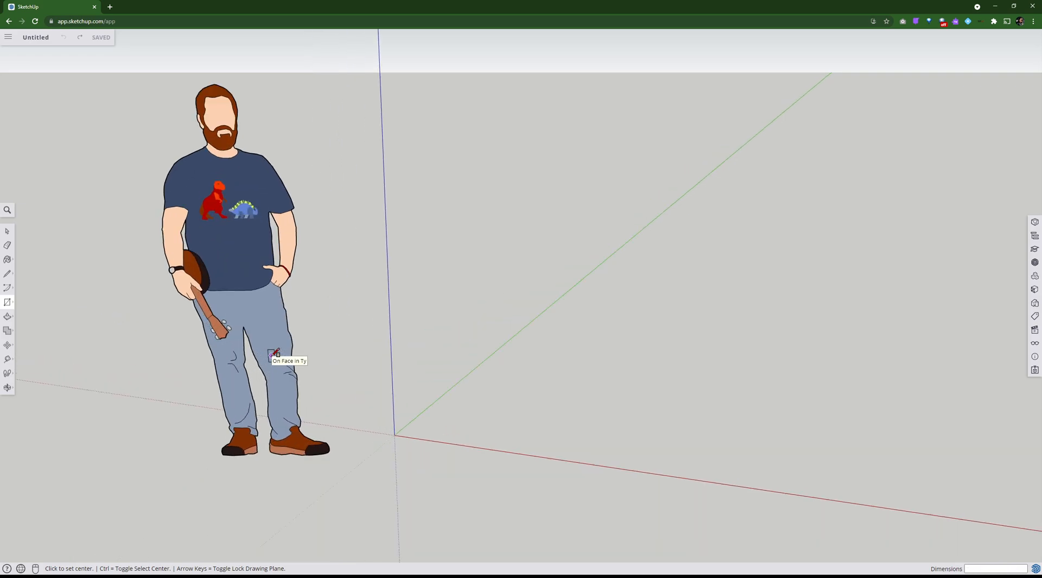
mouse_move(301, 335)
middle_mouse_down()
mouse_move(303, 359)
mouse_move(312, 334)
middle_mouse_up()
scroll(307, 342, "down", 3)
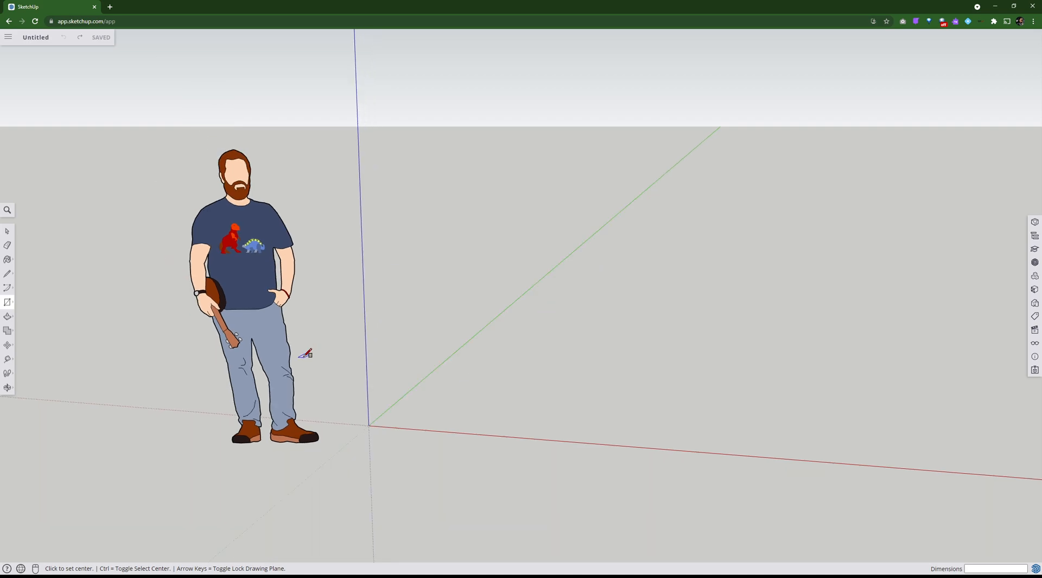
scroll(302, 356, "down", 2)
scroll(300, 359, "down", 4)
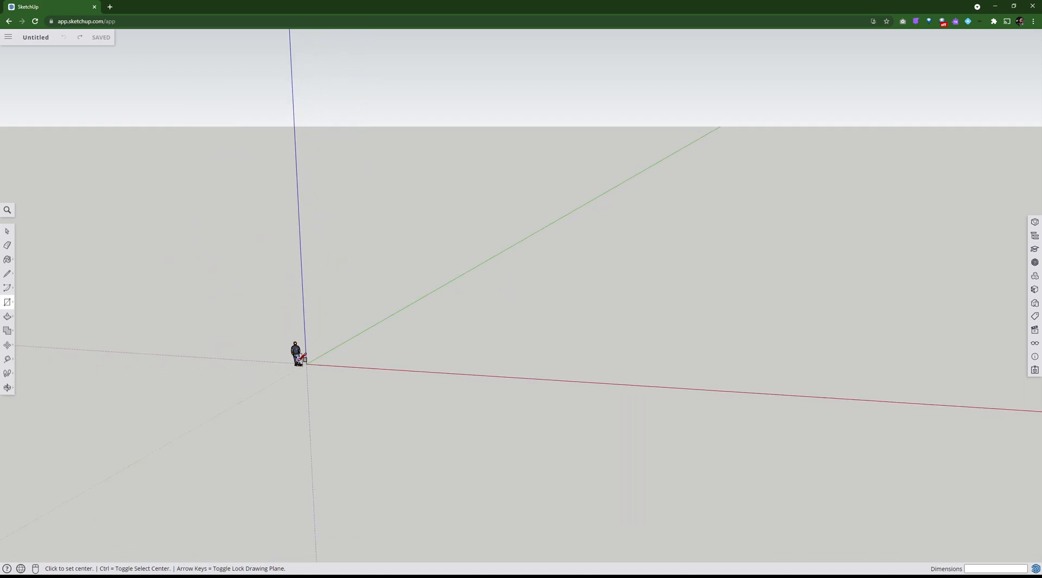
scroll(301, 358, "up", 8)
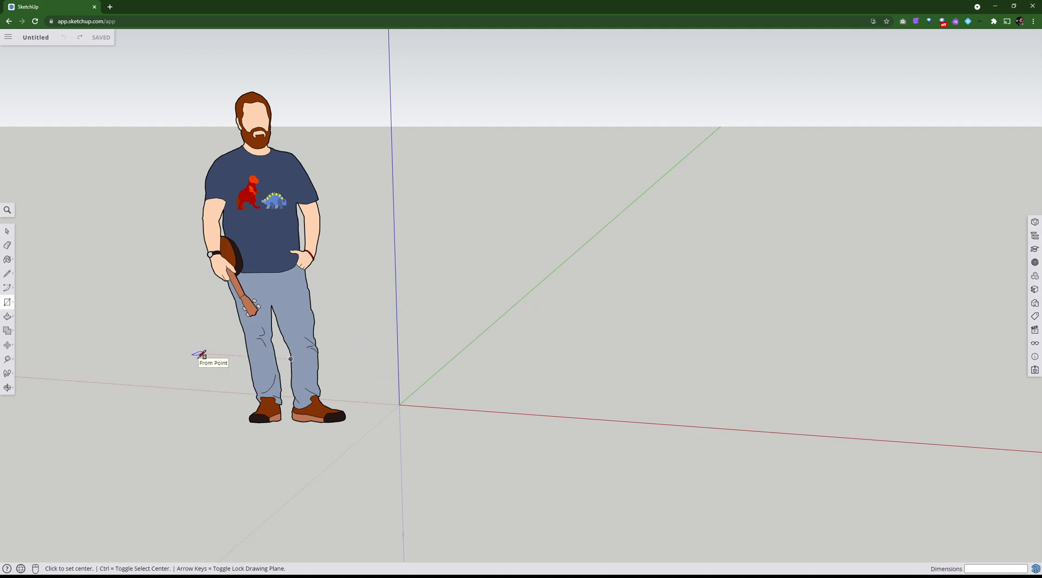
left_click(7, 232)
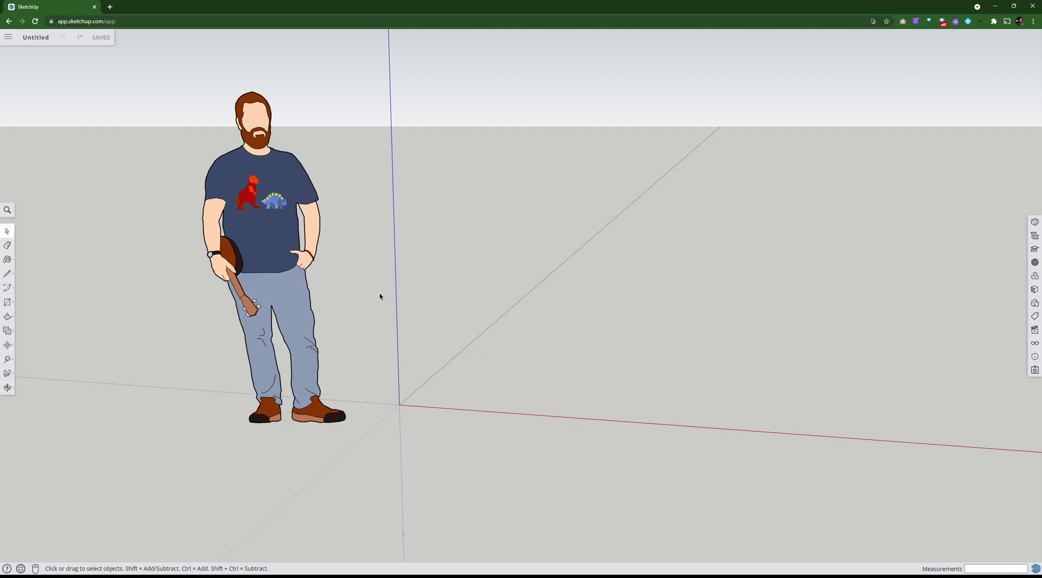
scroll(245, 269, "up", 2)
scroll(245, 269, "down", 2)
scroll(243, 270, "up", 4)
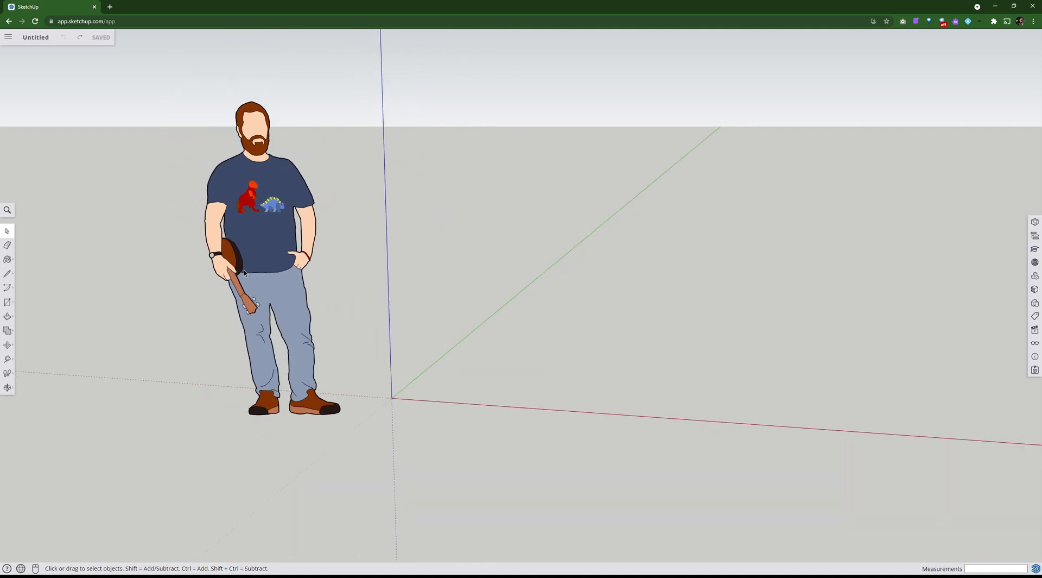
scroll(243, 269, "down", 6)
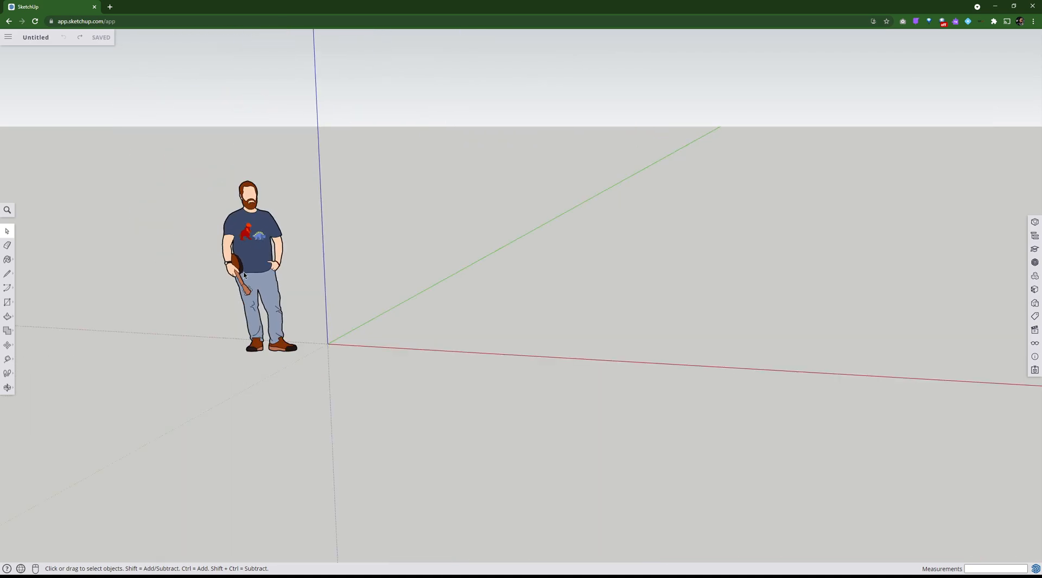
scroll(238, 300, "up", 6)
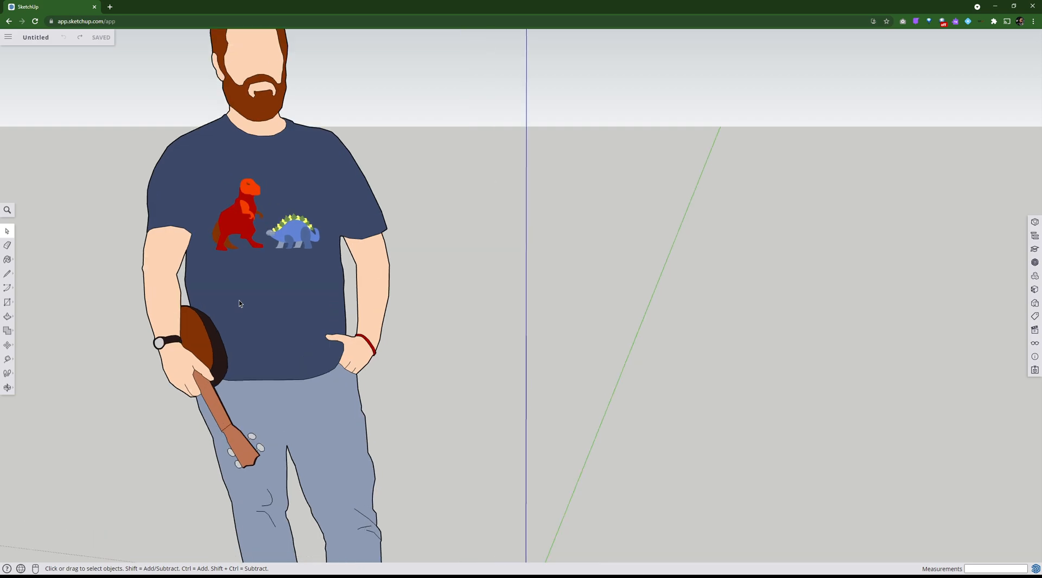
scroll(239, 300, "down", 7)
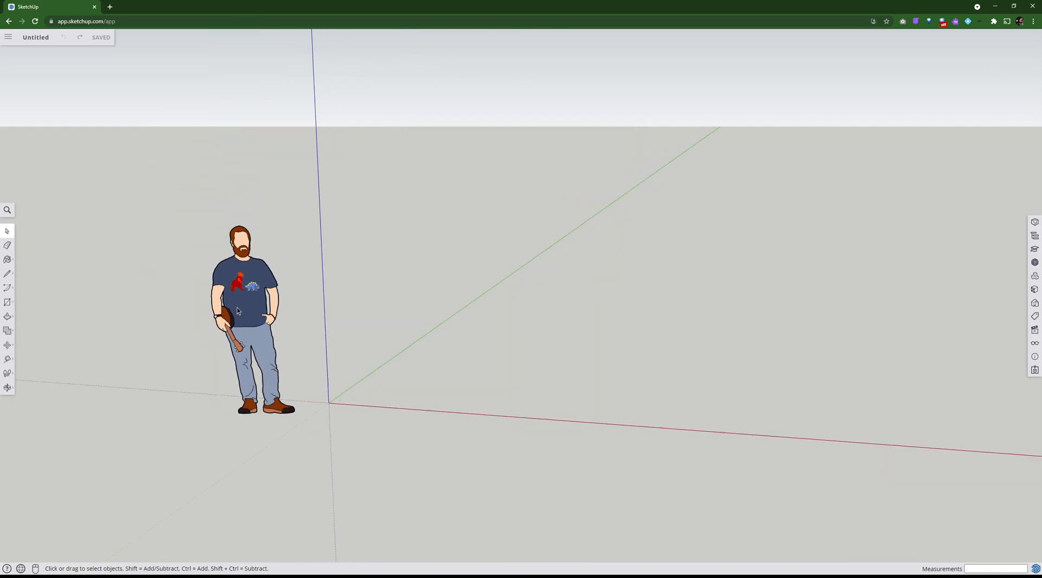
scroll(238, 311, "down", 2)
scroll(236, 317, "up", 3)
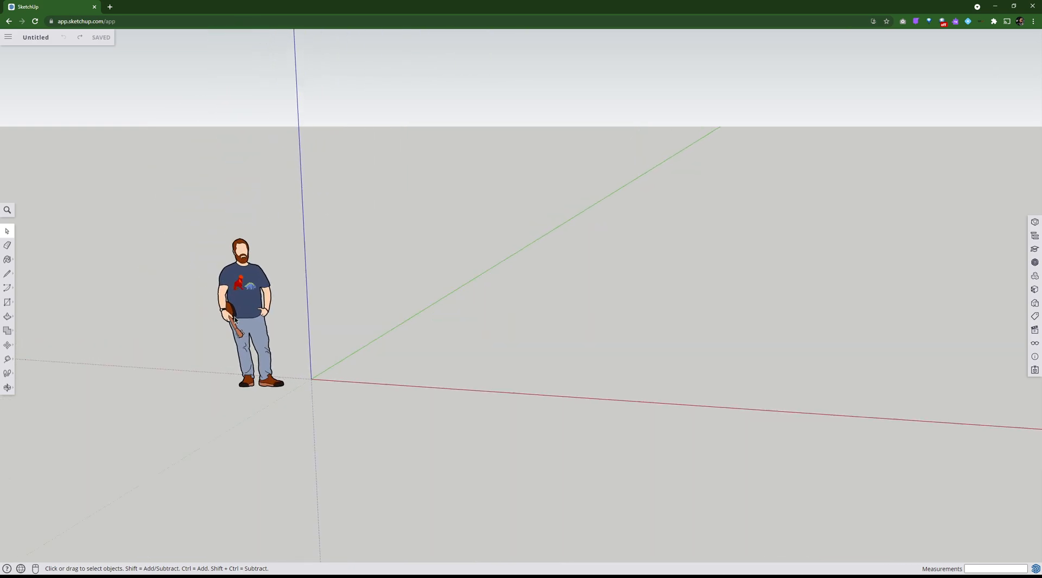
scroll(236, 323, "down", 1)
scroll(238, 320, "up", 4)
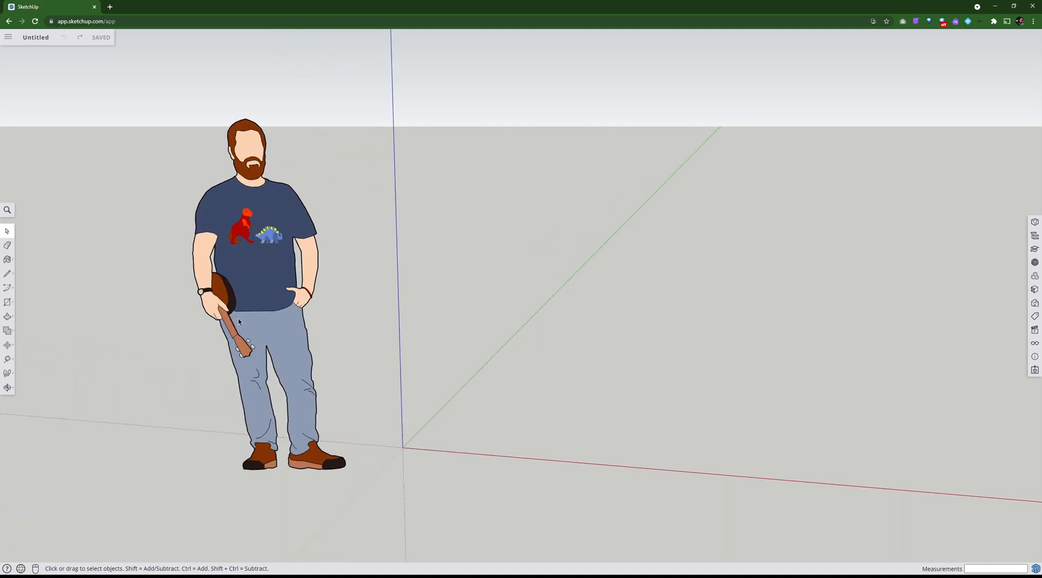
scroll(239, 320, "down", 3)
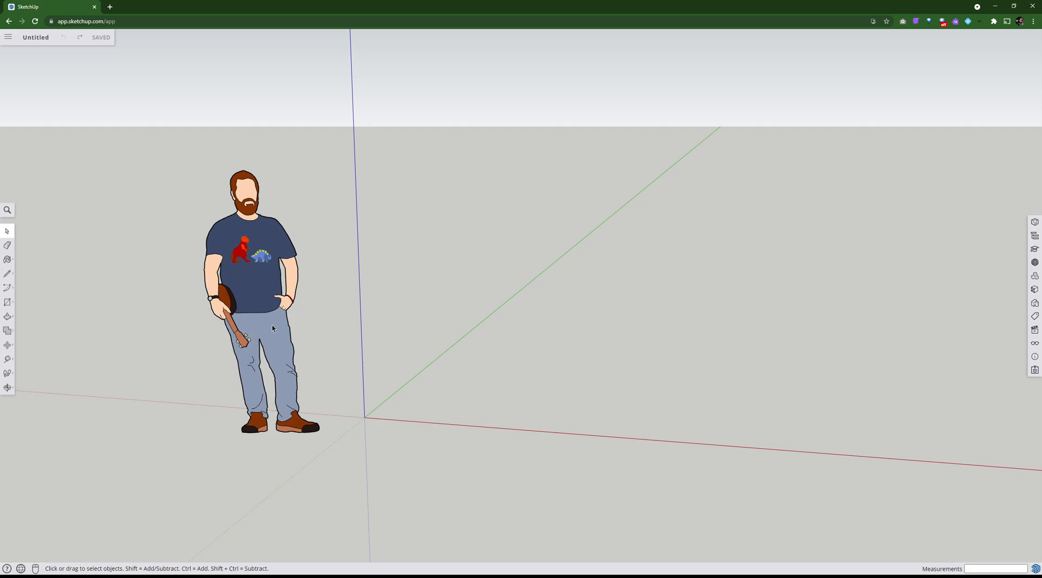
Orbit around the scale figure to view it and the axes from different angles
key("o")
left_click_drag(255, 322, 477, 369)
key("space")
key("o")
key("space")
scroll(476, 366, "down", 5)
middle_click_drag(470, 363, 368, 351)
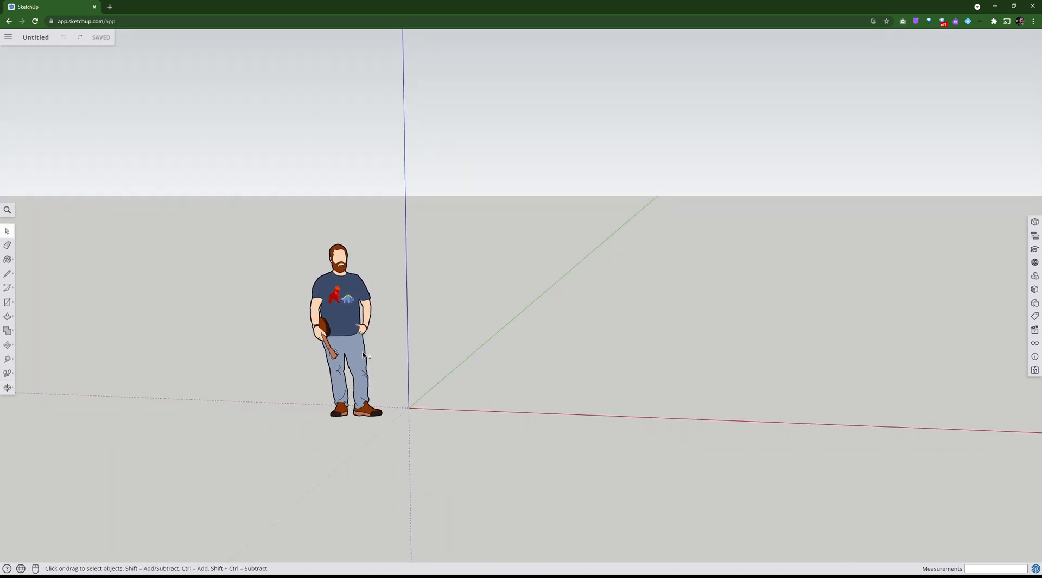
Pan, zoom and orbit around the origin to examine the axes and ground plane from a raised viewpoint
middle_click_drag(363, 355, 429, 234, "shift")
scroll(423, 257, "down", 1)
scroll(427, 259, "up", 5)
scroll(426, 258, "down", 5)
scroll(426, 258, "up", 4)
middle_click_drag(488, 284, 467, 352)
scroll(202, 366, "up", 3)
scroll(363, 381, "up", 2)
scroll(475, 288, "down", 2)
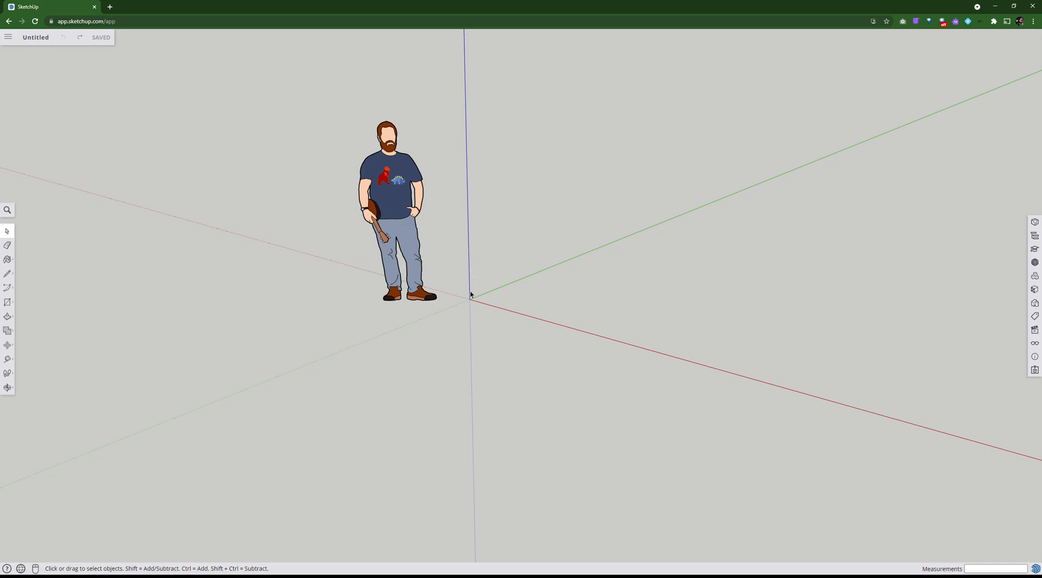
middle_click_drag(497, 302, 398, 313, "shift")
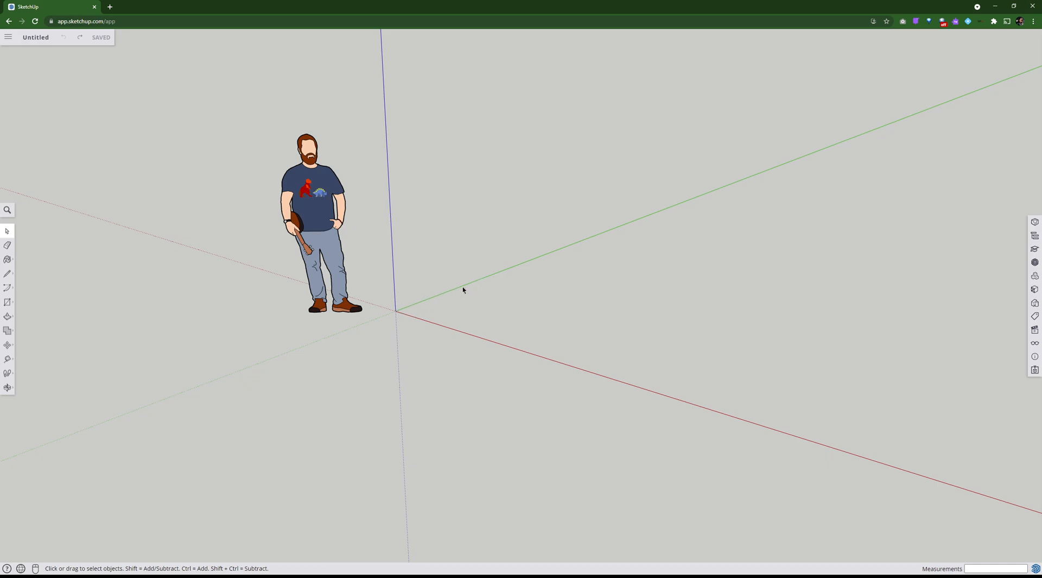
Orbit, pan and zoom around the origin to view the scale figure and axes from a lower viewpoint
middle_click_drag(508, 270, 303, 341)
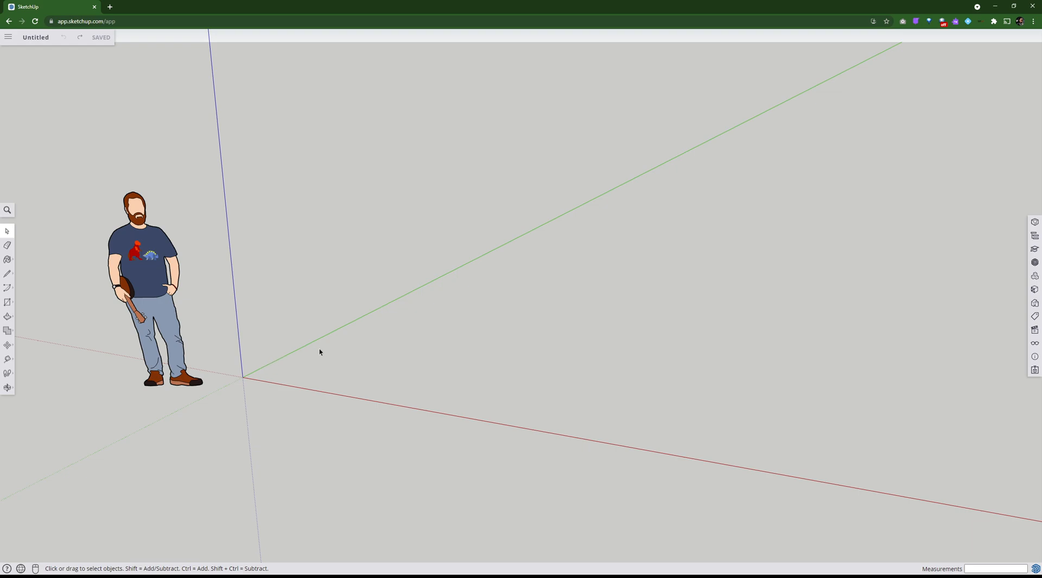
middle_click_drag(298, 390, 356, 339)
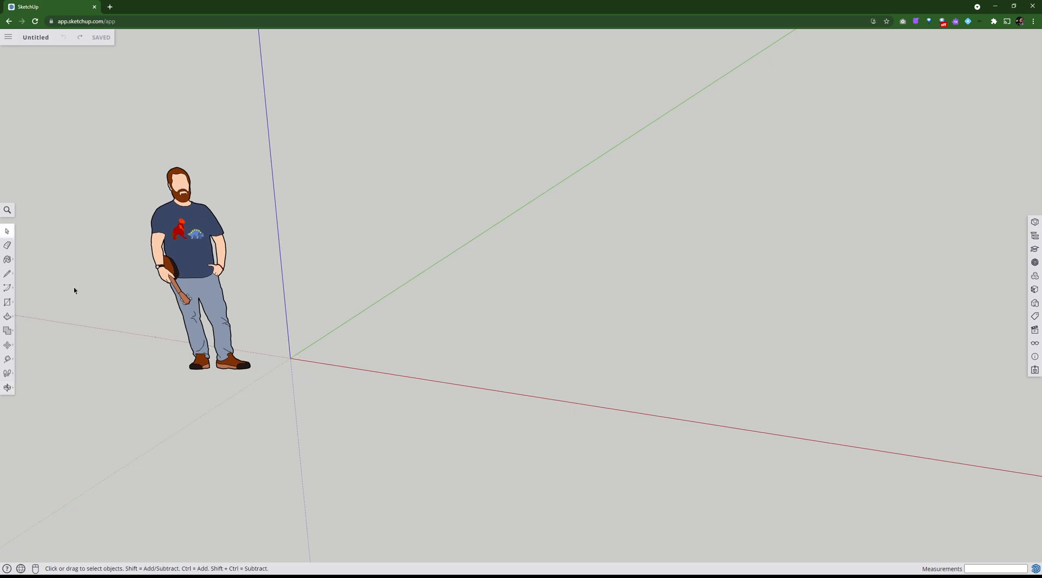
middle_click_drag(114, 344, 248, 405, "shift")
scroll(220, 343, "up", 3)
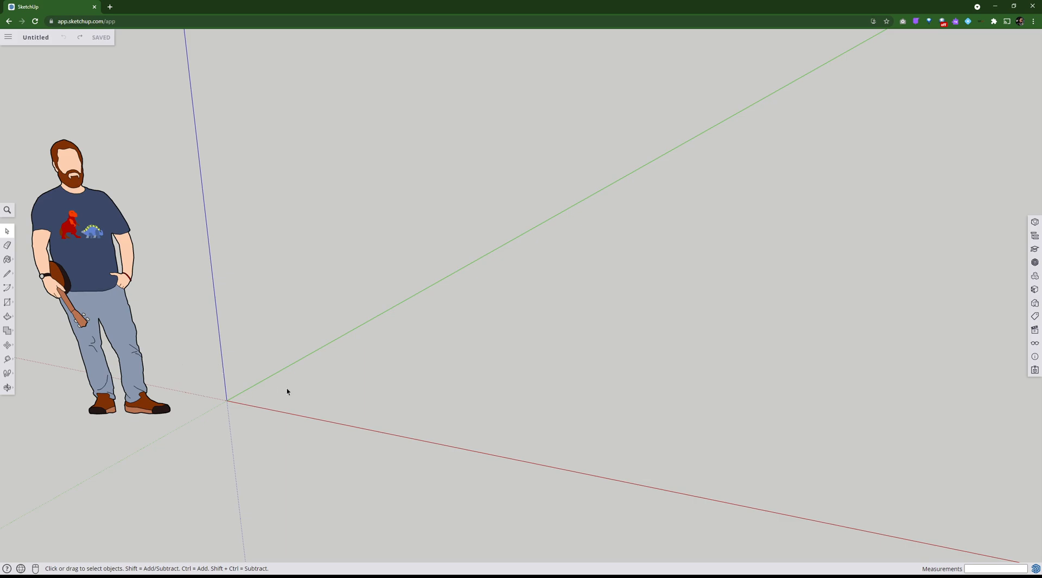
middle_click_drag(206, 367, 241, 317)
scroll(222, 309, "down", 2)
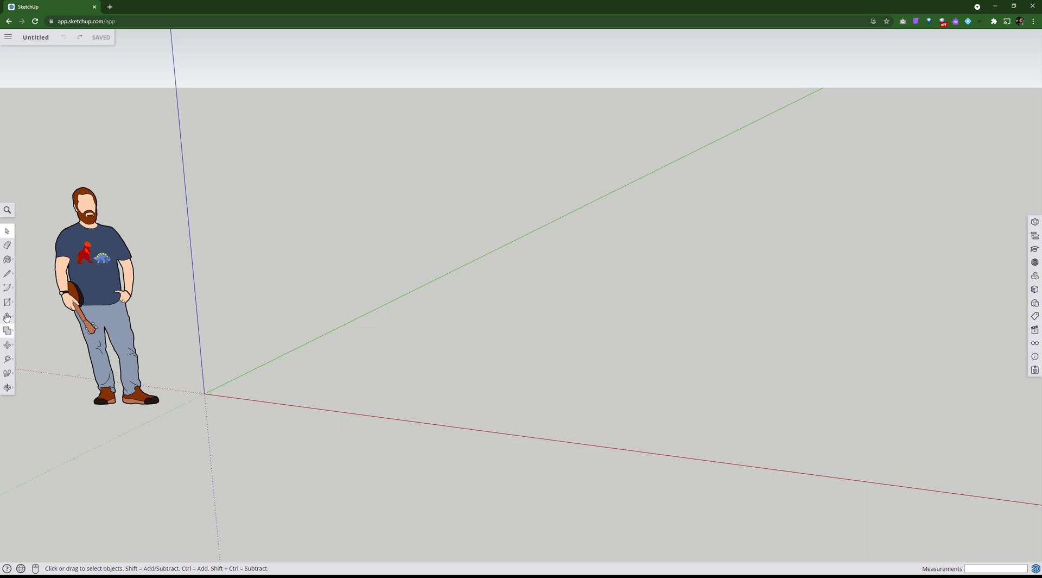
left_click(7, 302)
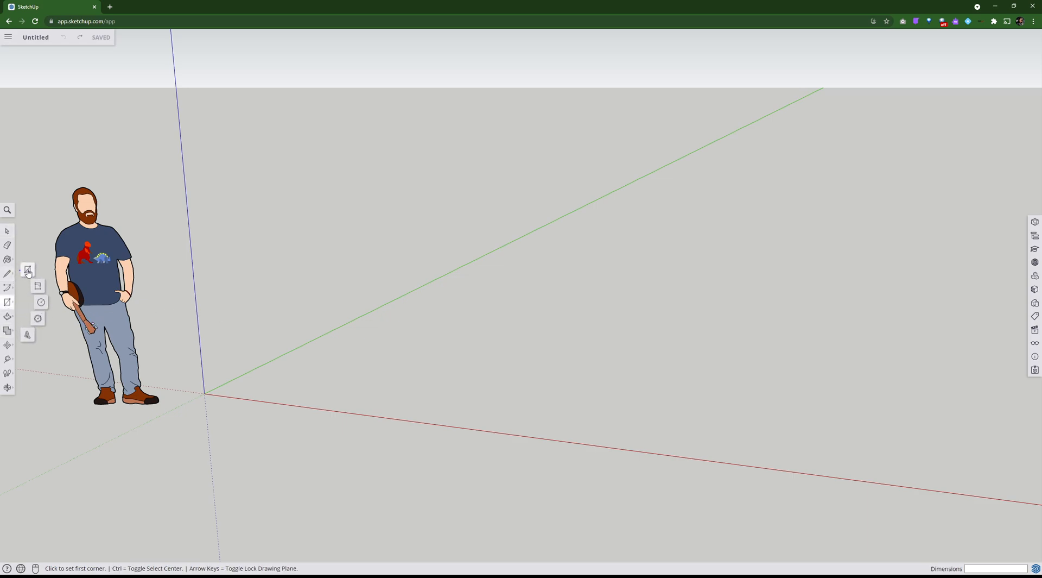
scroll(219, 363, "up", 4)
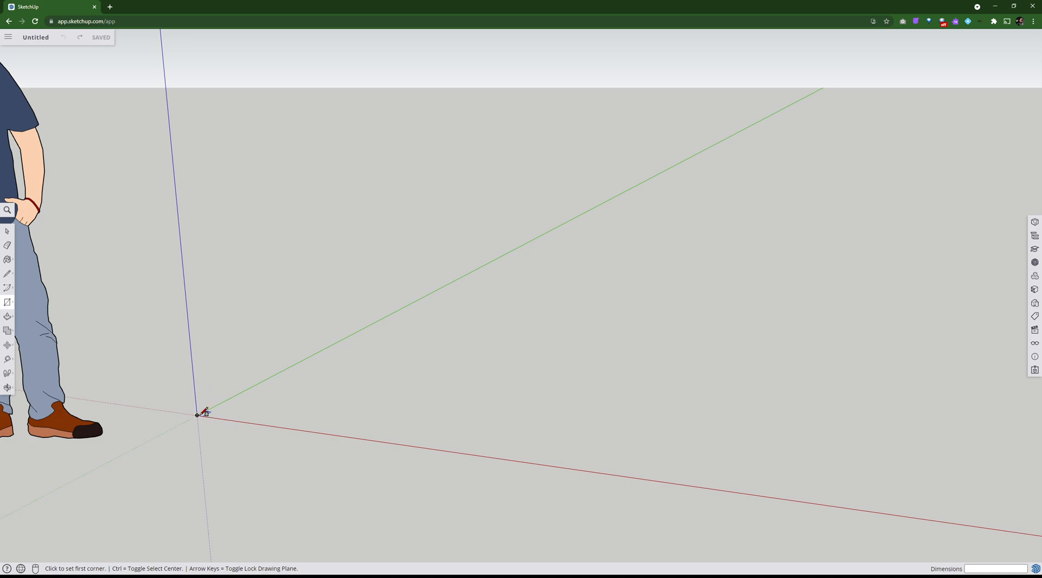
left_click(200, 413)
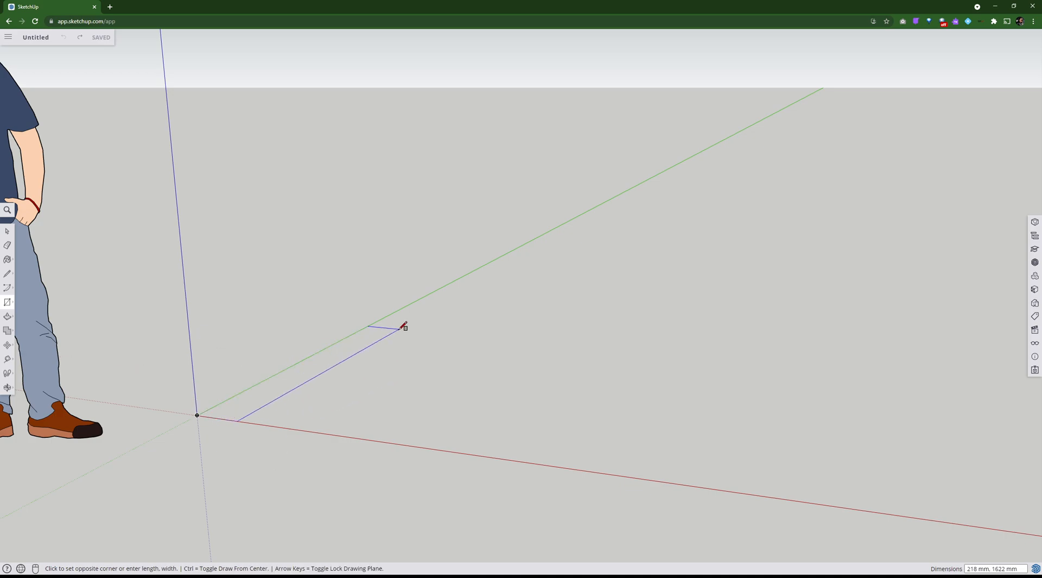
key("Escape")
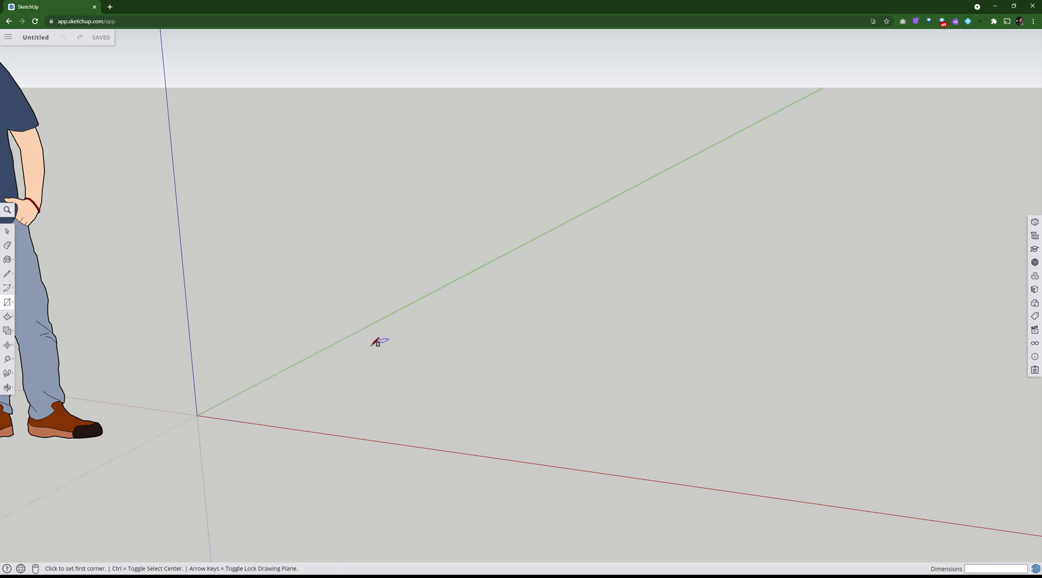
left_click(11, 306)
left_click(40, 302)
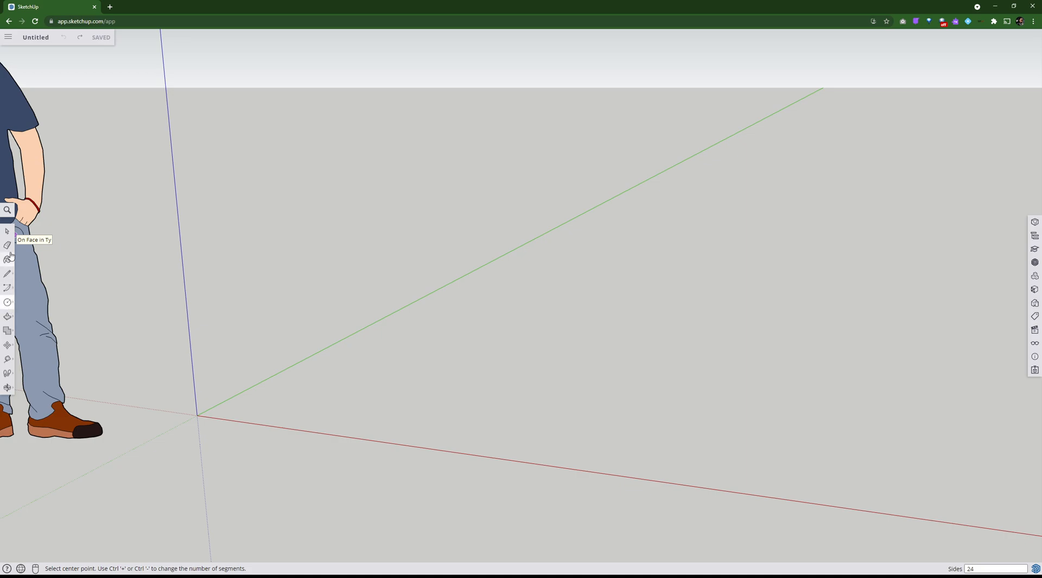
Draw a 250 by 65 mm rectangle on the ground from the origin, with its long side along the red axis
left_click(8, 304)
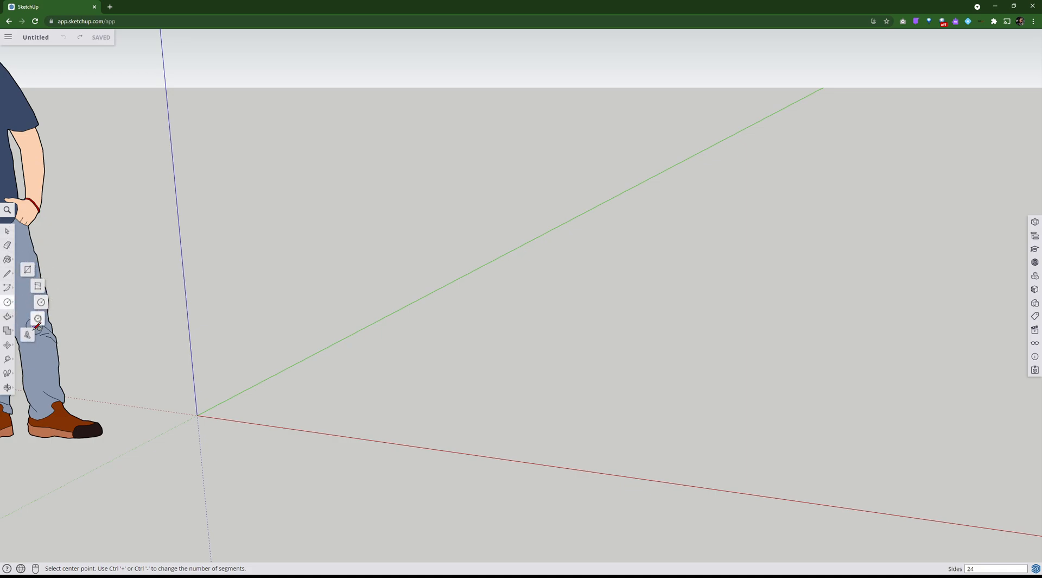
left_click(28, 271)
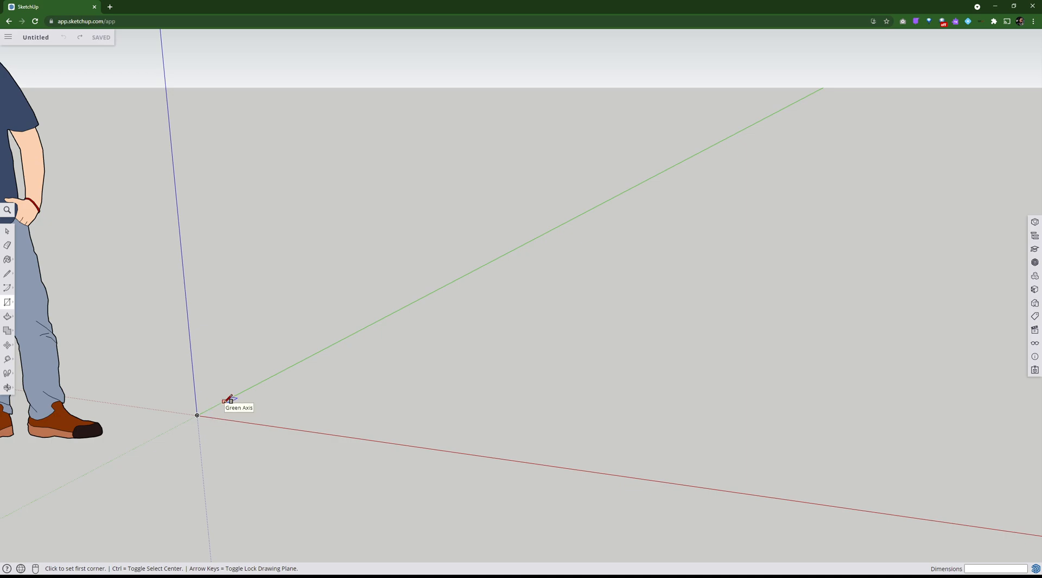
left_click(197, 415)
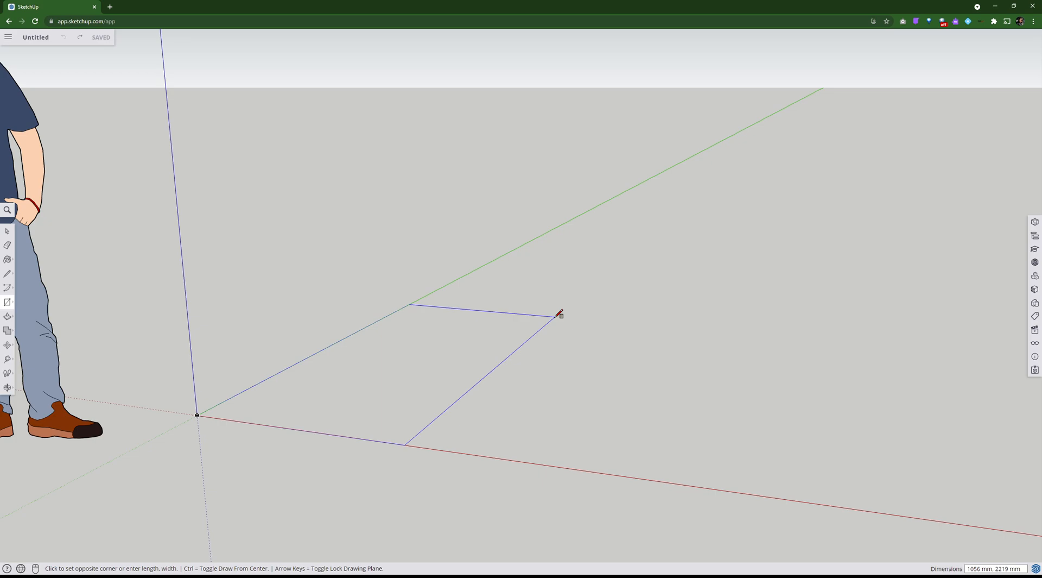
type("250,65")
key("Return")
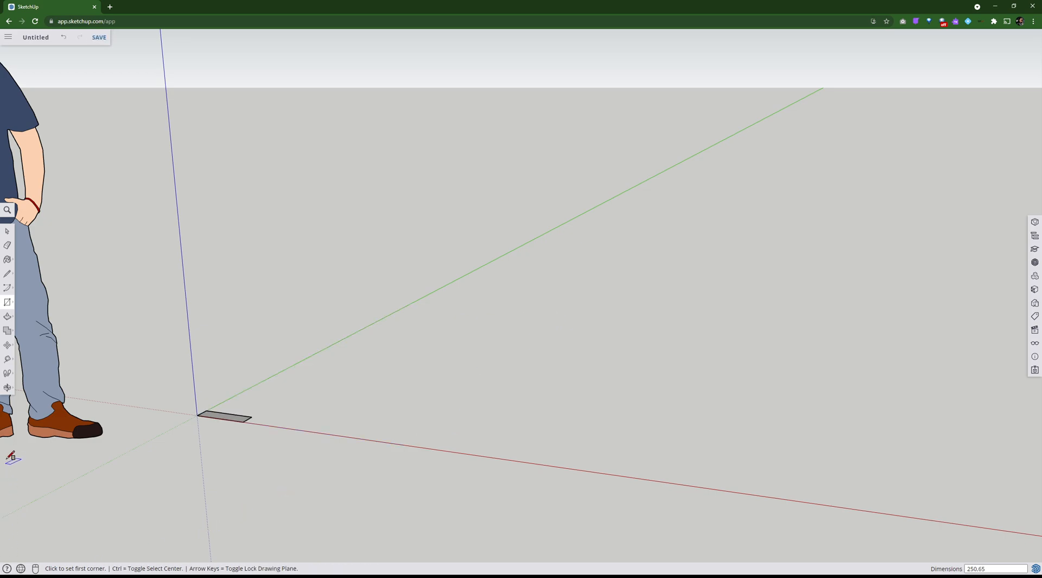
Examine the new rectangle at the origin from close up with the Select tool active
scroll(21, 448, "down", 2)
middle_click_drag(17, 450, 281, 506, "shift")
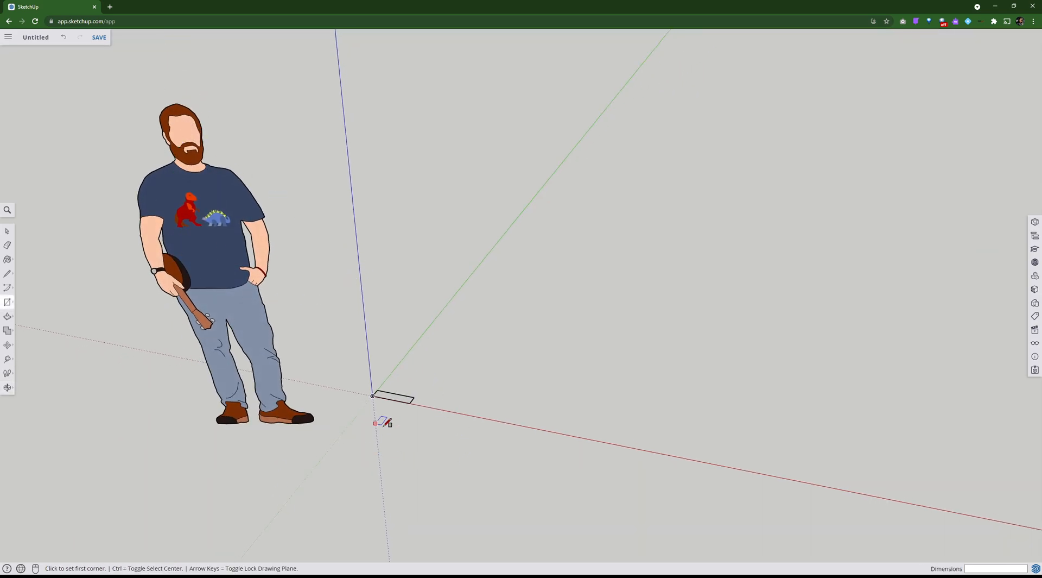
scroll(399, 428, "up", 2)
scroll(401, 428, "up", 6)
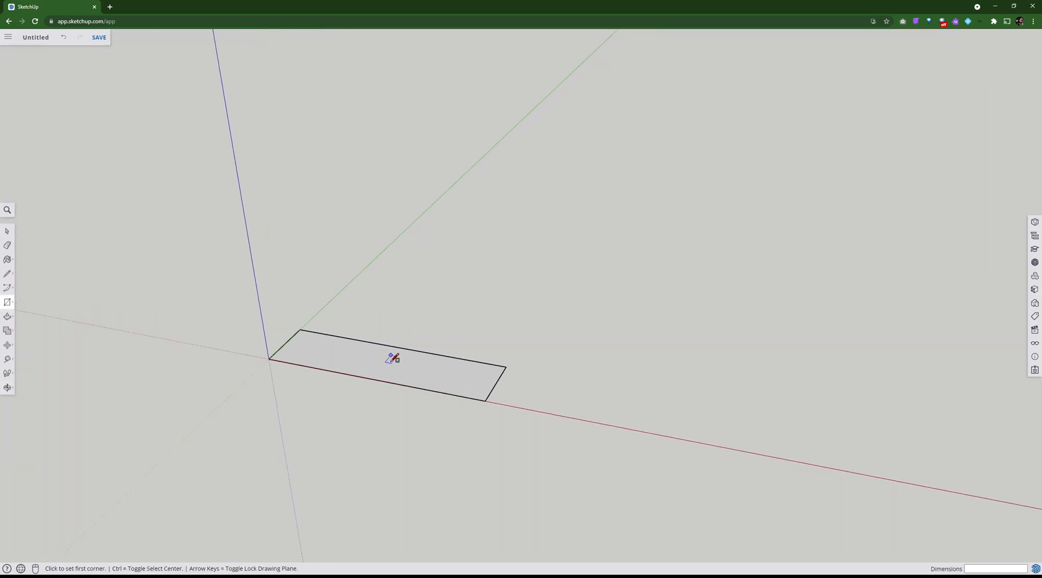
scroll(384, 401, "up", 3)
middle_click_drag(383, 410, 337, 342, "shift")
right_click(391, 345)
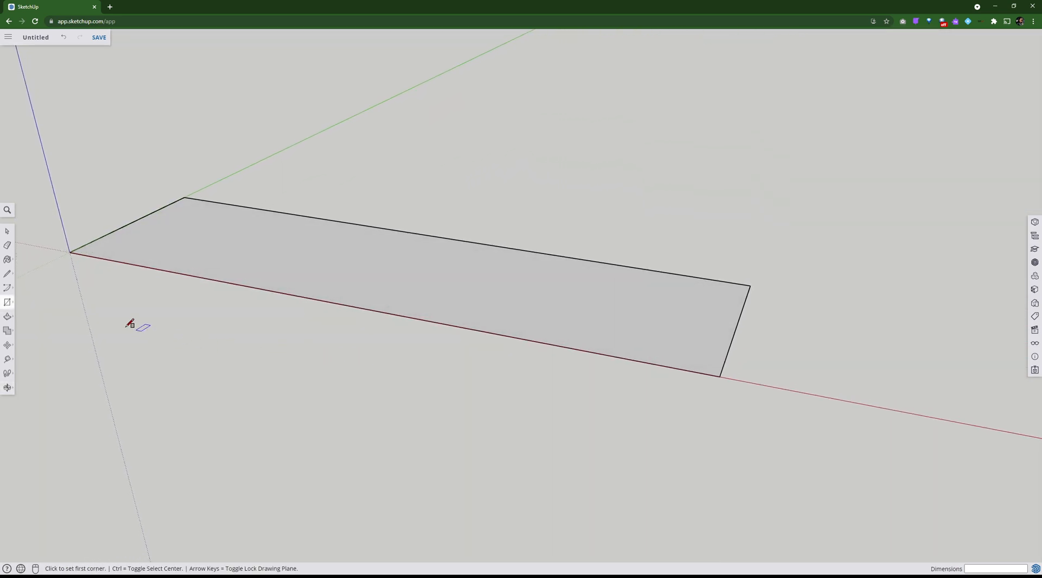
left_click(8, 231)
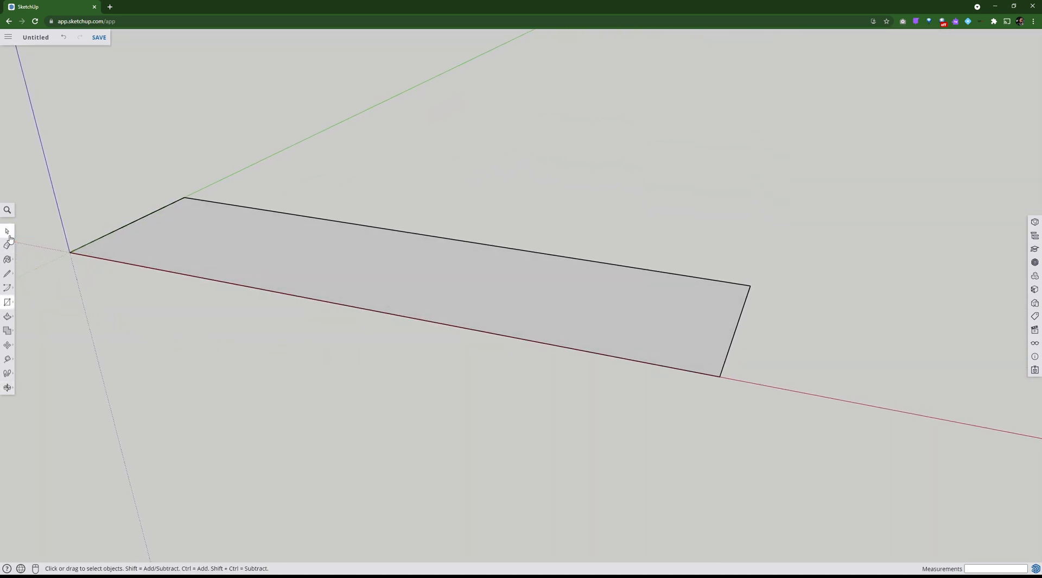
left_click(7, 318)
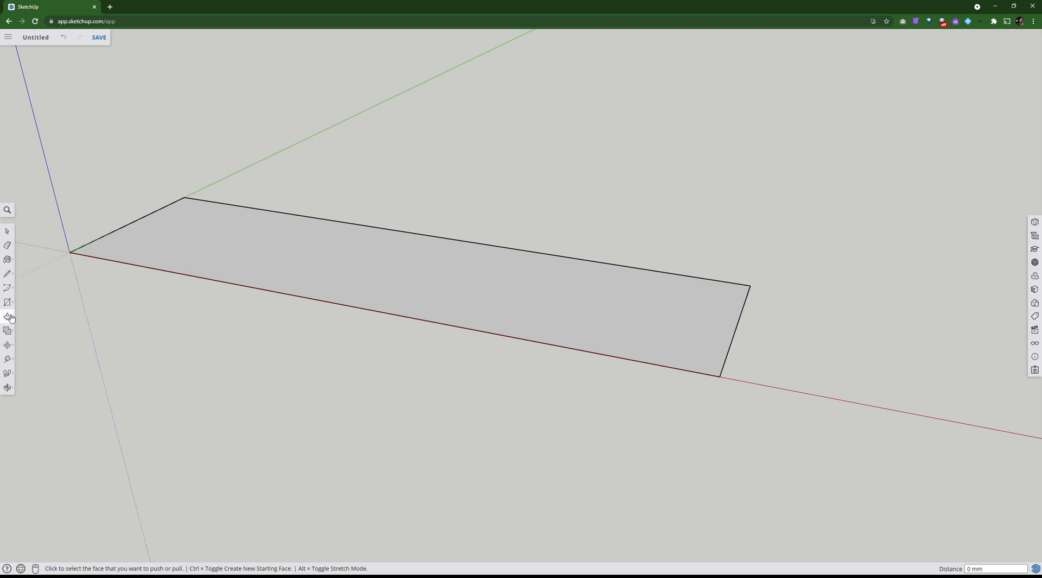
mouse_move(102, 310)
middle_mouse_down()
mouse_move(186, 279)
mouse_move(89, 289)
mouse_move(108, 290)
mouse_move(102, 322)
middle_mouse_up()
left_click(6, 318)
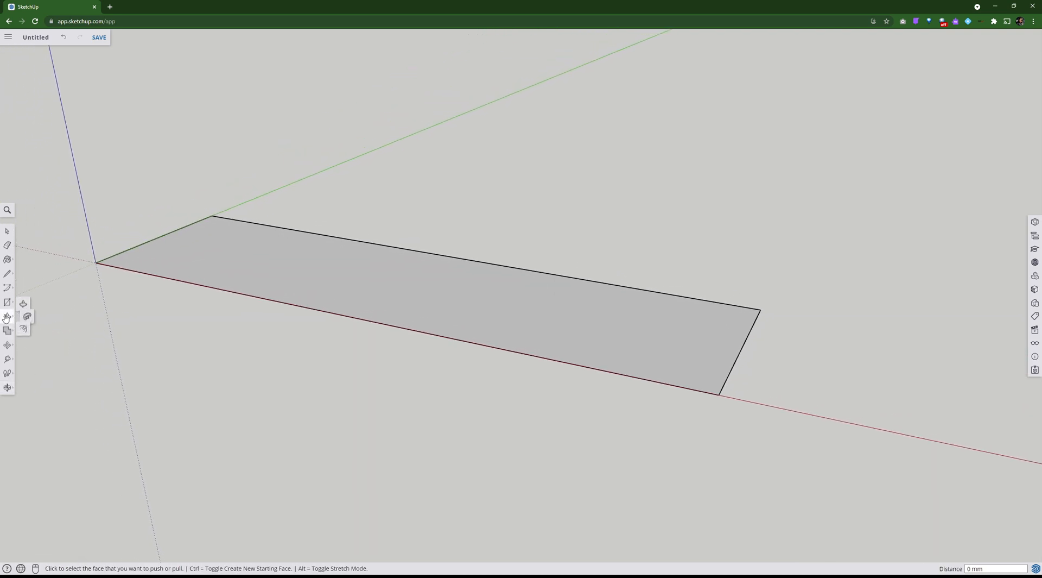
left_click(25, 317)
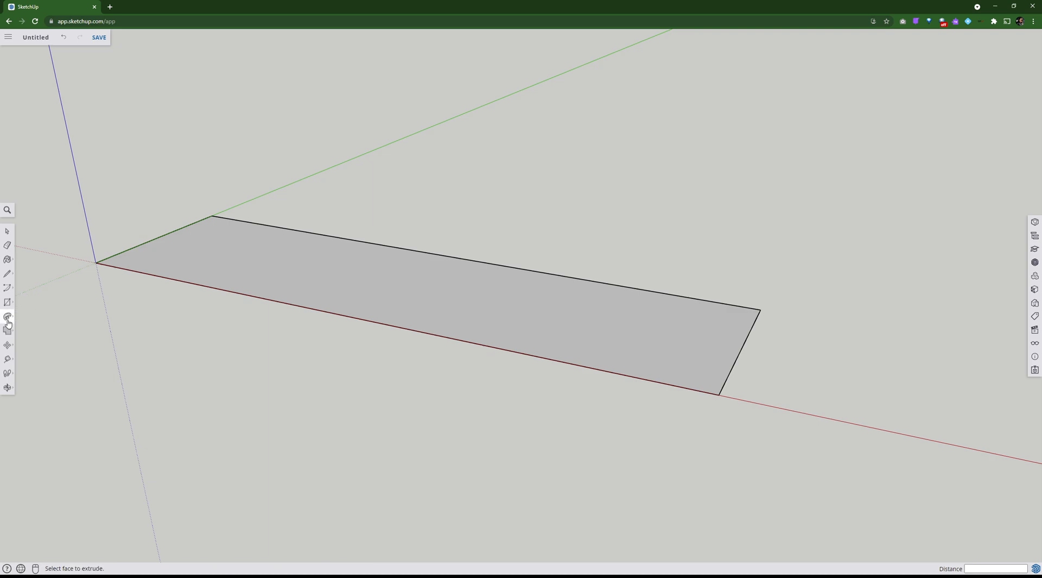
Extrude the rectangle upward 19 mm with Push/Pull to form a board
left_click(9, 319)
left_click(28, 302)
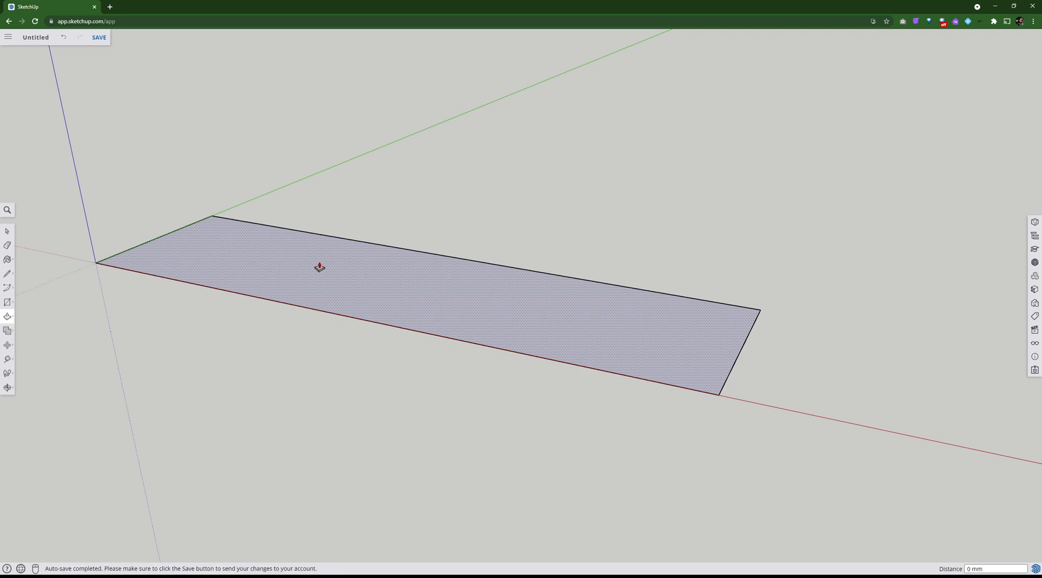
left_click(376, 293)
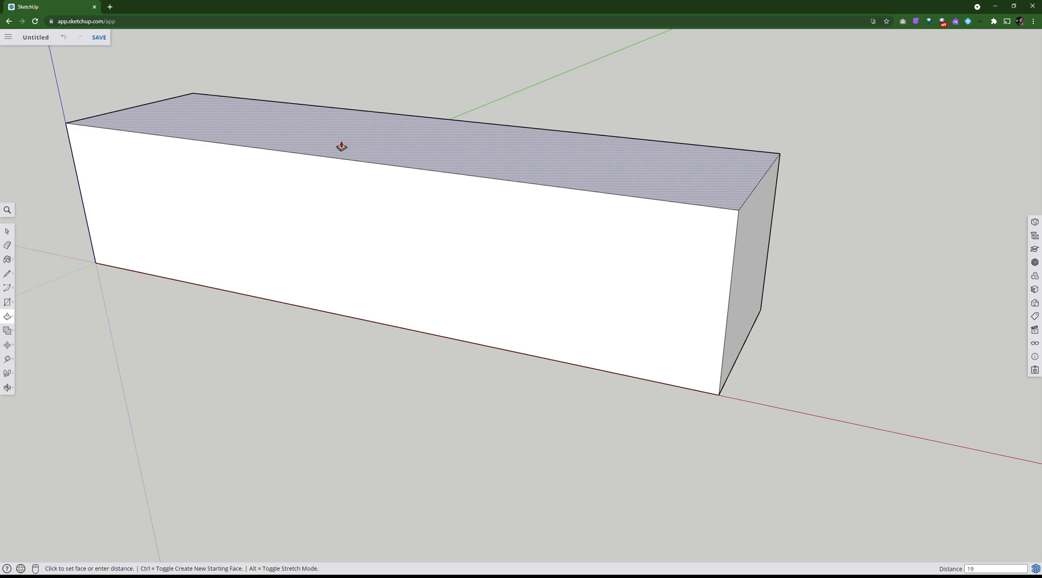
key("Return")
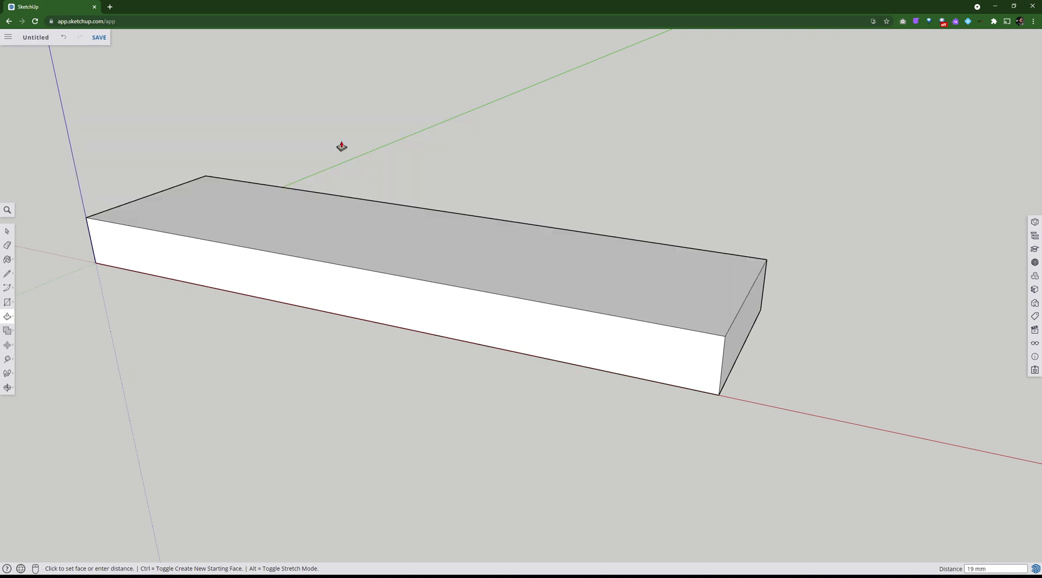
Select the whole board with a selection window that fully encloses it, viewed from its origin end
key("o")
left_click_drag(105, 366, 482, 416)
scroll(472, 320, "down", 3)
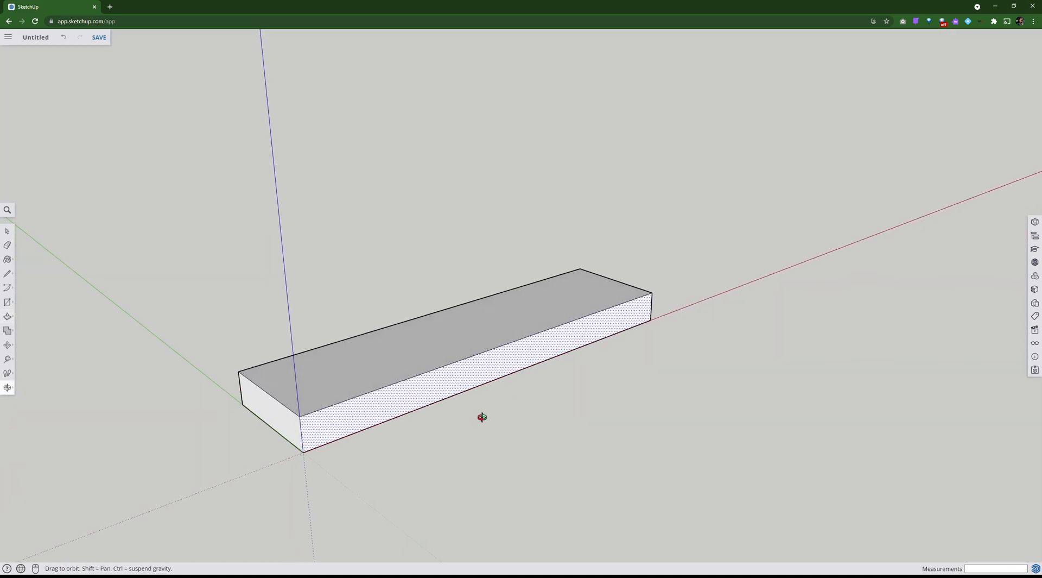
key("p")
left_click(9, 230)
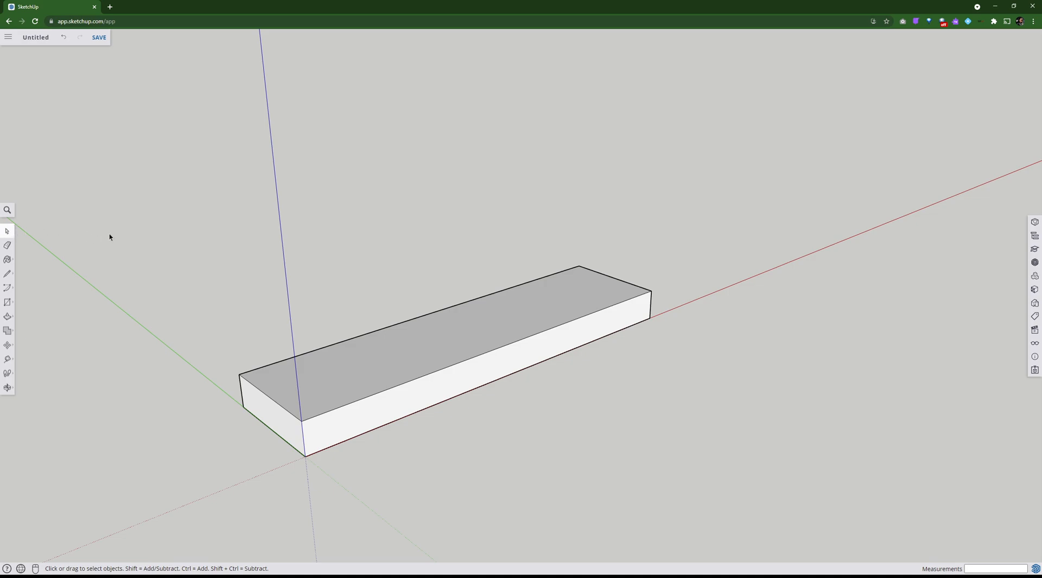
left_click_drag(108, 226, 788, 480)
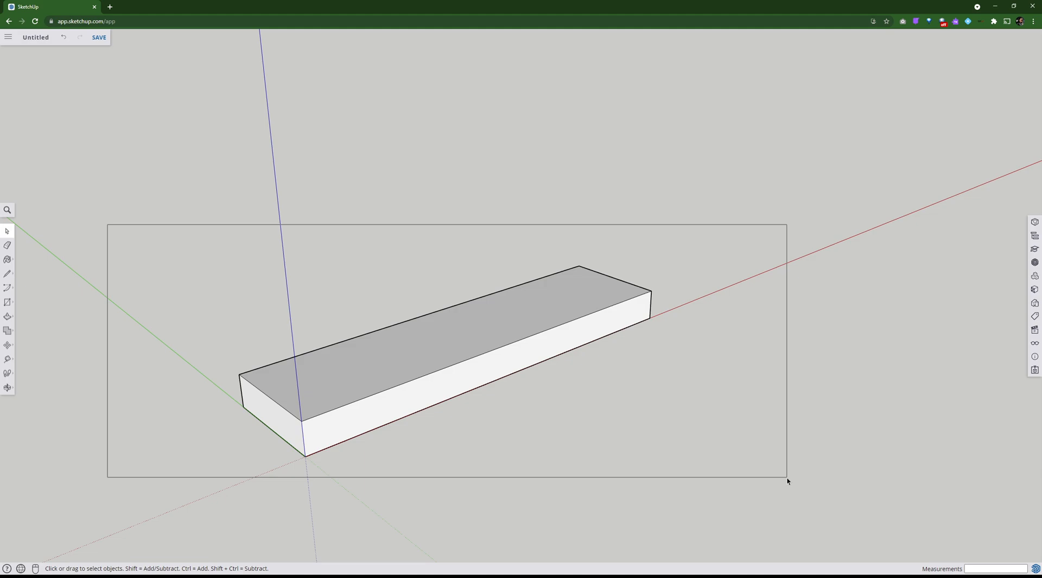
left_click_drag(788, 481, 787, 477)
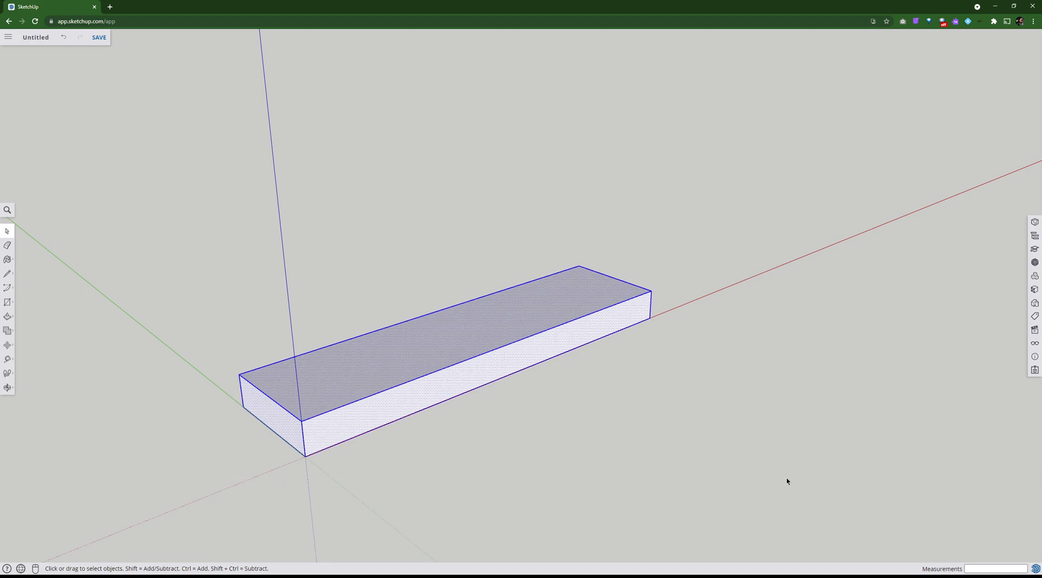
Try a crossing selection from the board's far end and an enclosing selection of its origin end, then clear the selection
left_click(759, 437)
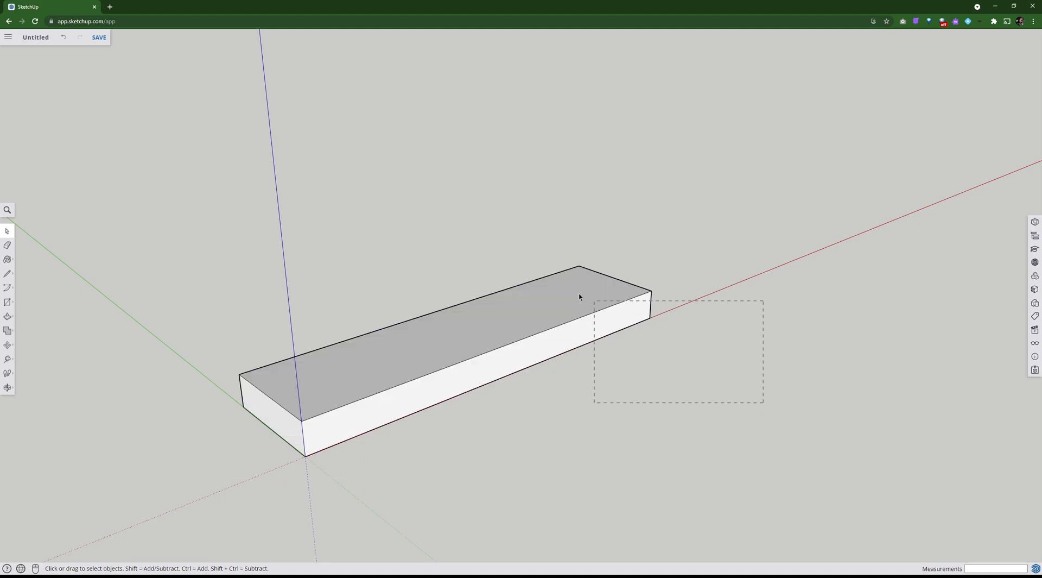
left_click_drag(485, 238, 485, 238)
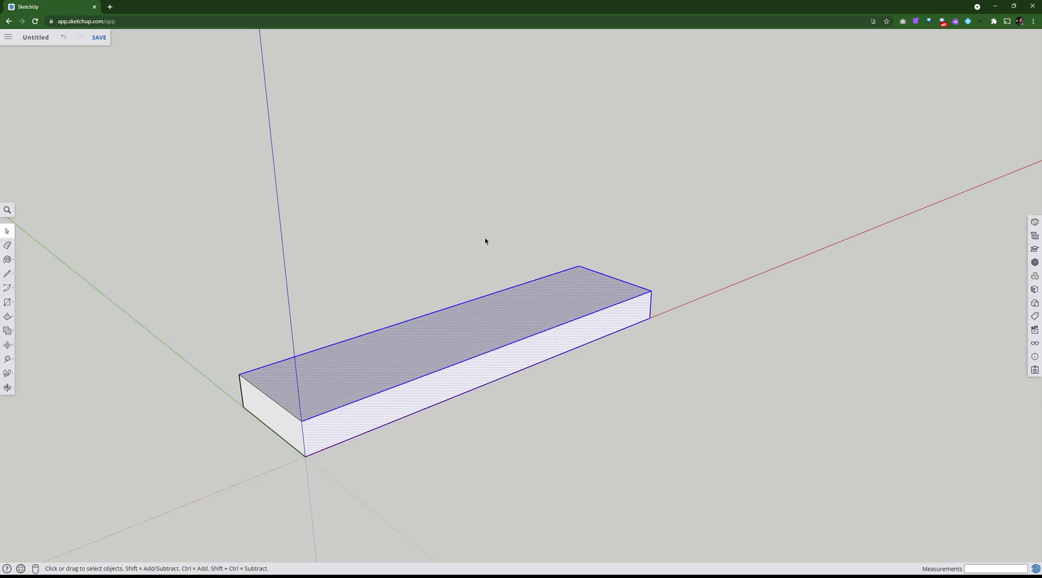
left_click_drag(106, 210, 307, 510)
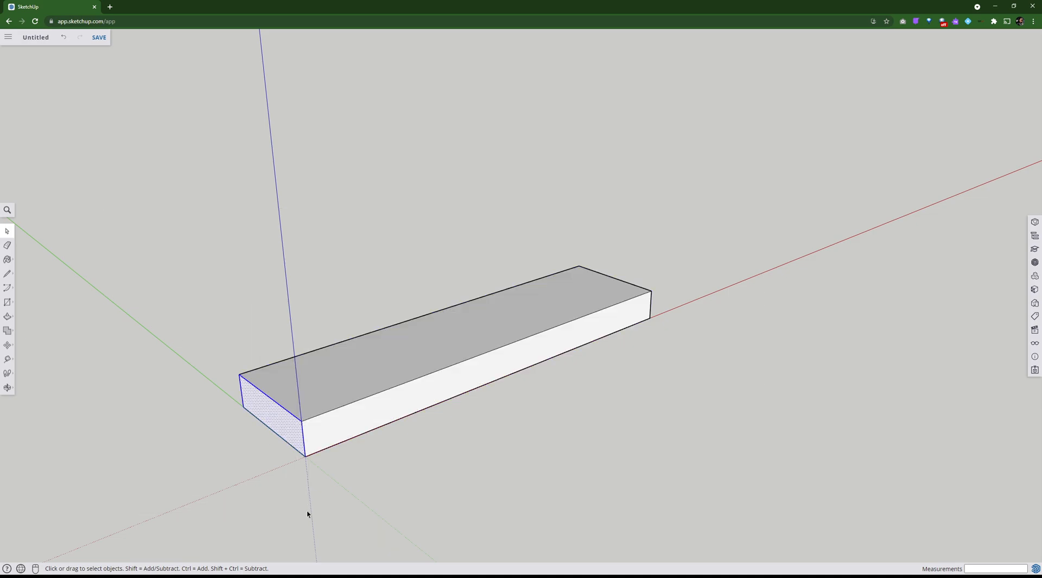
left_click(117, 229)
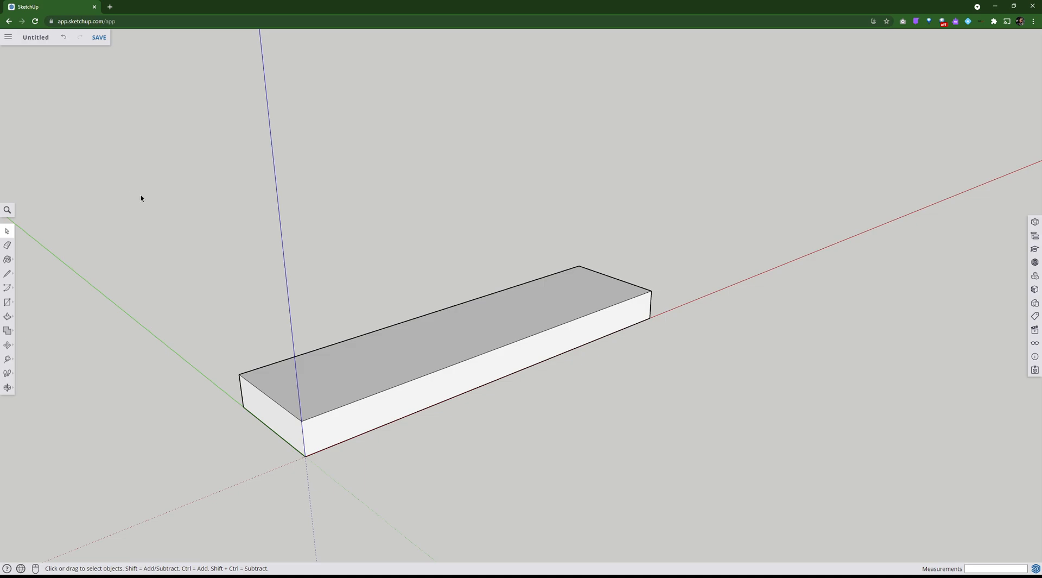
Practise window selections over parts of the board, finishing with one that encloses the entire board
middle_click_drag(216, 158, 188, 107)
left_click_drag(129, 141, 623, 417)
middle_click_drag(228, 299, 223, 244)
left_click(215, 282)
left_click_drag(215, 281, 318, 333)
left_click_drag(179, 261, 284, 319)
left_click_drag(195, 231, 300, 321)
left_click_drag(180, 226, 353, 329)
left_click(167, 212)
left_click_drag(29, 79, 946, 438)
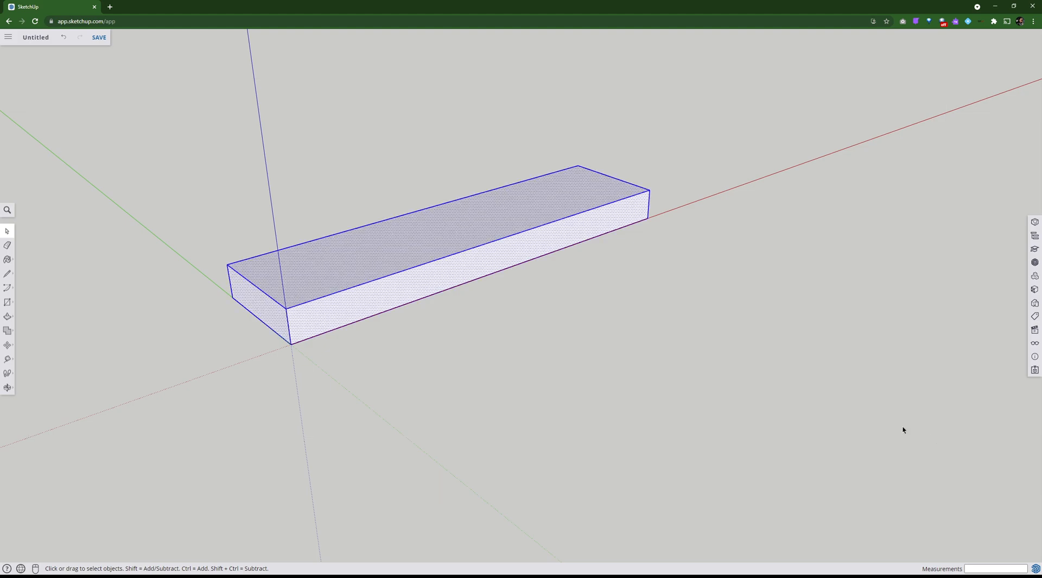
Select individual faces and edges of the board one at a time around its origin end, including the top face
middle_click_drag(424, 329, 617, 333)
scroll(404, 332, "up", 3)
left_click(374, 308)
left_click(431, 340)
left_click(410, 298)
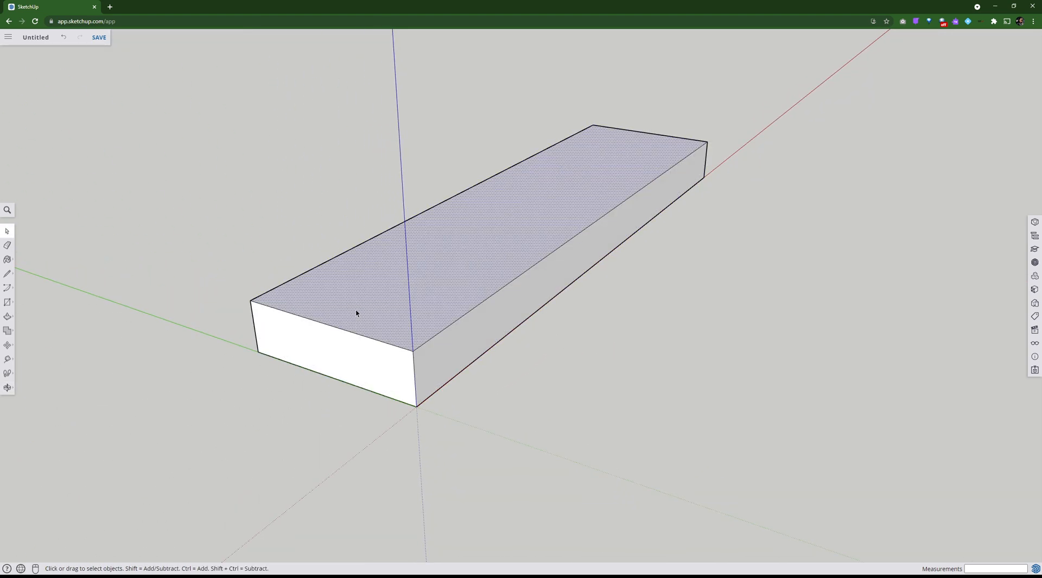
left_click(337, 351)
left_click(341, 326)
left_click(336, 336)
Build a multiple selection of the origin-end face, the adjoining long side face, and the end's upper and vertical edges
scroll(336, 336, "down", 2)
left_click(342, 331, "shift")
left_click(346, 346, "shift")
left_click(388, 354, "shift")
left_click(394, 352, "shift")
left_click(399, 327, "shift")
left_click(397, 320, "shift")
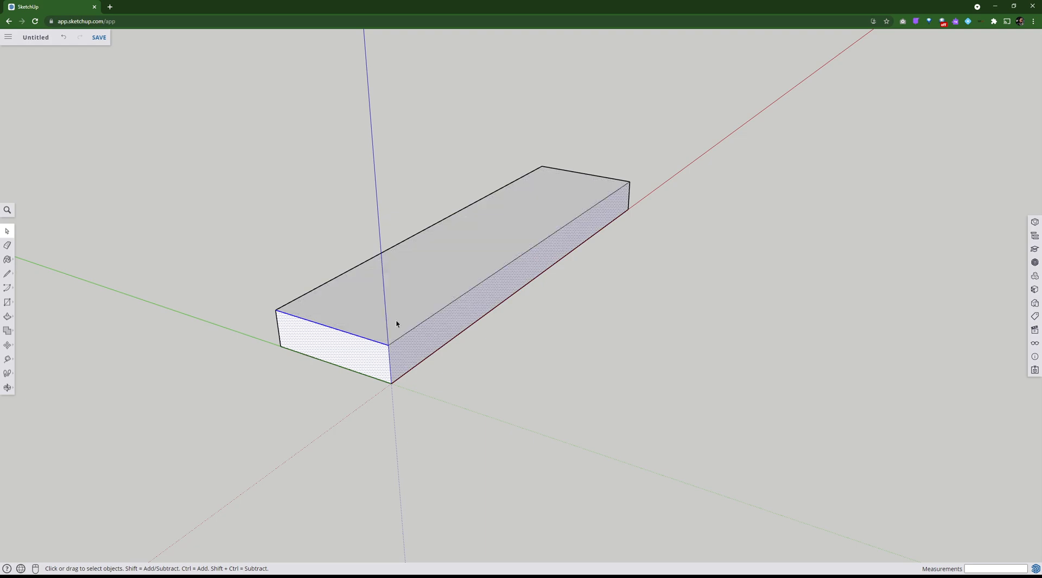
Replace the partial selection with the entire board using an enclosing window, and view it from below
left_click(83, 153)
left_click_drag(48, 78, 923, 417)
middle_click_drag(679, 408, 379, 210)
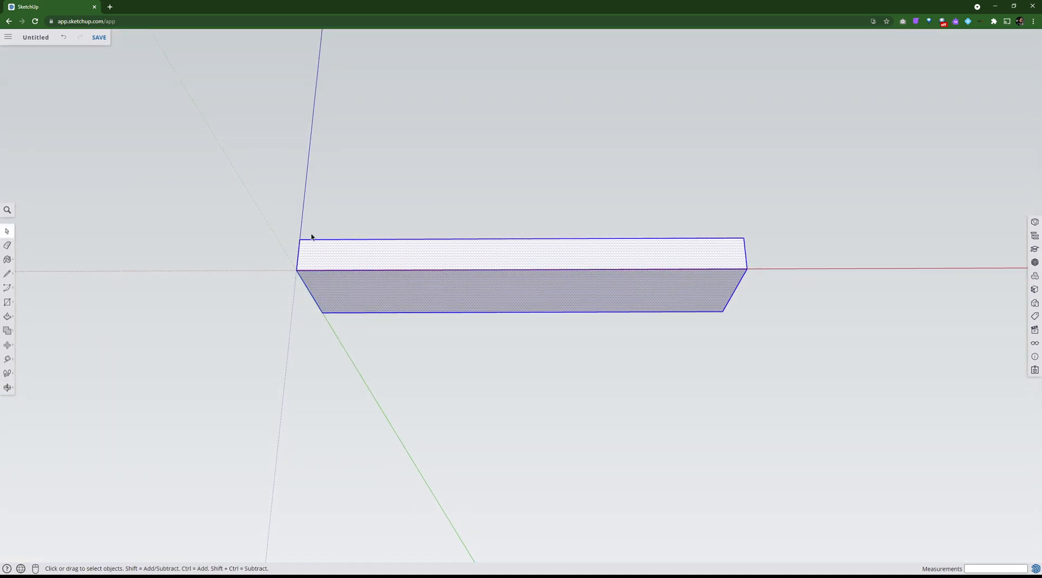
Turn the selected board into a component with the definition name "Base"
right_click(454, 279)
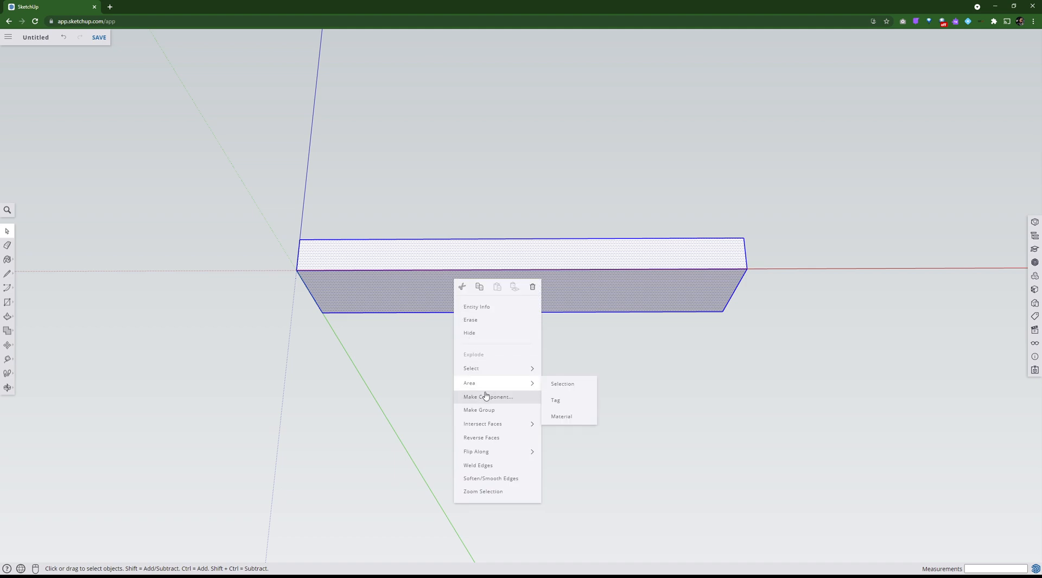
left_click(485, 397)
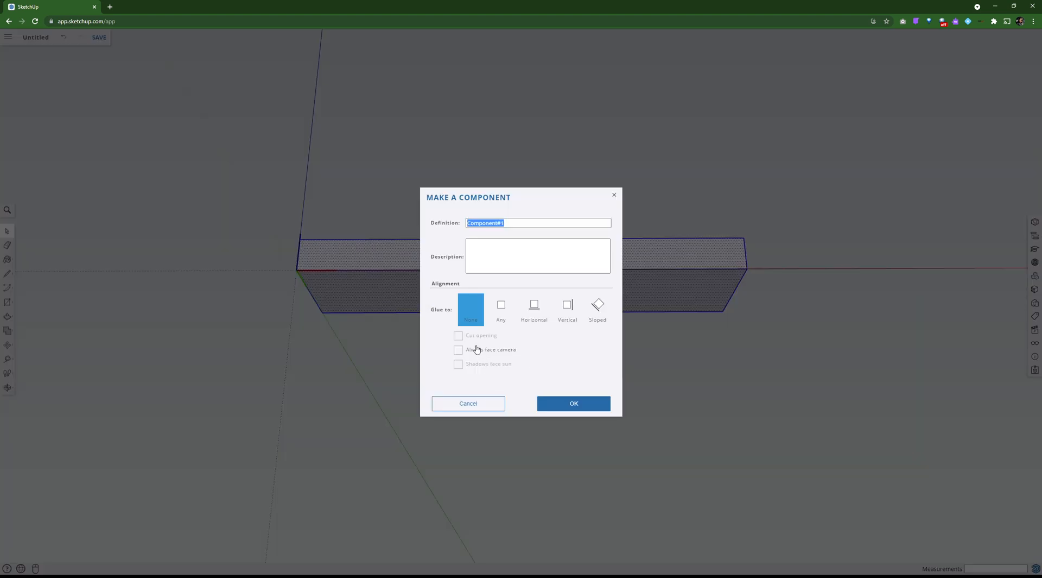
type("Ch")
key("BackSpace")
key("BackSpace")
key("BackSpace")
type("B")
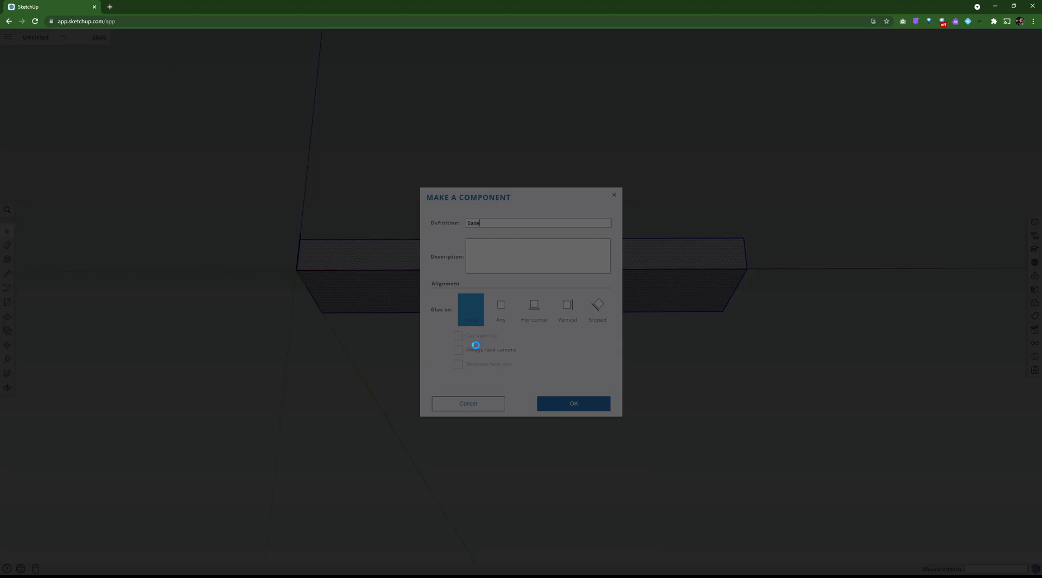
key("Return")
Practise selecting and deselecting the Base component as a single object by picking its top face and empty space
middle_click_drag(402, 314, 614, 538)
scroll(558, 384, "up", 2)
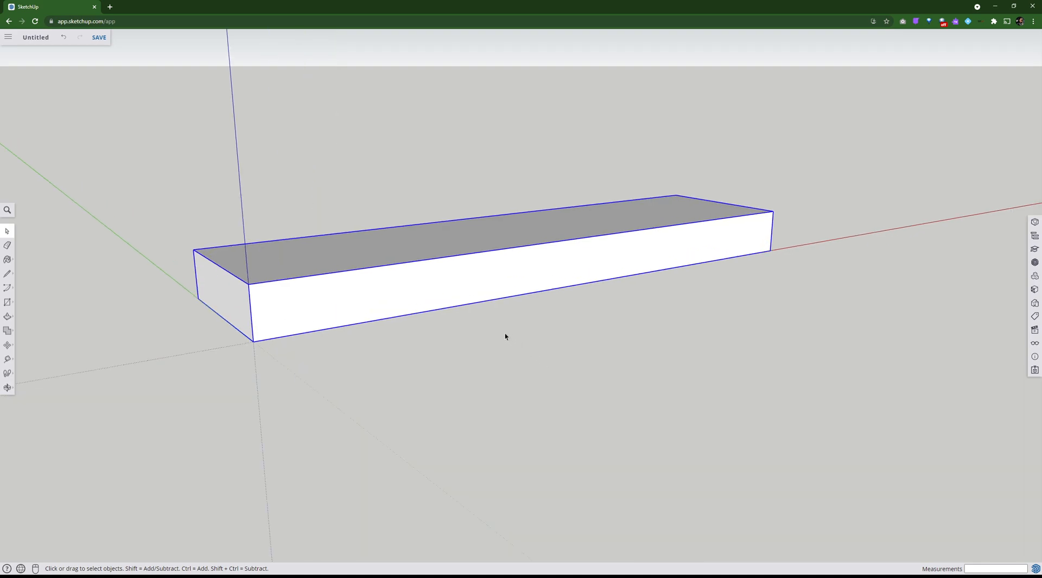
middle_click_drag(505, 333, 514, 442)
left_click(226, 255)
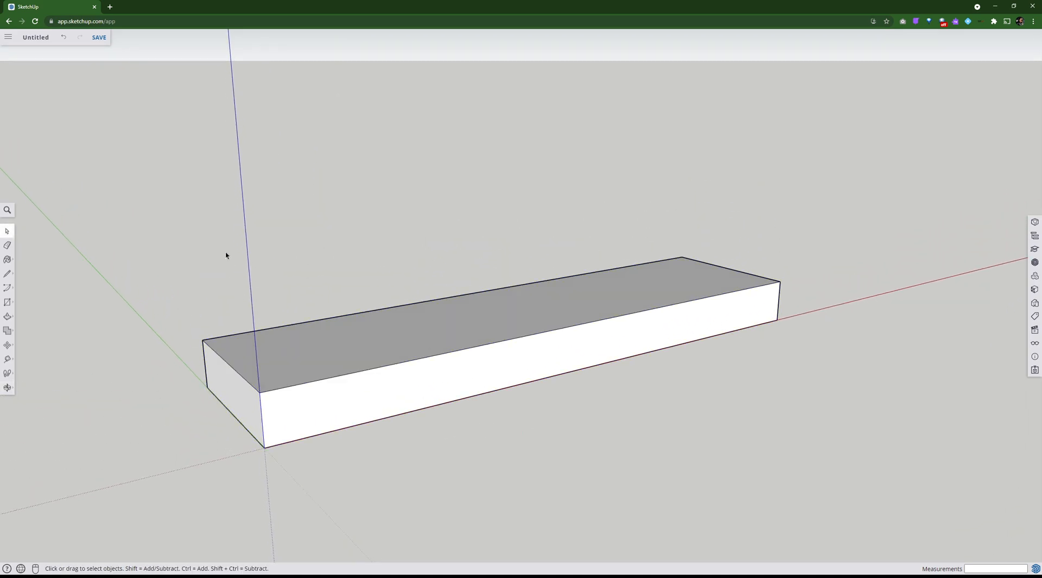
left_click(221, 340)
left_click(212, 291)
left_click(235, 361)
left_click(202, 301)
left_click(236, 360)
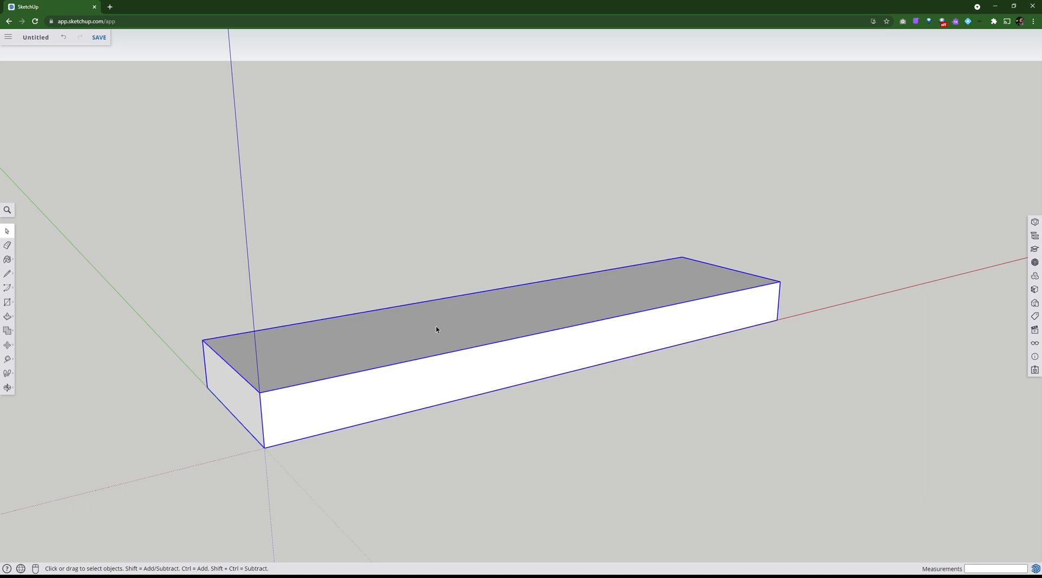
left_click(391, 260)
left_click(401, 337)
left_click(344, 262)
left_click(357, 340)
left_click(322, 281)
Open the Base component for editing, select its individual top face, upper long edge and long side face, and close the component
left_click(331, 343)
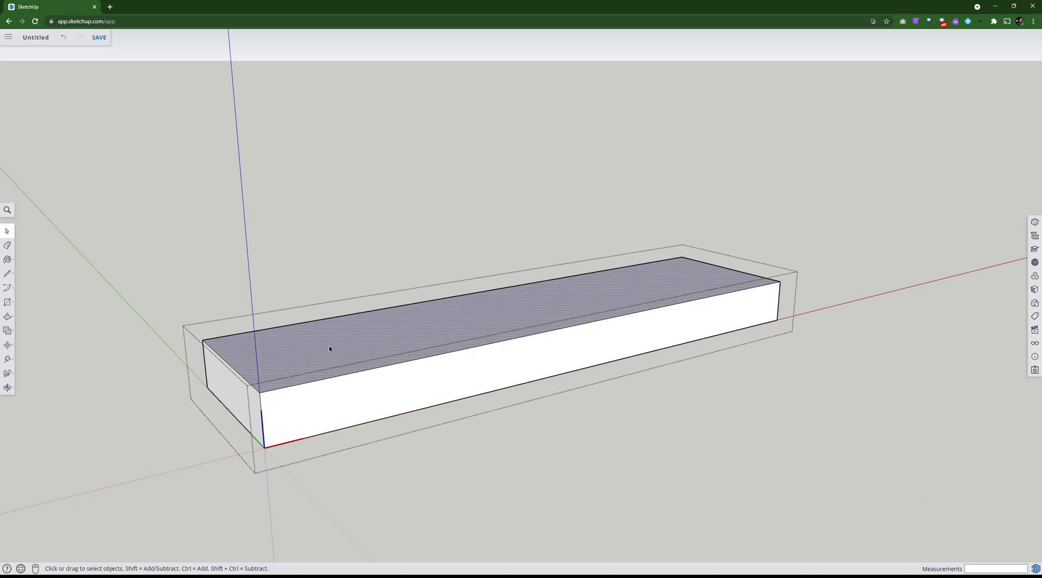
left_click(336, 363)
left_click(319, 384)
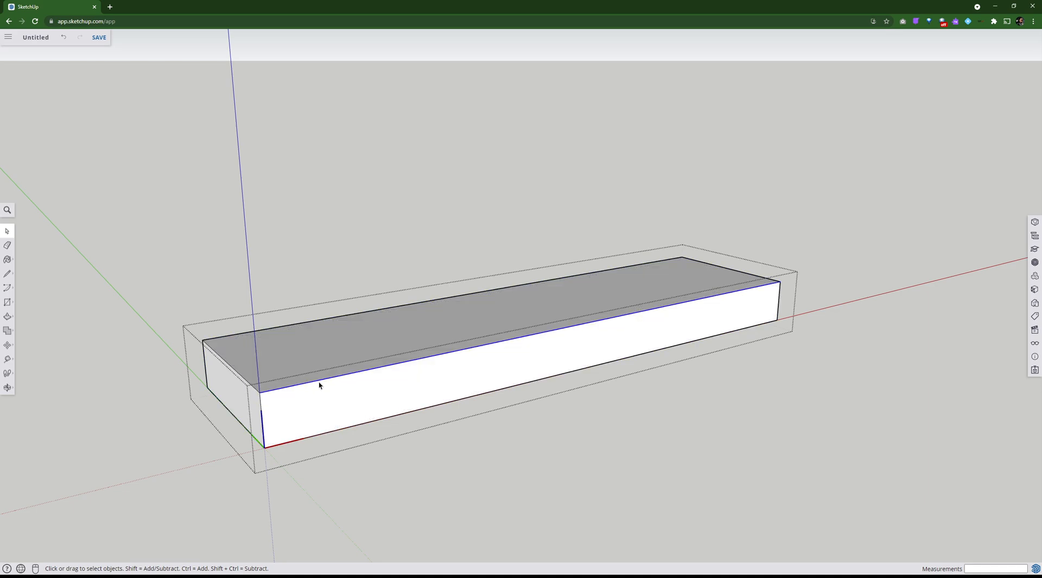
left_click(319, 403)
left_click(315, 353)
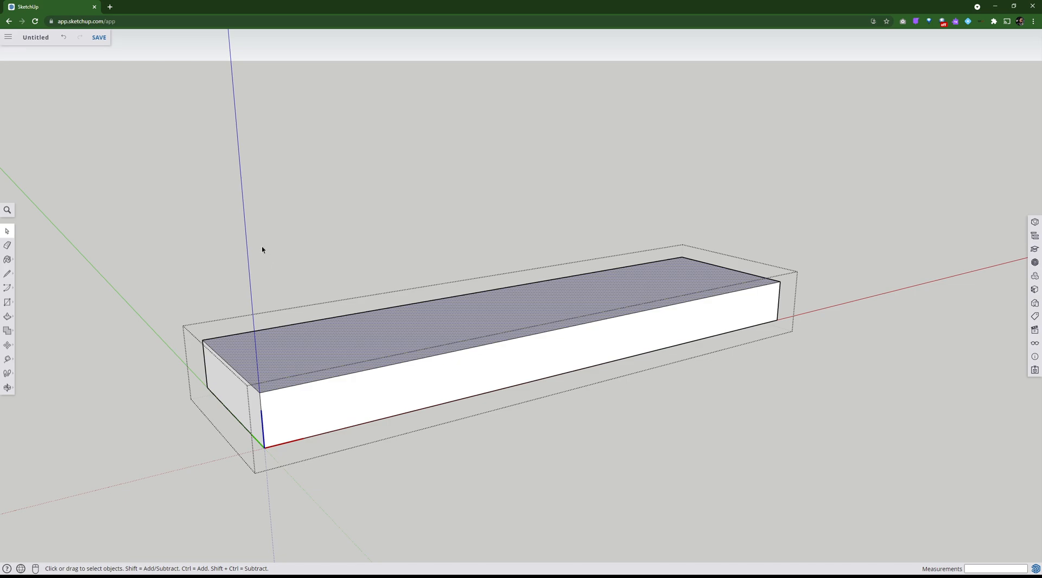
left_click(261, 246)
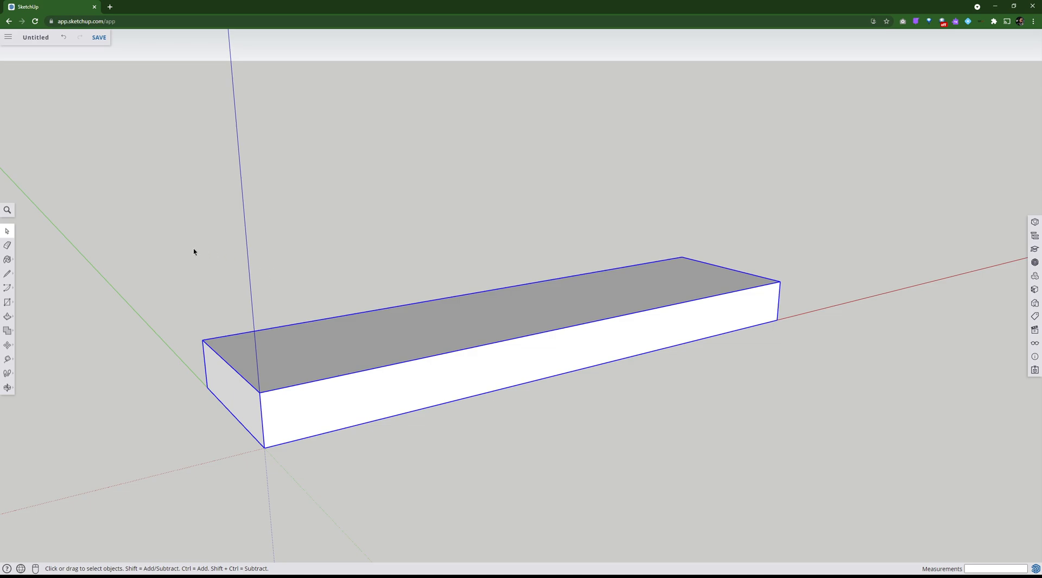
Clear the selection and reselect the closed Base component as a whole
left_click(260, 347)
left_click(183, 337)
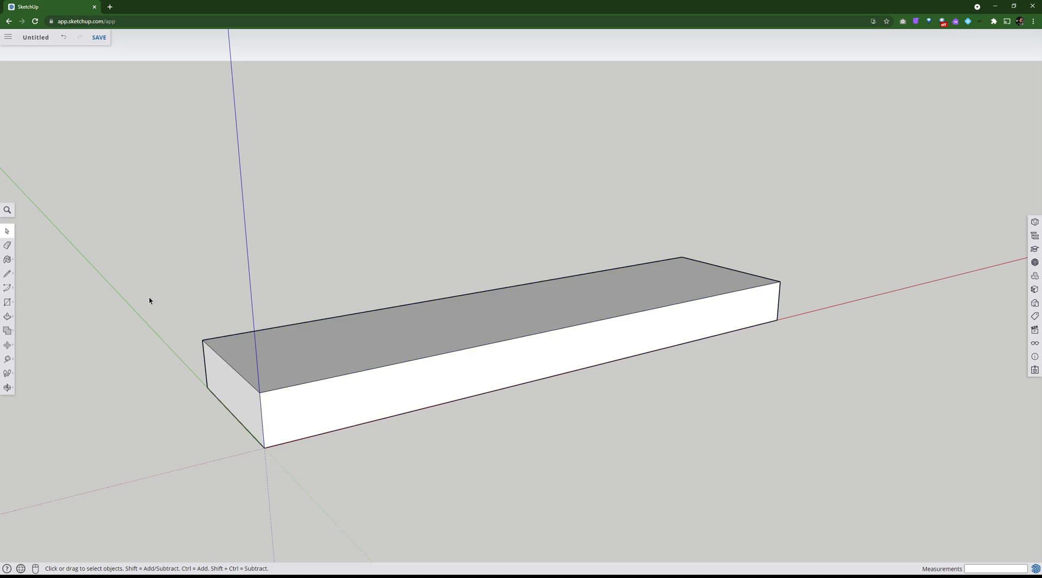
left_click(255, 348)
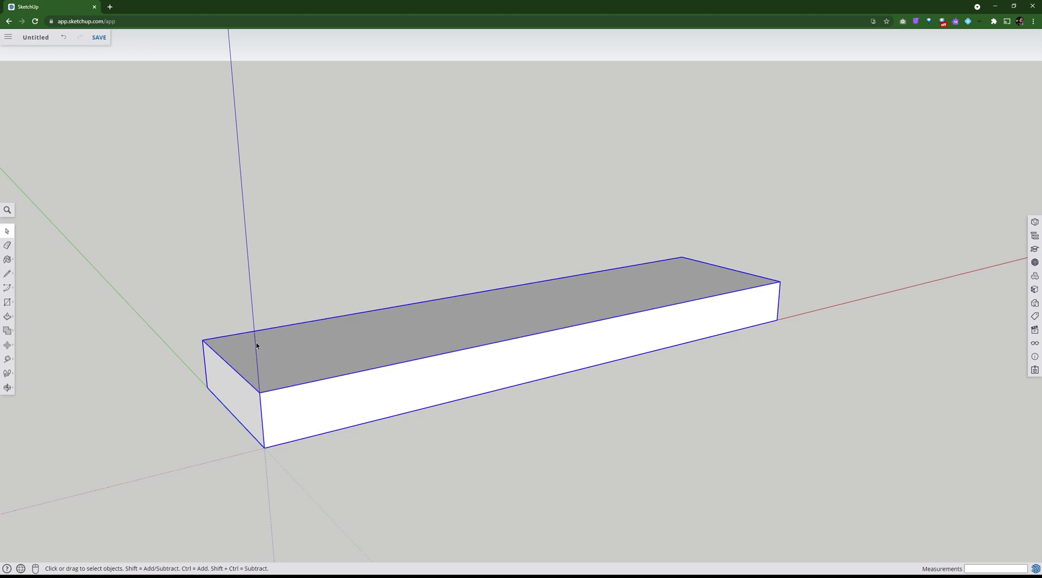
Draw a 65 x 65 mm rectangle on the board's top face, starting from the rear corner at the origin end
middle_click_drag(249, 339, 283, 419)
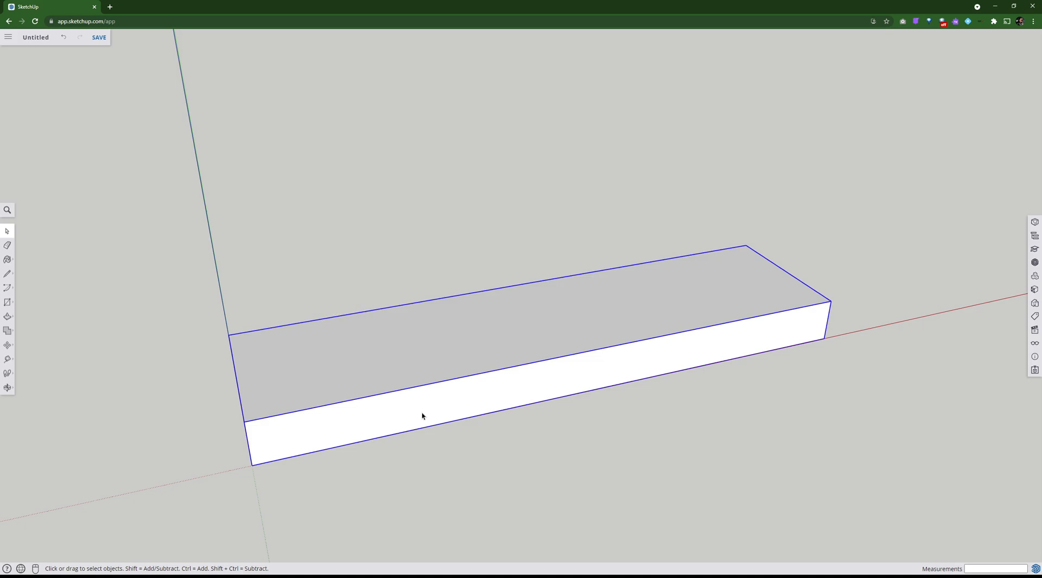
middle_click_drag(131, 326, 117, 314)
left_click(8, 302)
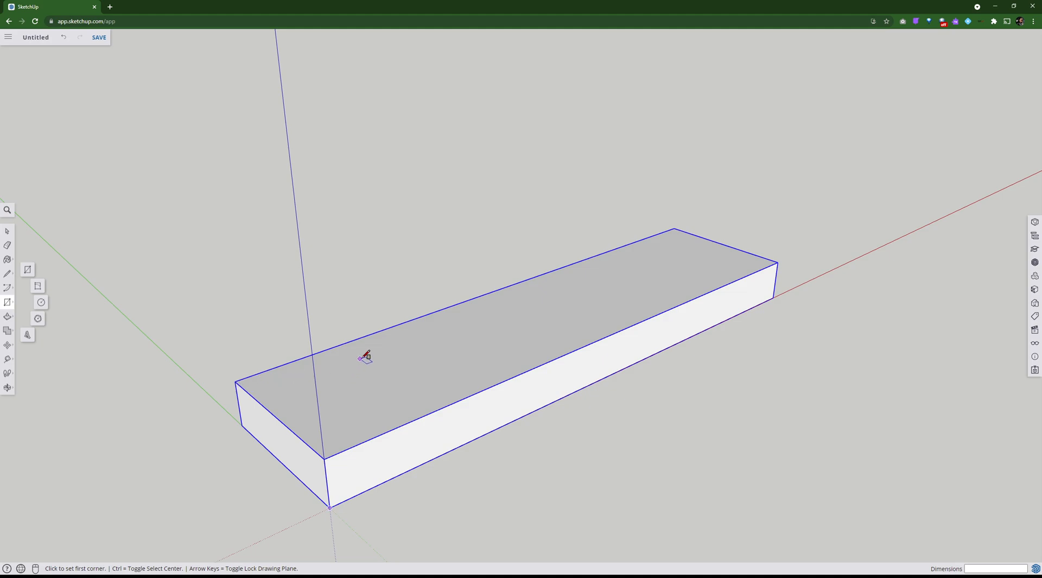
left_click(242, 380)
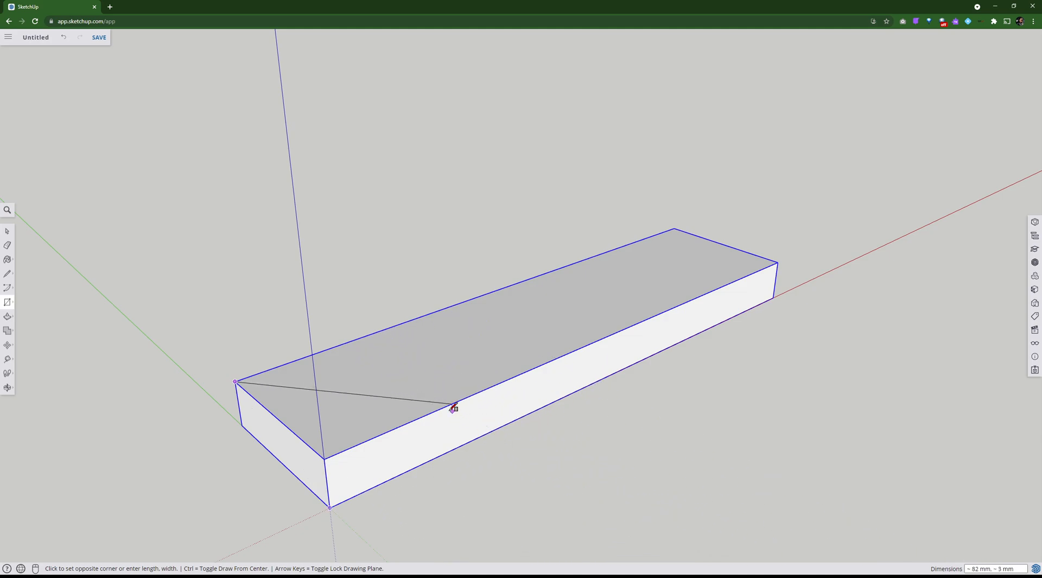
type("65.65")
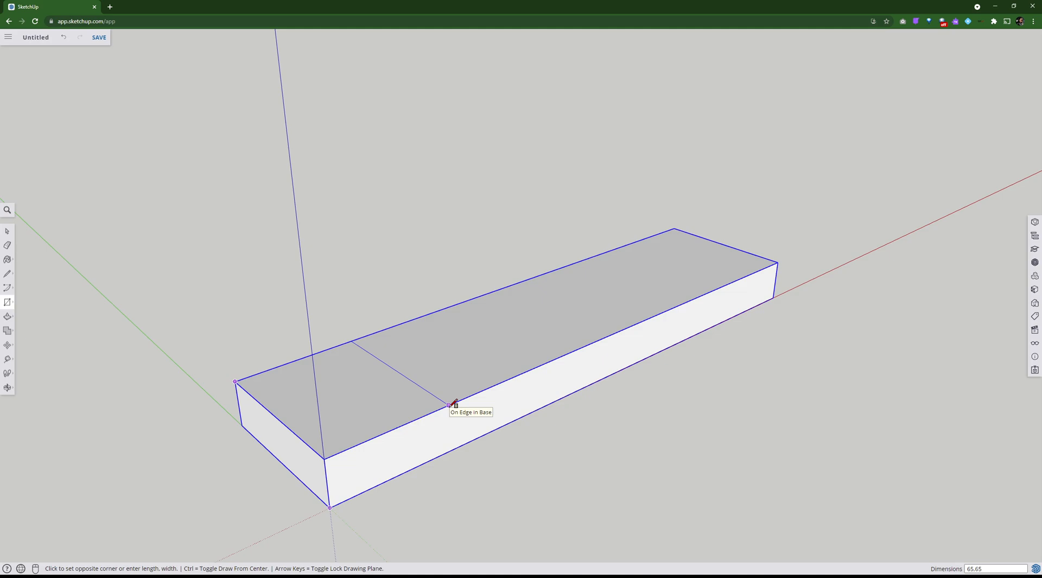
left_click(450, 405)
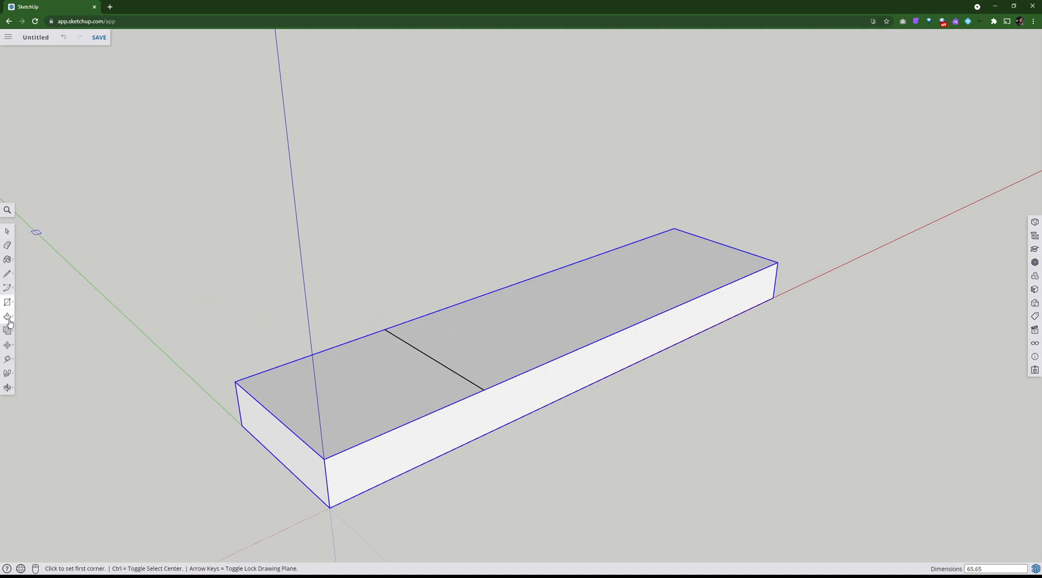
key("space")
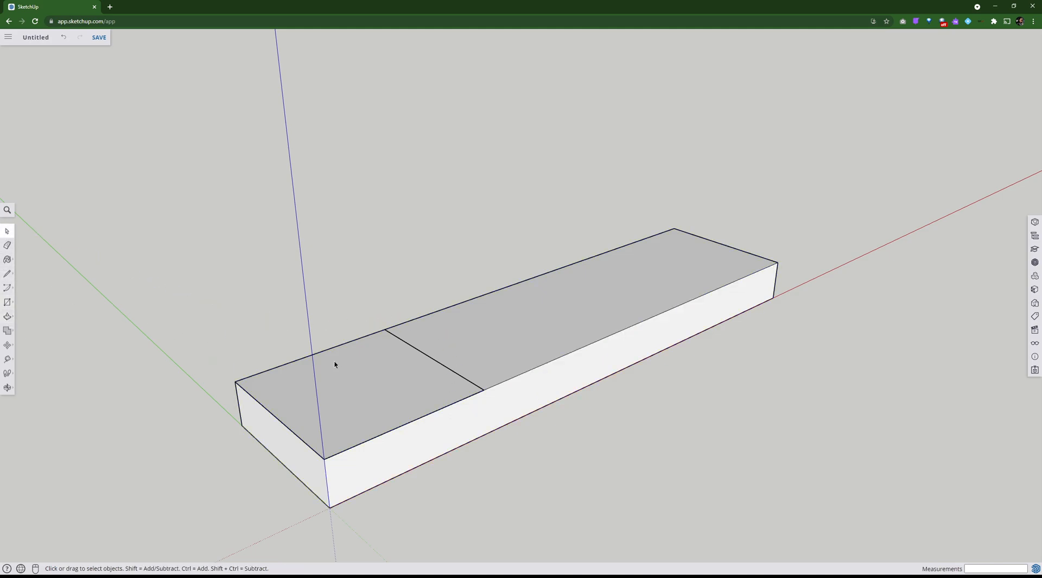
left_click(7, 345)
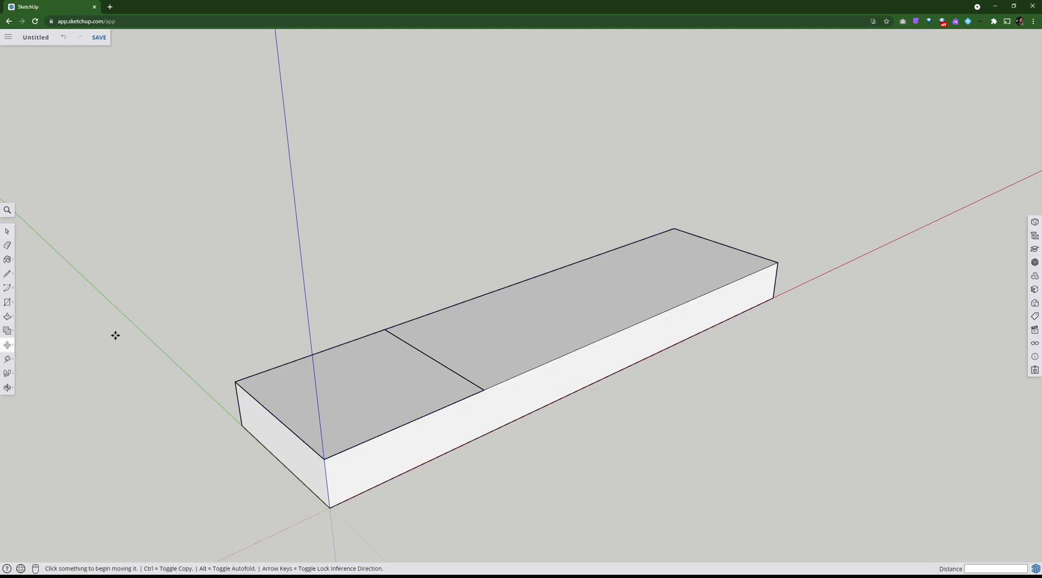
left_click(554, 336)
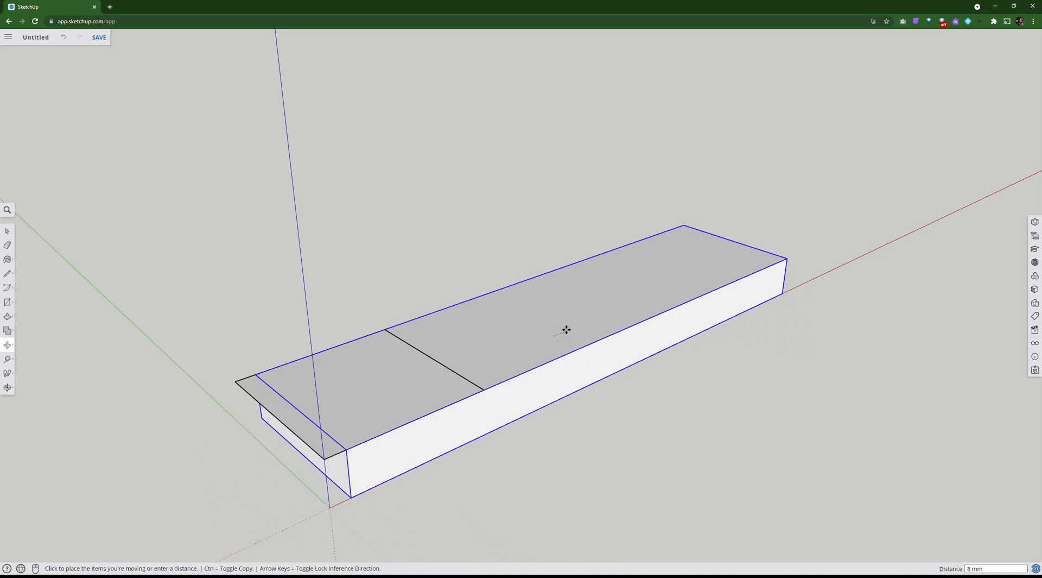
key("Escape")
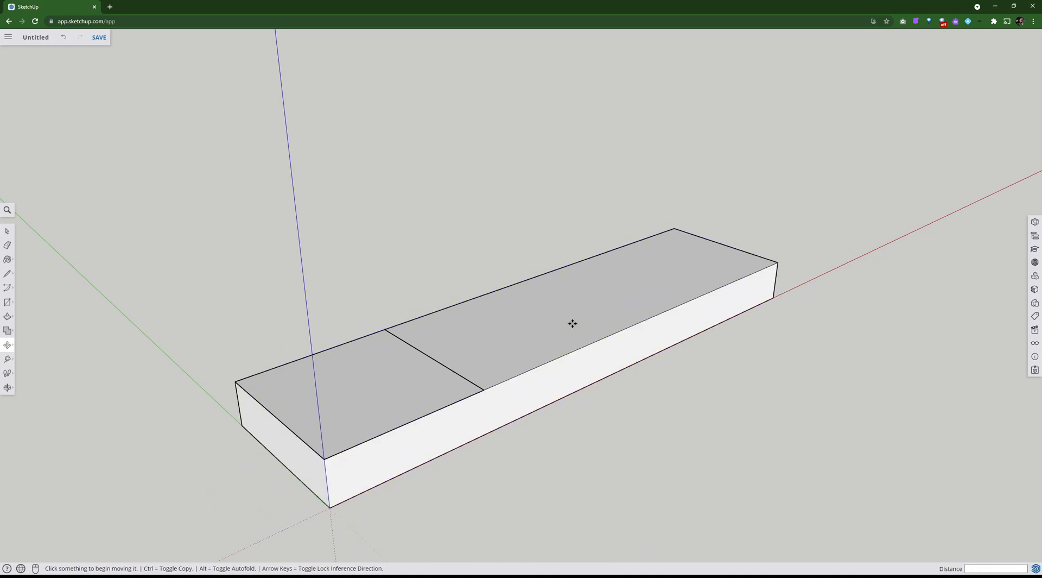
key("space")
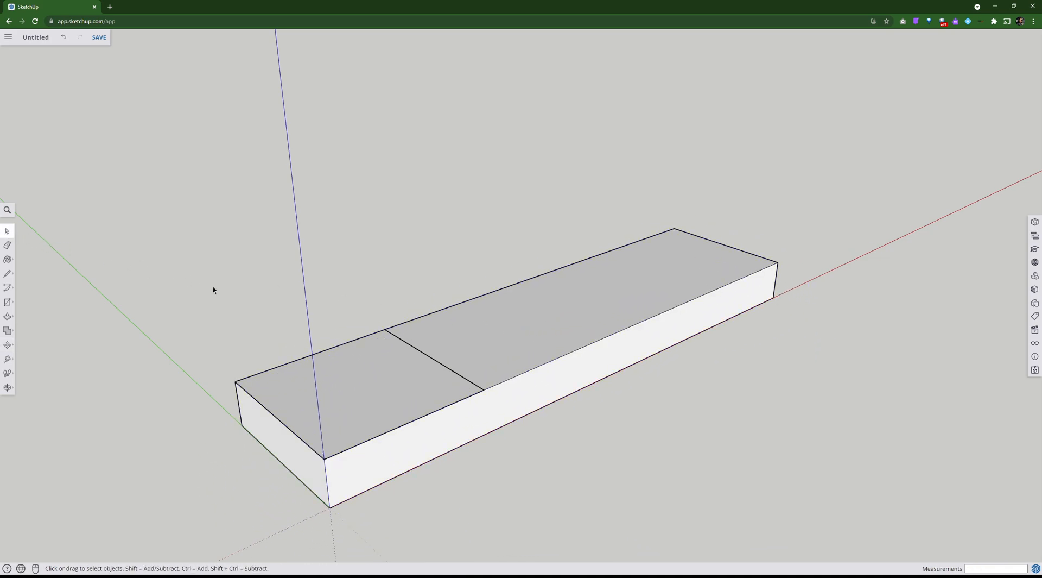
triple_click(487, 337)
left_click(219, 282)
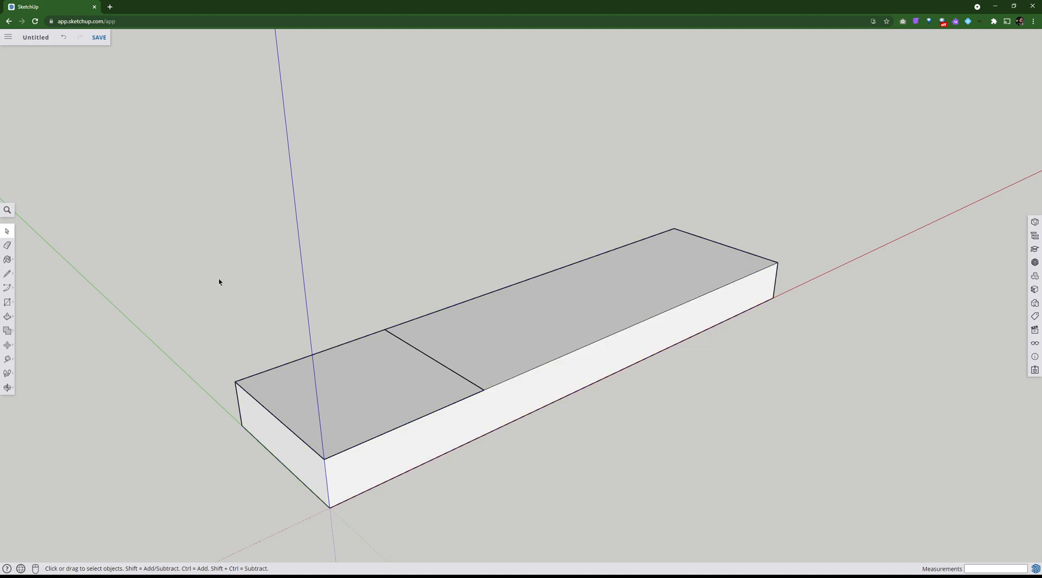
Push/Pull the square on the board's origin end upward by 19 mm
left_click(8, 317)
left_click(344, 389)
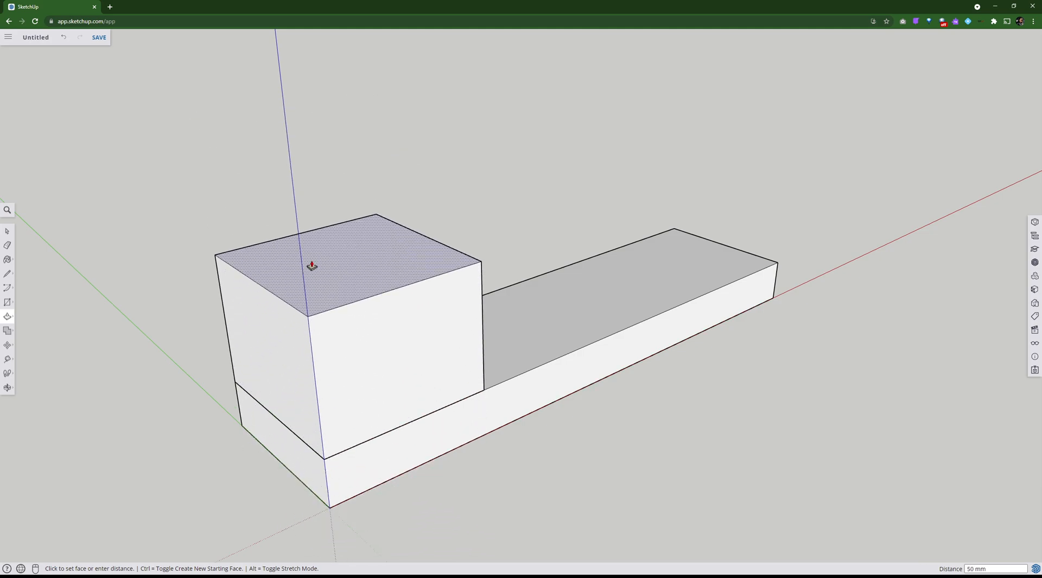
type("19")
key("Return")
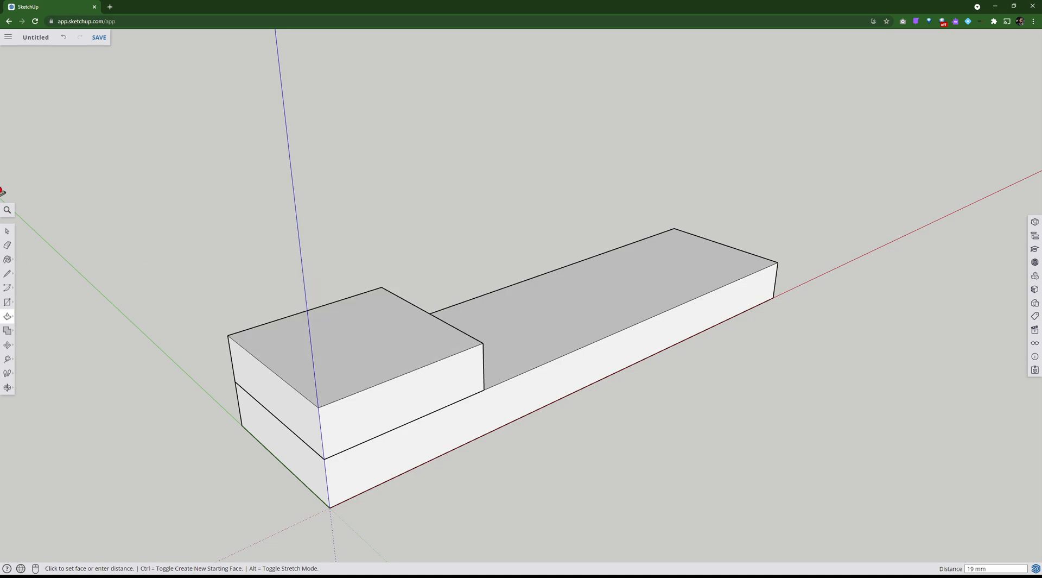
left_click(8, 233)
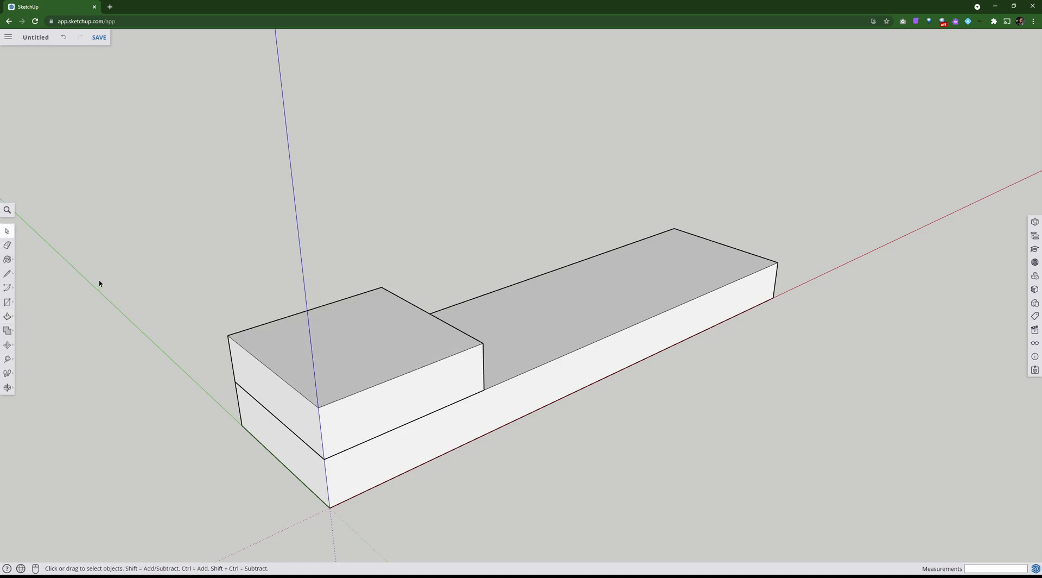
Practise selecting only the raised block by enclosing it in a selection window, and clear the selection
left_click_drag(128, 237, 503, 530)
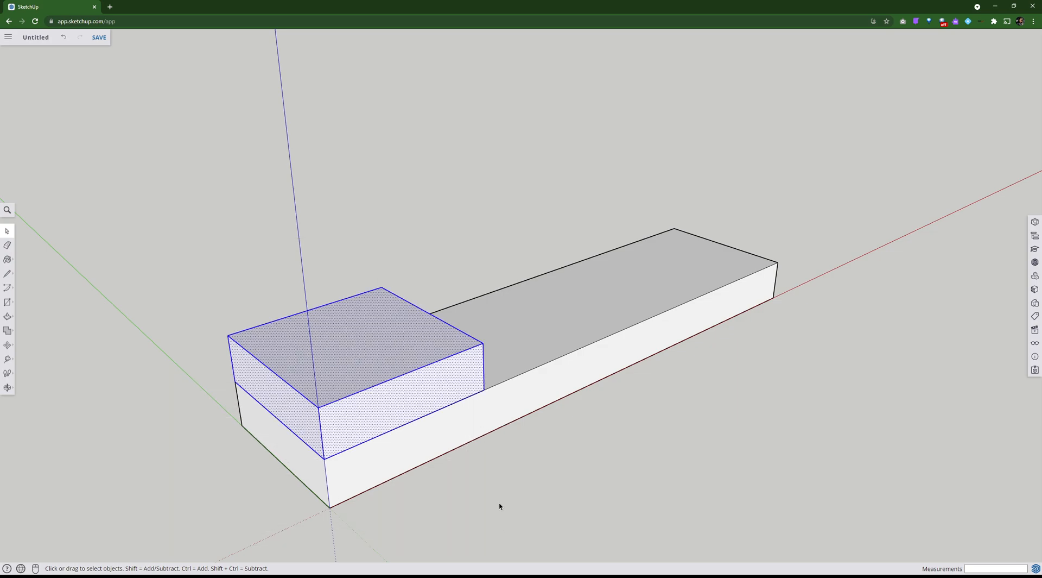
middle_click_drag(497, 509, 481, 458, "shift")
left_click(481, 458)
left_click_drag(111, 193, 526, 459)
left_click(488, 455)
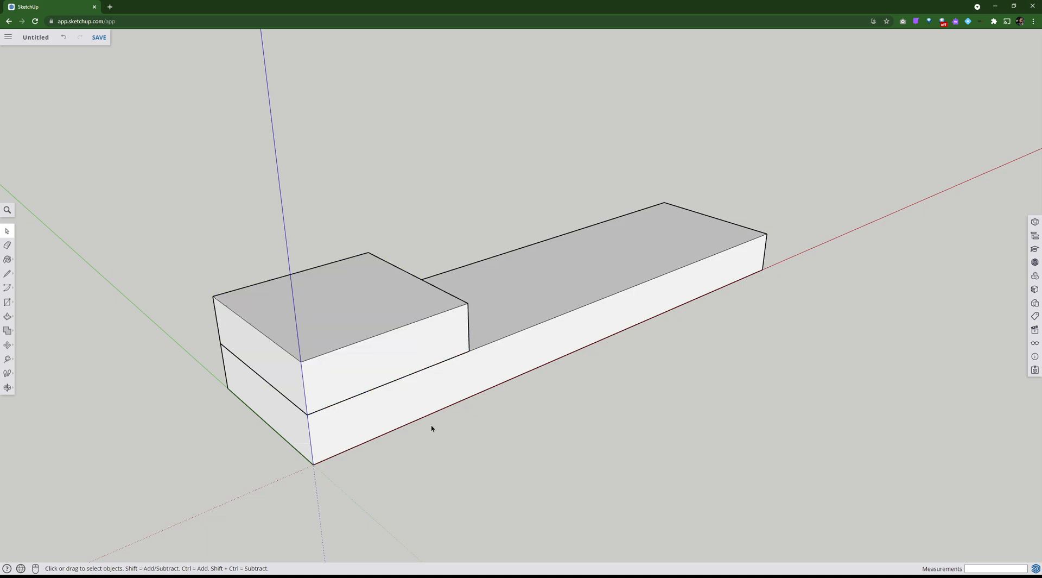
Select the Base component alone, replace that with a window selection of the whole model, and clear the selection
left_click_drag(184, 263, 256, 412)
left_click(263, 397)
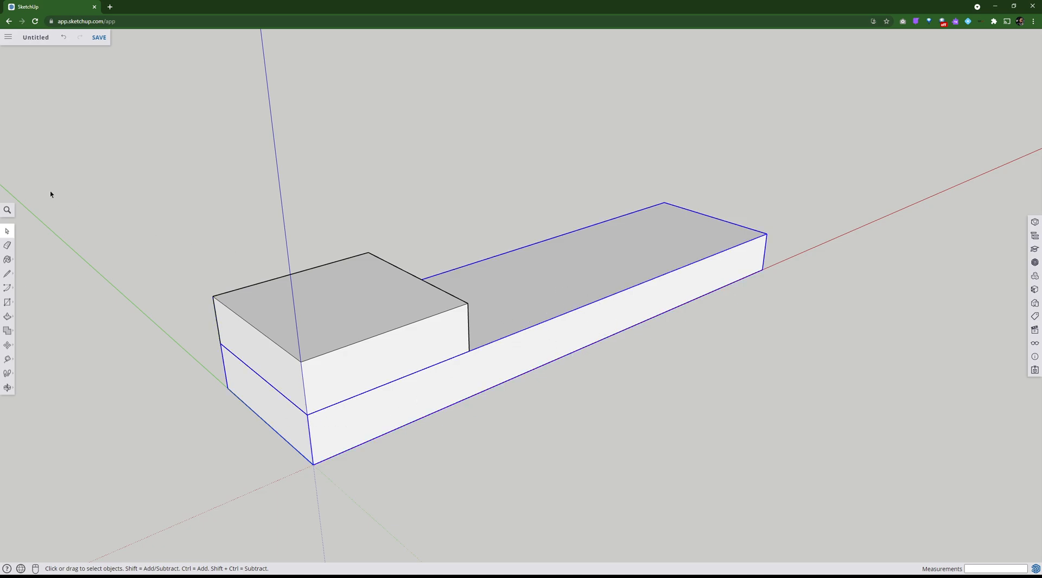
left_click_drag(55, 107, 856, 504)
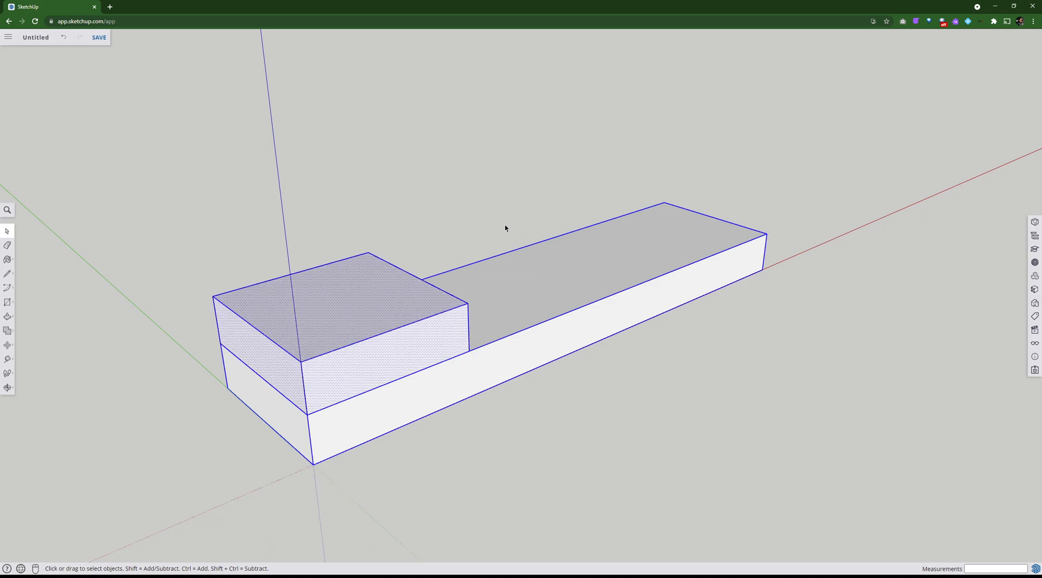
left_click(173, 196)
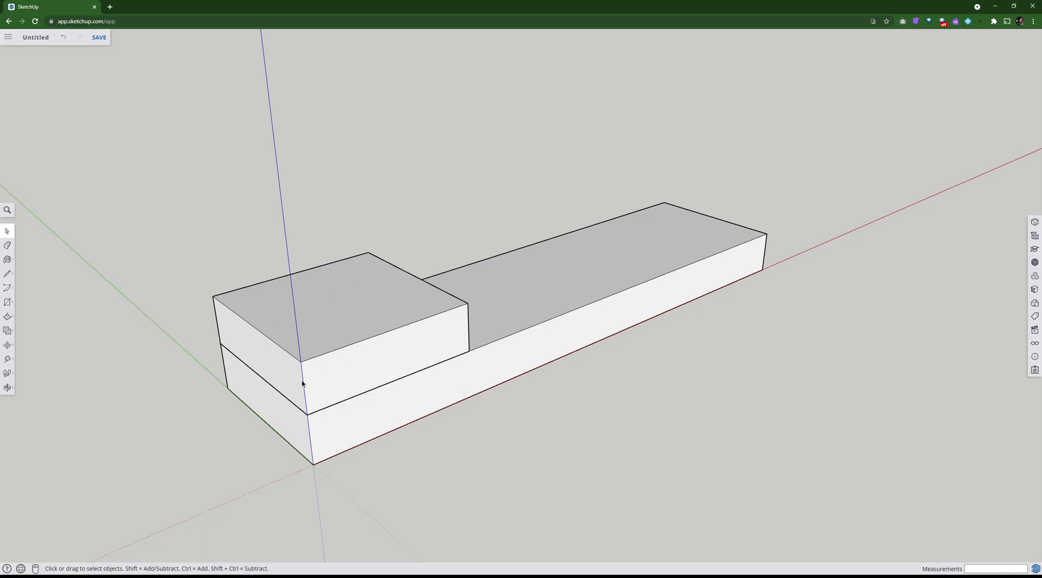
Compare an enclosing window around the raised block with a crossing window over part of the block and board, and clear the selection
right_click(395, 428)
left_click(345, 465)
key("o")
left_click_drag(354, 473, 357, 322)
key("space")
middle_click_drag(337, 273, 392, 500)
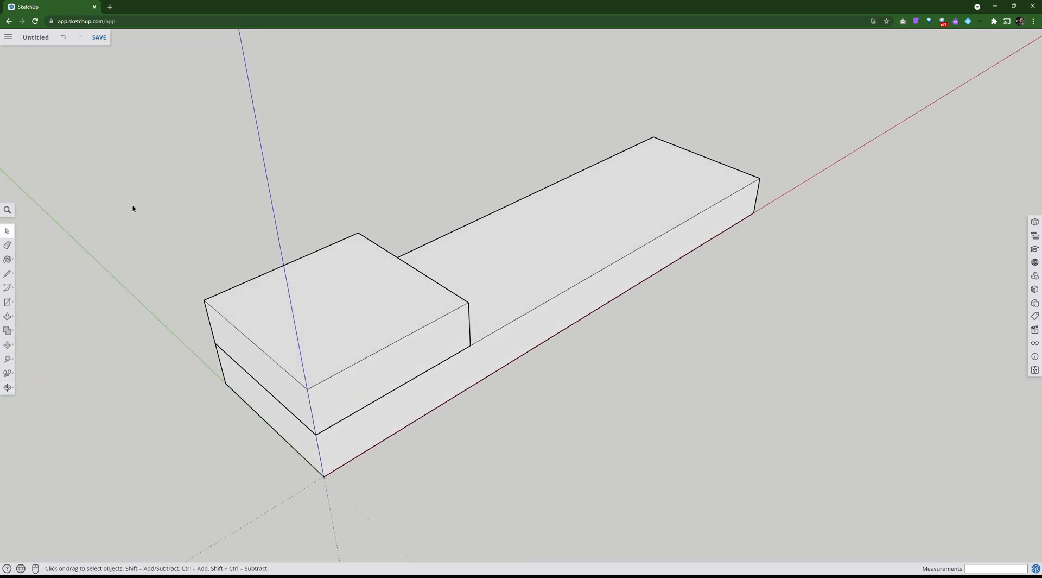
left_click_drag(135, 203, 501, 471)
left_click(508, 442)
left_click_drag(522, 348, 372, 248)
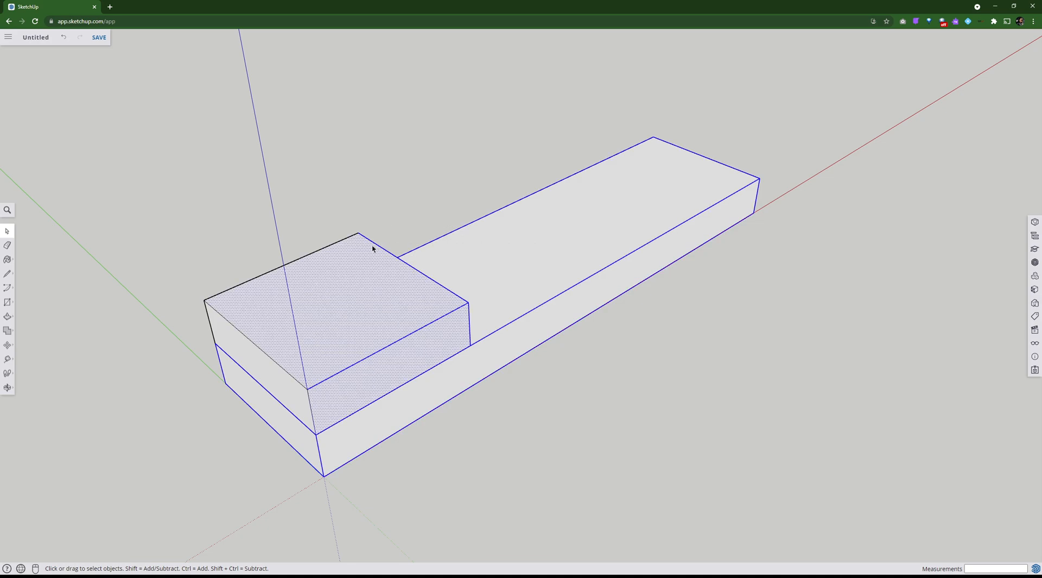
left_click(206, 237)
Select all of the raised block's faces and edges with an enclosing window, leaving the Base component out
mouse_move(139, 247)
middle_mouse_down()
mouse_move(44, 163)
mouse_move(64, 185)
middle_mouse_up()
mouse_move(175, 239)
middle_mouse_down()
mouse_move(98, 245)
mouse_move(161, 265)
mouse_move(177, 259)
middle_mouse_up()
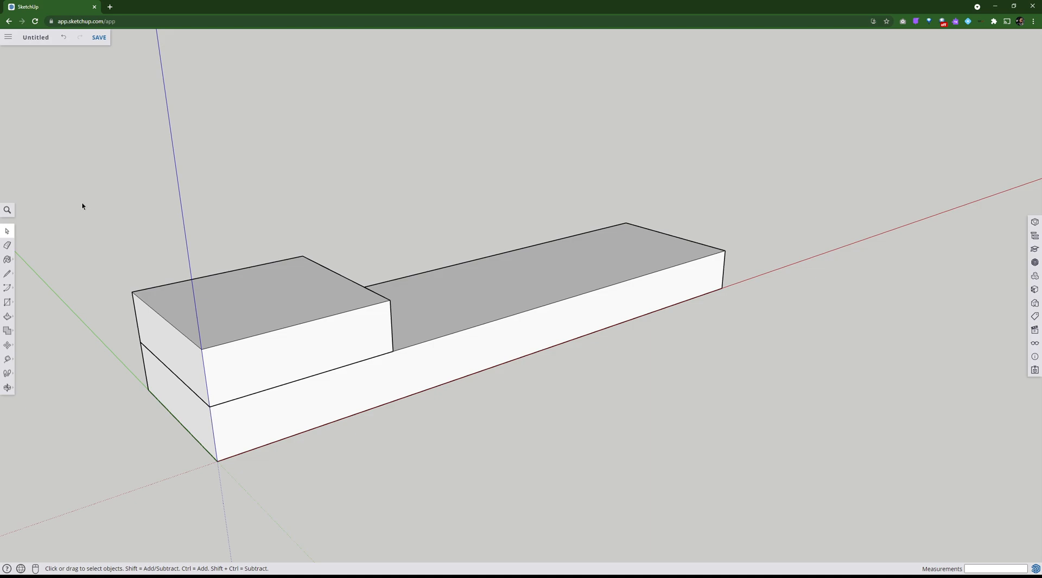
left_click_drag(77, 203, 416, 426)
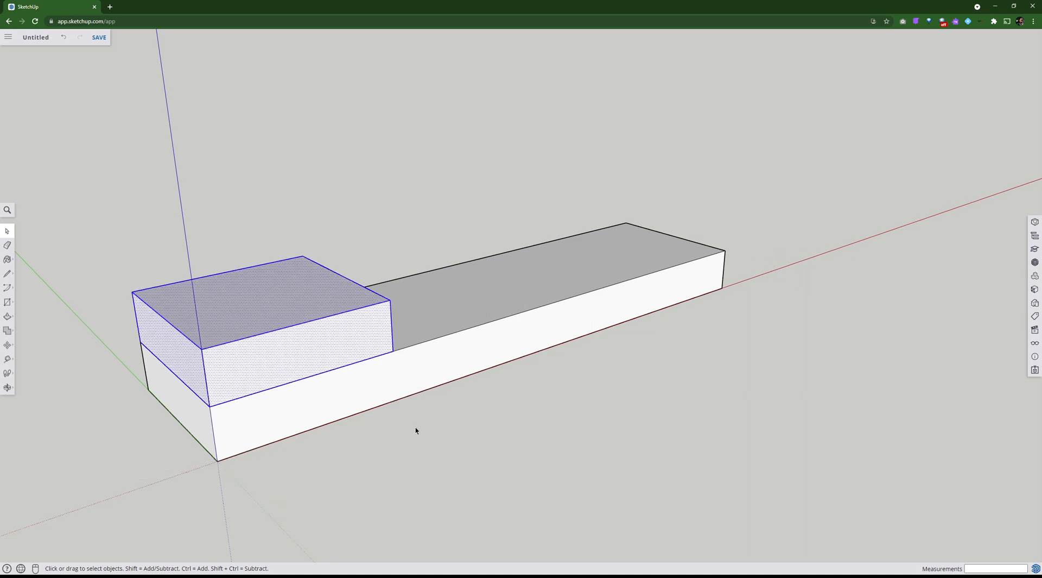
Turn the selected raised block into a component named Engine
right_click(243, 357)
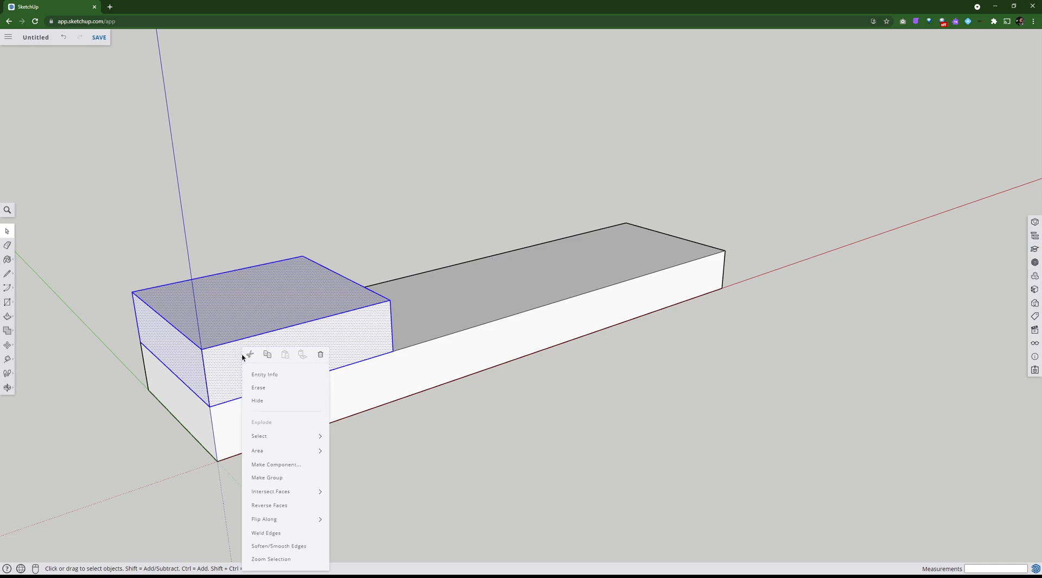
left_click(263, 464)
type("Engine")
key("Return")
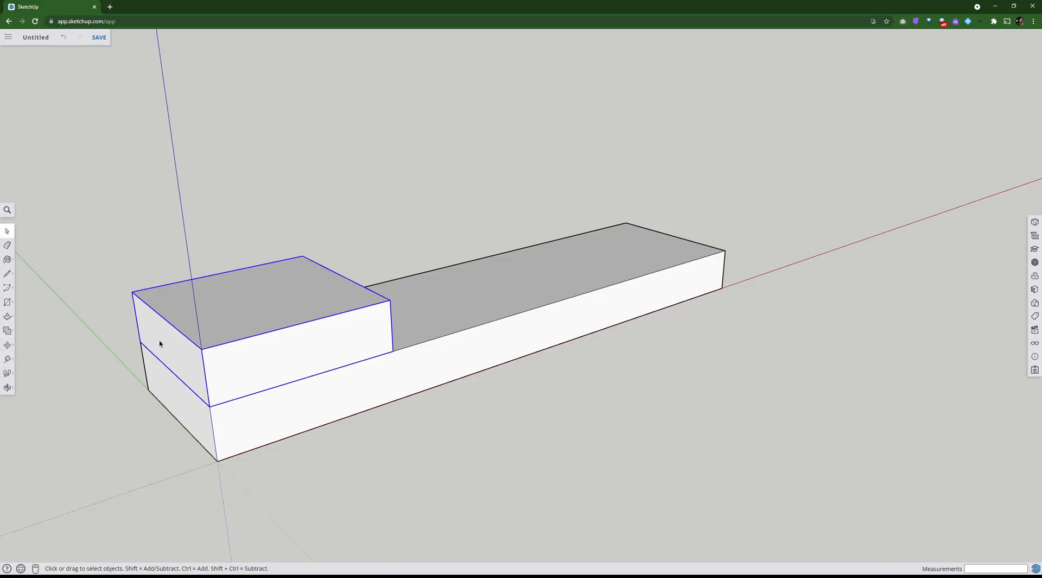
key("m")
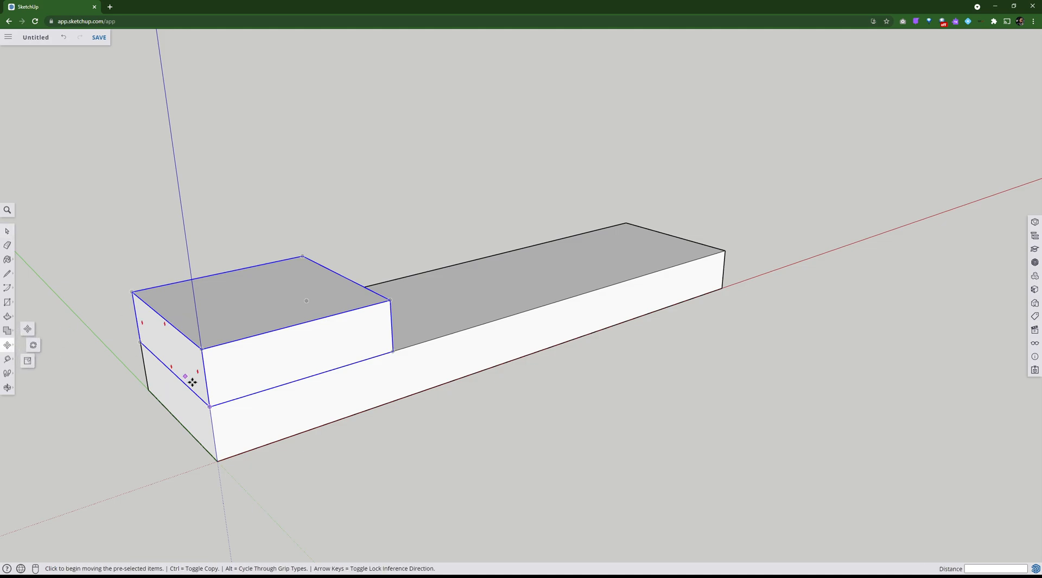
left_click(211, 404)
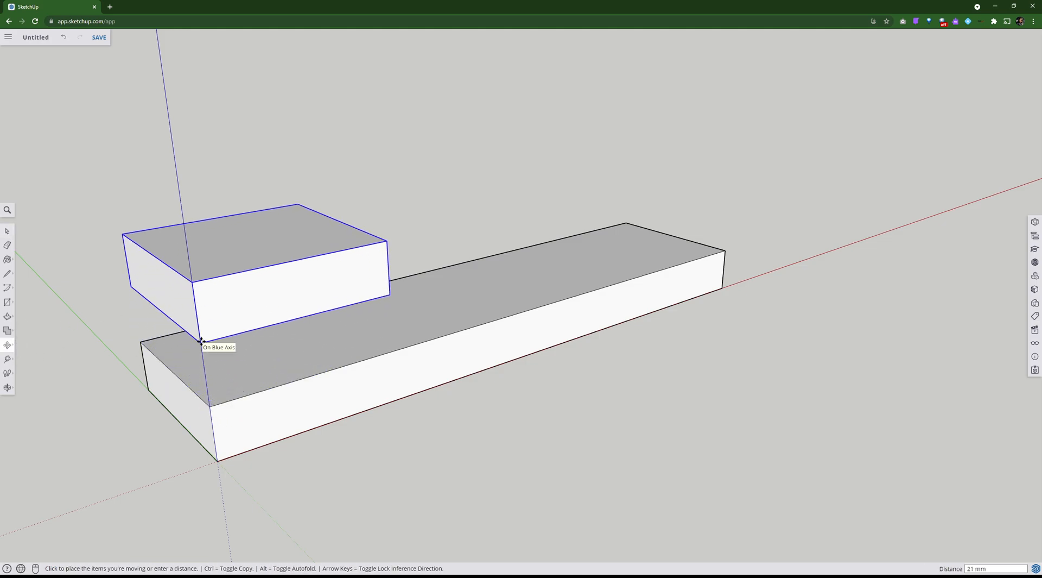
key("Escape")
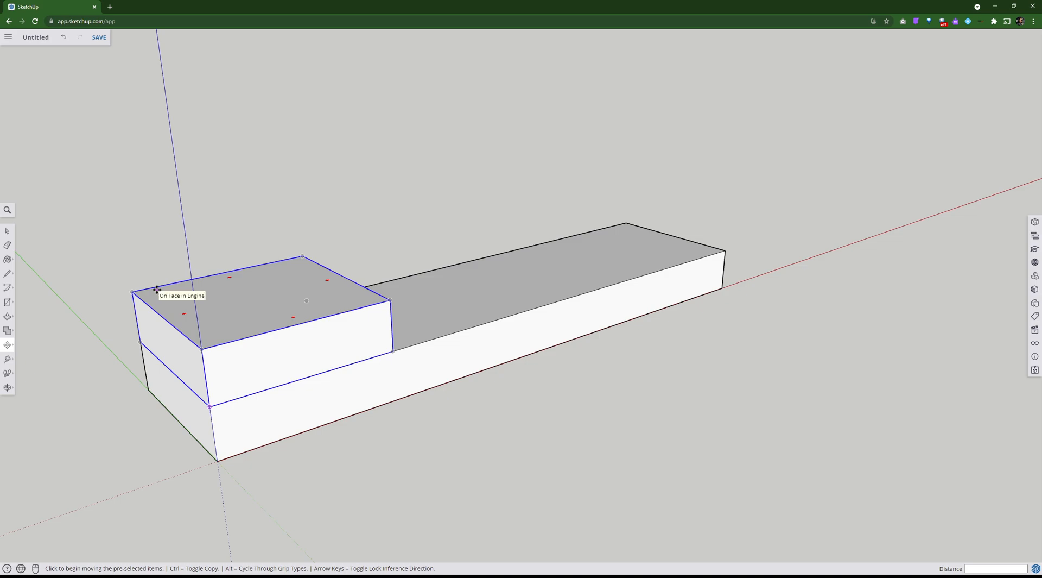
left_click(211, 405)
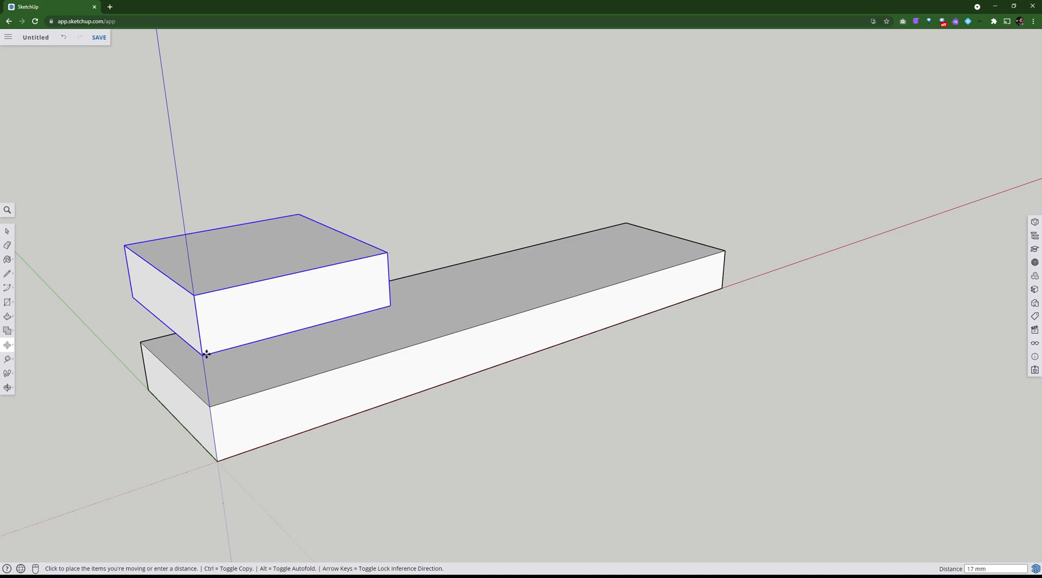
key("Escape")
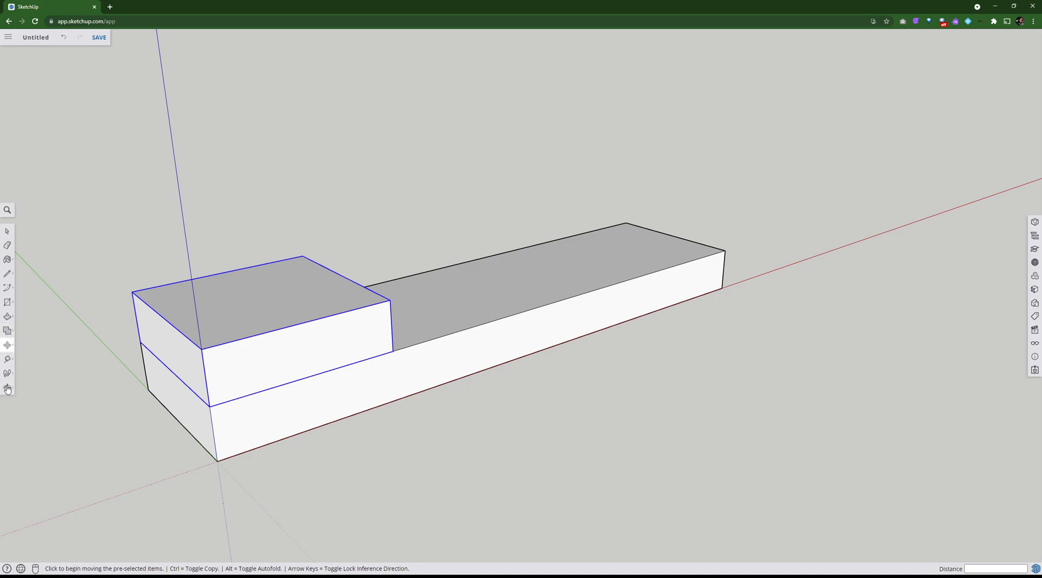
mouse_move(8, 350)
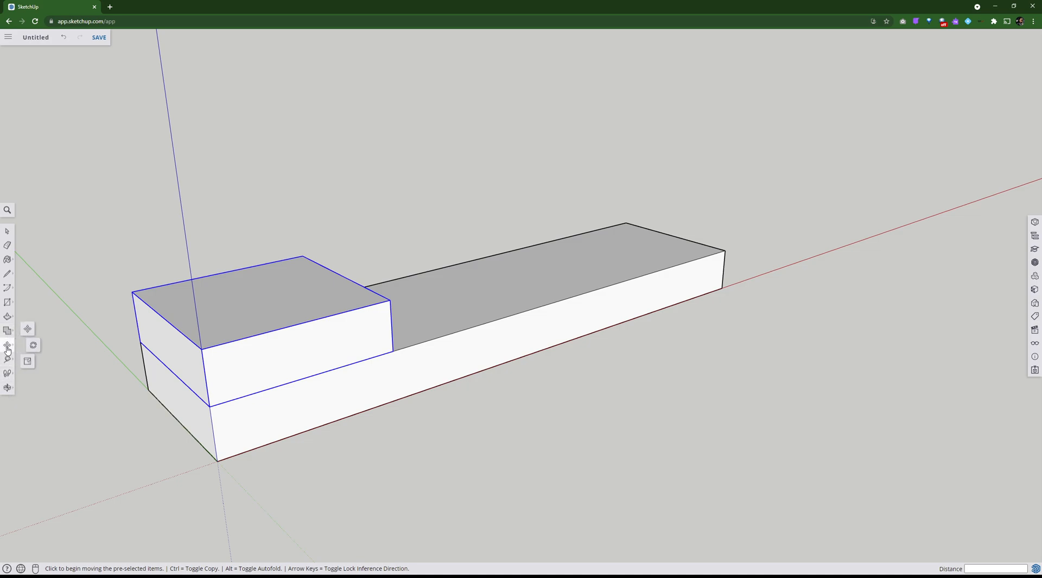
left_click(33, 346)
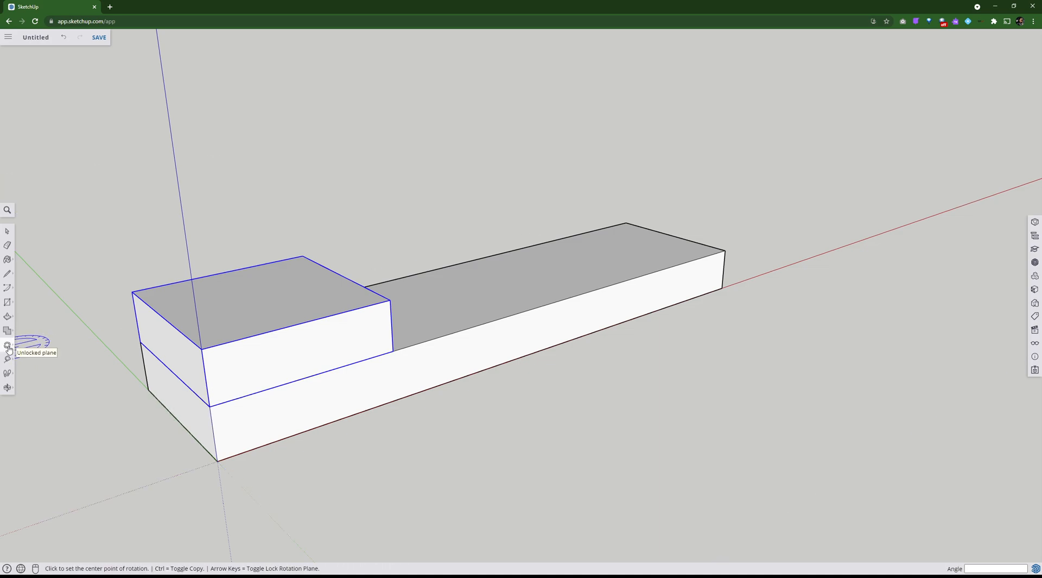
mouse_move(7, 347)
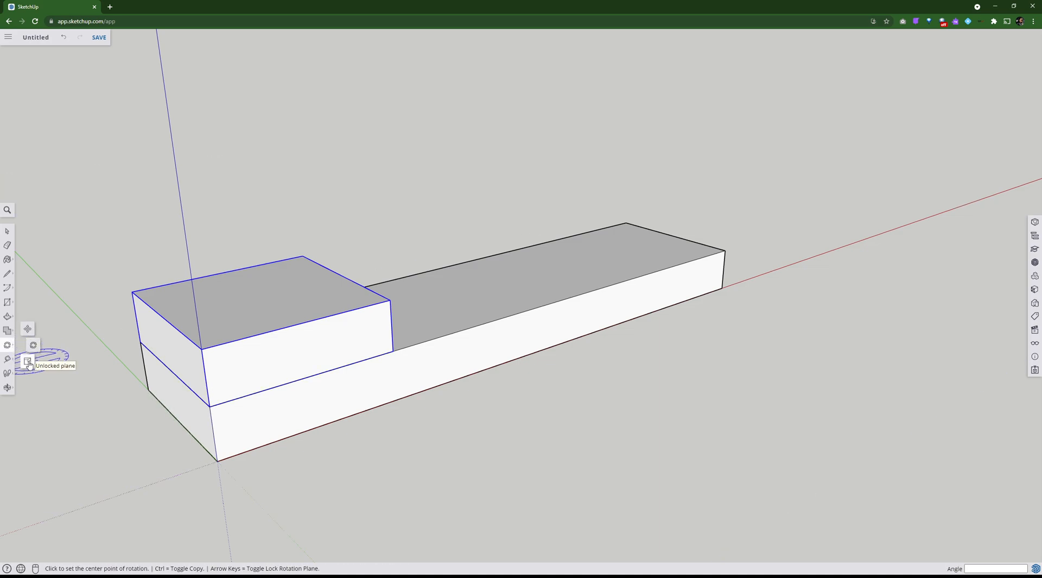
left_click(27, 328)
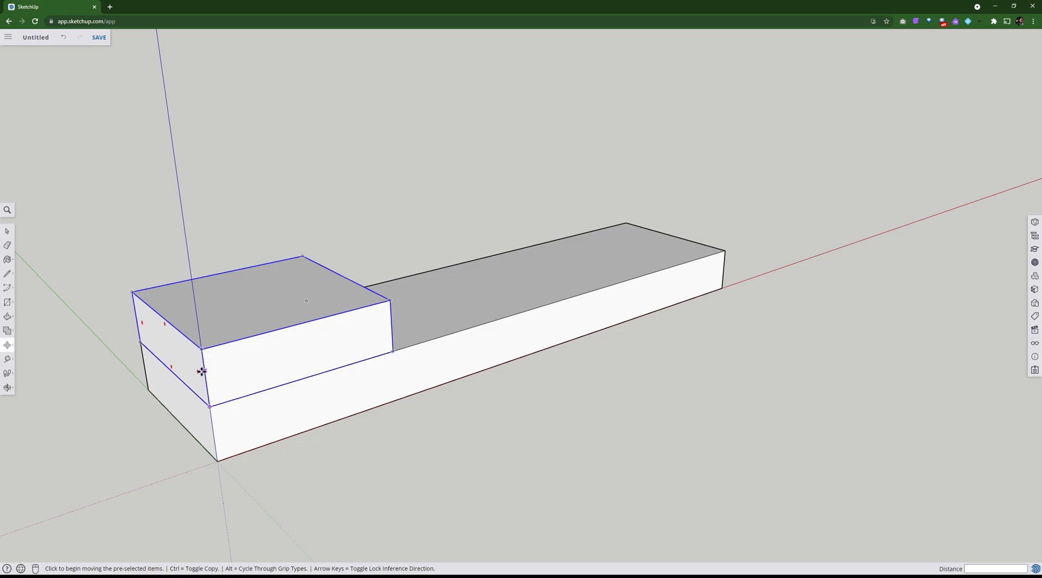
left_click(464, 446)
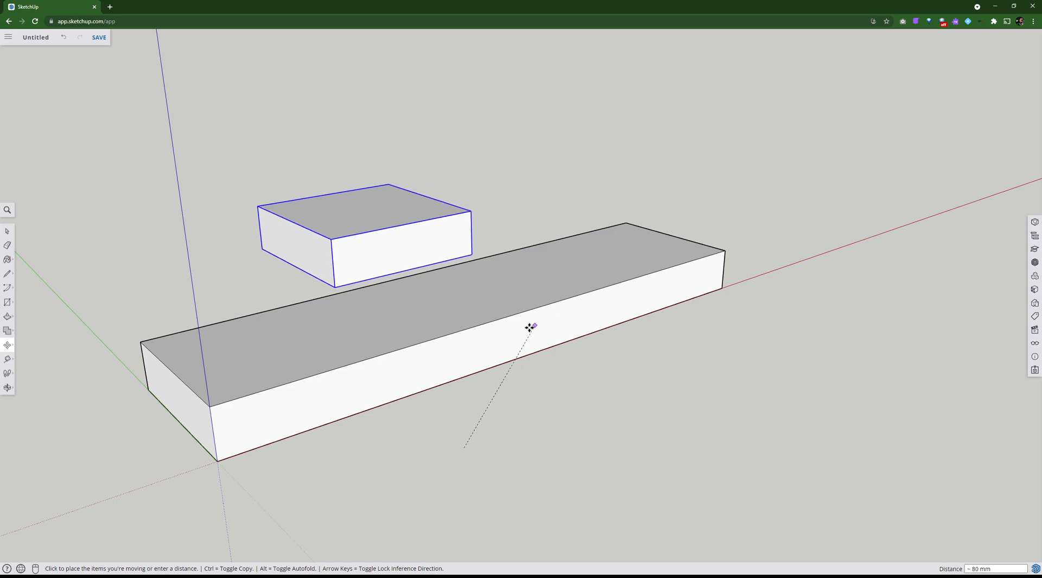
left_click(491, 337)
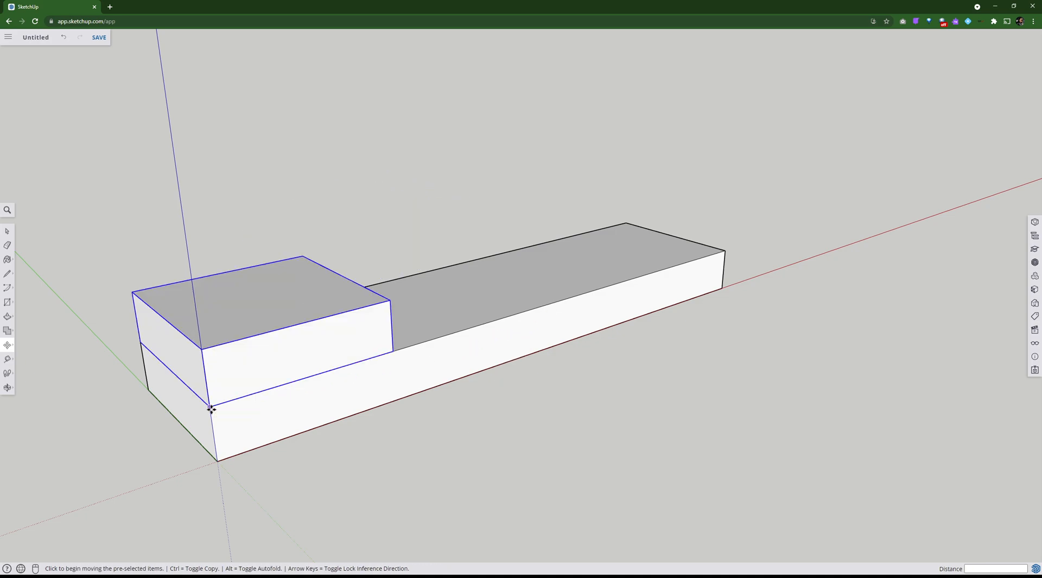
Copy the Engine component 19 mm straight up from its lower corner so the copy sits on the original's top face
scroll(210, 408, "up", 2)
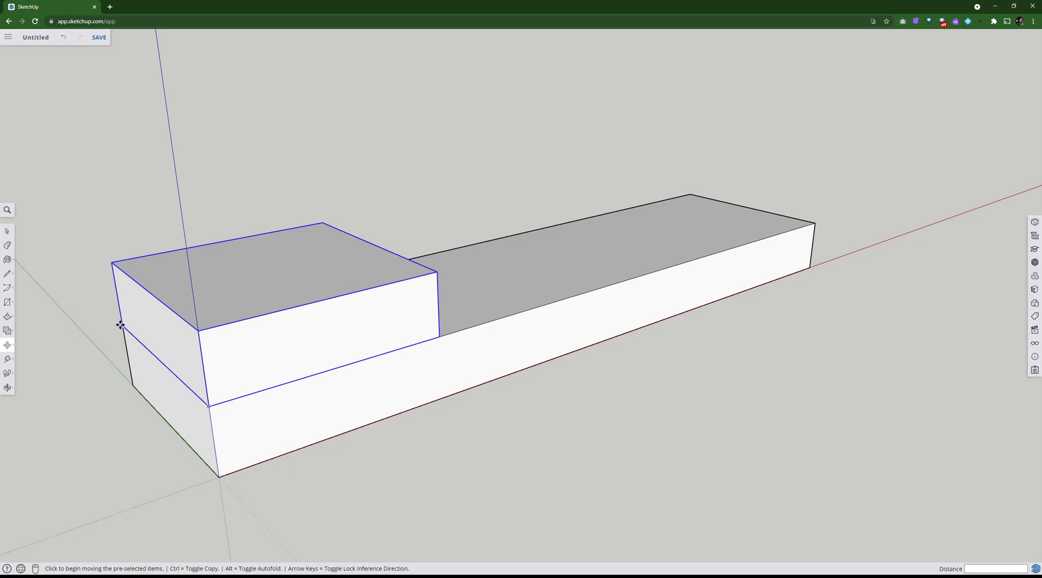
left_click(439, 337)
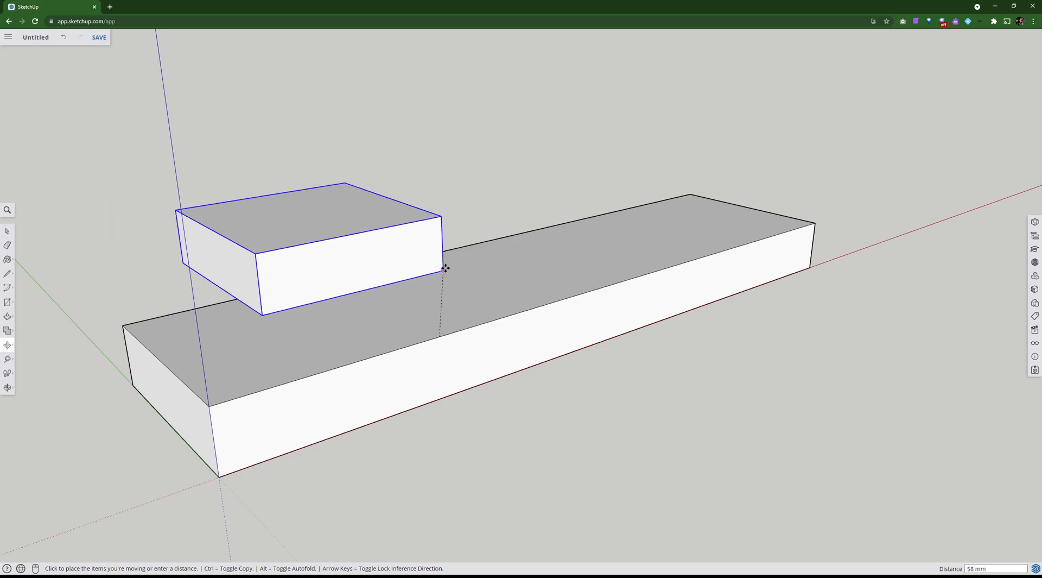
key("ctrl")
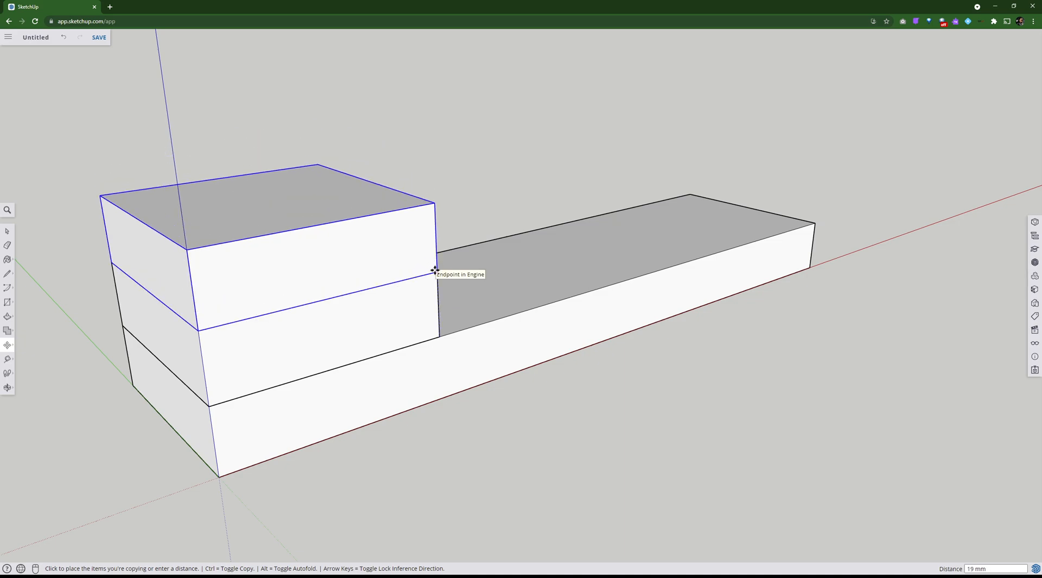
left_click(435, 270)
Open the lower Engine component for editing
middle_click_drag(288, 347, 228, 304)
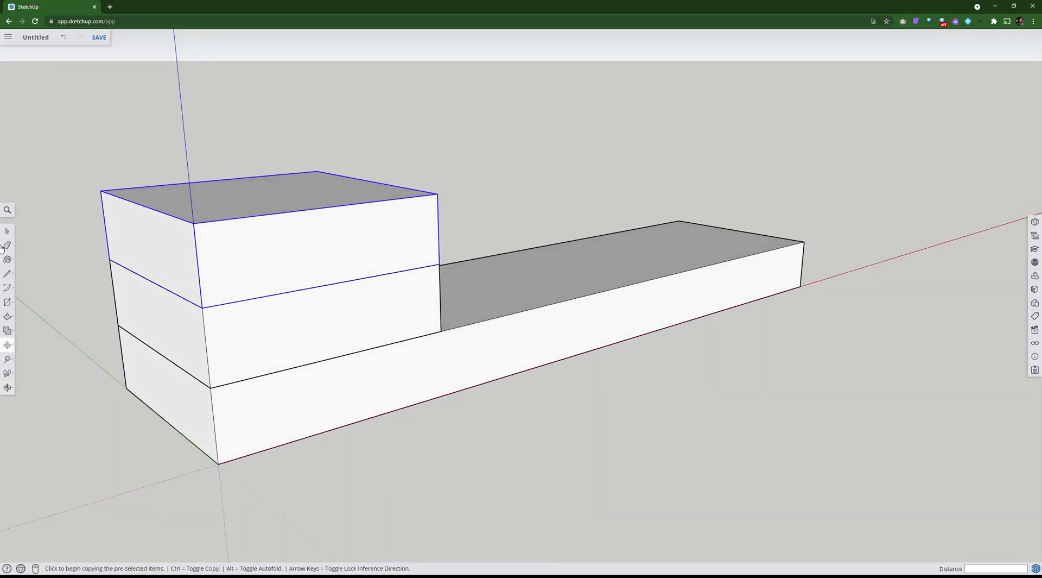
left_click(5, 230)
middle_click_drag(62, 237, 103, 321)
middle_click_drag(181, 319, 280, 362)
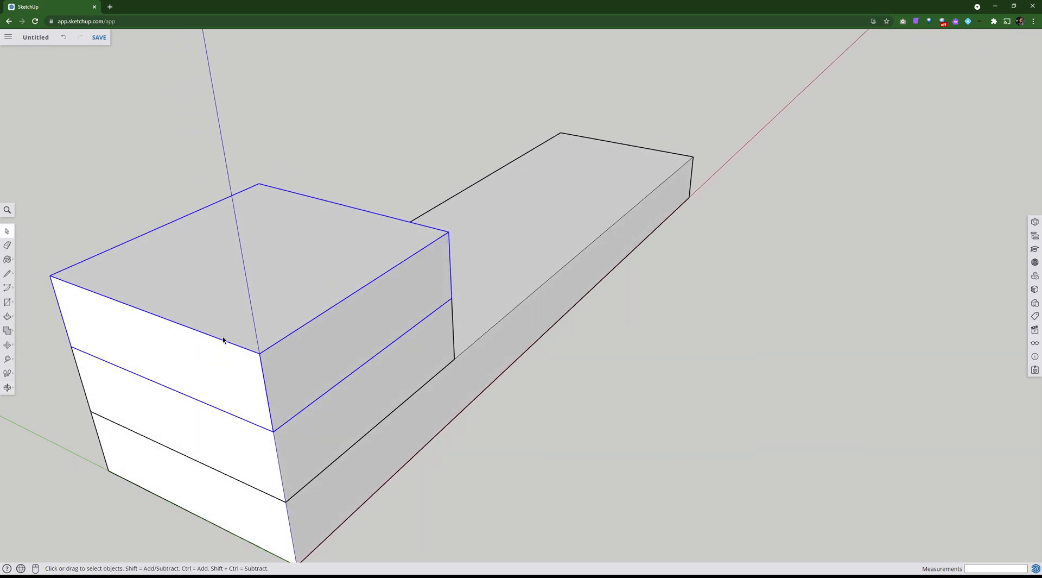
middle_click_drag(224, 339, 302, 206)
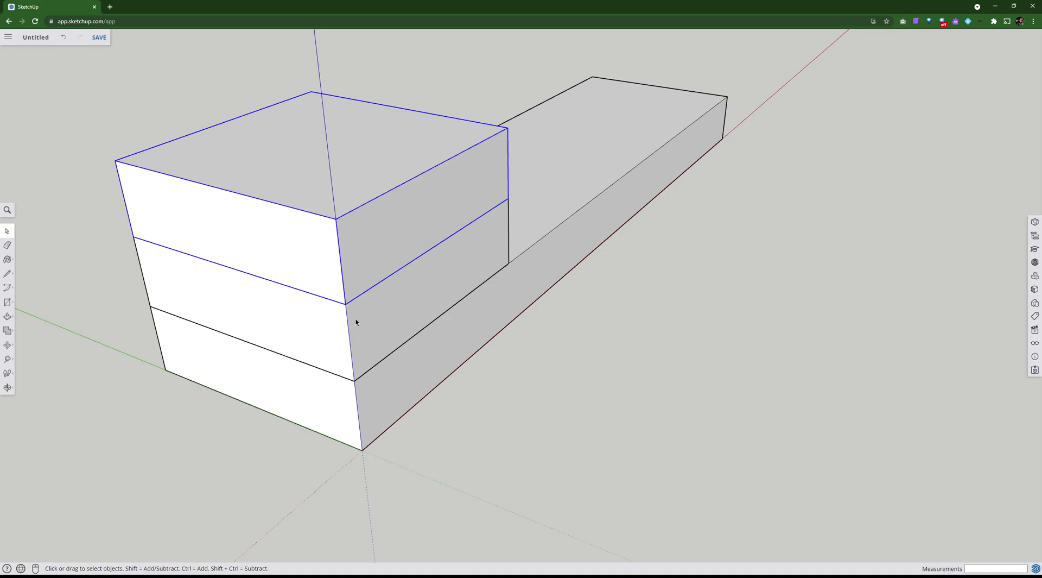
scroll(356, 321, "up", 1)
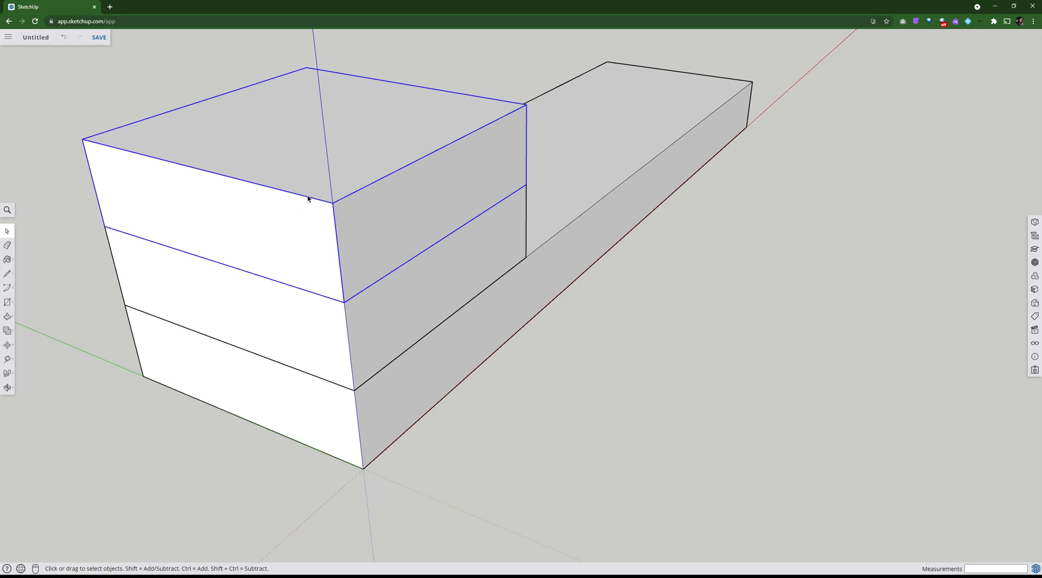
left_click(346, 309)
left_click(342, 279)
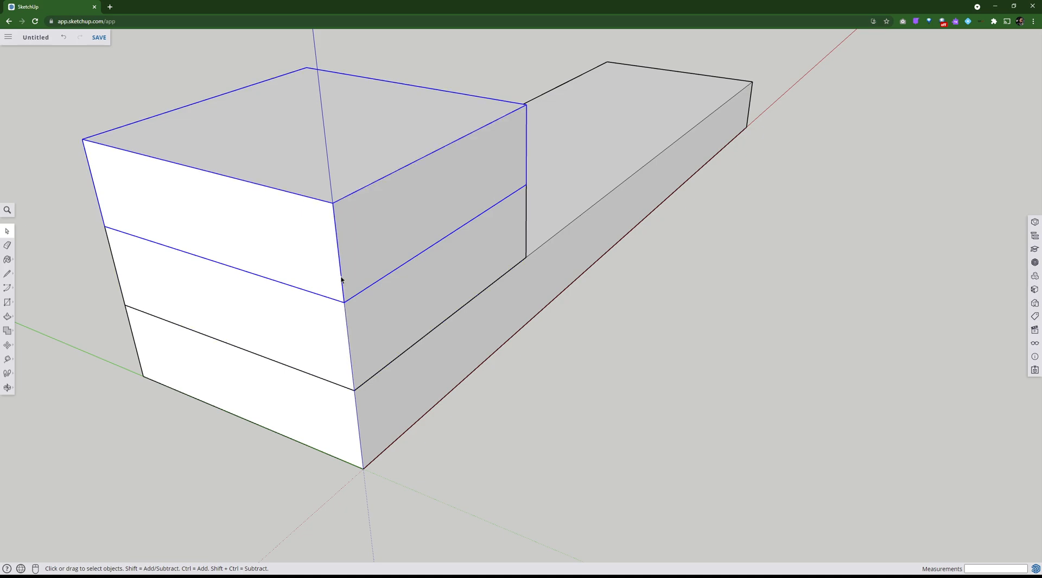
double_click(347, 321)
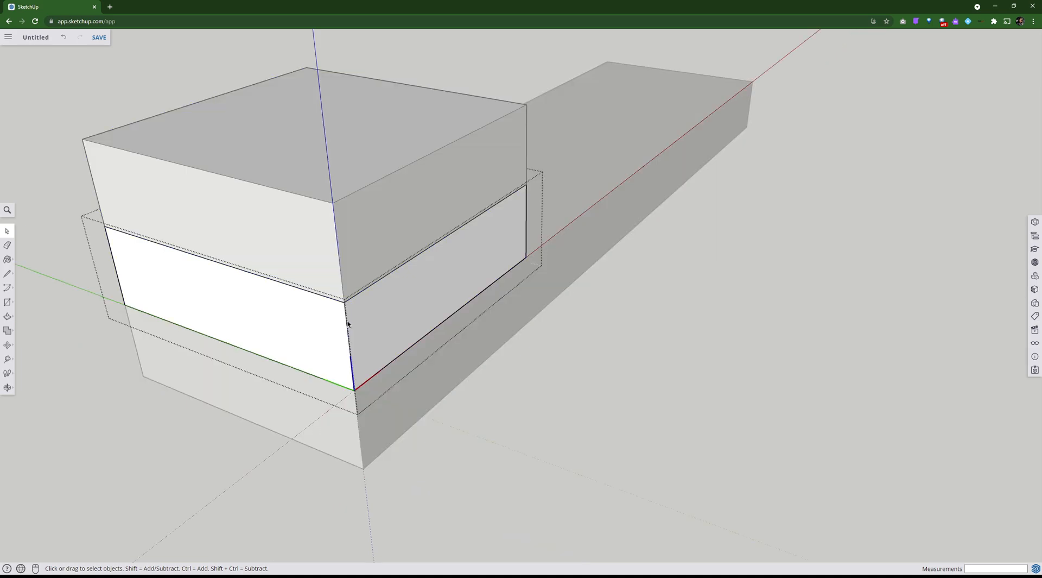
left_click(296, 326)
left_click(389, 319)
left_click(312, 322)
left_click(381, 317)
left_click(11, 319)
left_click(406, 333)
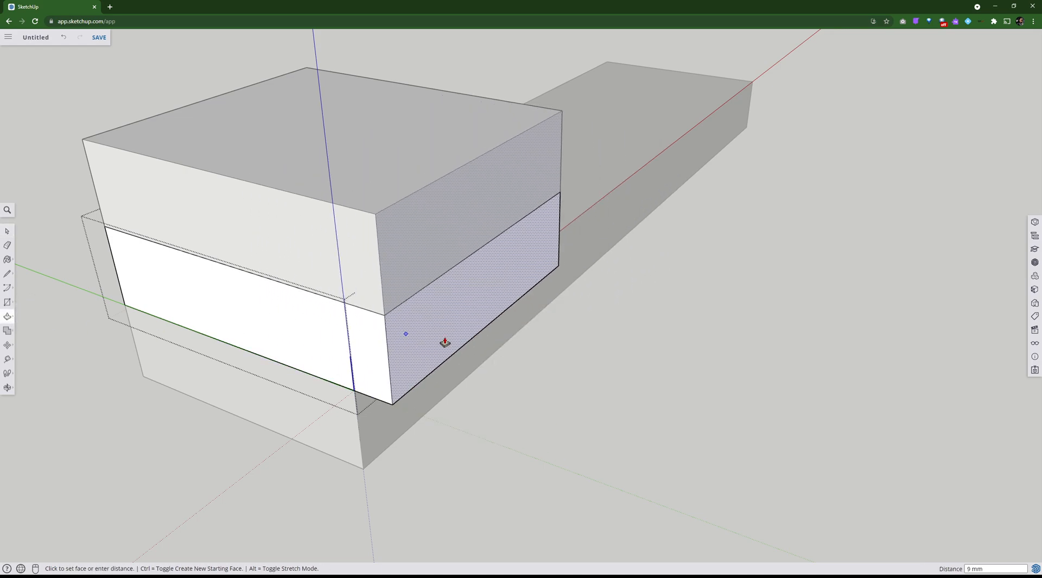
key("Escape")
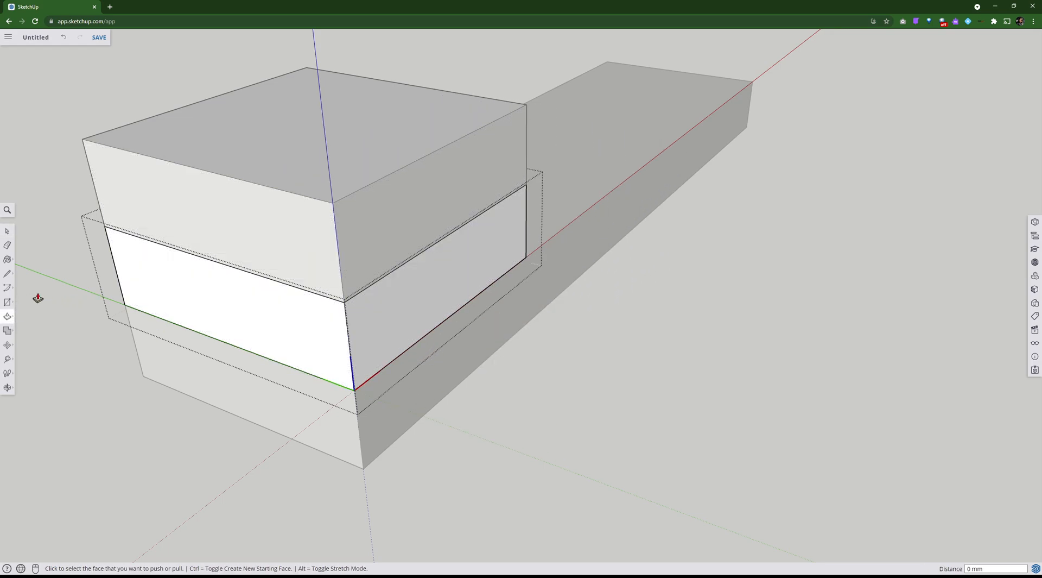
Move the lower Engine's vertical corner edge on the blue axis 5 mm inward along the green axis
left_click(8, 232)
left_click(348, 339)
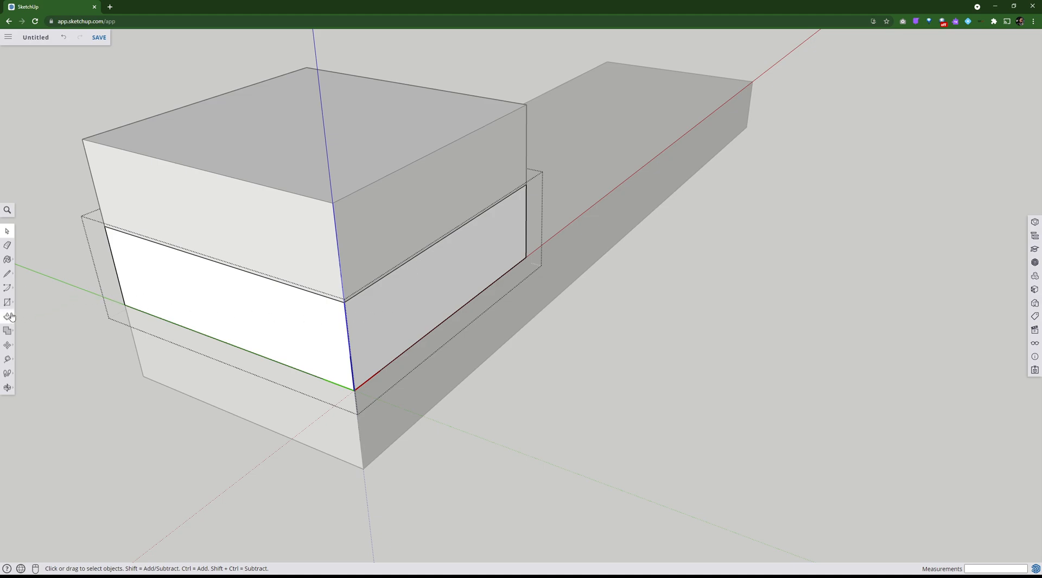
left_click(7, 345)
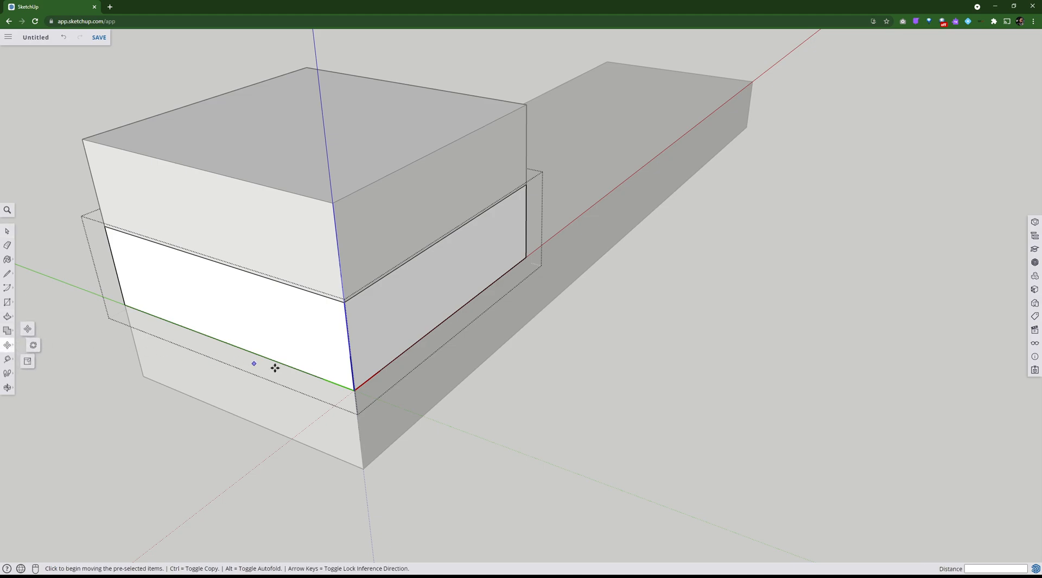
scroll(356, 397, "up", 5)
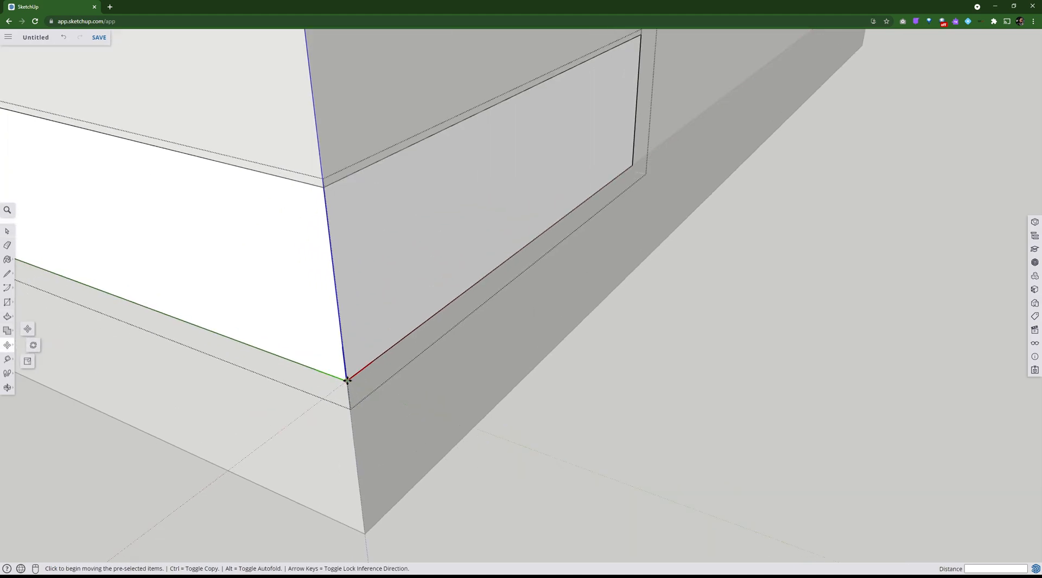
left_click(347, 380)
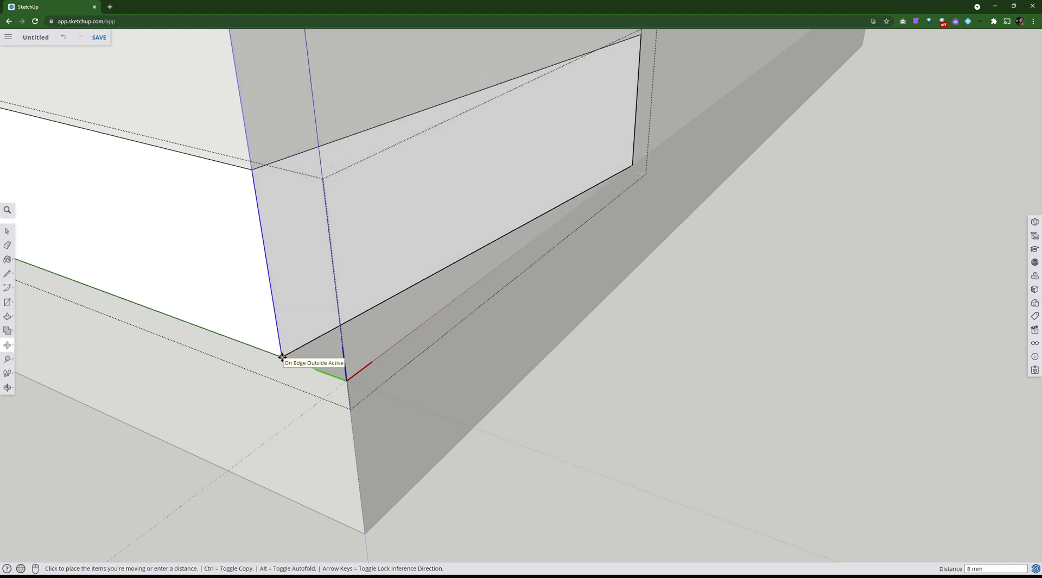
key("Return")
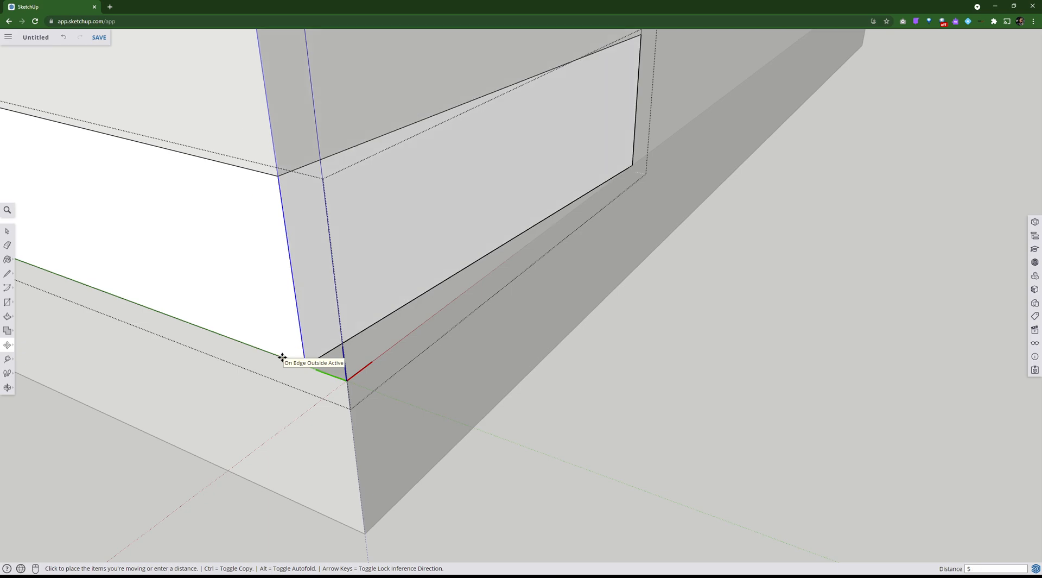
scroll(282, 356, "down", 6)
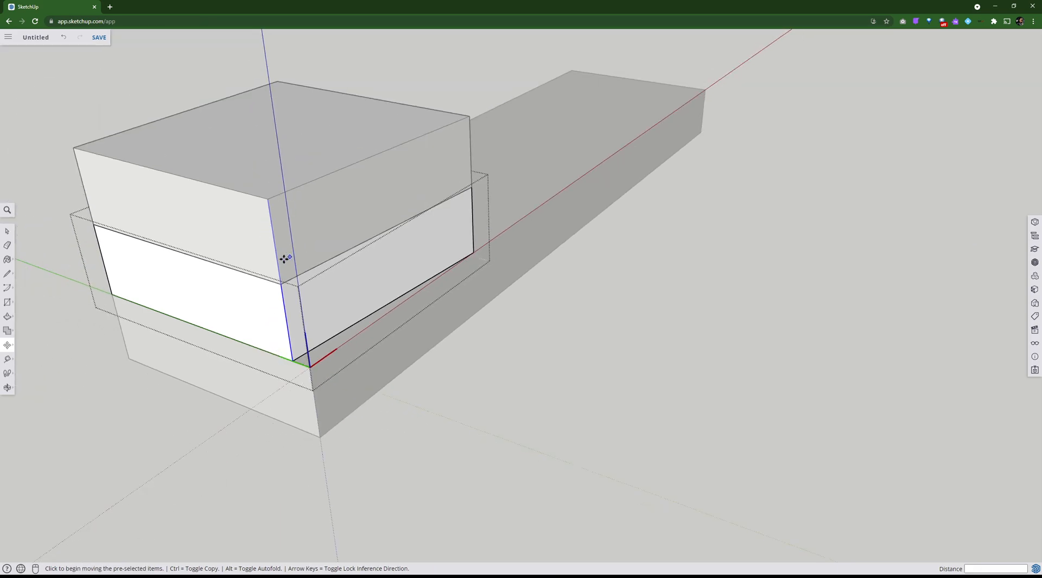
Move the opposite vertical edge of the same end face 5 mm inward along the green axis
left_click(7, 231)
middle_click_drag(64, 270, 568, 224)
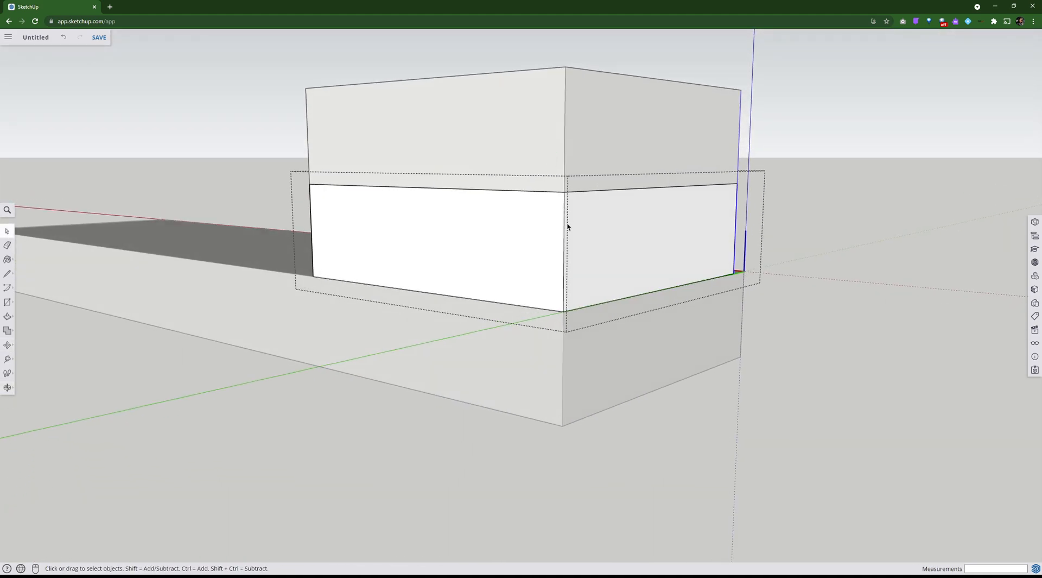
left_click(564, 247)
left_click(7, 345)
left_click(564, 269)
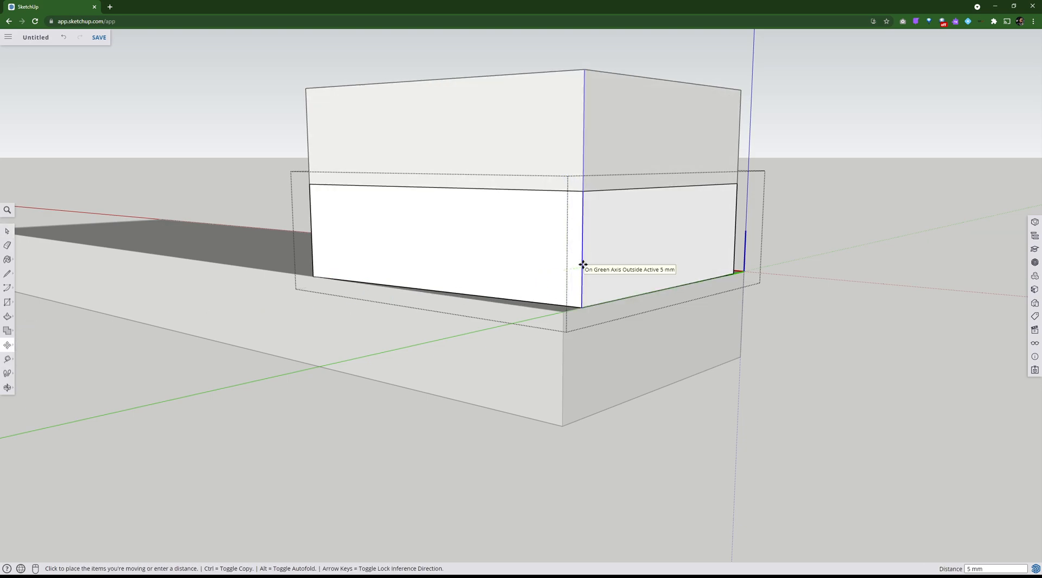
type("5")
key("Return")
Finish editing the Engine component and inspect the tapered end of both stacked blocks
left_click(7, 230)
left_click(144, 358)
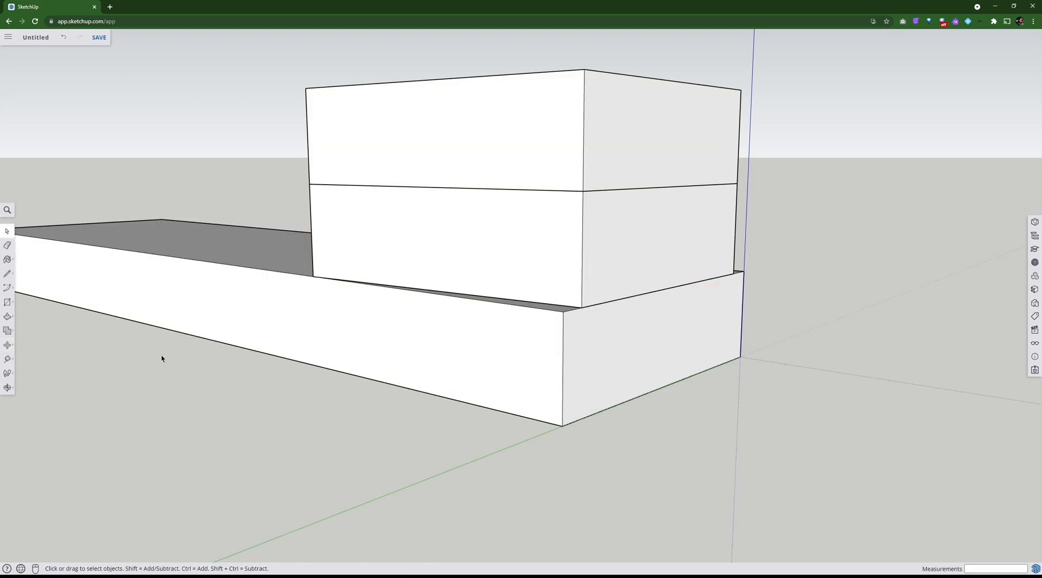
middle_click_drag(595, 340, 266, 368)
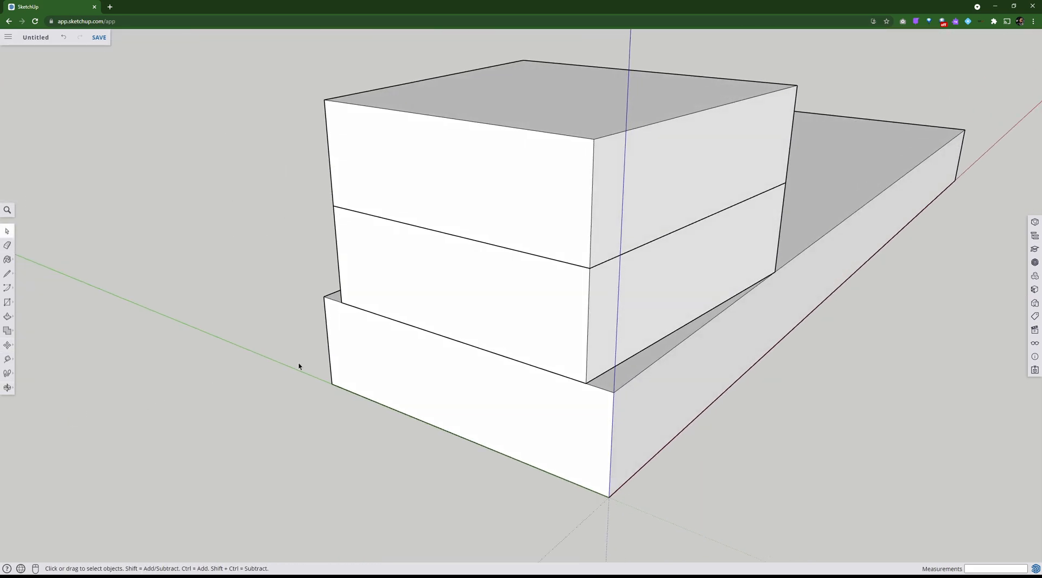
middle_click_drag(509, 366, 384, 365)
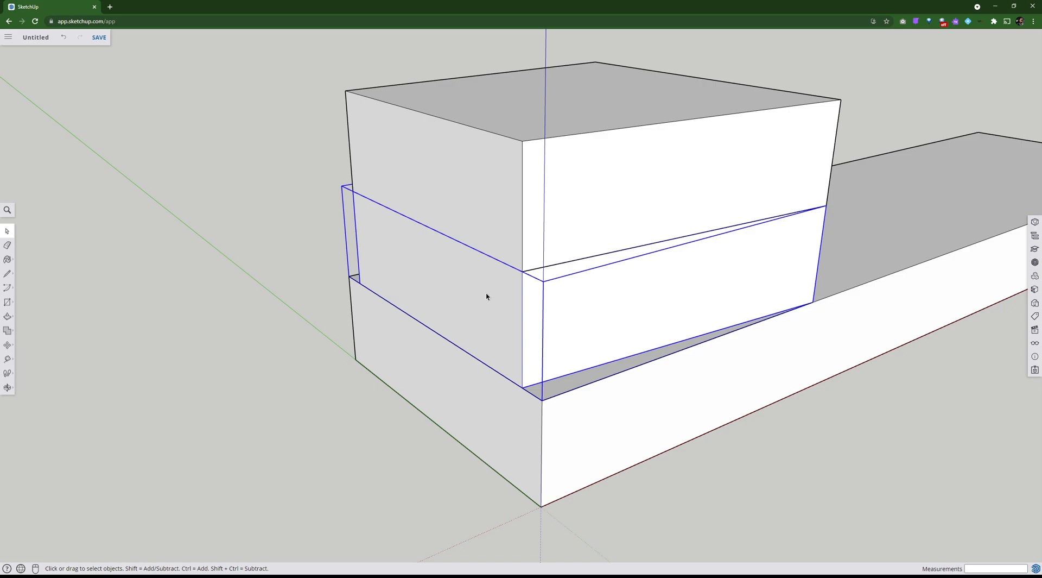
middle_click_drag(489, 302, 381, 292, "shift")
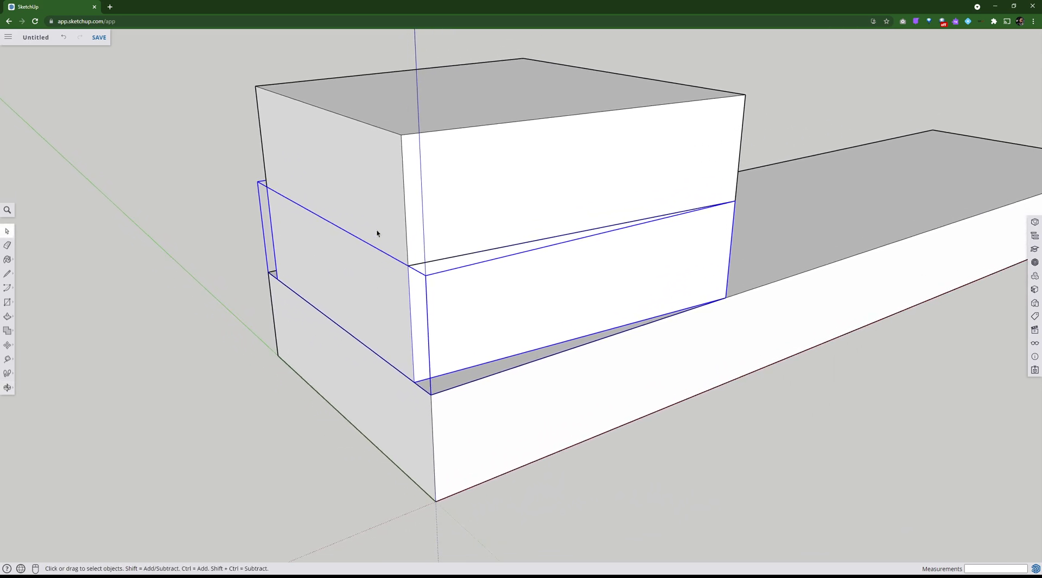
left_click(368, 275, "shift")
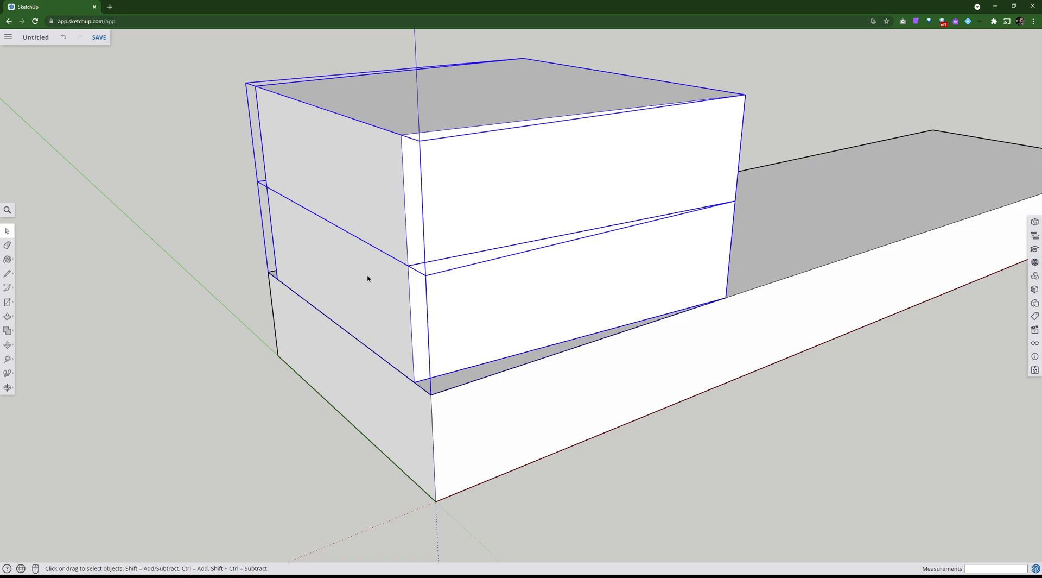
left_click(7, 344)
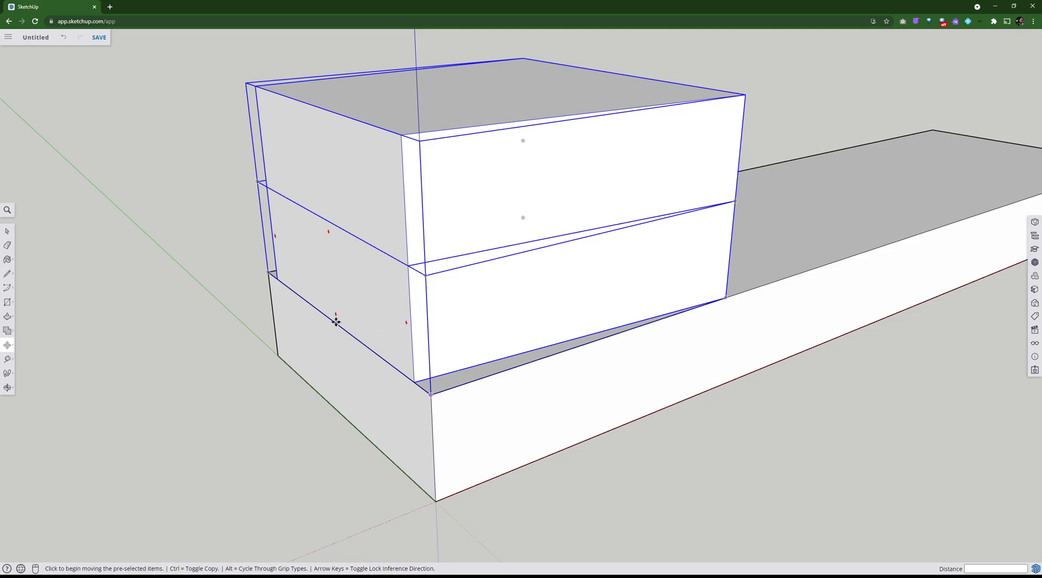
left_click(7, 230)
left_click(157, 277)
left_click(337, 277)
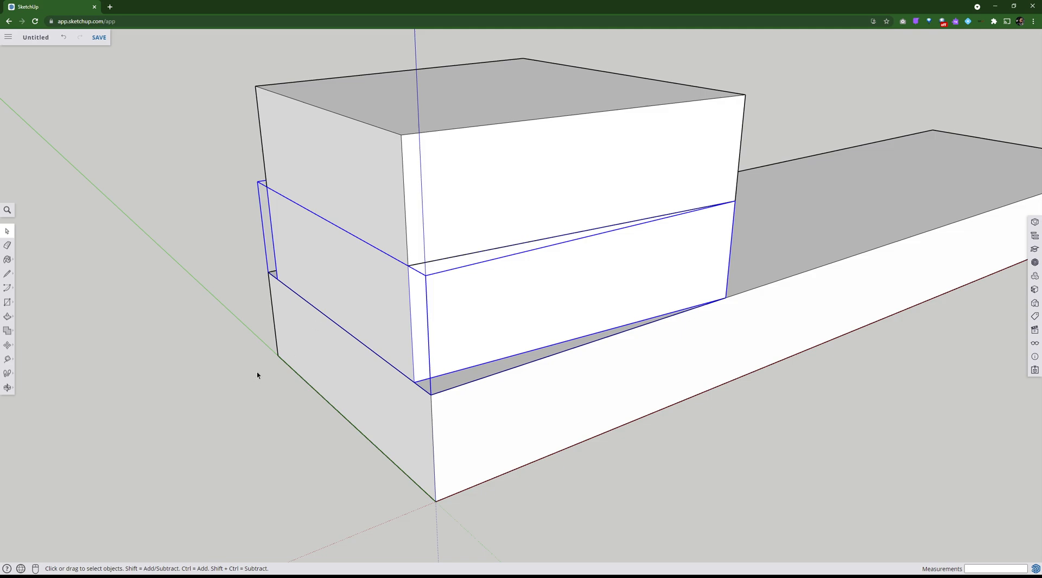
left_click(229, 322)
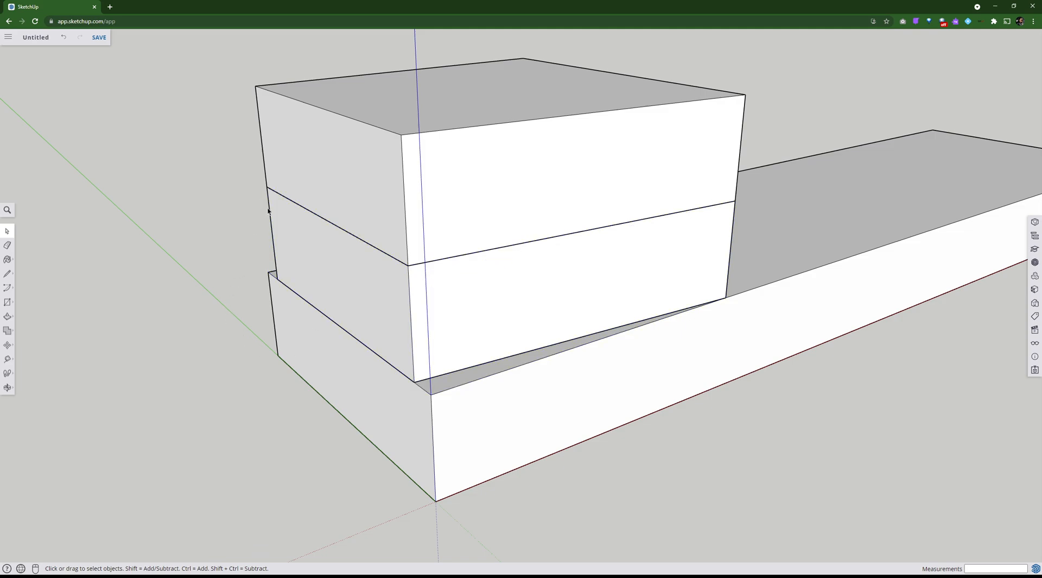
Select both stacked Engine blocks, practising adding blocks to and removing them from the selection, and leave the Base out
left_click(327, 258)
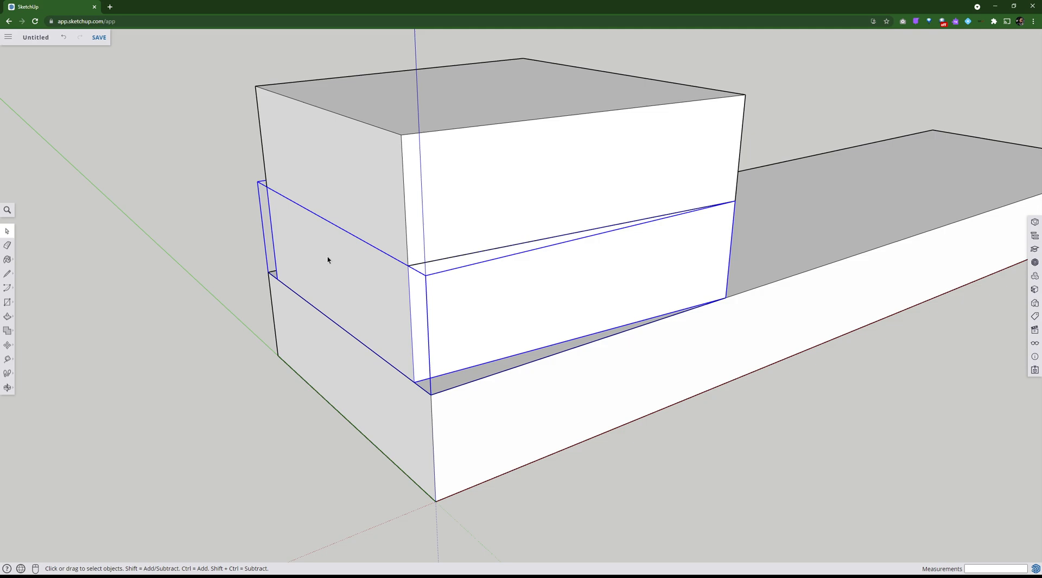
left_click(324, 191, "shift")
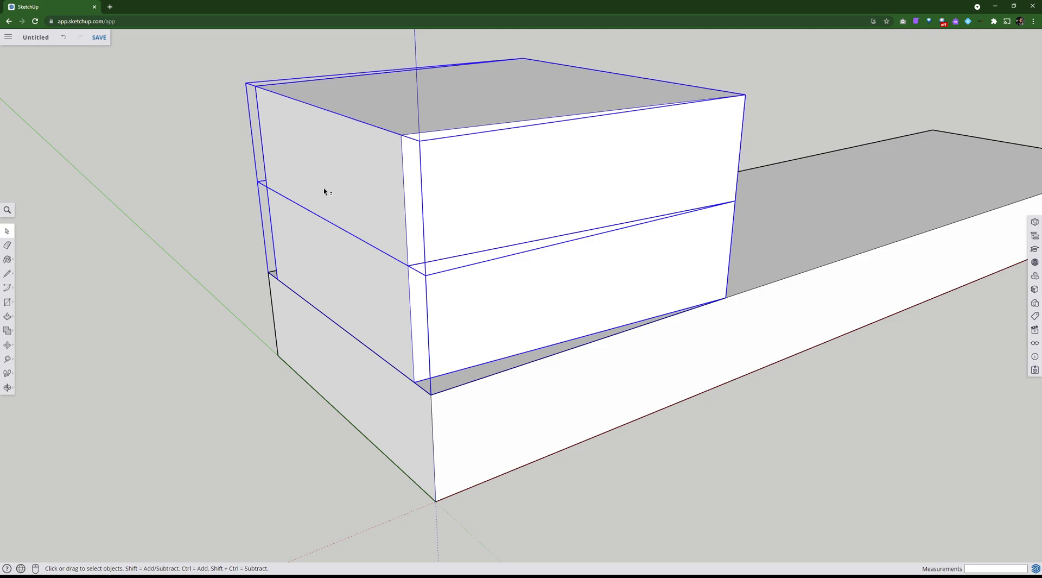
left_click(318, 211, "shift")
left_click(305, 270, "shift")
left_click(298, 330, "shift")
left_click(308, 260, "shift")
left_click(318, 210, "shift")
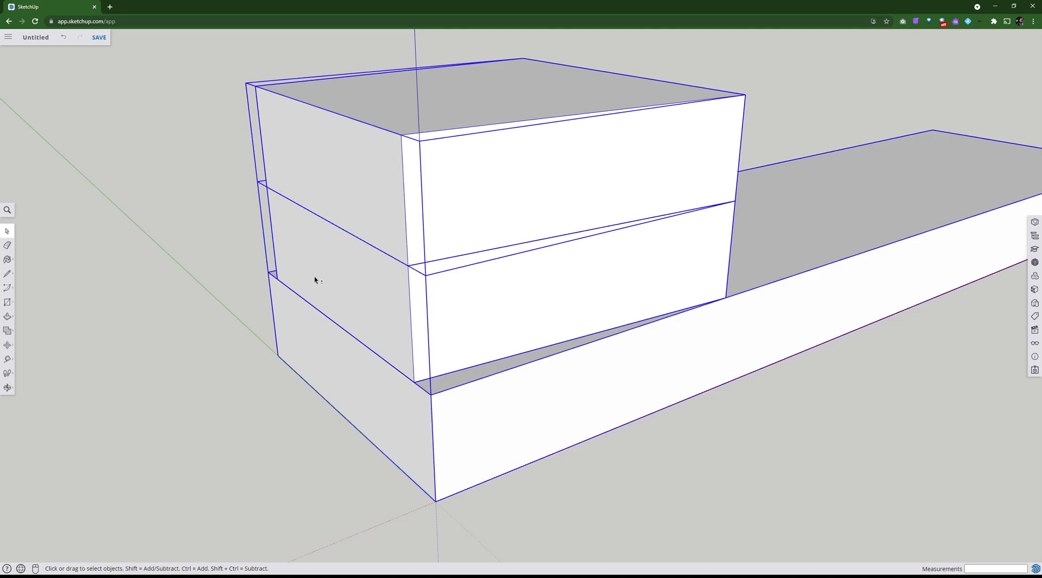
left_click(313, 282, "shift")
left_click(314, 202, "shift")
left_click(312, 251, "shift")
left_click(333, 195, "shift")
left_click(316, 334, "shift")
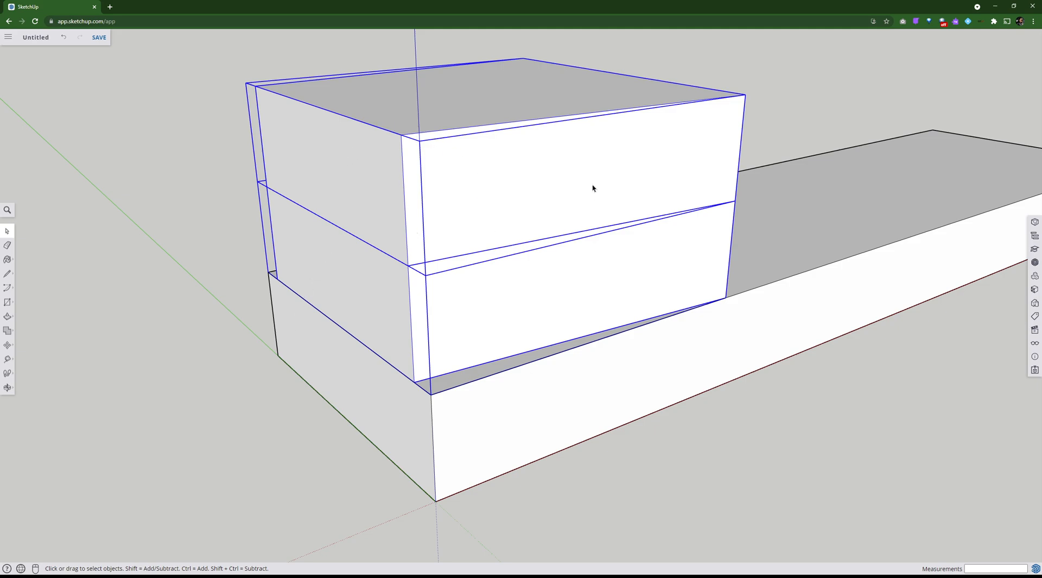
Move both Engine blocks together 5 mm along the red axis, away from the end of the Base, and clear the selection
left_click(7, 345)
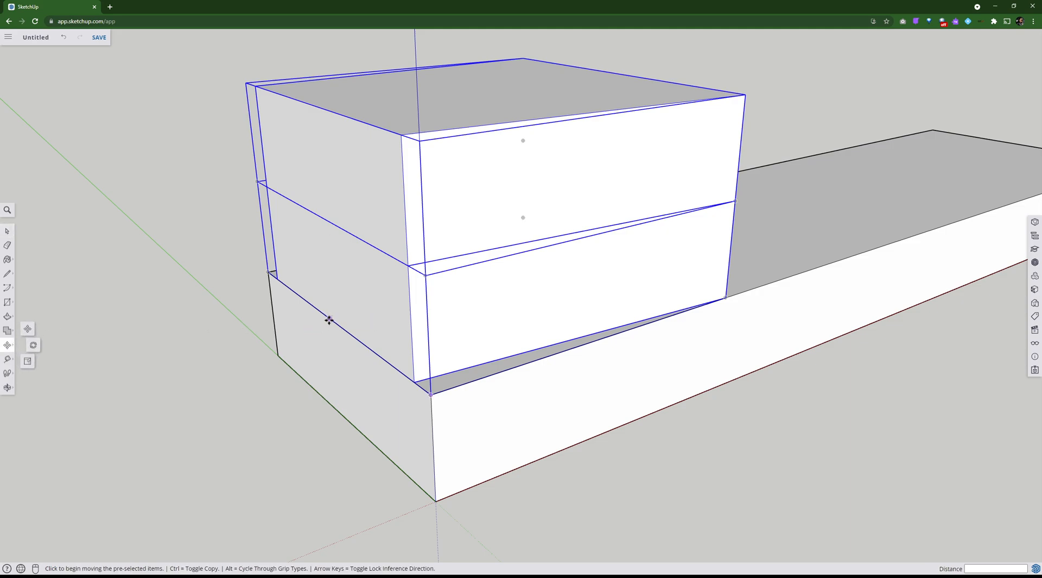
left_click(338, 323)
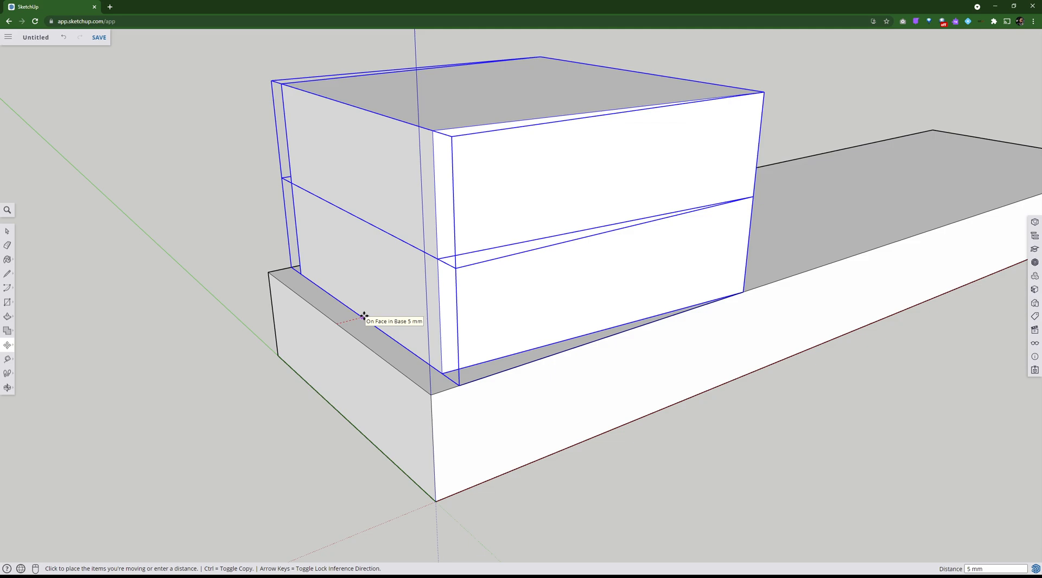
type("5")
key("Return")
scroll(364, 315, "down", 5)
middle_click_drag(360, 344, 817, 339)
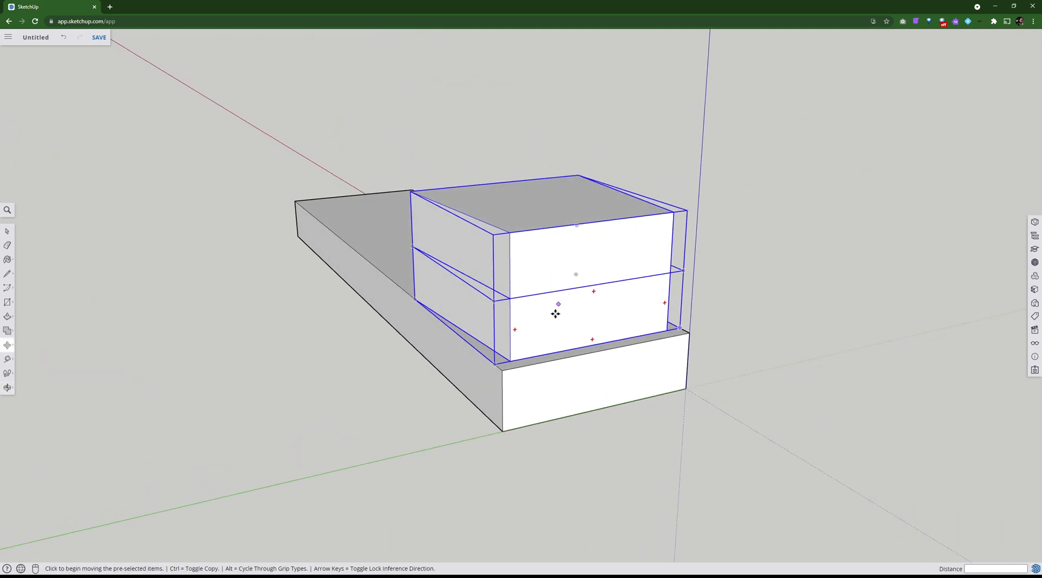
middle_click_drag(604, 291, 114, 342)
middle_click_drag(400, 303, 158, 331)
left_click(7, 230)
left_click(67, 289)
Draw a 65 by 19 mm rectangle across the Base's top face, starting at the Engine's rear bottom corner
middle_click_drag(294, 344, 92, 330)
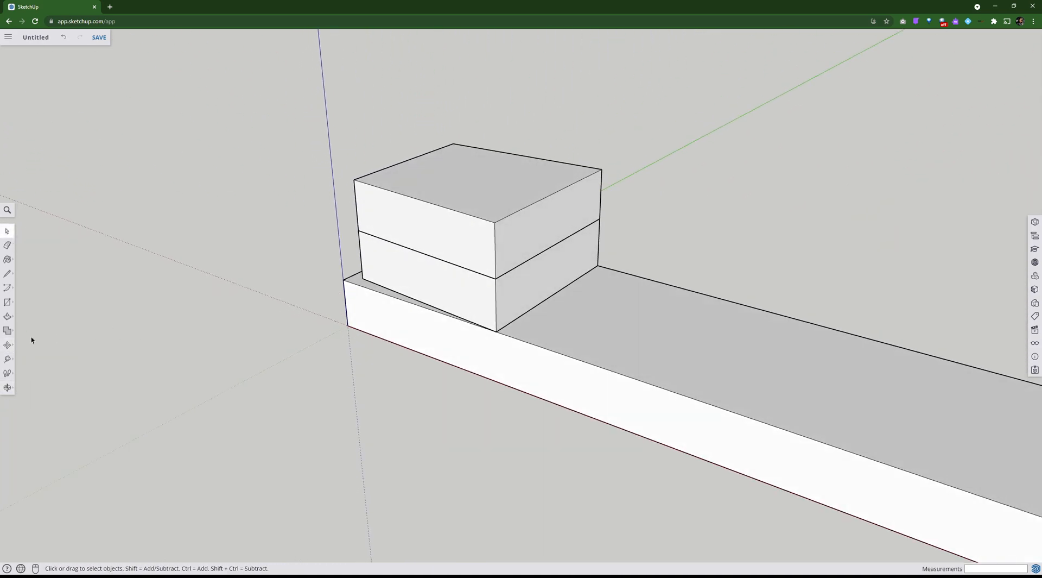
left_click(7, 302)
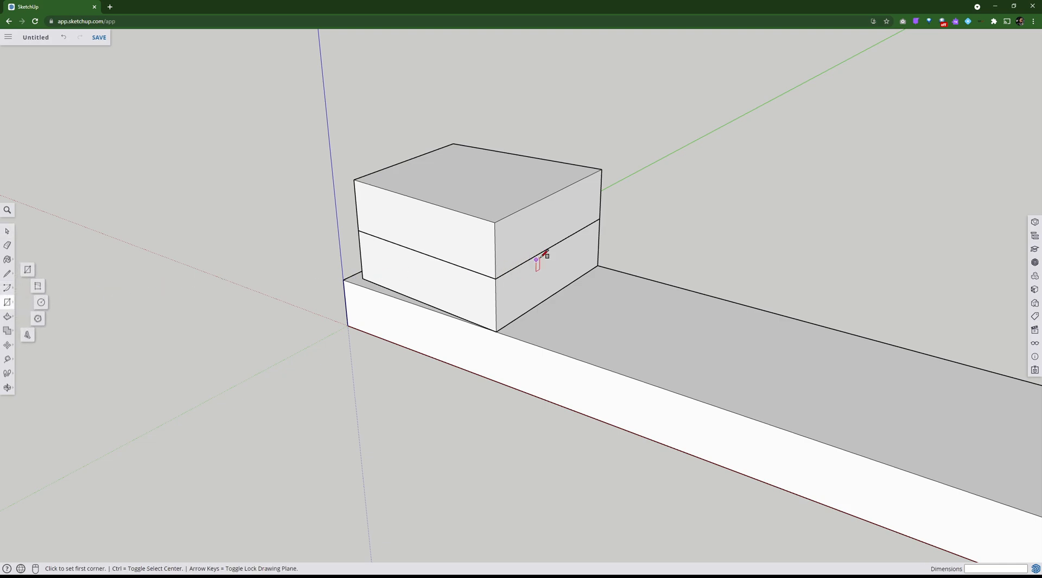
left_click(598, 264)
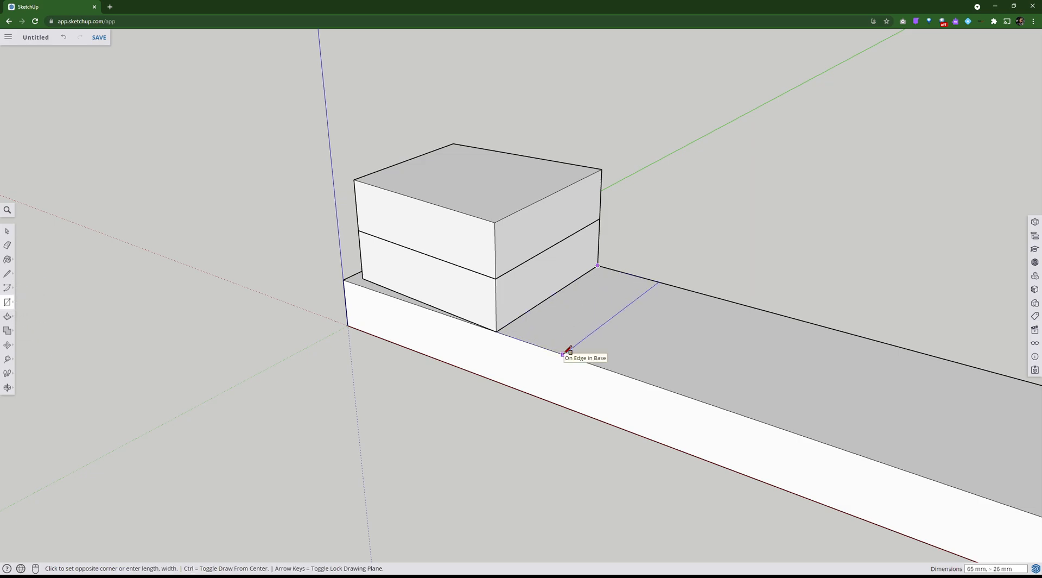
type("65,19")
key("Return")
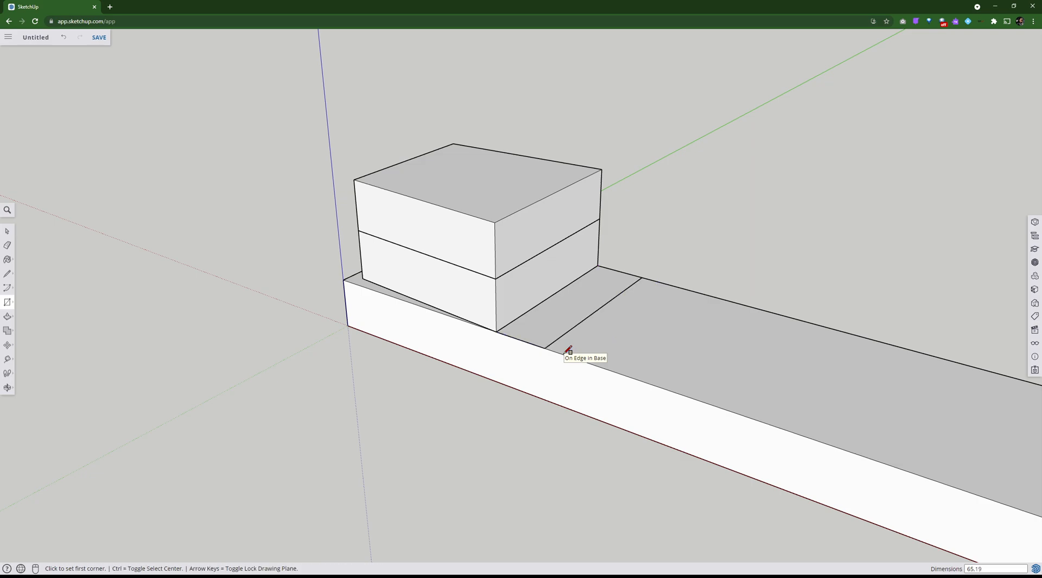
Extrude the rectangle behind the Engine blocks upward by 85 mm
left_click(7, 316)
left_click(523, 328)
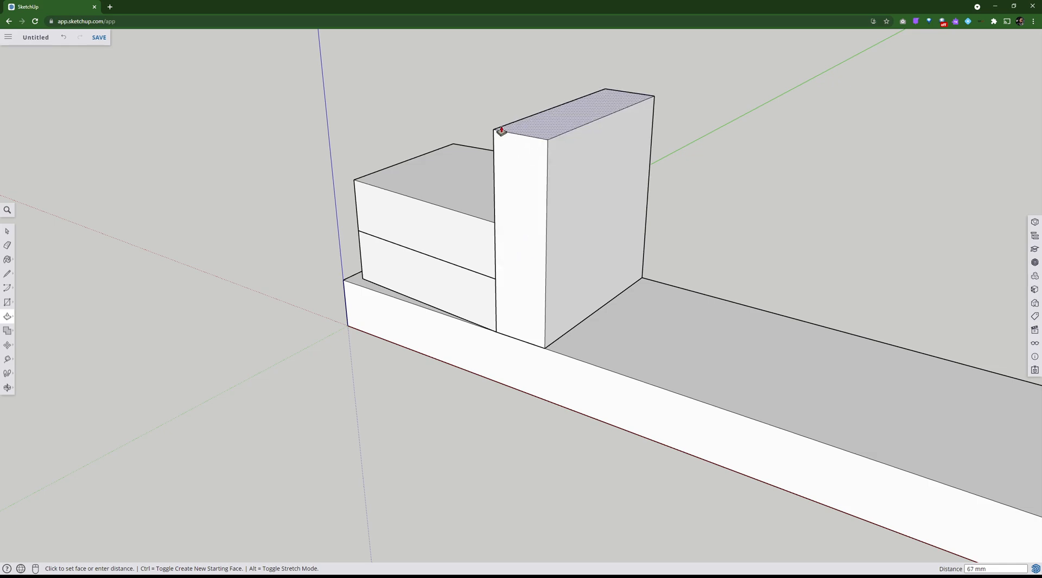
type("85")
key("Return")
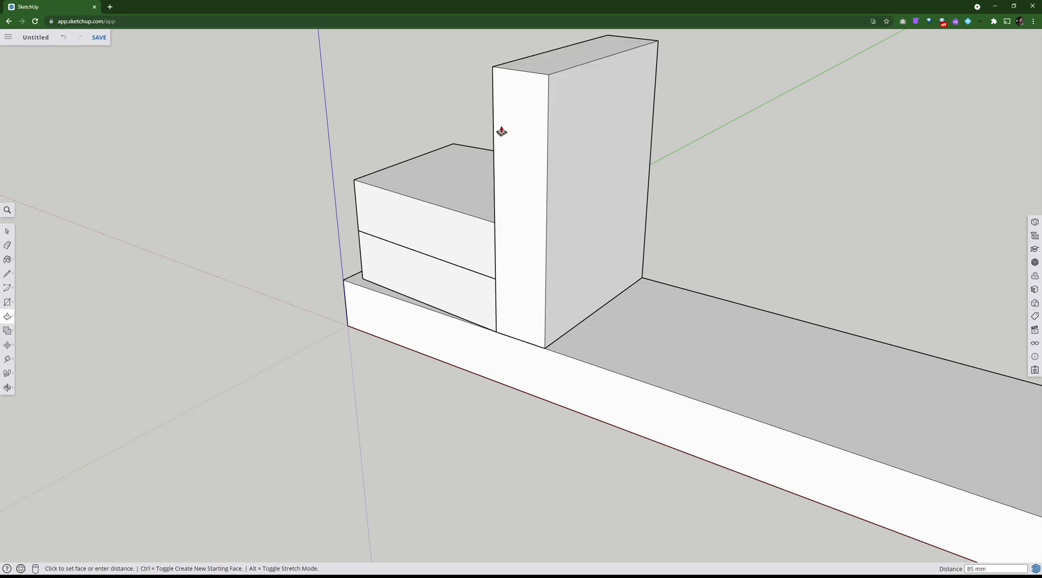
scroll(519, 163, "up", 5)
middle_click_drag(262, 341, 468, 271)
middle_click_drag(398, 265, 383, 168, "shift")
left_click(7, 232)
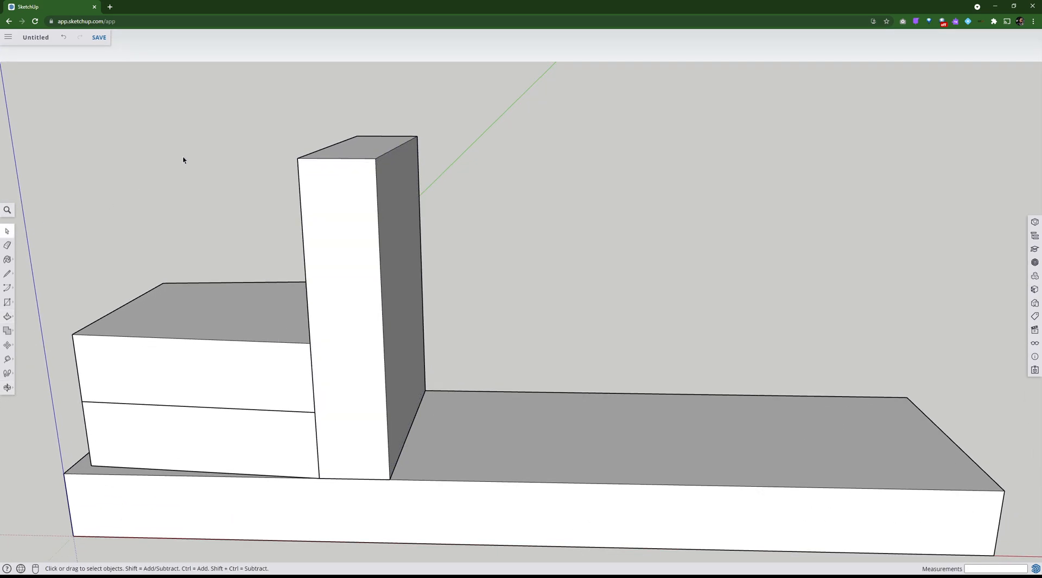
left_click_drag(221, 78, 524, 550)
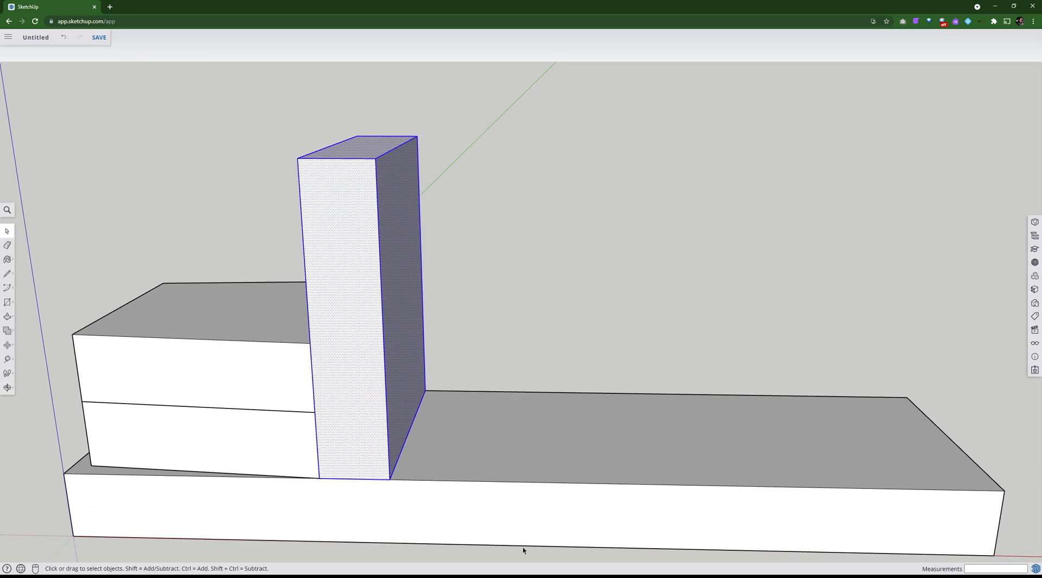
left_click(523, 330)
left_click_drag(286, 136, 491, 559)
left_click(532, 242)
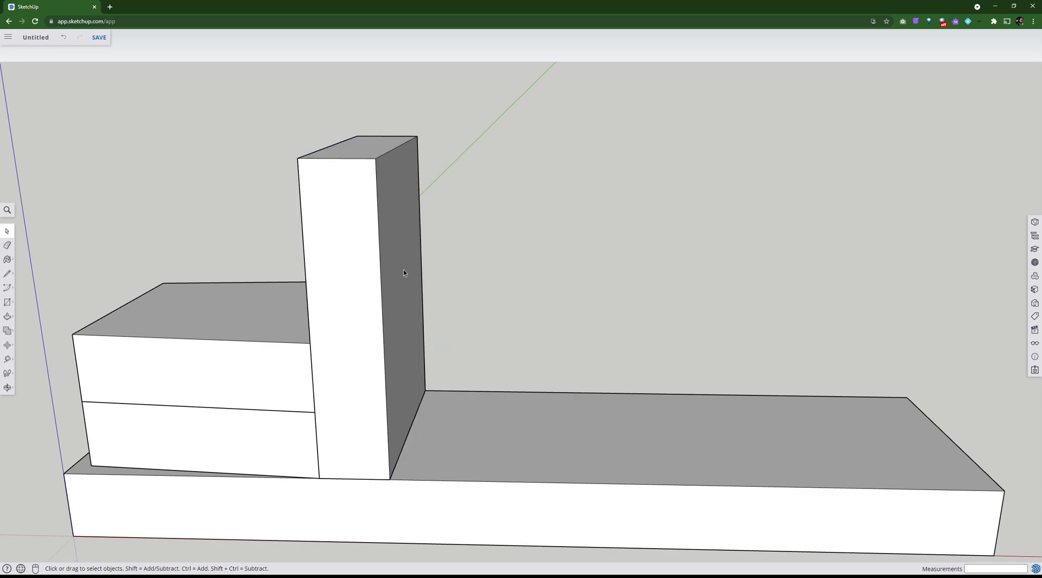
Select all connected geometry of the tall upright block and make it a component named Cabin
triple_click(360, 269)
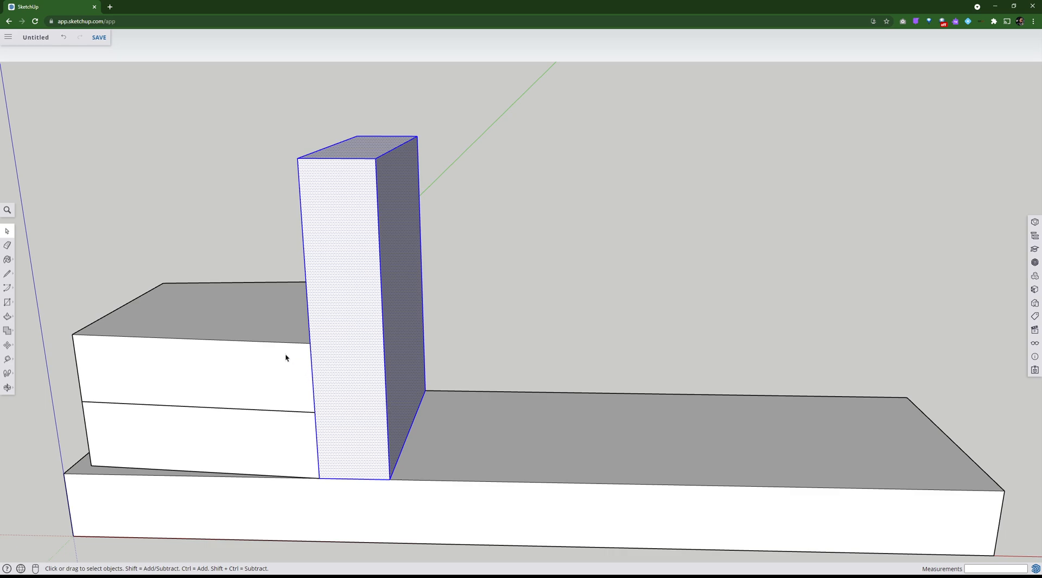
left_click(8, 347)
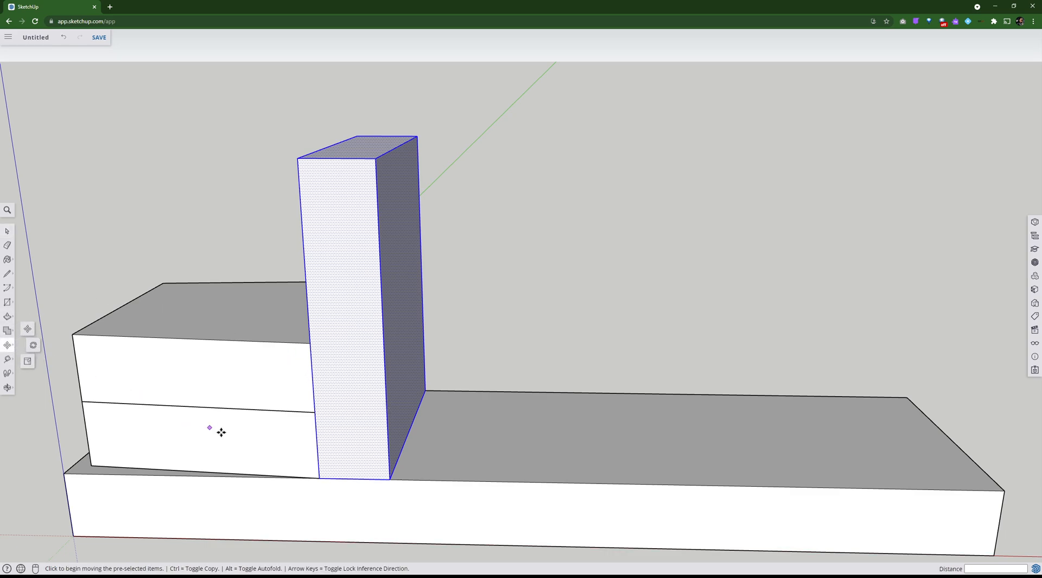
right_click(329, 274)
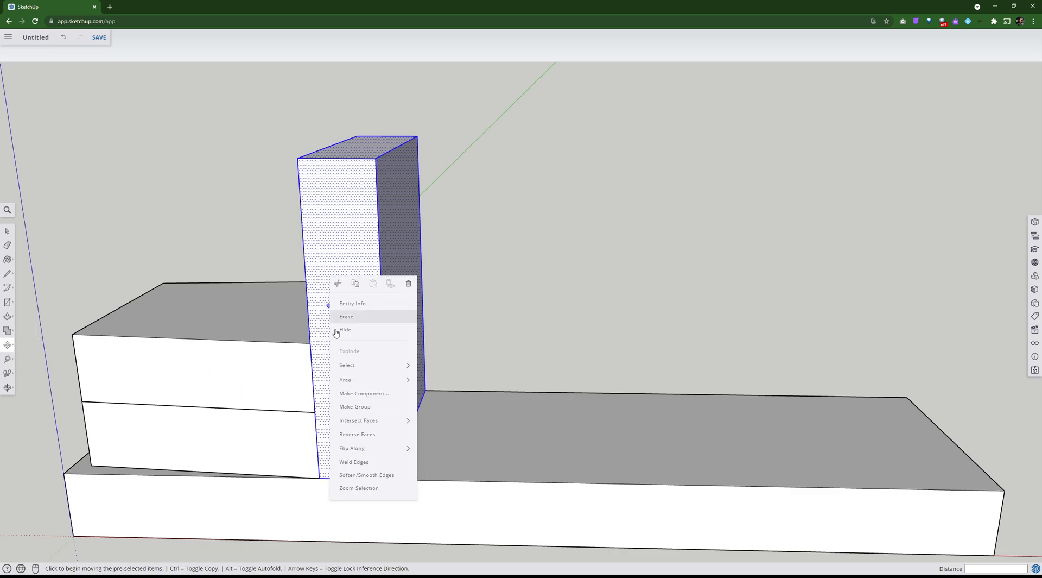
left_click(352, 393)
type("Cabin")
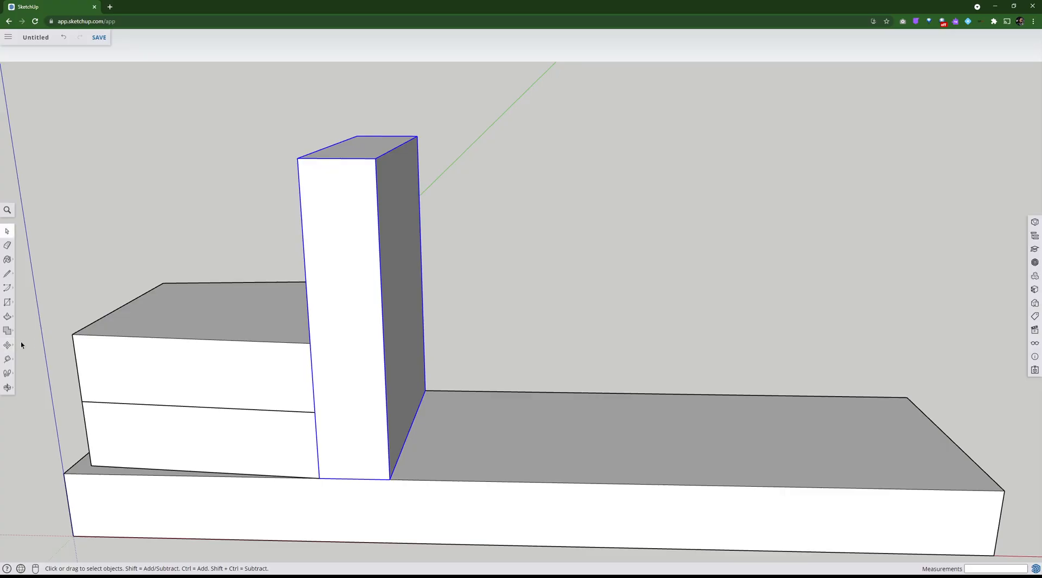
Copy the Cabin 19 mm along the red axis so it adjoins the original, and array it as 2x copies
left_click(7, 345)
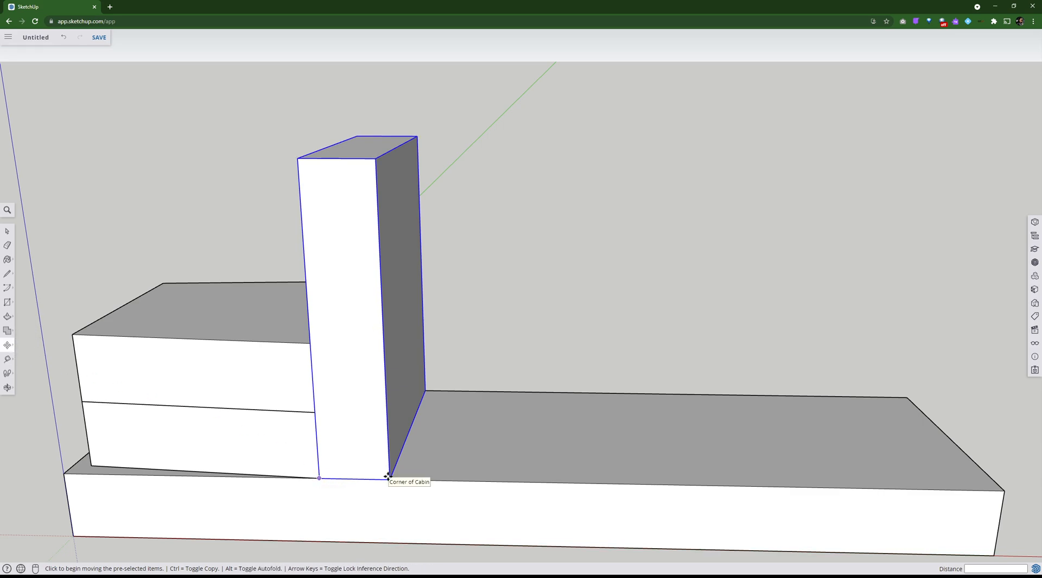
left_click(320, 477)
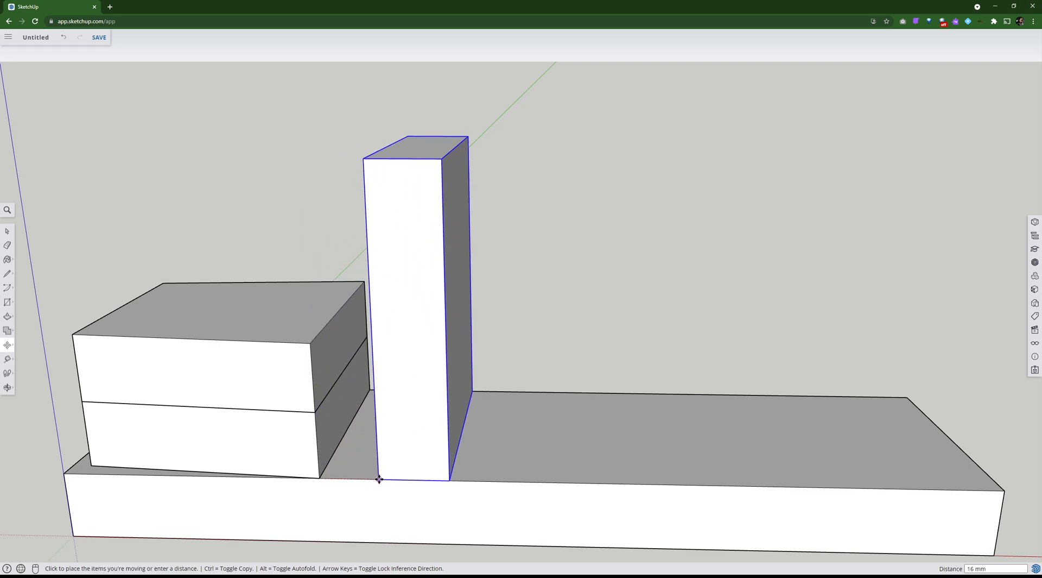
key("ctrl")
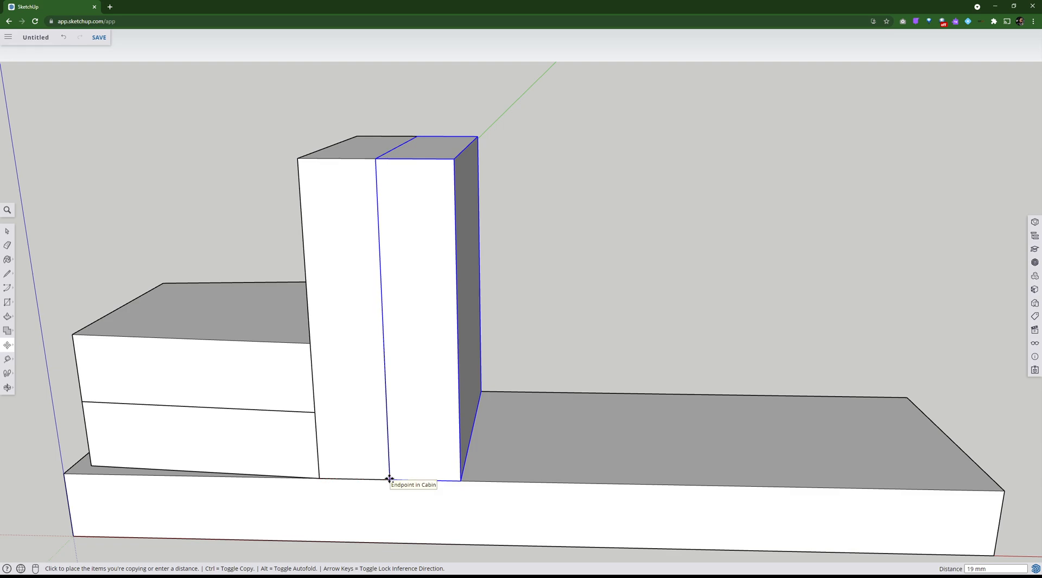
left_click(389, 479)
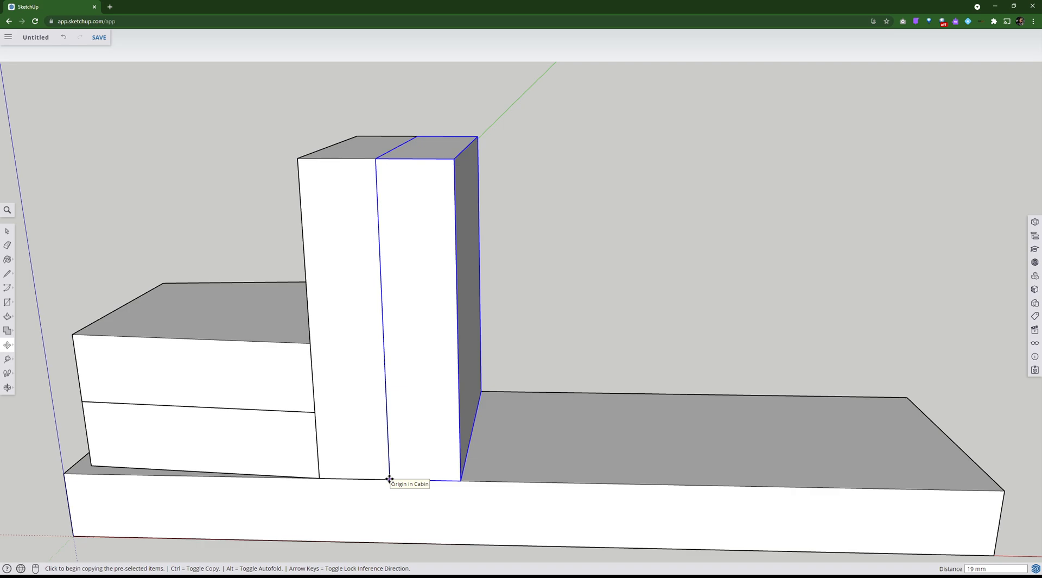
type("2x")
key("Return")
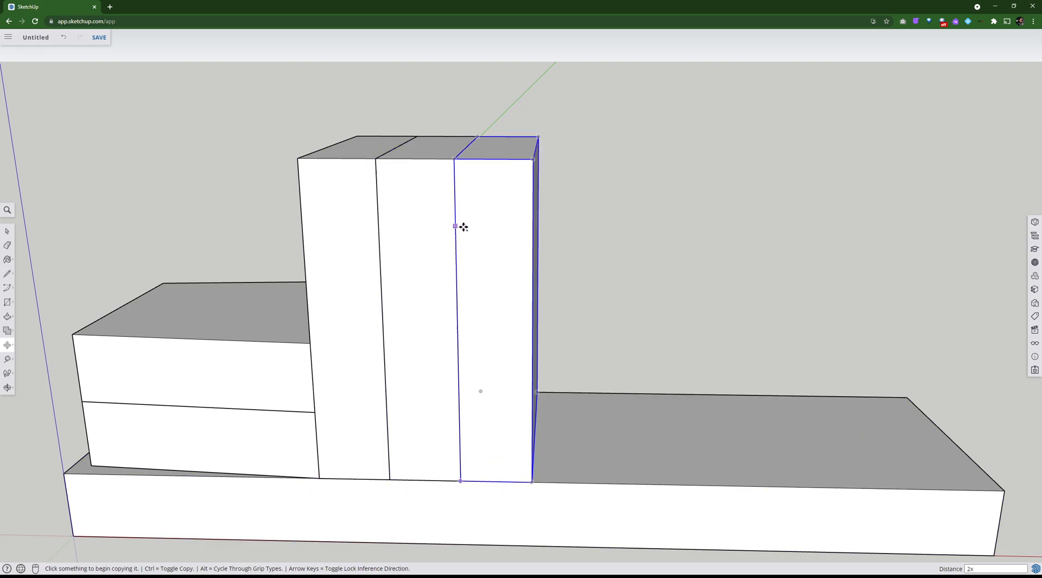
key("space")
Open the Cabin block next to the Engine for component editing
middle_click_drag(145, 226, 417, 181)
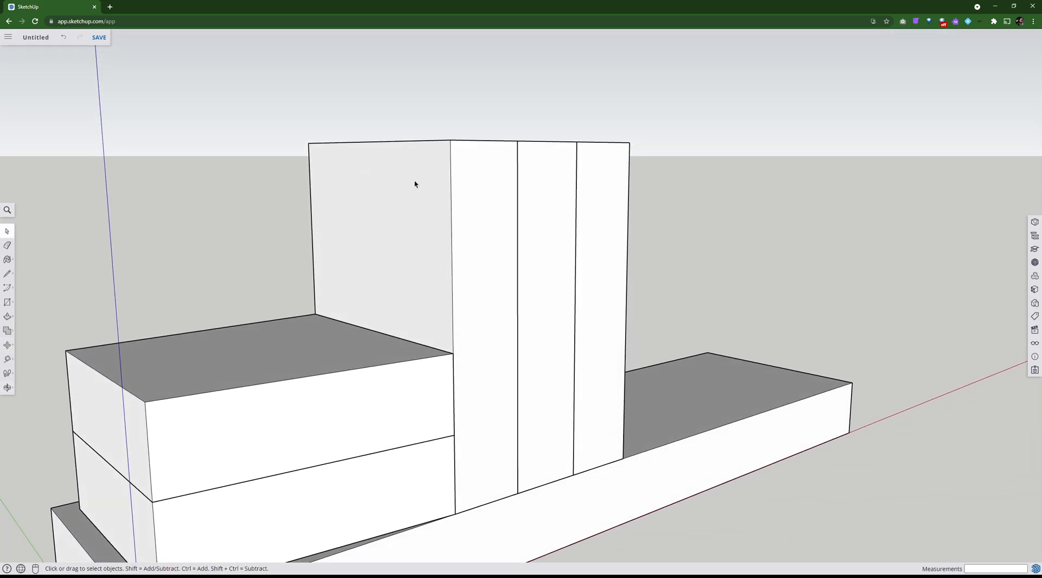
mouse_move(436, 232)
middle_mouse_down()
mouse_move(425, 148)
mouse_move(363, 172)
mouse_move(499, 233)
mouse_move(471, 249)
mouse_move(478, 170)
mouse_move(472, 202)
mouse_move(368, 194)
mouse_move(293, 114)
mouse_move(532, 223)
mouse_move(421, 242)
middle_mouse_up()
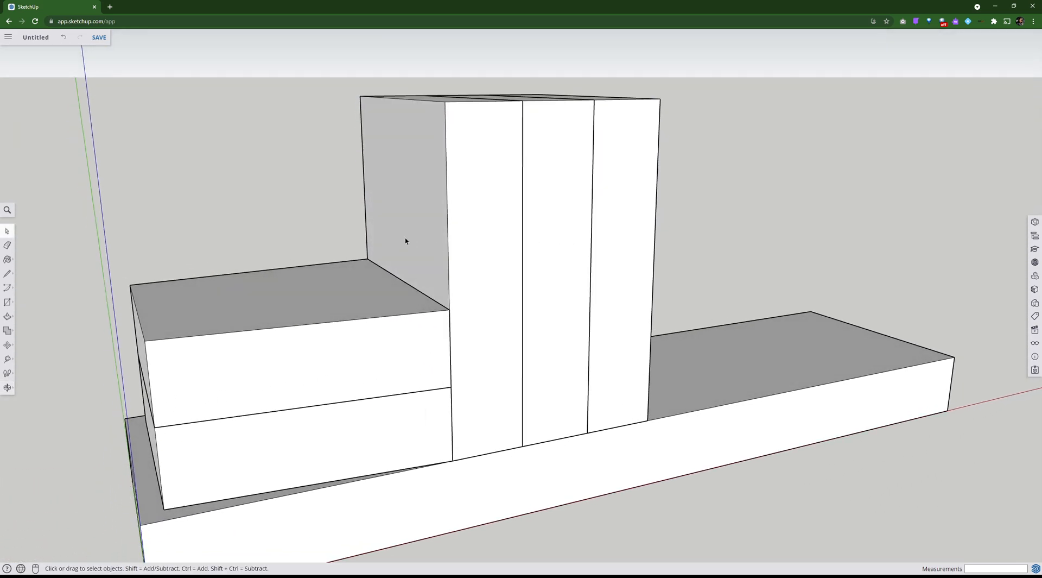
middle_click_drag(487, 228, 449, 282)
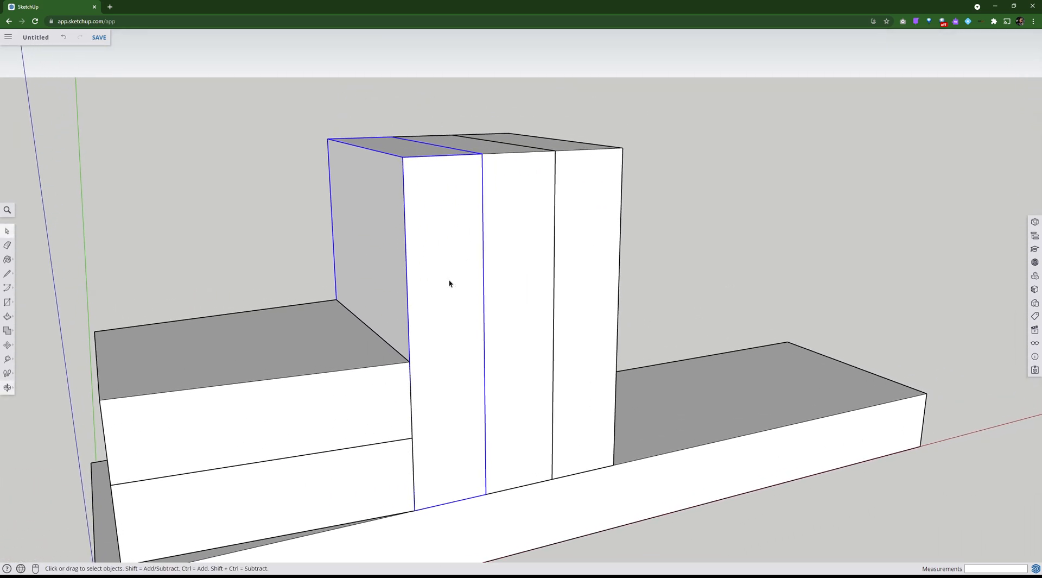
double_click(385, 226)
Try moving the Cabin's top edge nearest the Engine about 16 mm along the red axis
left_click(7, 345)
left_click(372, 148)
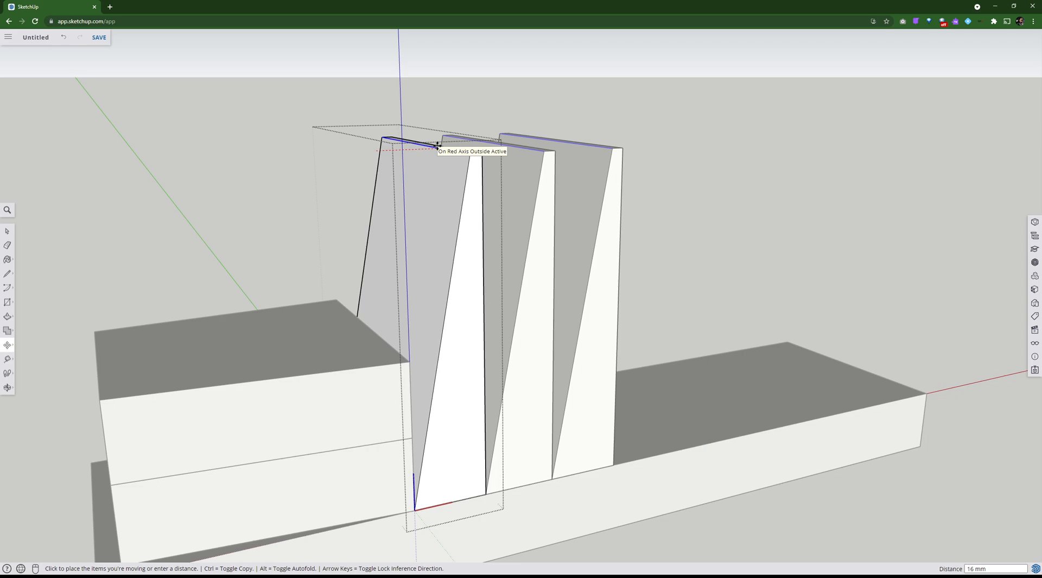
left_click(437, 145)
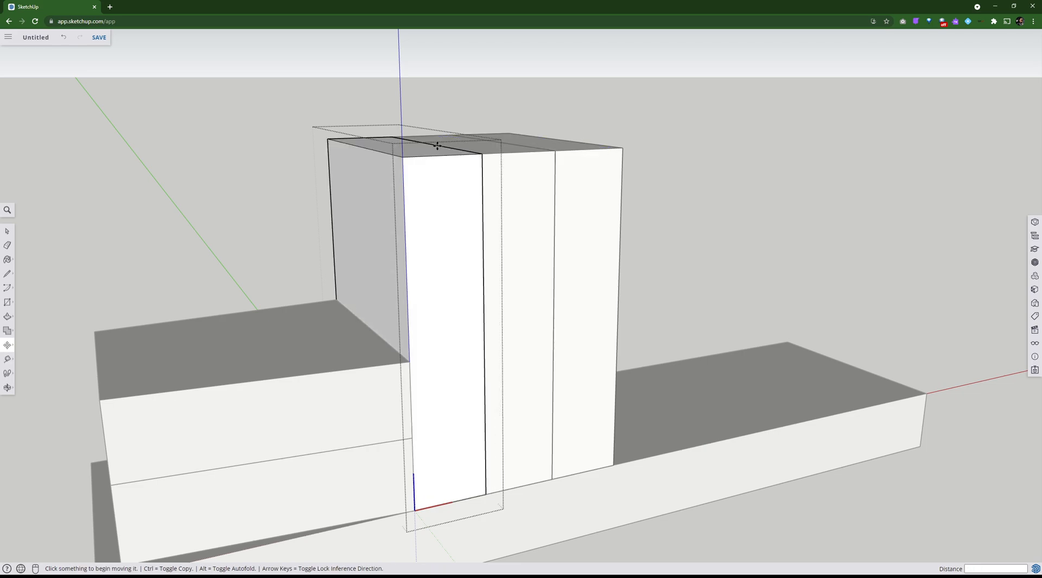
Leave the current component edit, make the Cabin block next to the Engine unique, and open it for editing
left_click(7, 231)
left_click(231, 200)
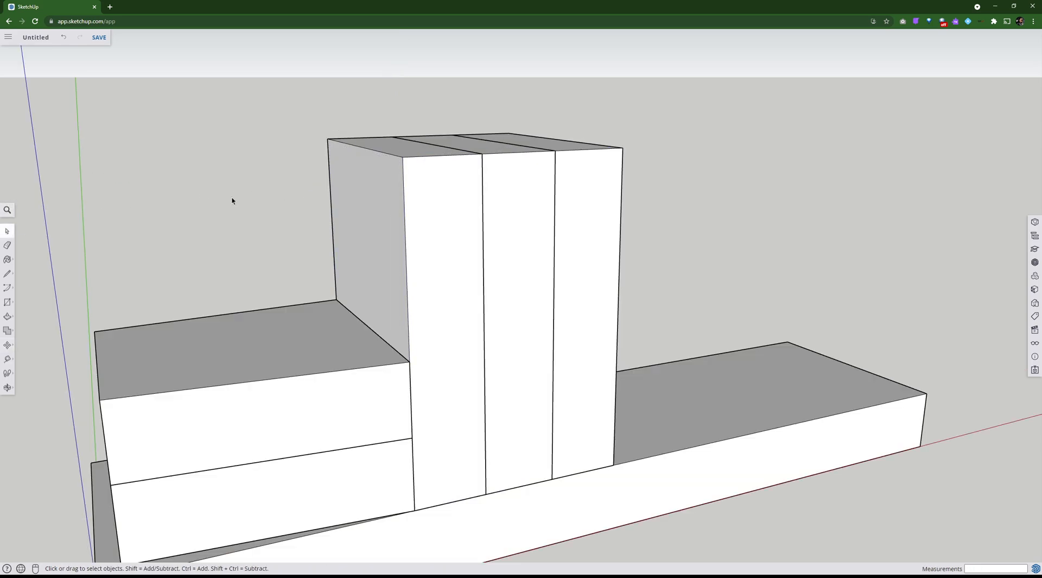
left_click(359, 210)
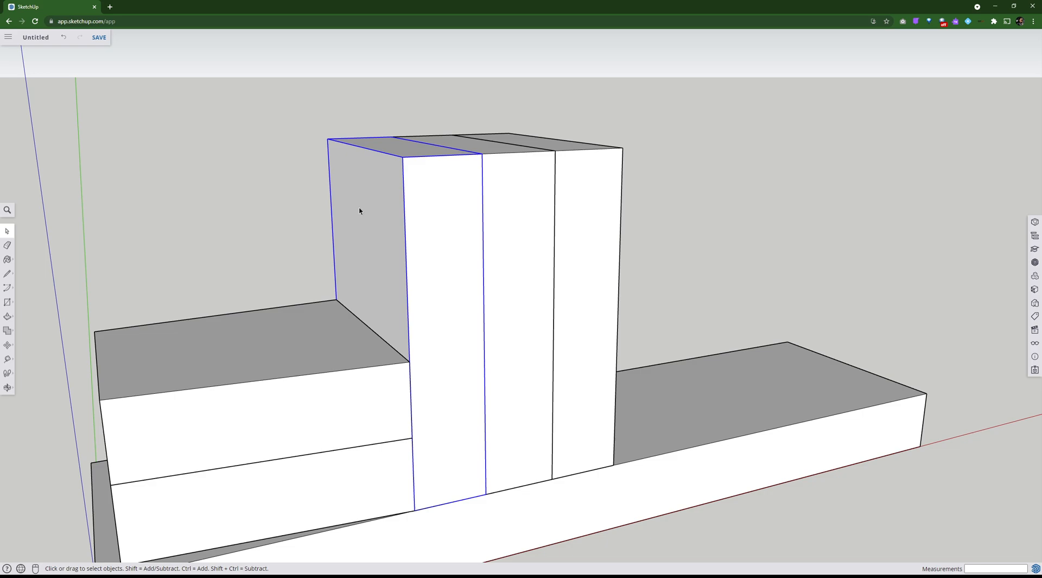
right_click(360, 210)
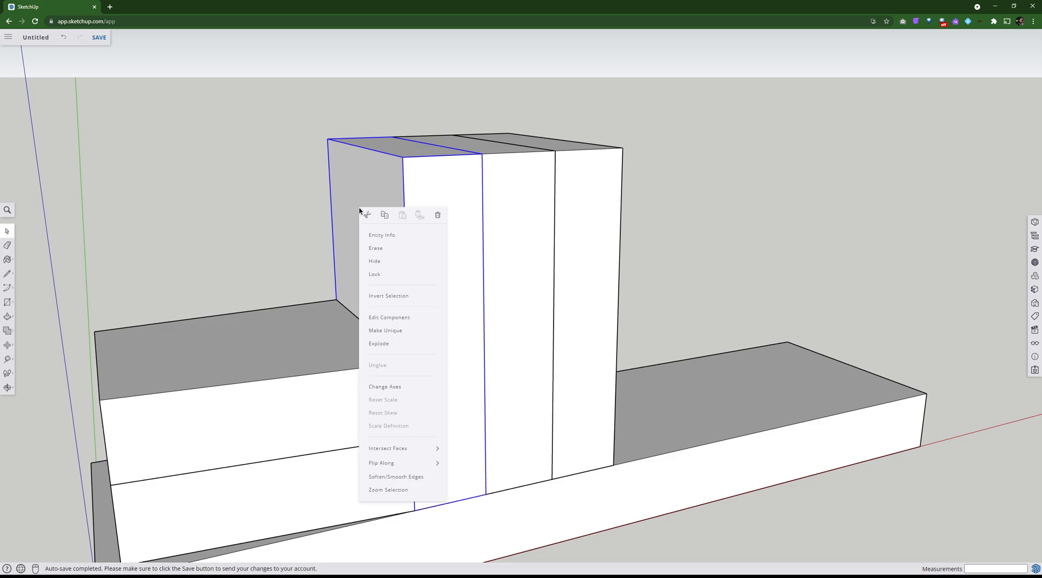
left_click(389, 330)
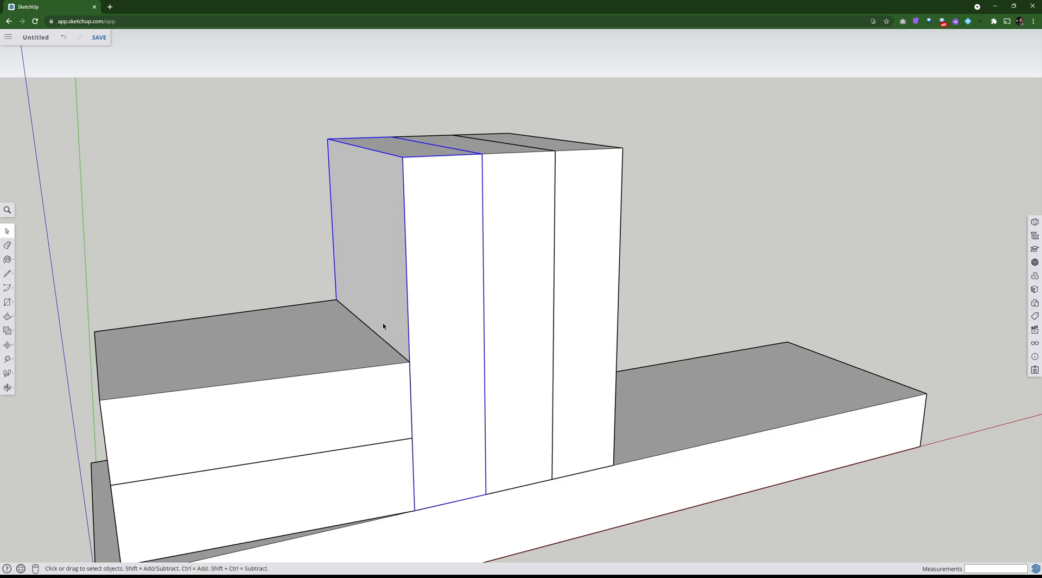
double_click(359, 246)
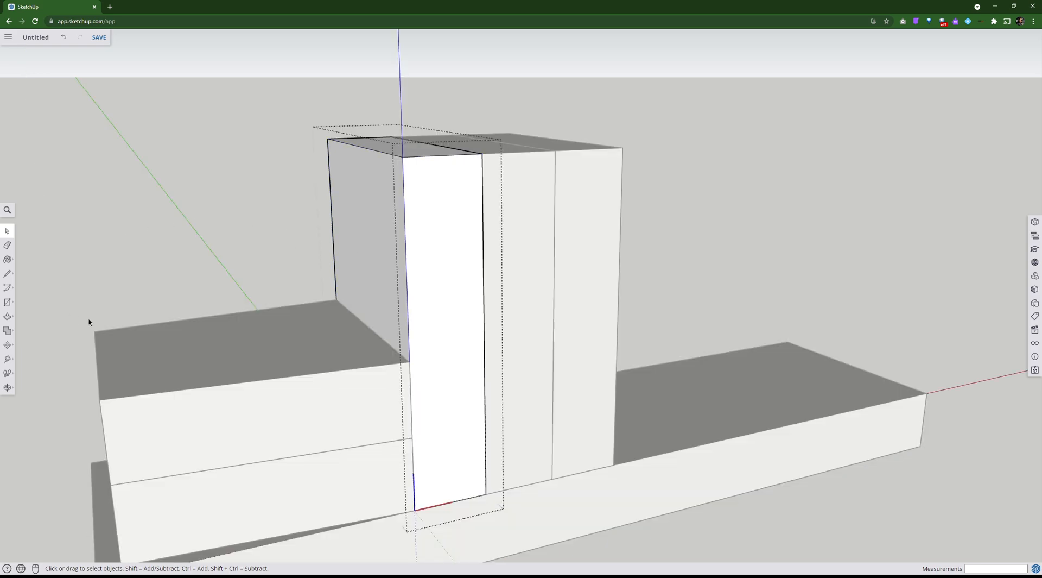
left_click(7, 316)
left_click(447, 279)
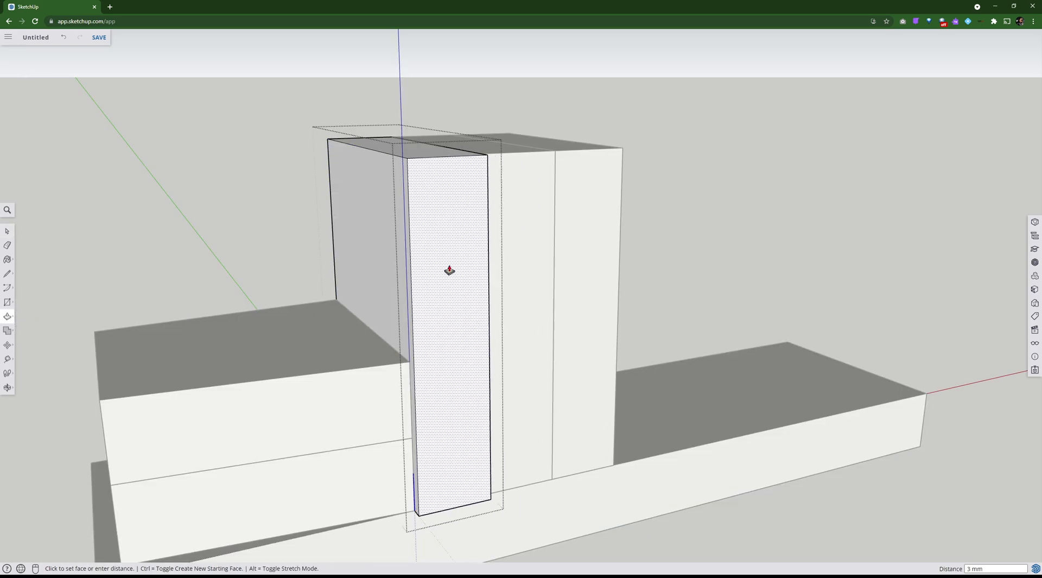
left_click(585, 167)
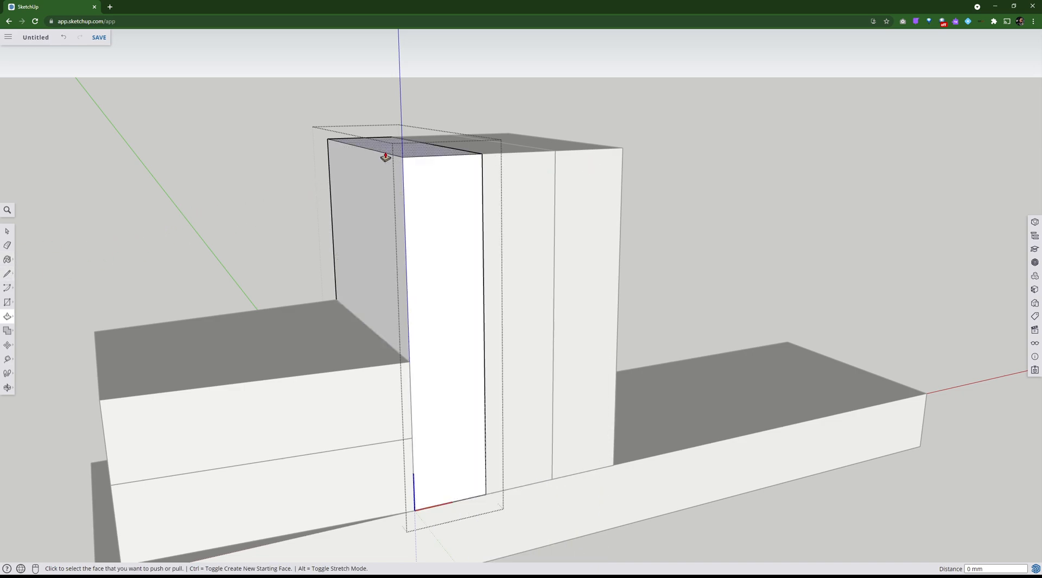
left_click(7, 345)
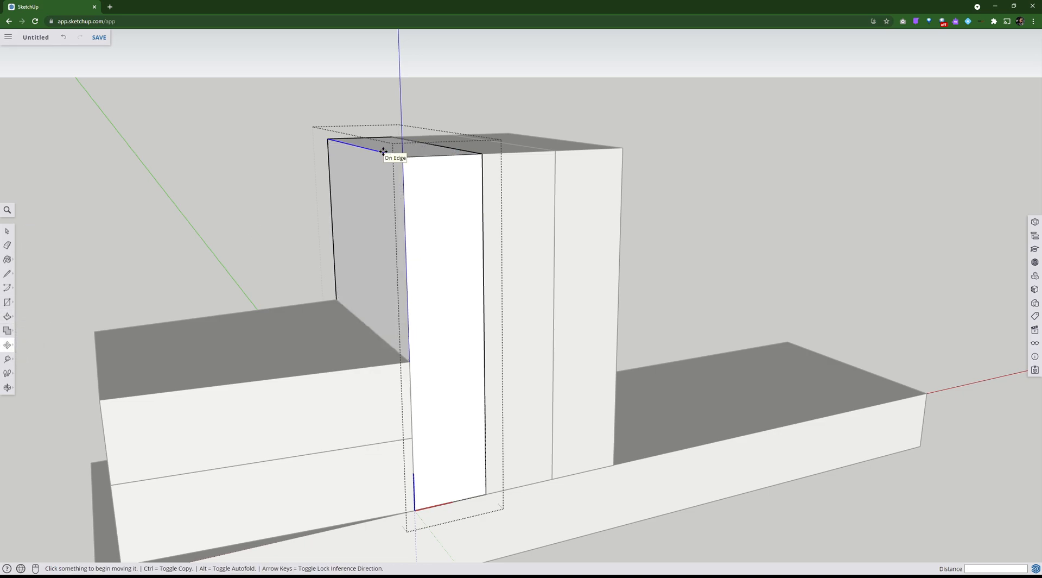
left_click(383, 151)
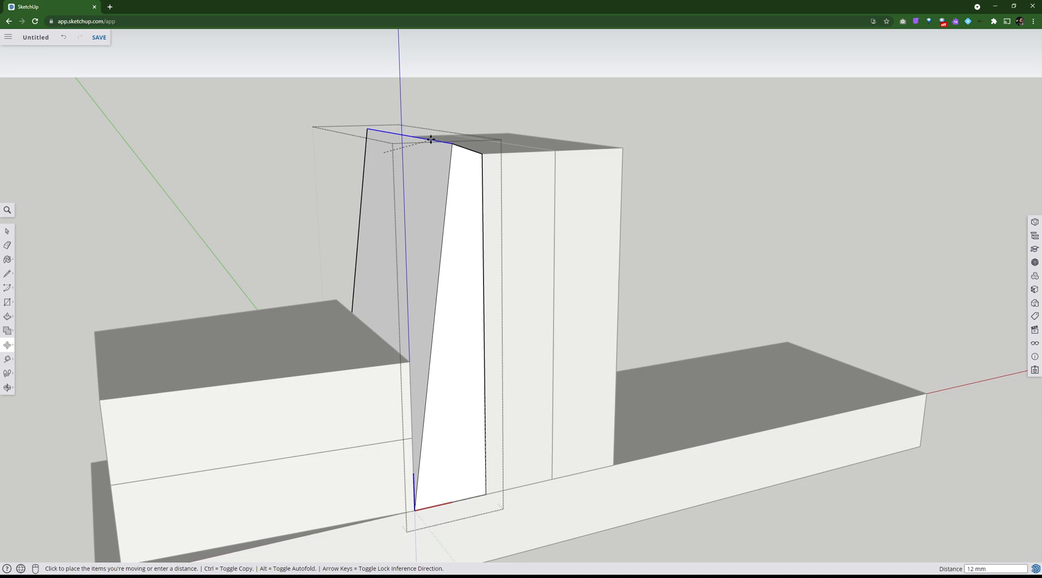
key("Escape")
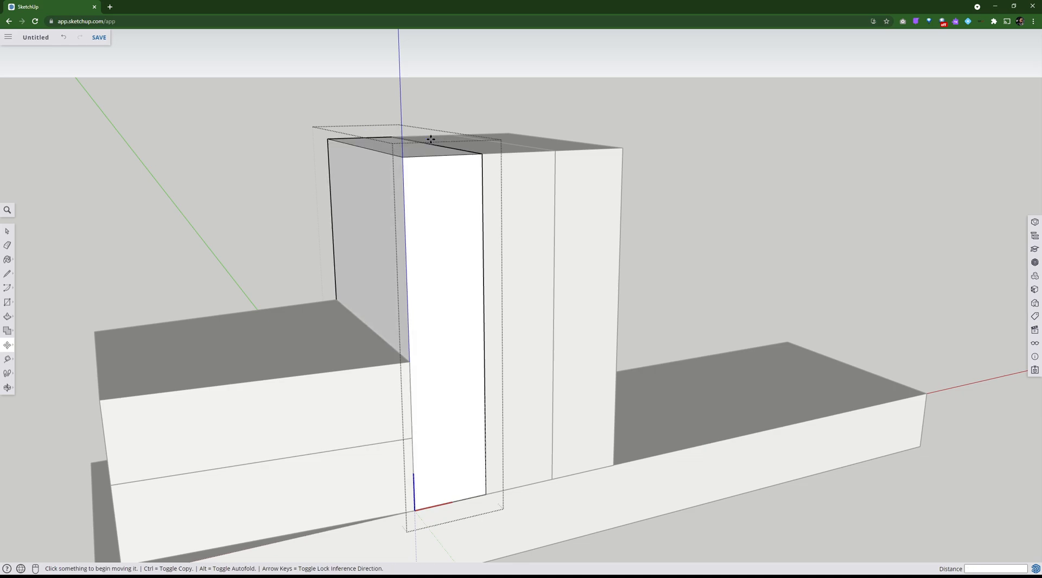
Draw a line across the Cabin's sloping-side face where it meets the Engine's top, from corner to corner
left_click(8, 275)
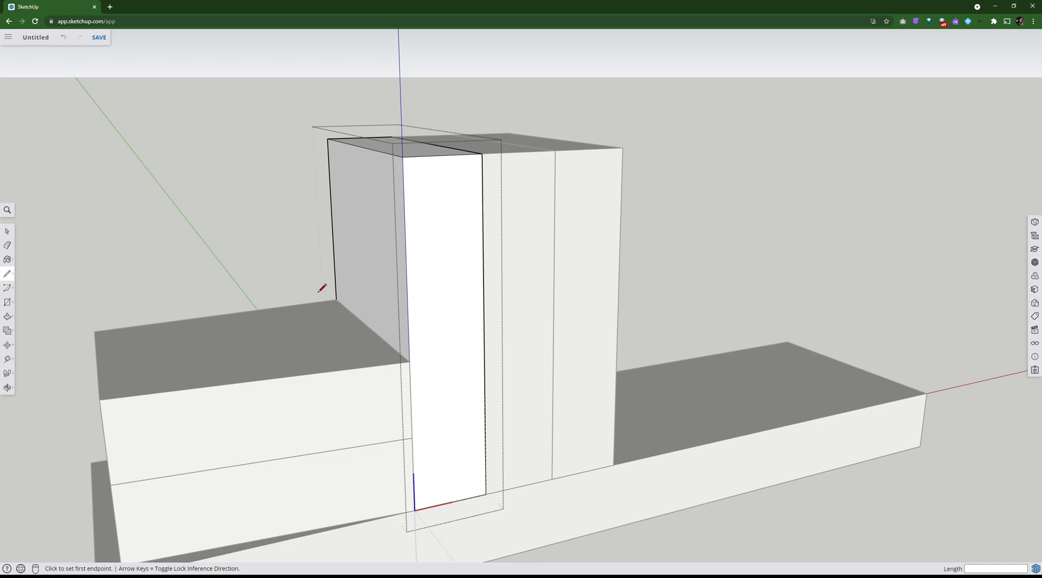
left_click(336, 298)
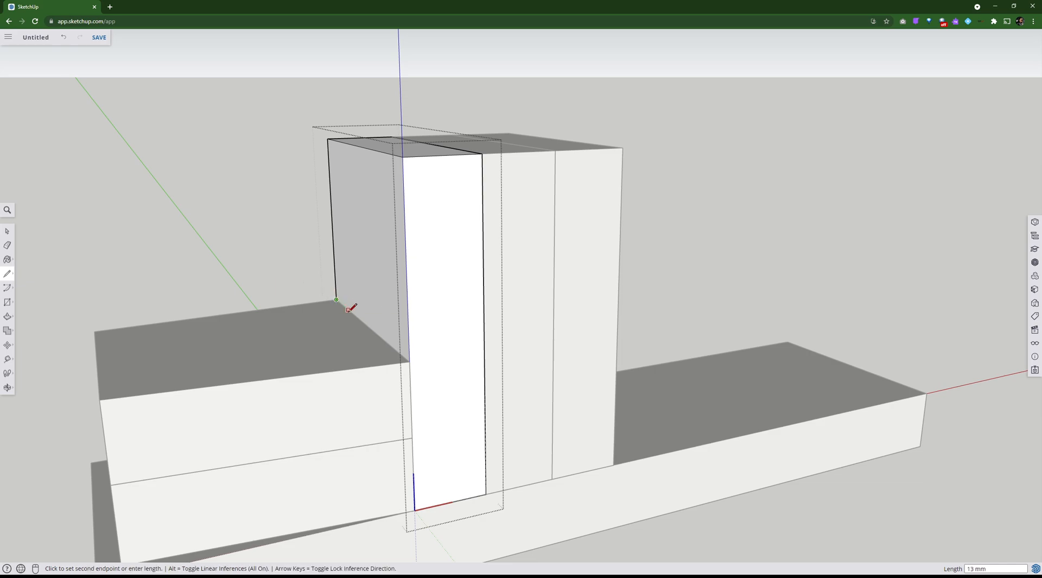
left_click(410, 361)
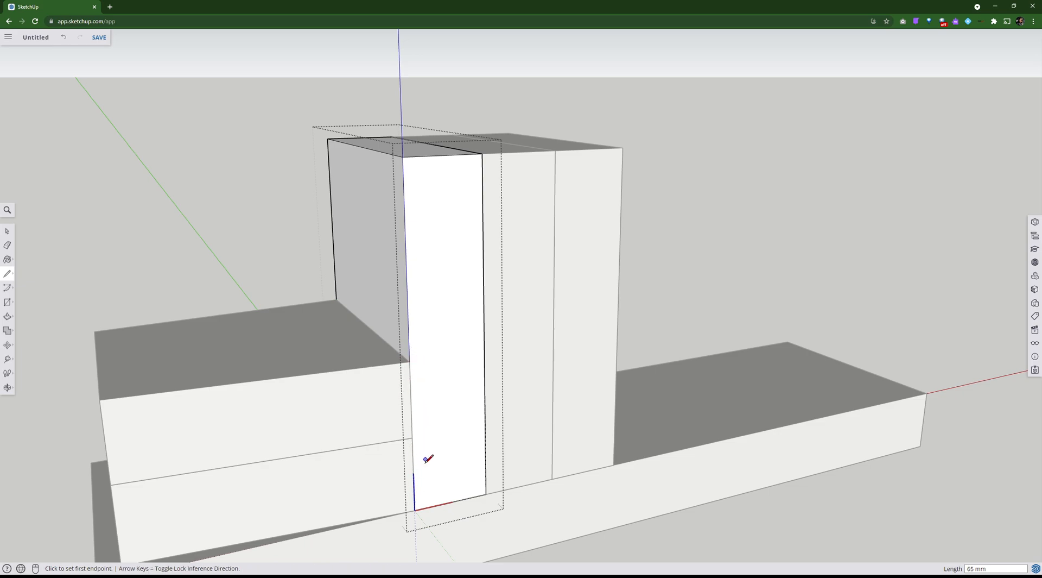
Move the Cabin's top edge nearest the Engine 10 mm along the red axis to slant the face above the line
left_click(7, 232)
left_click(8, 344)
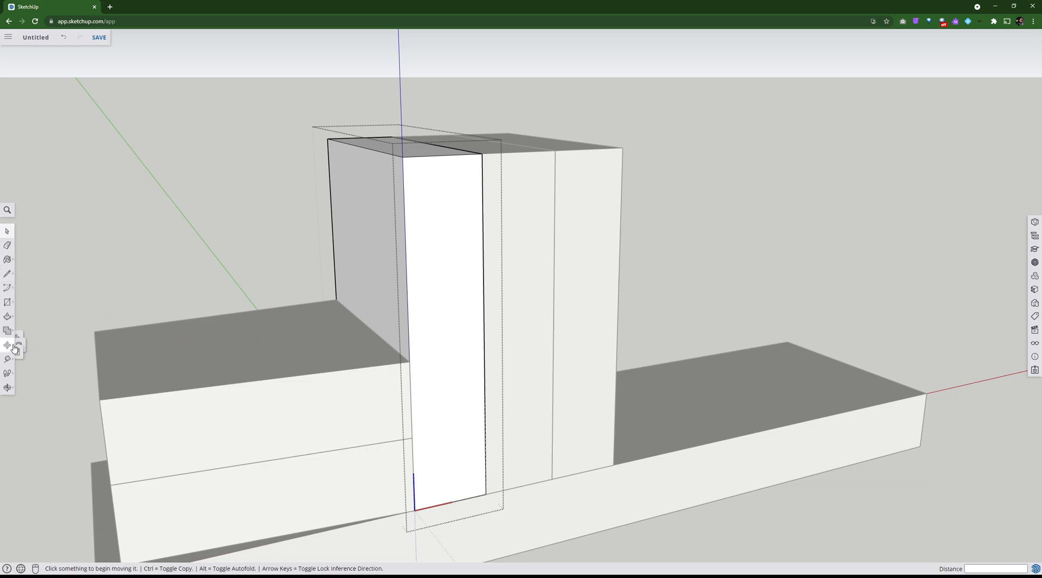
left_click(387, 152)
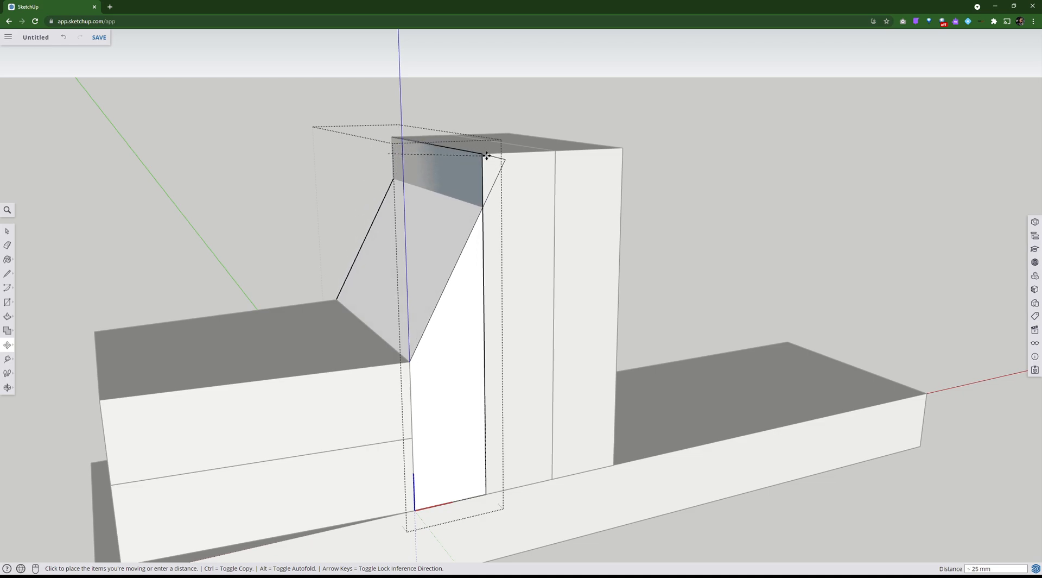
key("Escape")
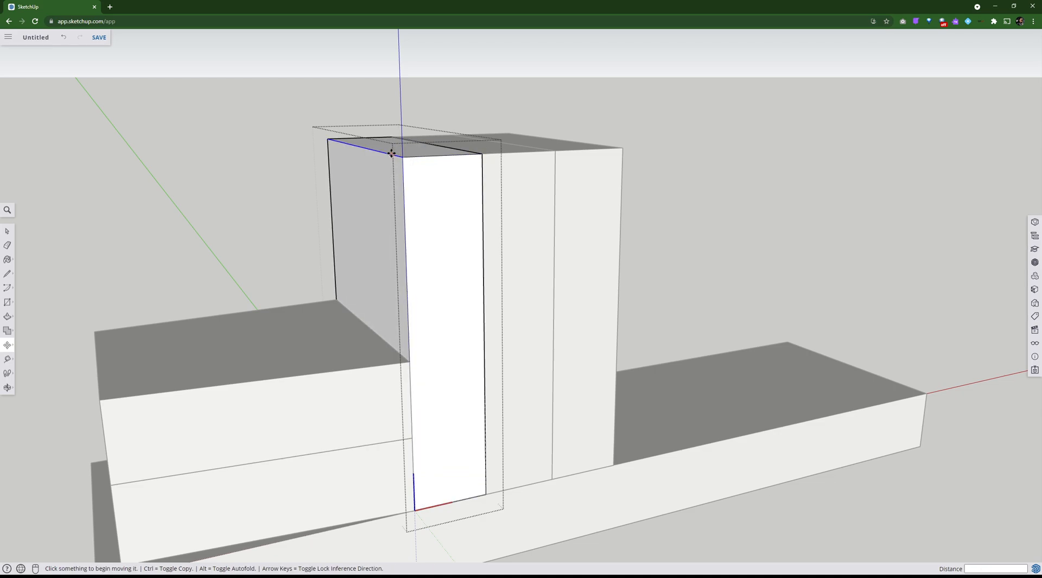
left_click(392, 153)
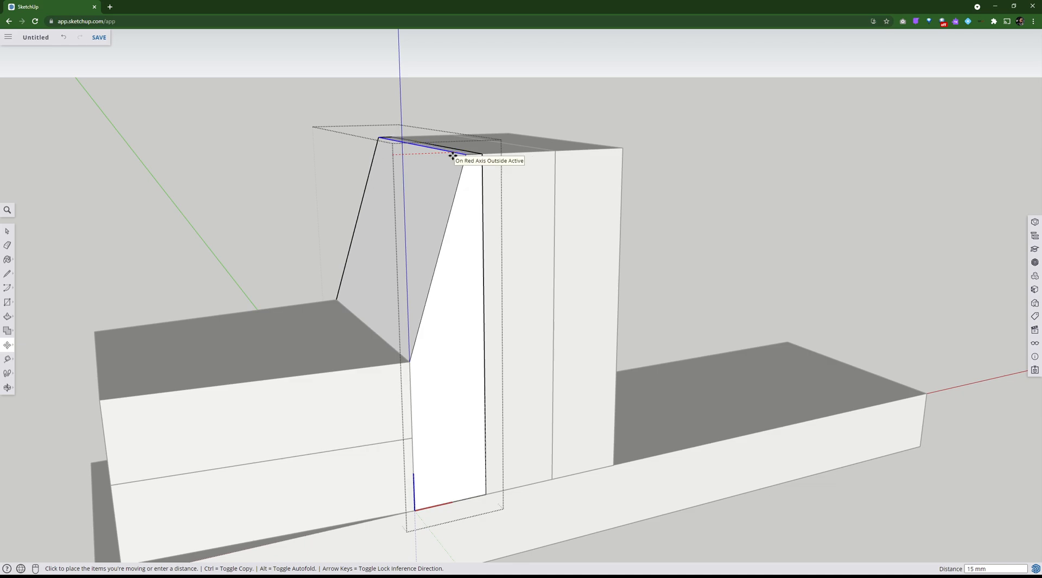
key("Return")
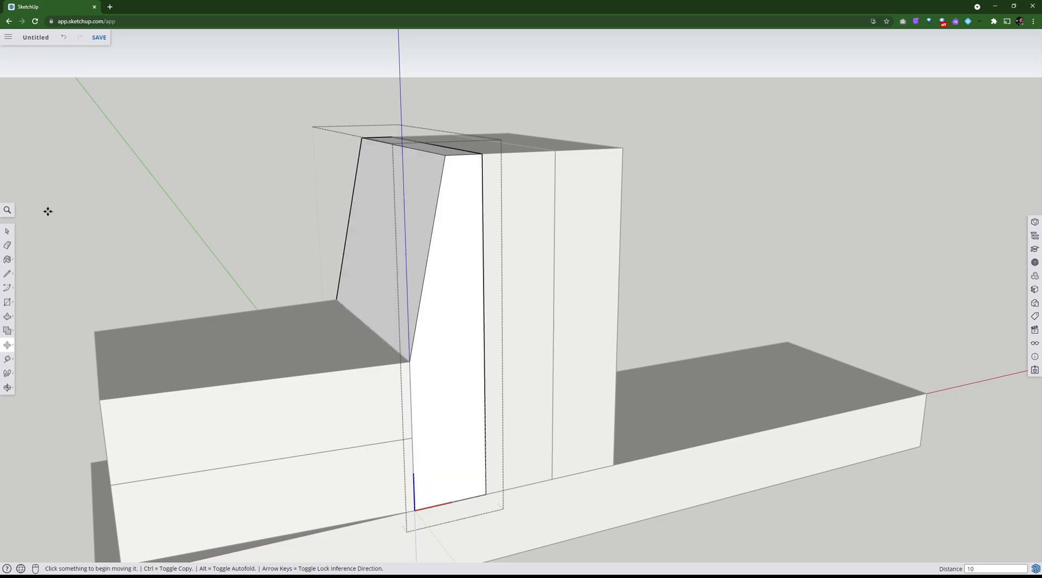
Leave the Cabin component and open the Base board for component editing
middle_click_drag(108, 217, 301, 181)
scroll(326, 201, "down", 4)
middle_click_drag(359, 224, 600, 364)
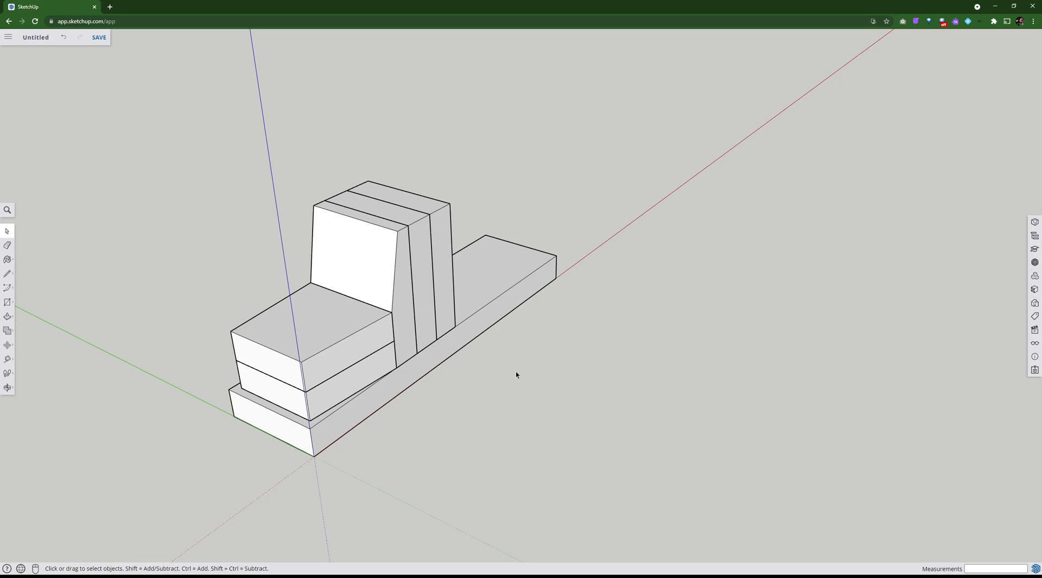
middle_click_drag(511, 353, 557, 307, "shift")
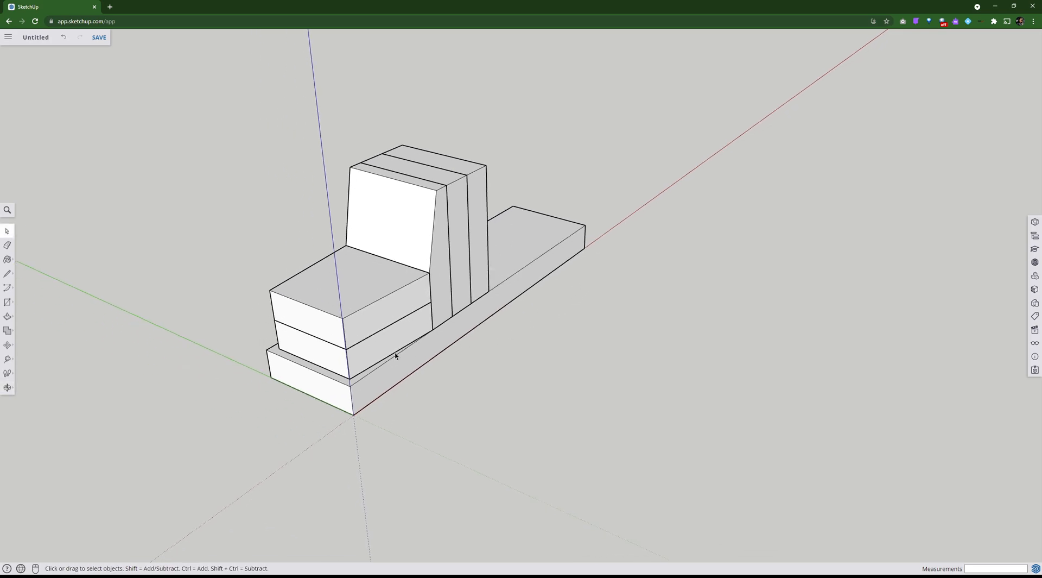
middle_click_drag(395, 353, 405, 298)
scroll(421, 329, "up", 2)
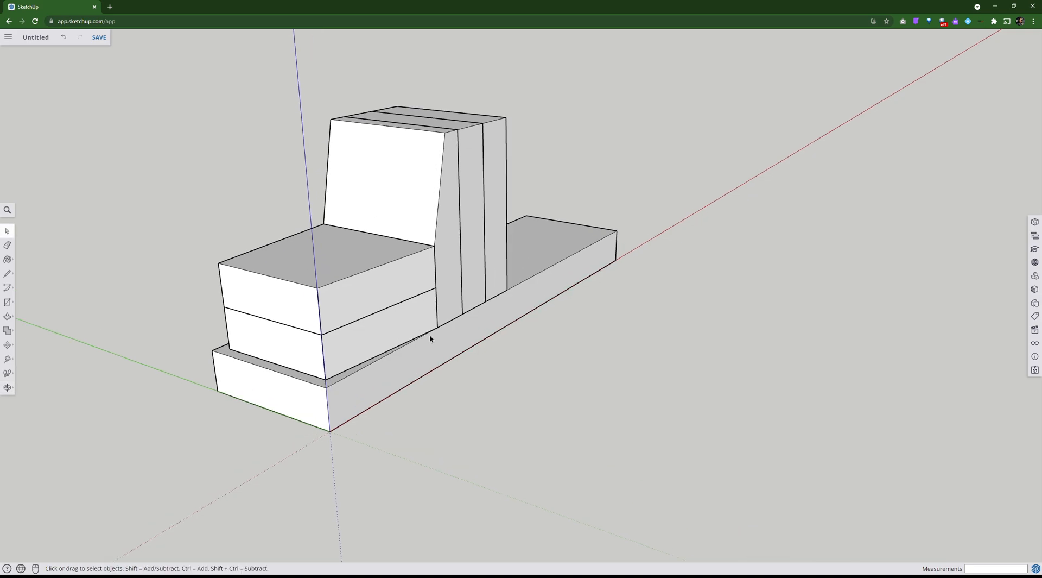
middle_click_drag(430, 335, 419, 307)
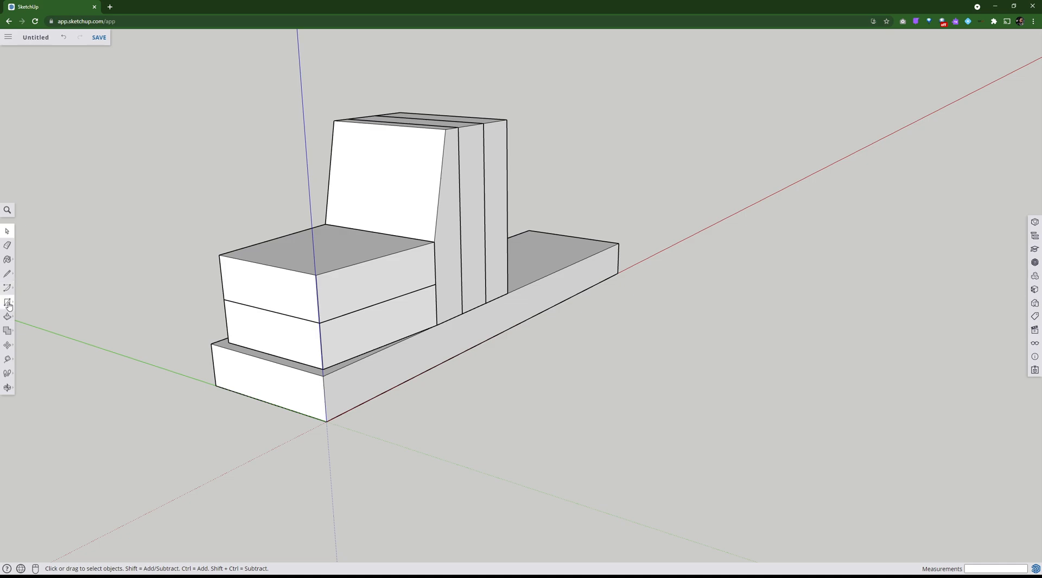
mouse_move(271, 296)
middle_mouse_down()
mouse_move(328, 359)
mouse_move(293, 353)
mouse_move(442, 296)
mouse_move(453, 154)
middle_mouse_up()
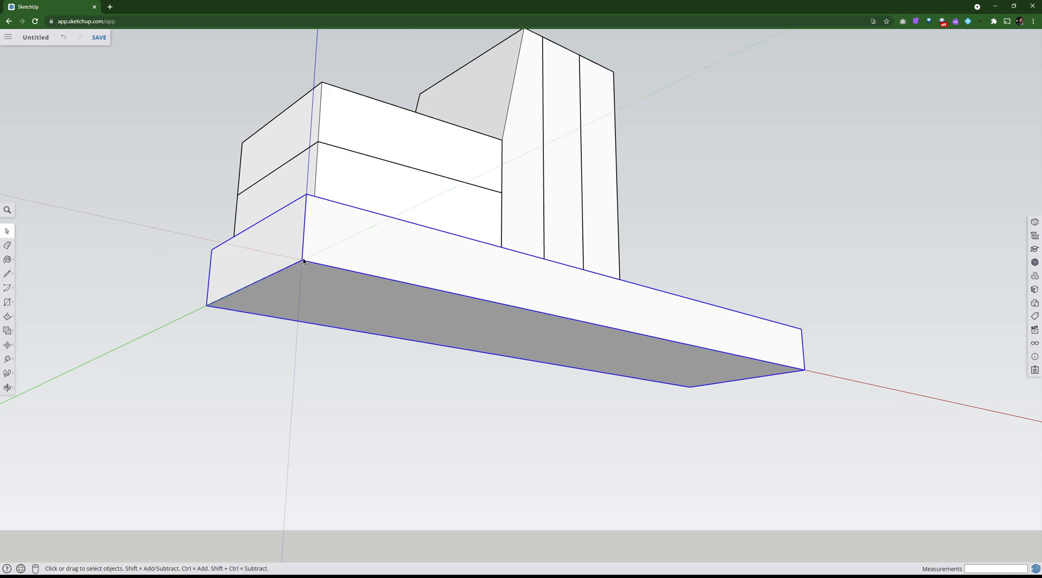
double_click(337, 258)
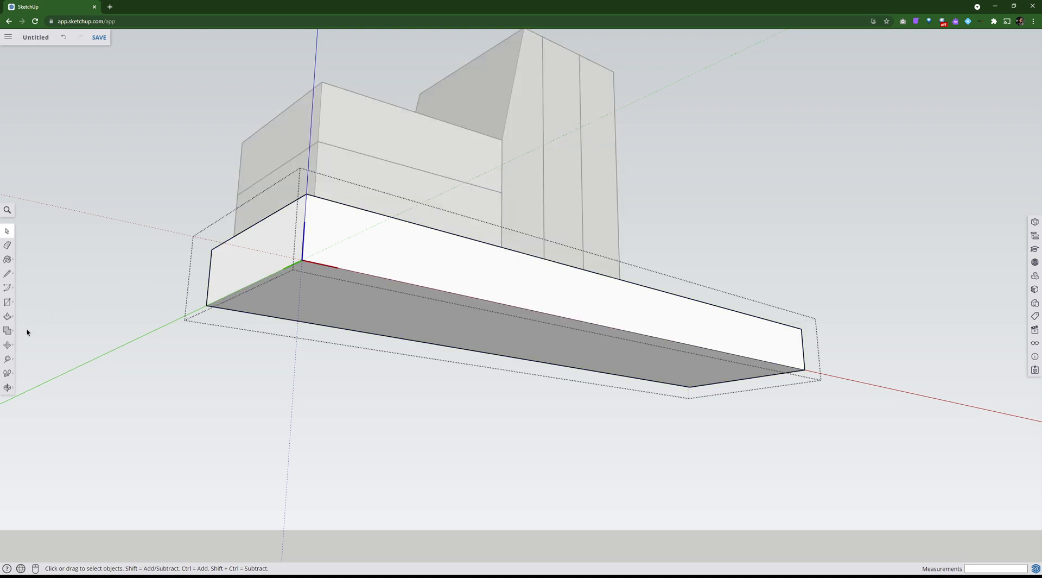
Place a Tape Measure guide parallel to the Base's long upper edge at mid-height of its side face
left_click(9, 360)
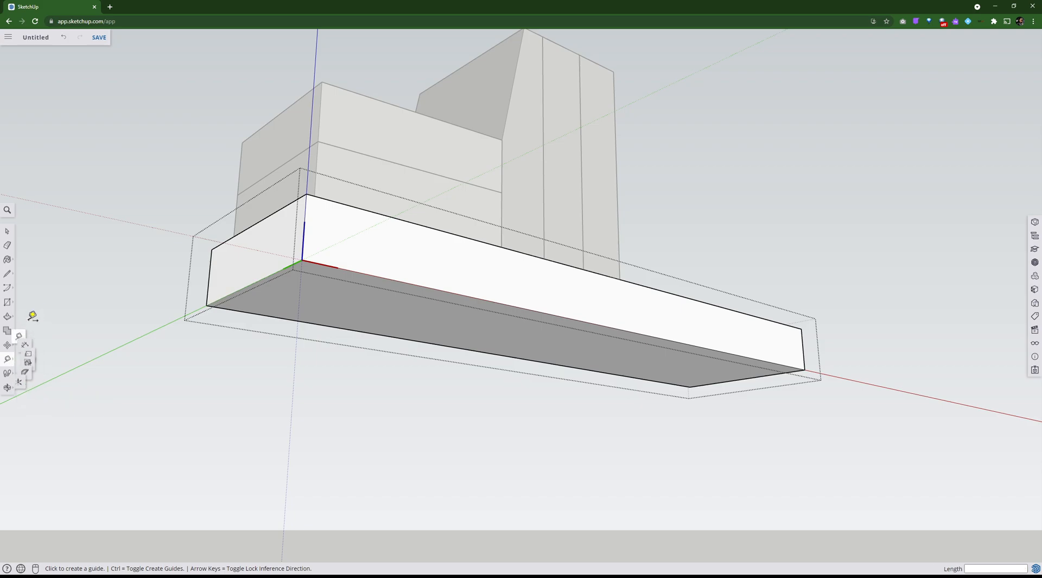
middle_click_drag(314, 226, 293, 402)
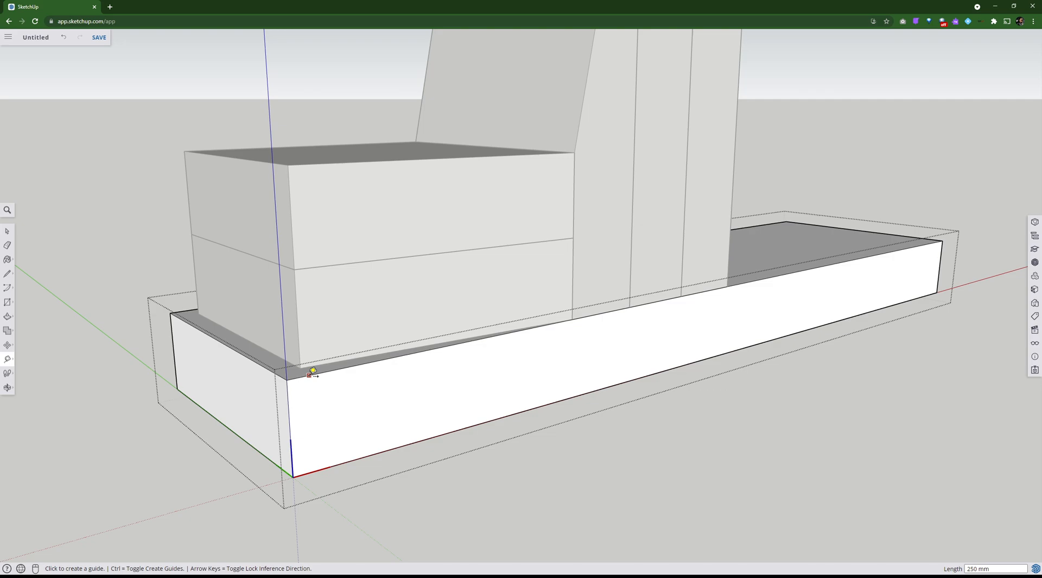
left_click(309, 375)
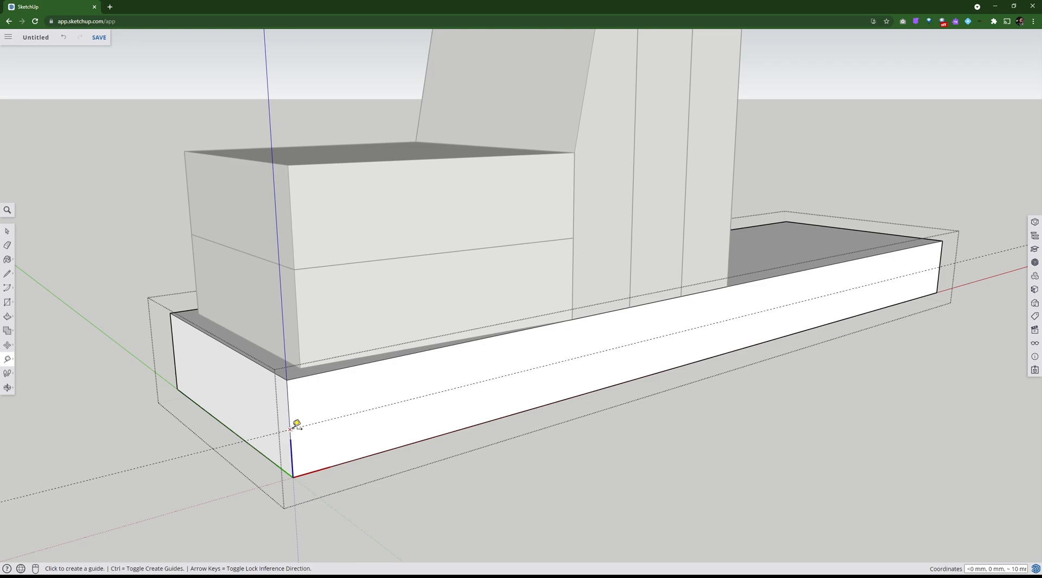
Place a vertical guide on the Base's long side face 40 mm from its Engine-end edge
middle_click_drag(342, 430, 445, 328)
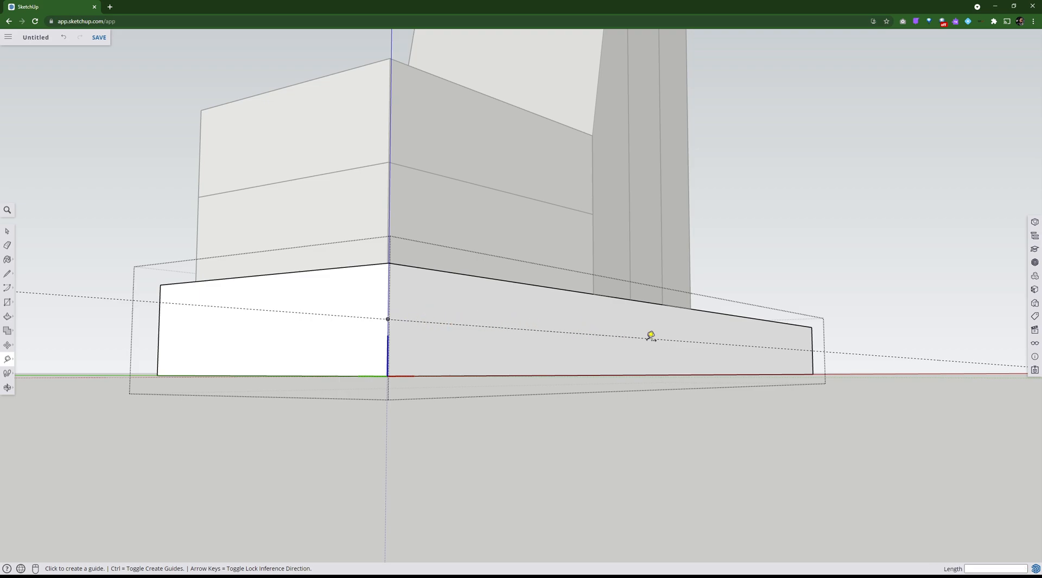
middle_click_drag(558, 353, 321, 305)
scroll(593, 401, "up", 3)
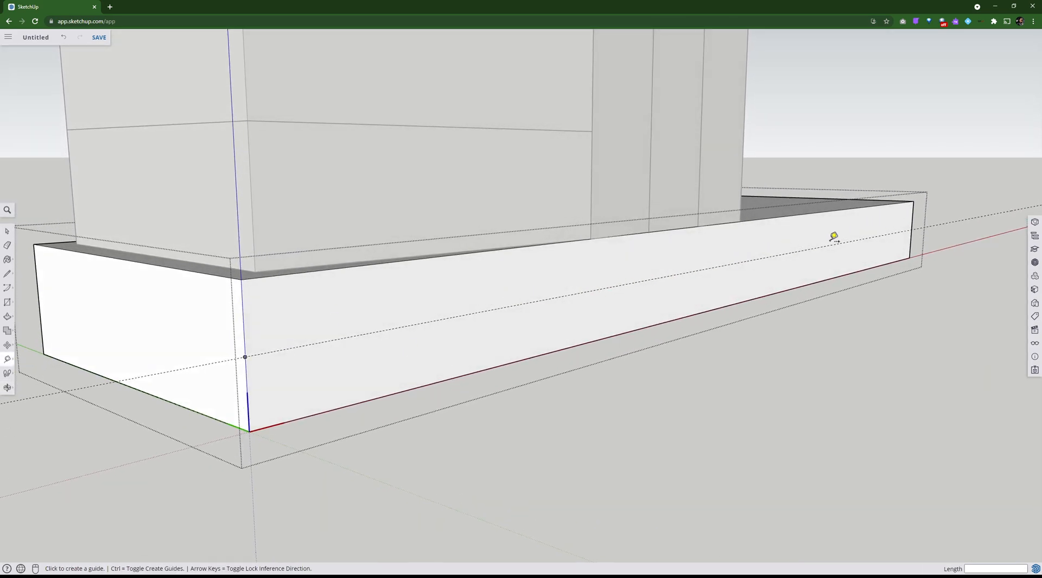
middle_click_drag(593, 283, 558, 370)
scroll(542, 372, "down", 2)
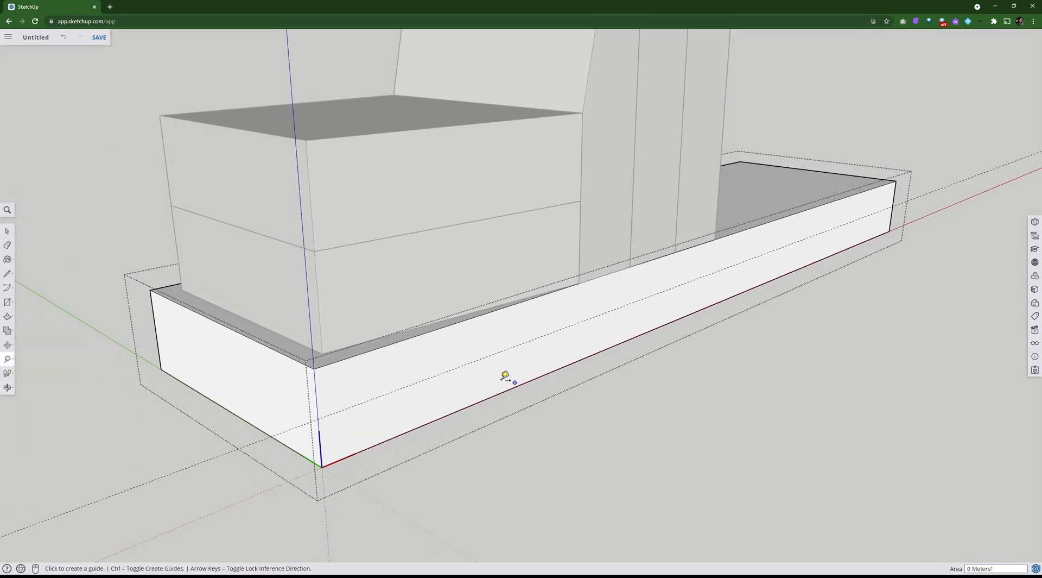
left_click(315, 392)
left_click(316, 391)
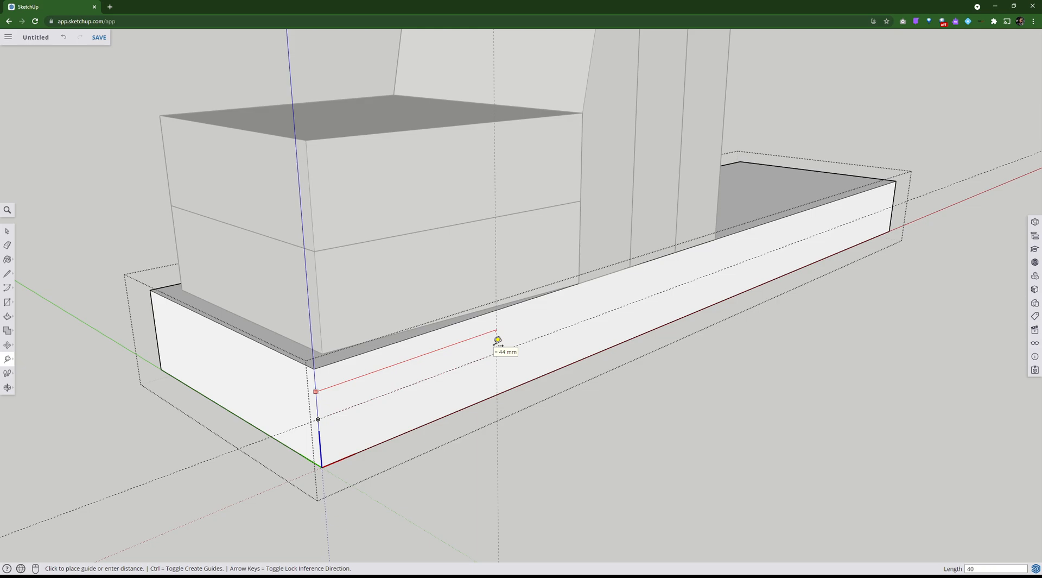
key("Return")
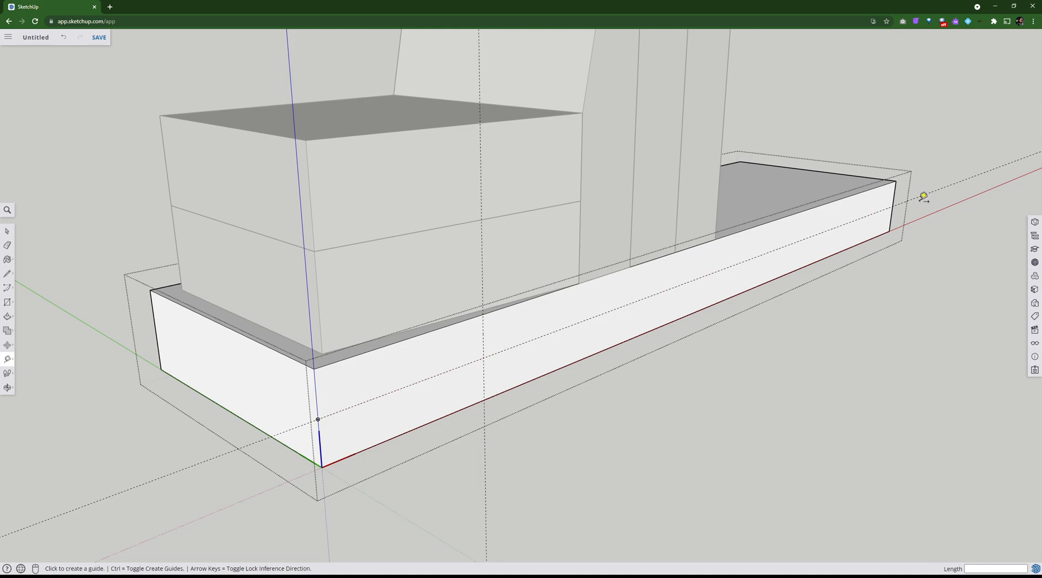
Place a vertical guide on the Base's long side face 30 mm from the edge at its far end
left_click(894, 194)
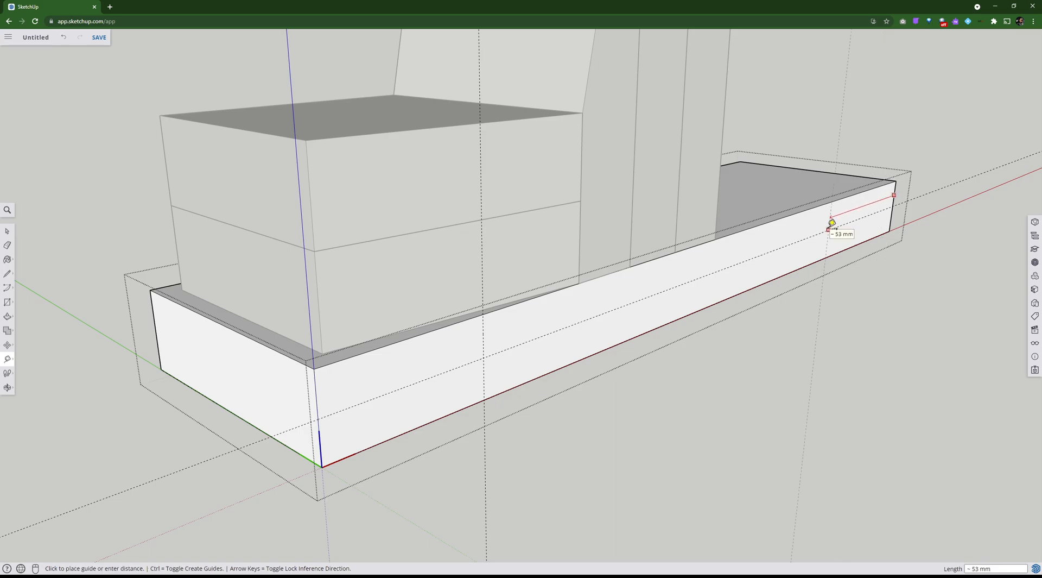
type("30")
key("Return")
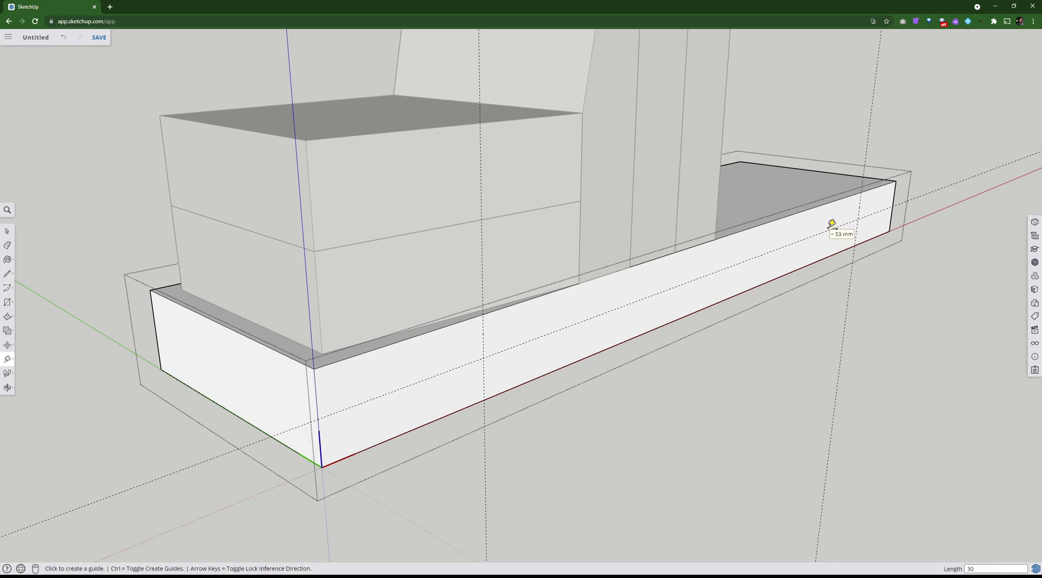
middle_click_drag(693, 326, 622, 196)
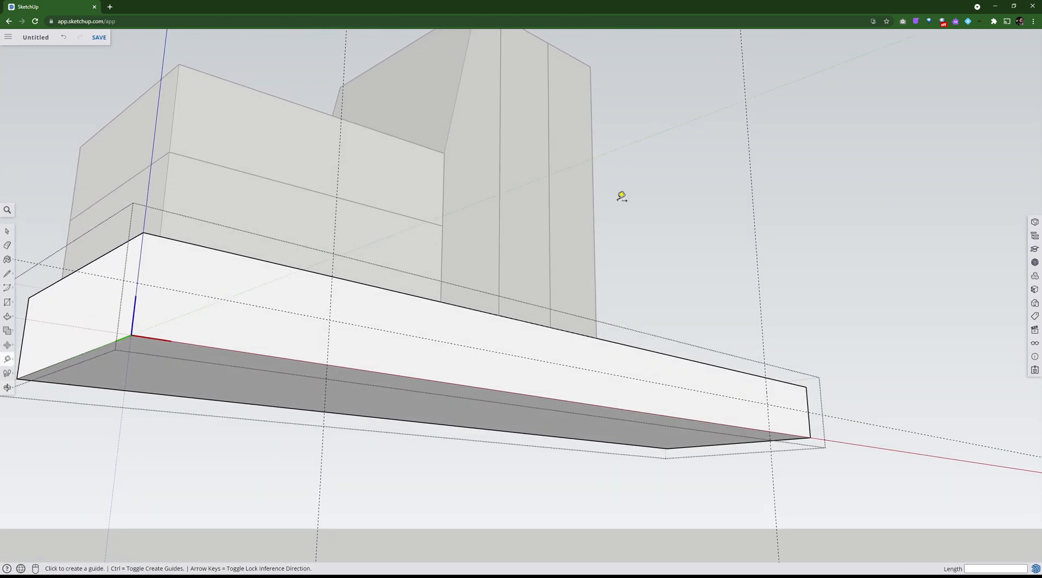
middle_click_drag(344, 275, 417, 371)
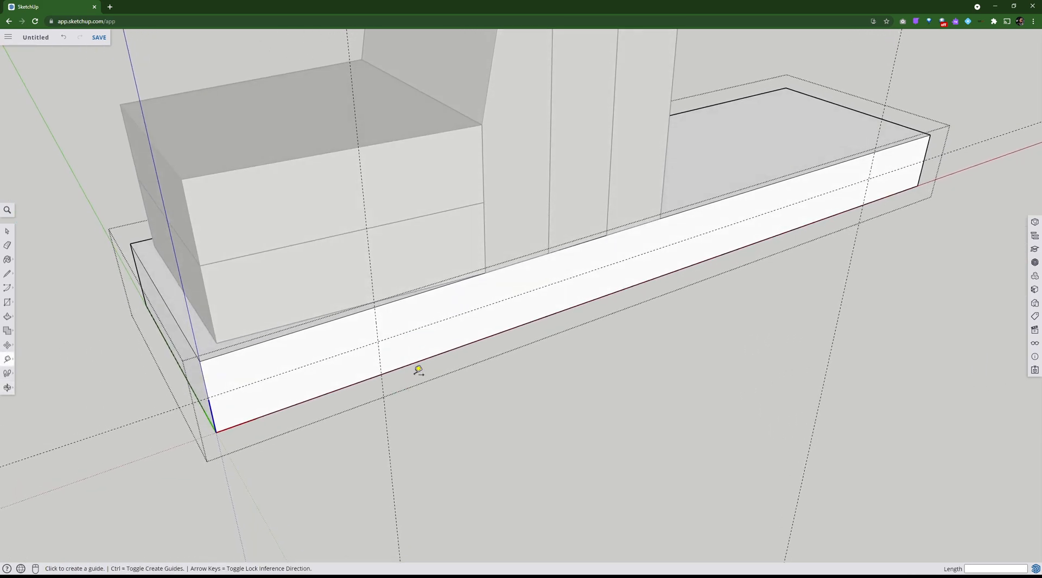
scroll(442, 356, "down", 3)
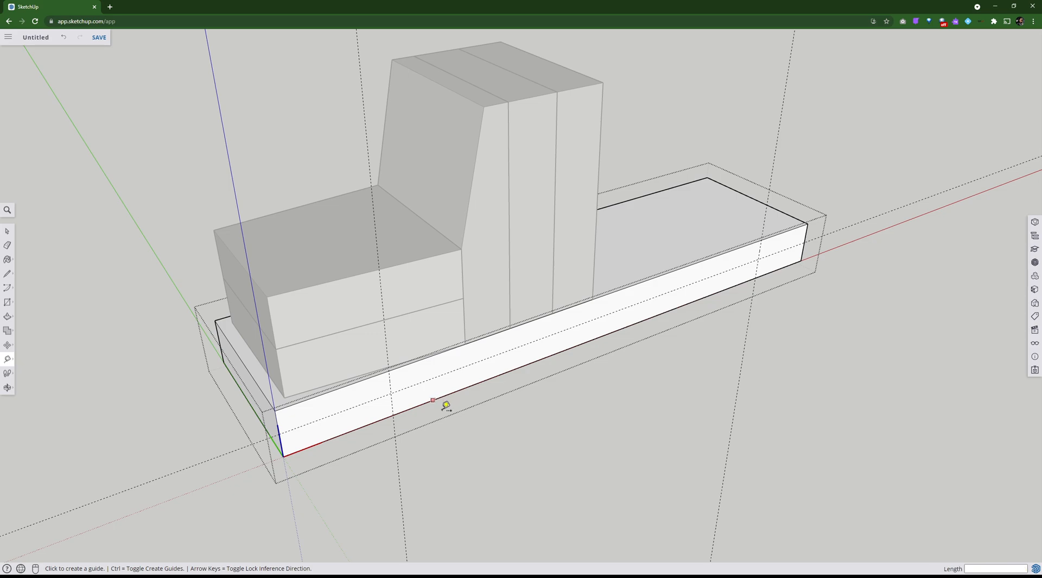
Draw a 48-segment circle on the base's side face, centred where the guides cross at the hood end
middle_click_drag(444, 405, 441, 421, "shift")
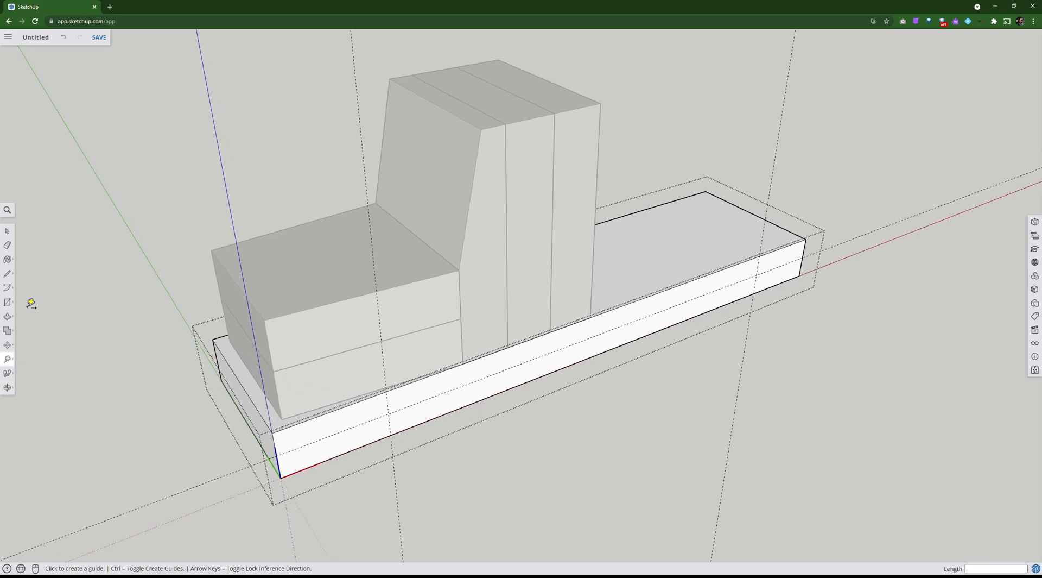
left_click(7, 301)
left_click(39, 296)
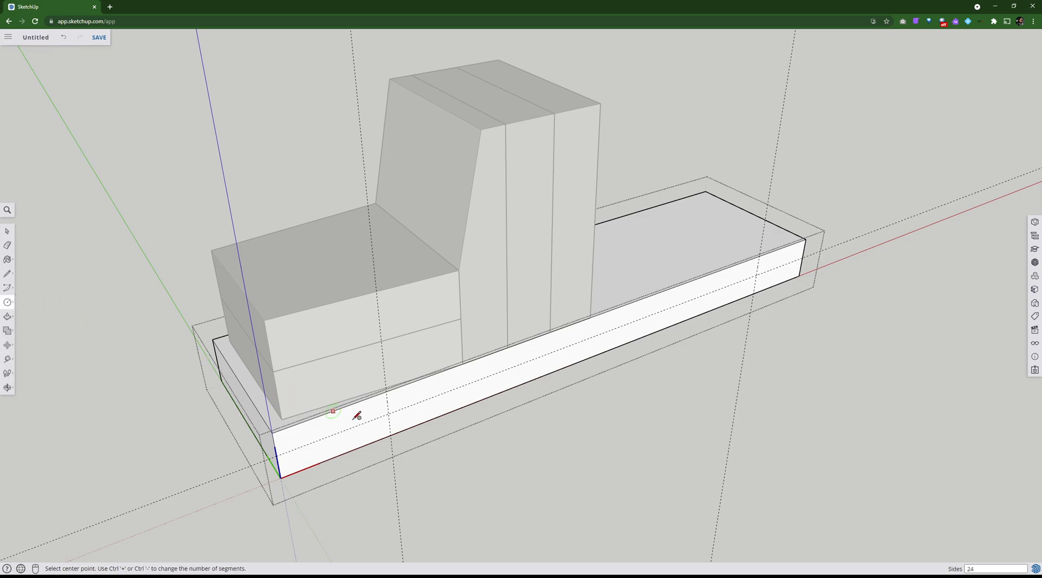
scroll(400, 428, "up", 10)
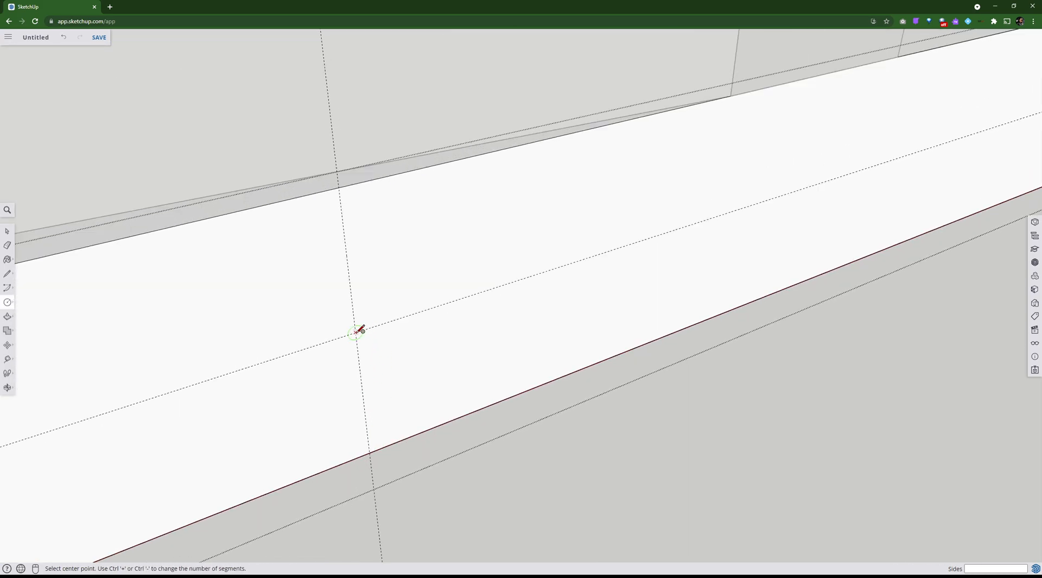
left_click(355, 332)
key("Escape")
scroll(356, 331, "down", 5)
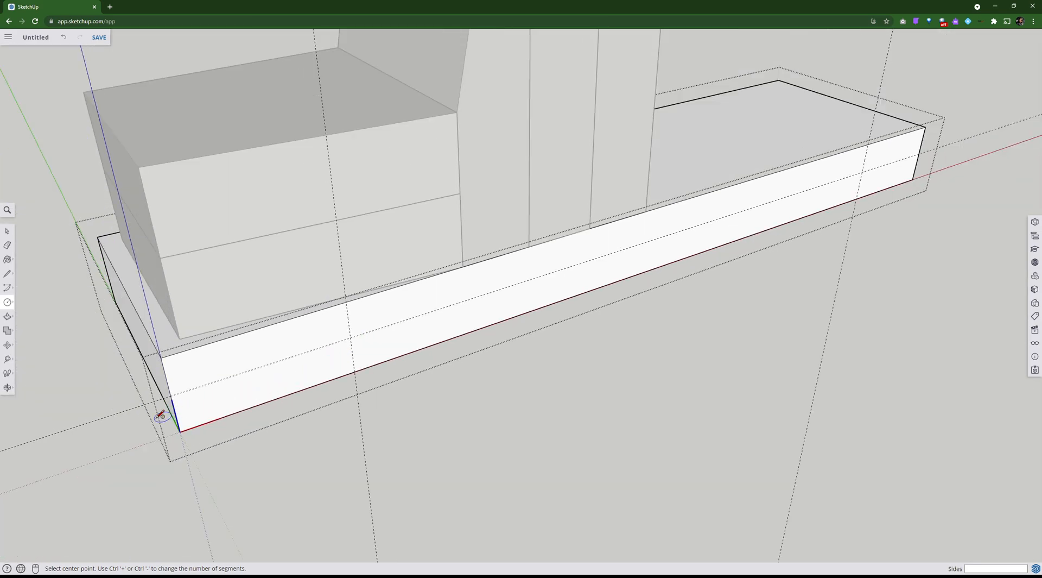
scroll(353, 319, "up", 3)
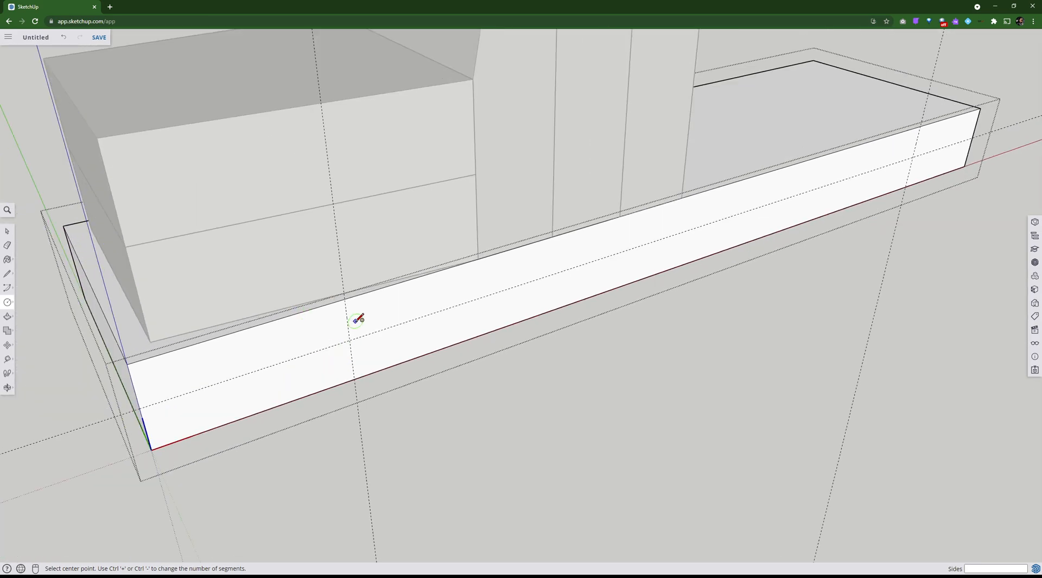
middle_click_drag(349, 342, 376, 318)
scroll(374, 320, "up", 2)
scroll(369, 328, "up", 1)
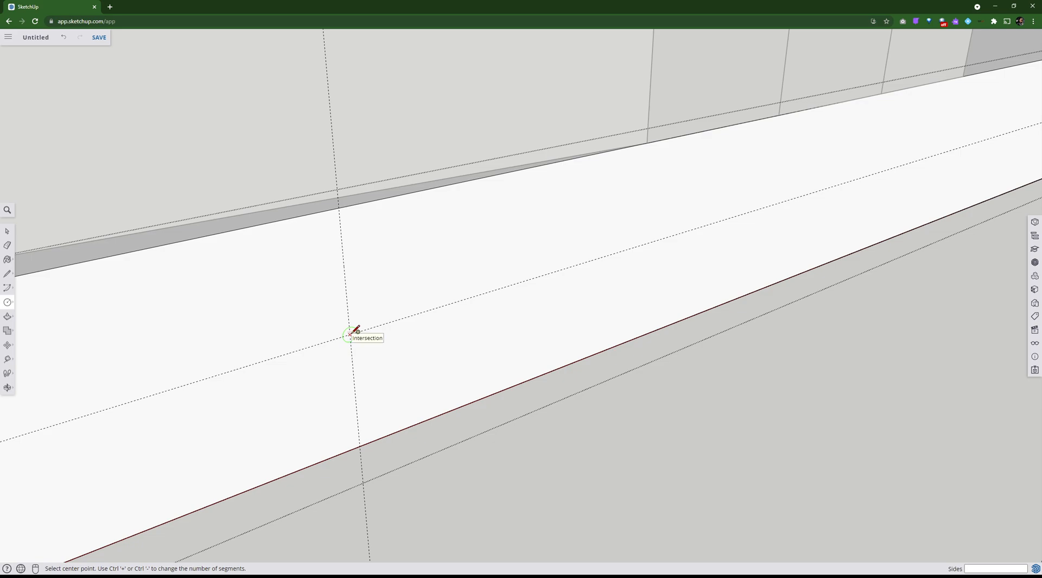
left_click(350, 334)
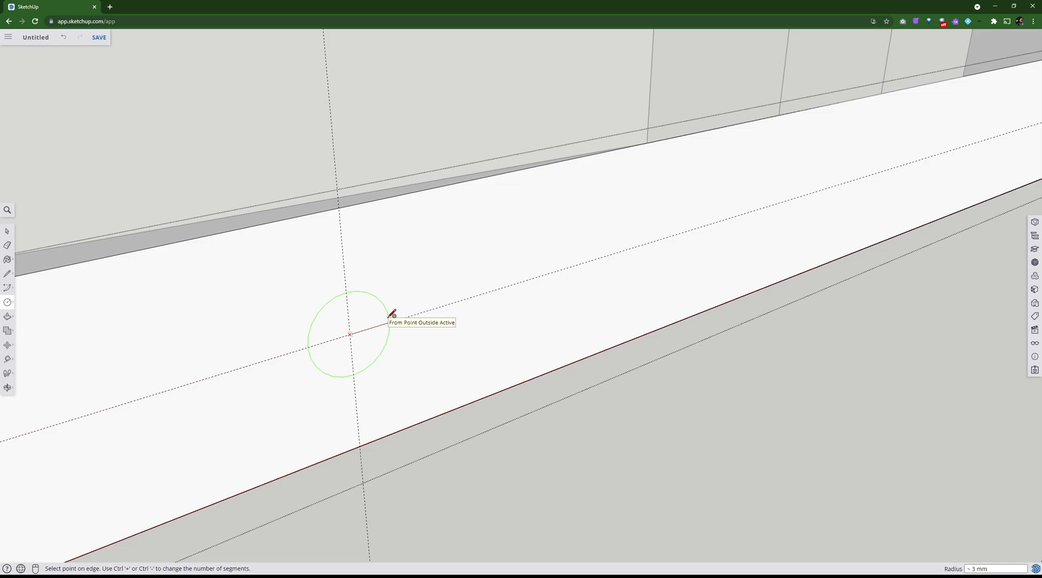
left_click(392, 313)
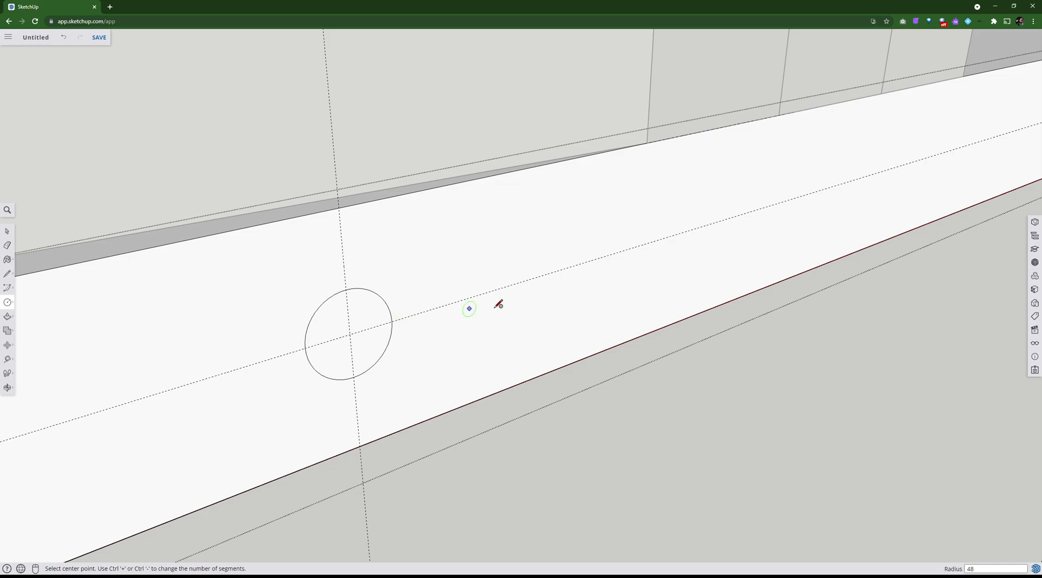
Leave the base group, reopen it for editing, and ready the Circle tool at the rear guide crossing
scroll(642, 282, "down", 3)
scroll(419, 340, "down", 4)
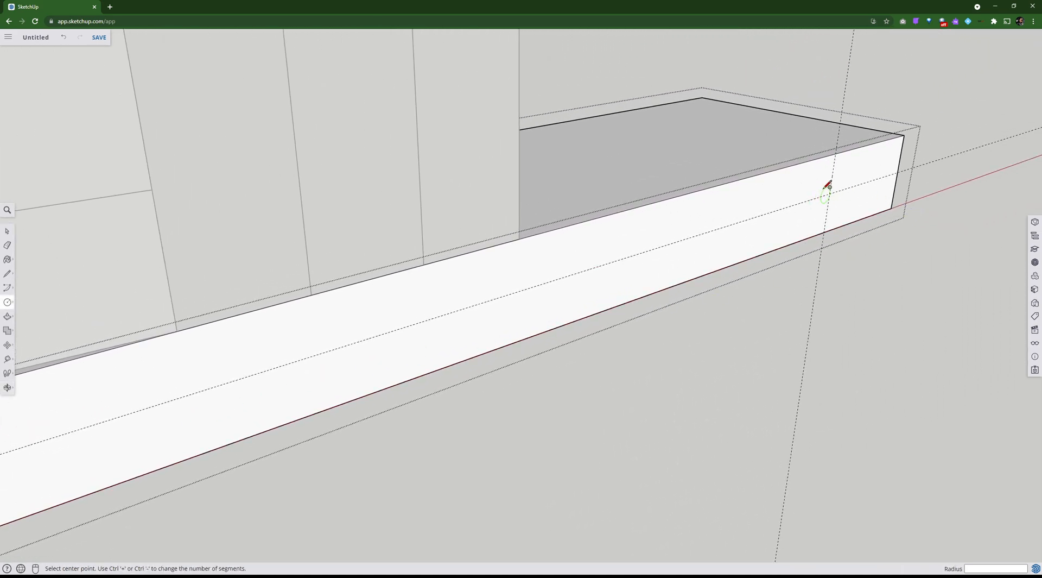
left_click(3, 235)
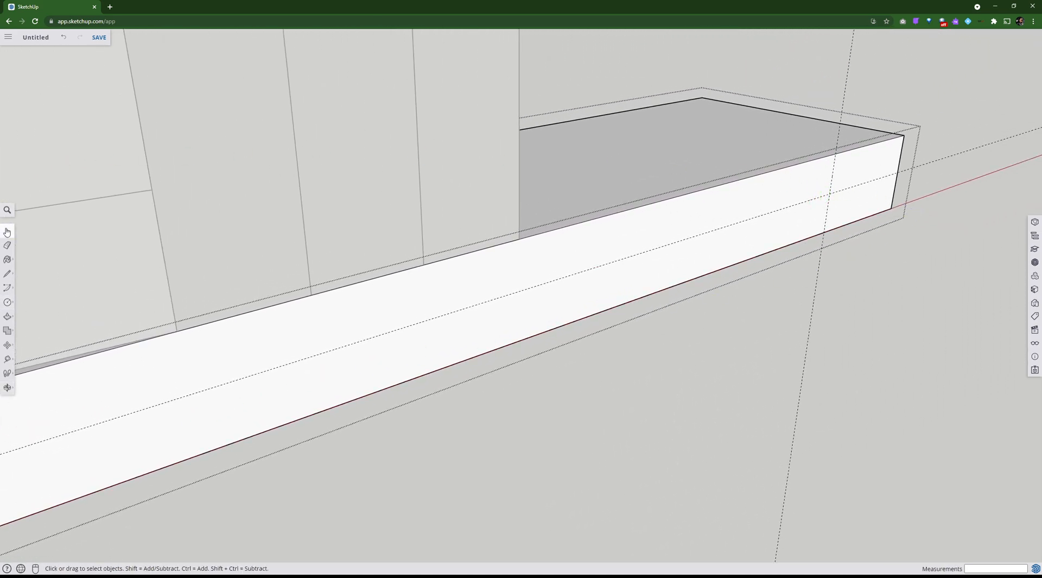
left_click(580, 50)
double_click(760, 211)
middle_click_drag(791, 223, 416, 345, "shift")
scroll(373, 360, "up", 3)
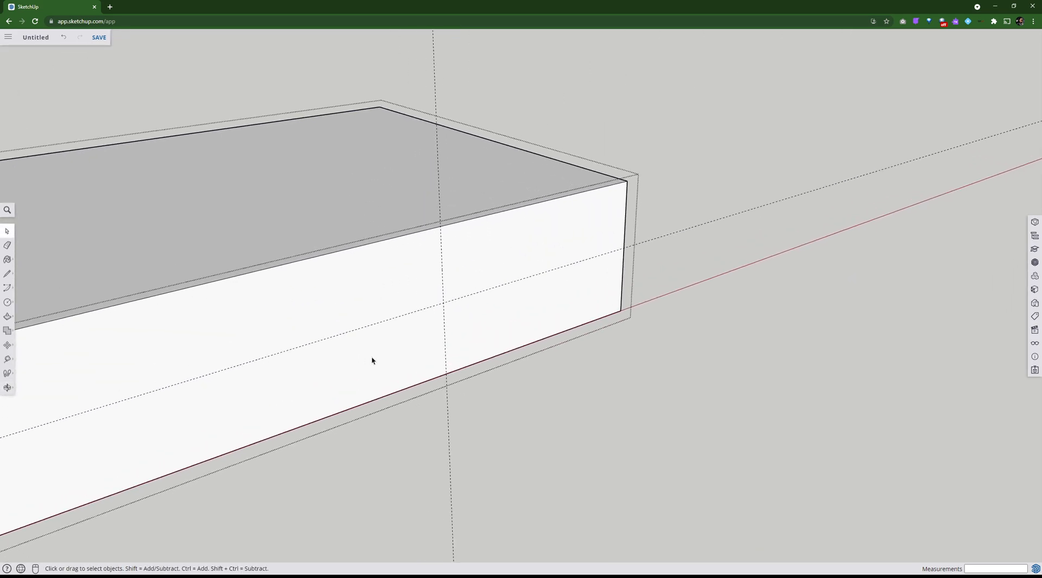
scroll(390, 333, "up", 2)
key("c")
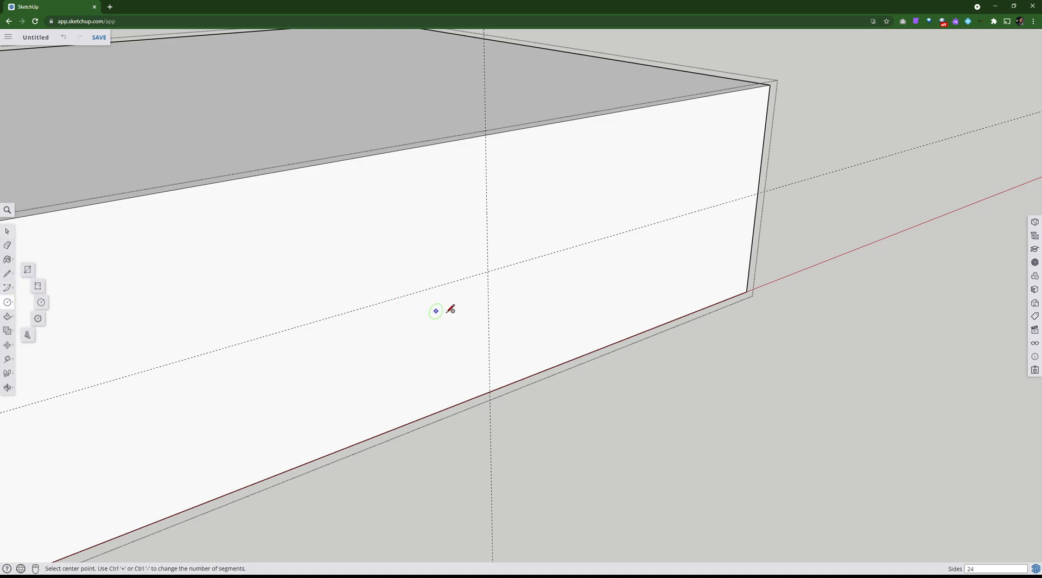
left_click(488, 271)
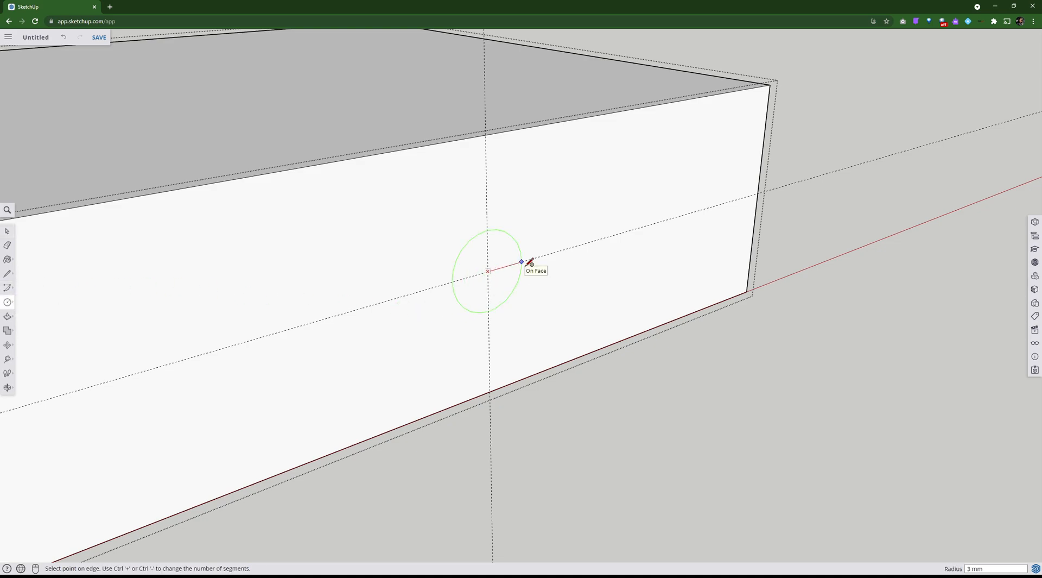
left_click(530, 262)
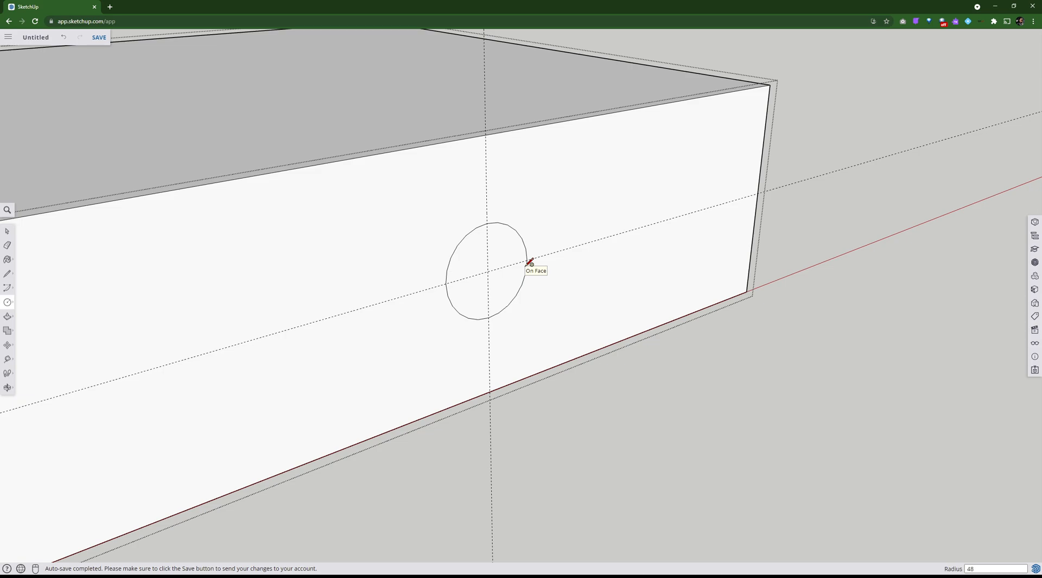
left_click(581, 250)
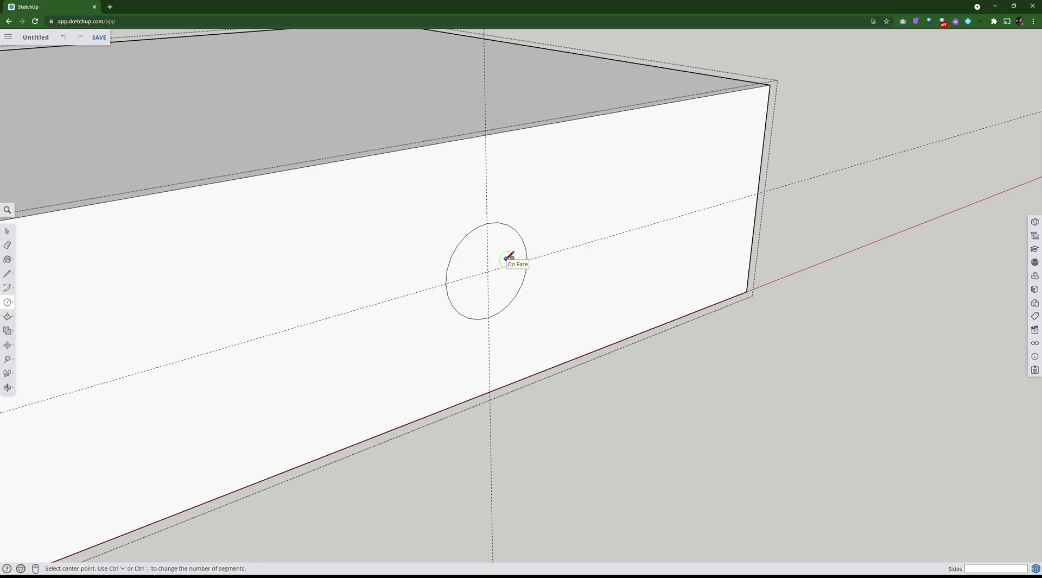
Draw a 48-segment circle with a 3.5 mm radius on the base's side, centred on the rear guide crossing
left_click(487, 271)
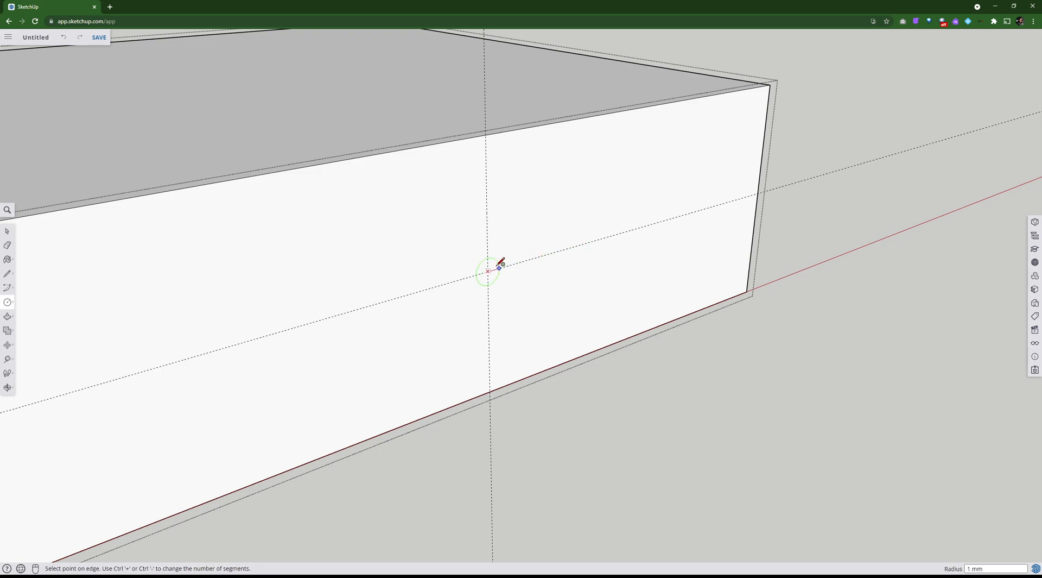
type("3.5")
key("Return")
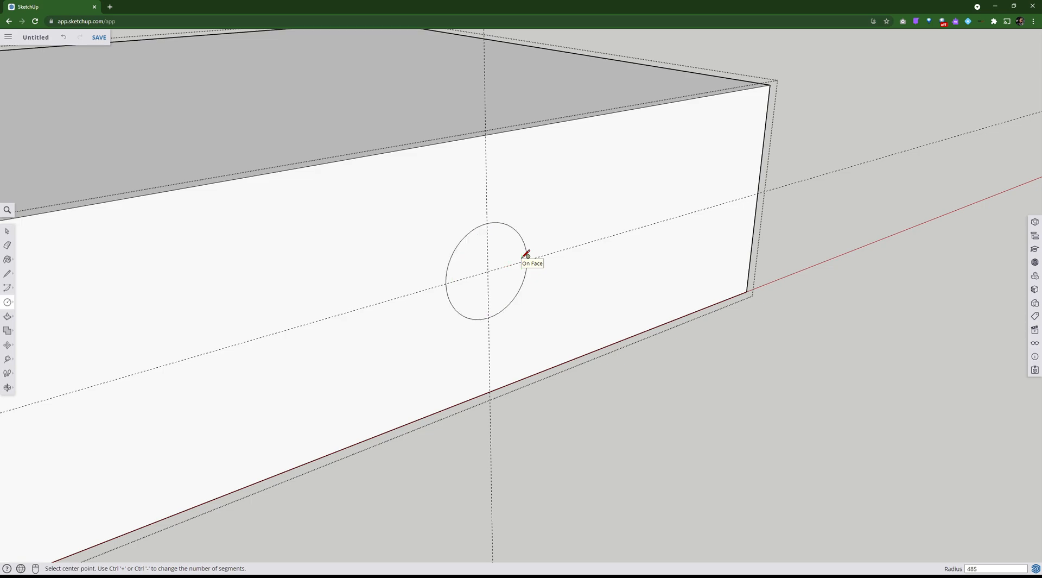
scroll(526, 255, "down", 2)
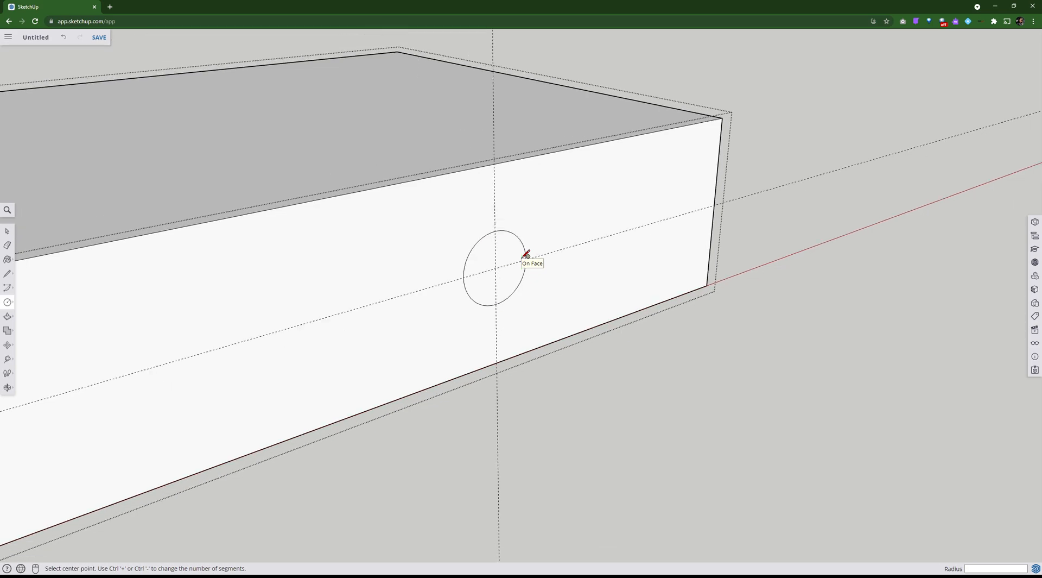
scroll(489, 285, "down", 2)
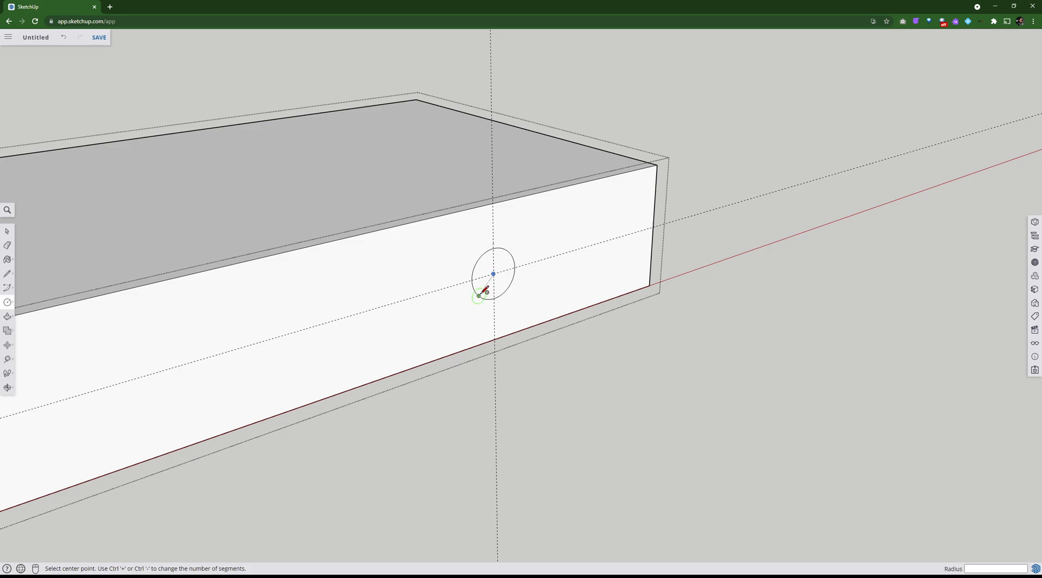
Push the rear circle 65 mm through the full width of the base to cut an axle hole
left_click(8, 316)
left_click(493, 281)
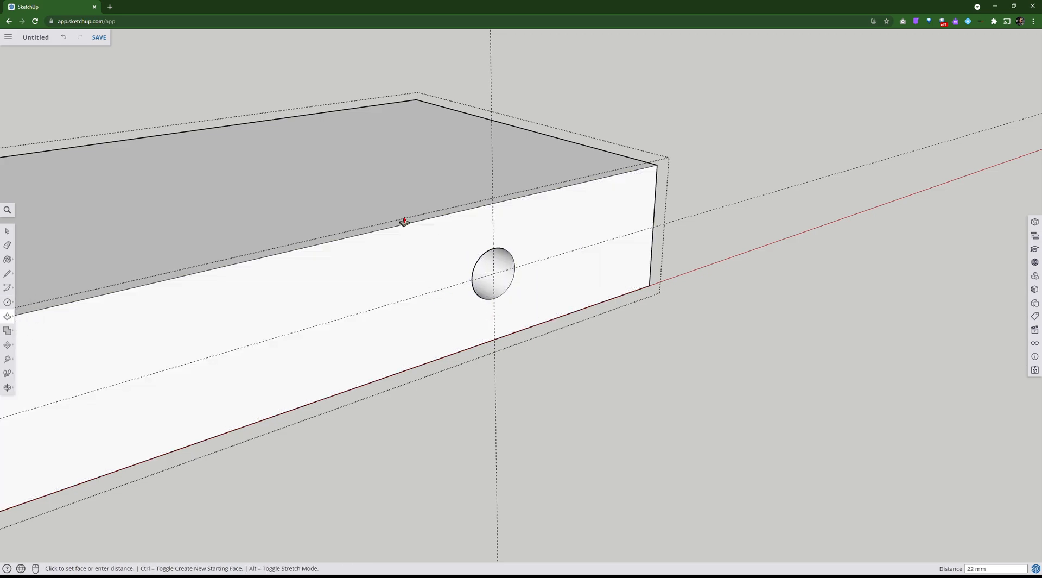
key("Escape")
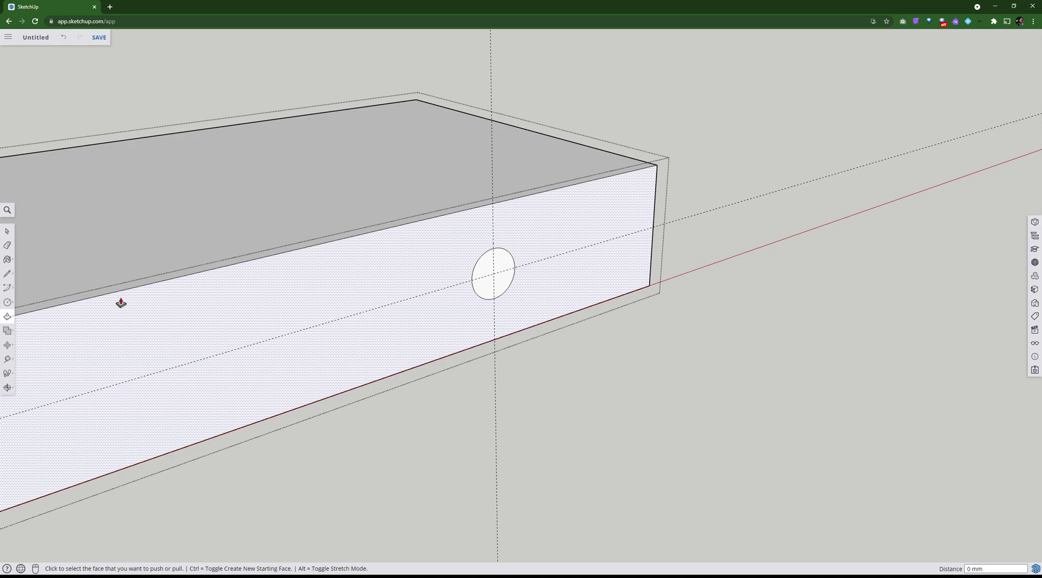
left_click(491, 295)
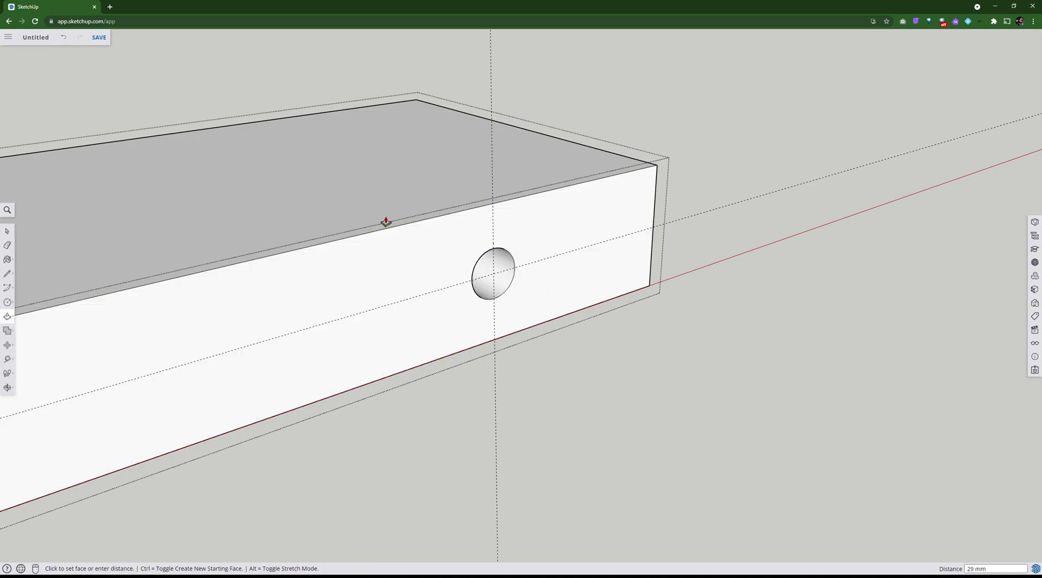
middle_click_drag(654, 79, 26, 67)
middle_click_drag(760, 165, 328, 119)
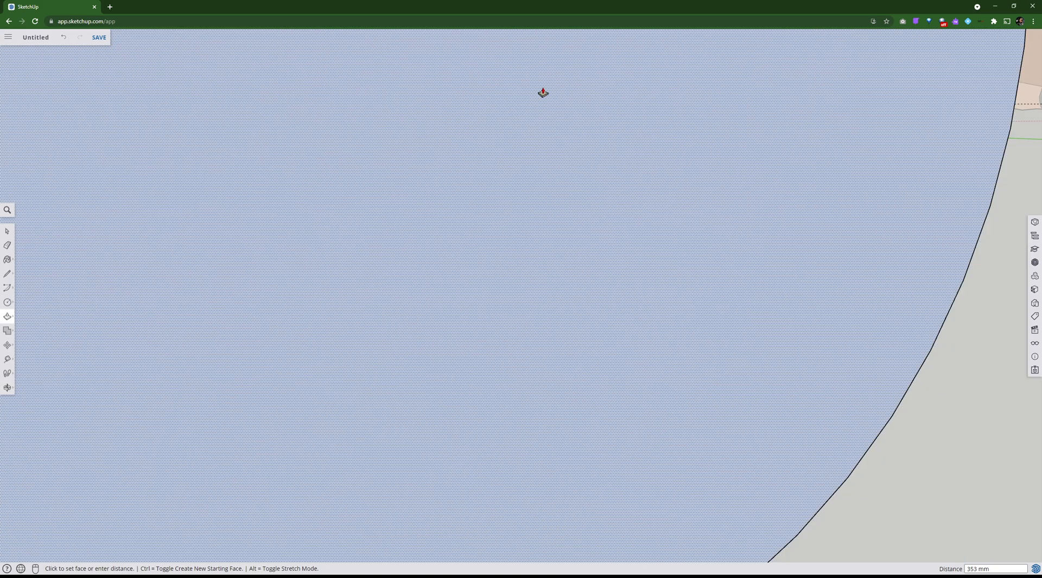
middle_click_drag(196, 136, 579, 191)
scroll(481, 193, "down", 2)
scroll(481, 194, "down", 6)
middle_click_drag(244, 239, 934, 173, "shift")
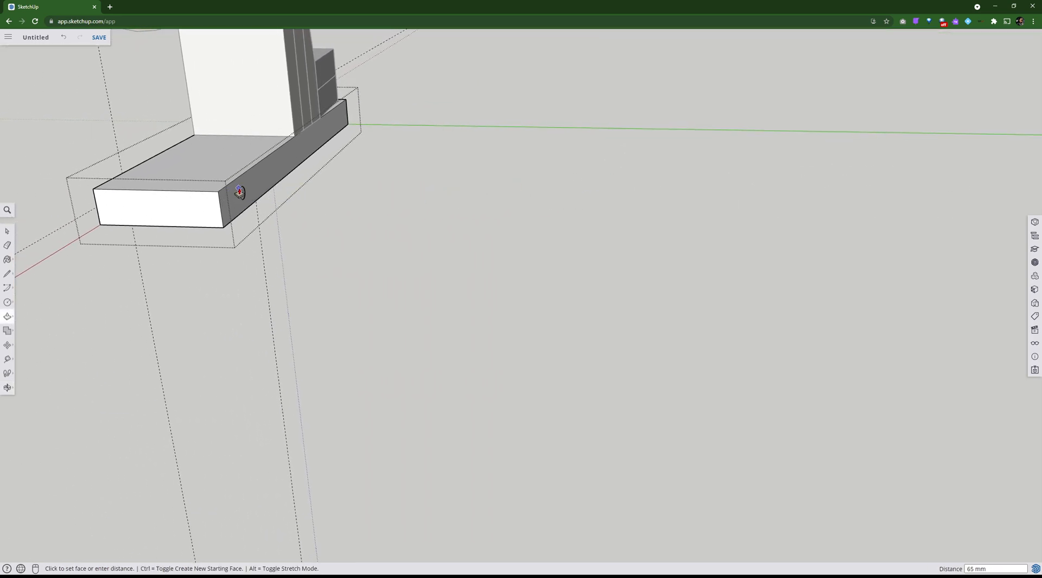
middle_click_drag(103, 203, 798, 200)
scroll(689, 217, "up", 5)
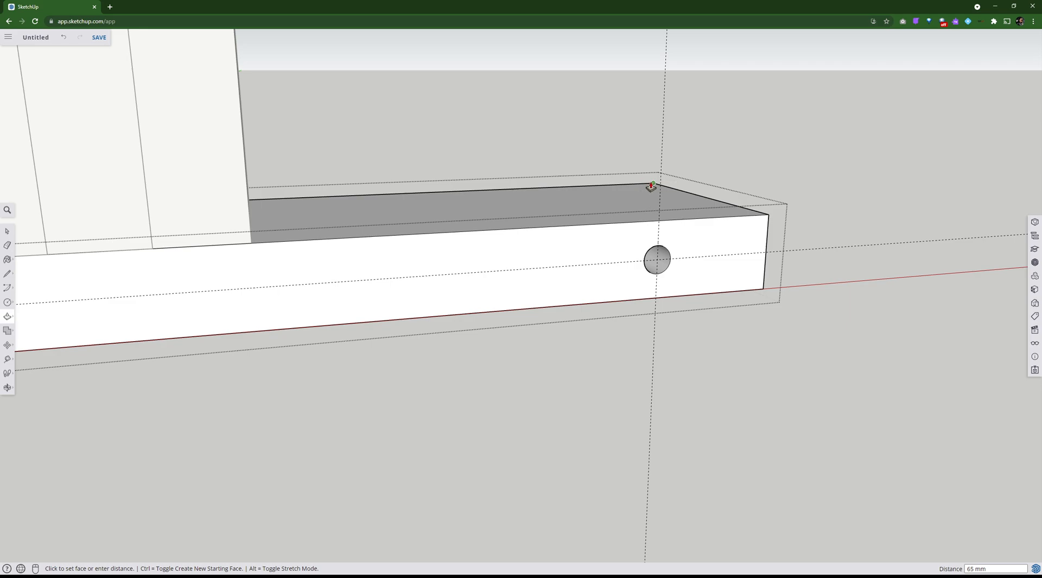
left_click(652, 185)
Push the circle at the hood end 65 mm through the base to cut the second axle hole
middle_click_drag(263, 276, 781, 234, "shift")
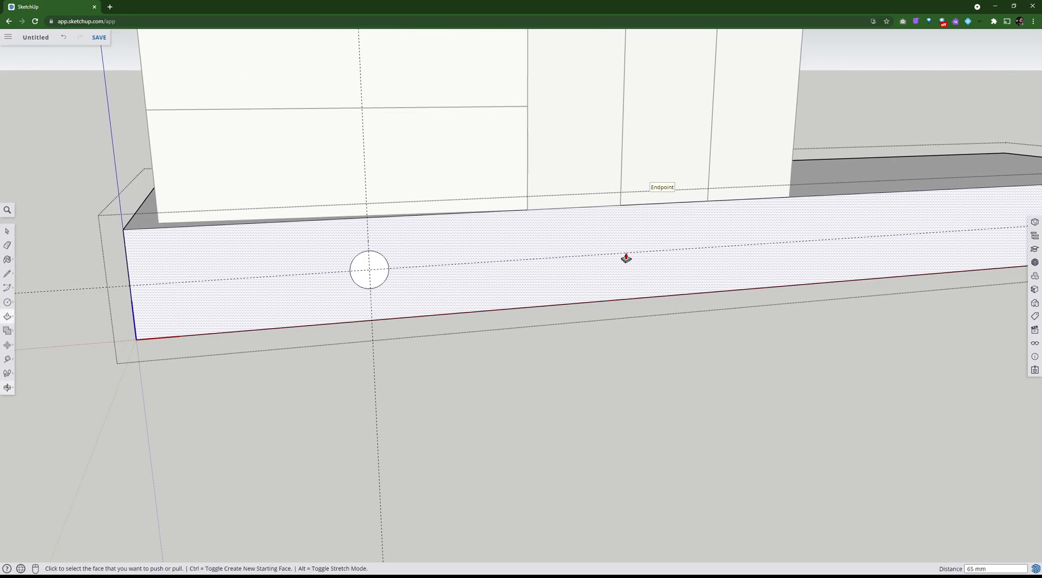
left_click(389, 278)
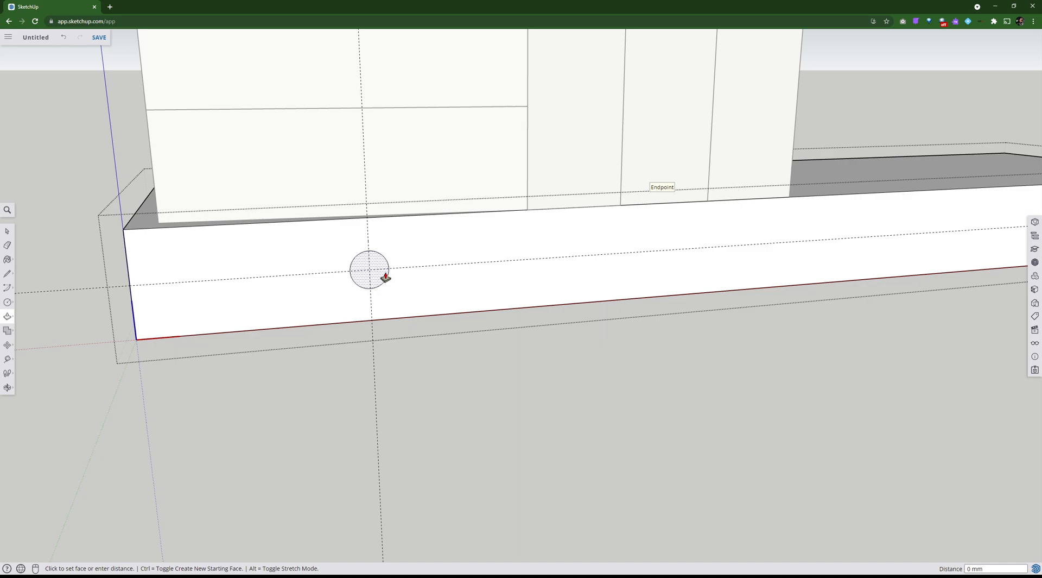
left_click(830, 162)
middle_click_drag(556, 310, 111, 230)
scroll(628, 271, "down", 3)
middle_click_drag(709, 302, 765, 340, "shift")
middle_click_drag(98, 170, 319, 235)
scroll(318, 235, "down", 2)
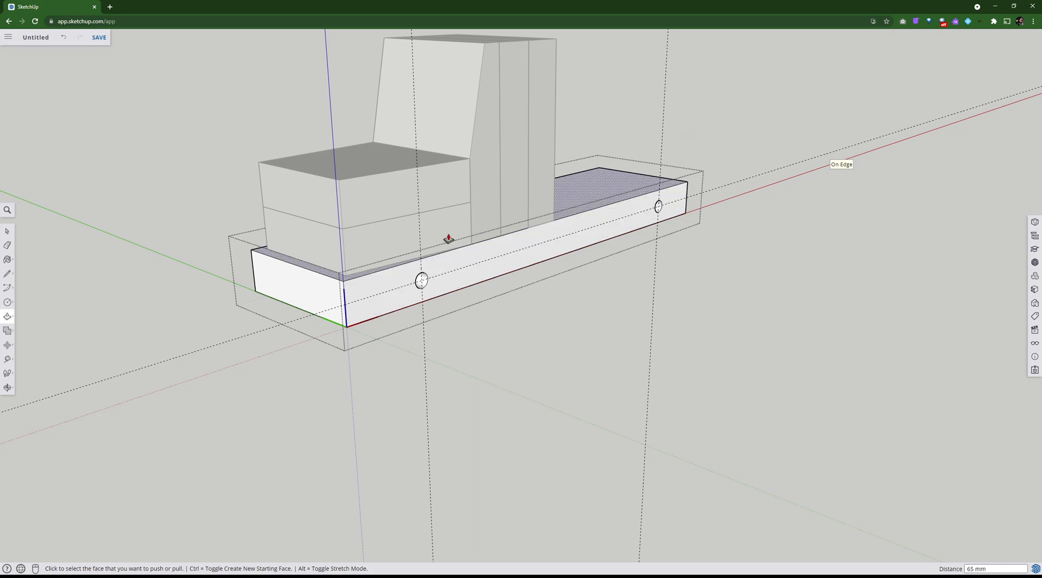
Close the base group and check both axle holes from different angles
left_click(5, 232)
middle_click_drag(210, 250, 293, 282)
middle_click_drag(376, 288, 499, 269)
scroll(488, 272, "up", 3)
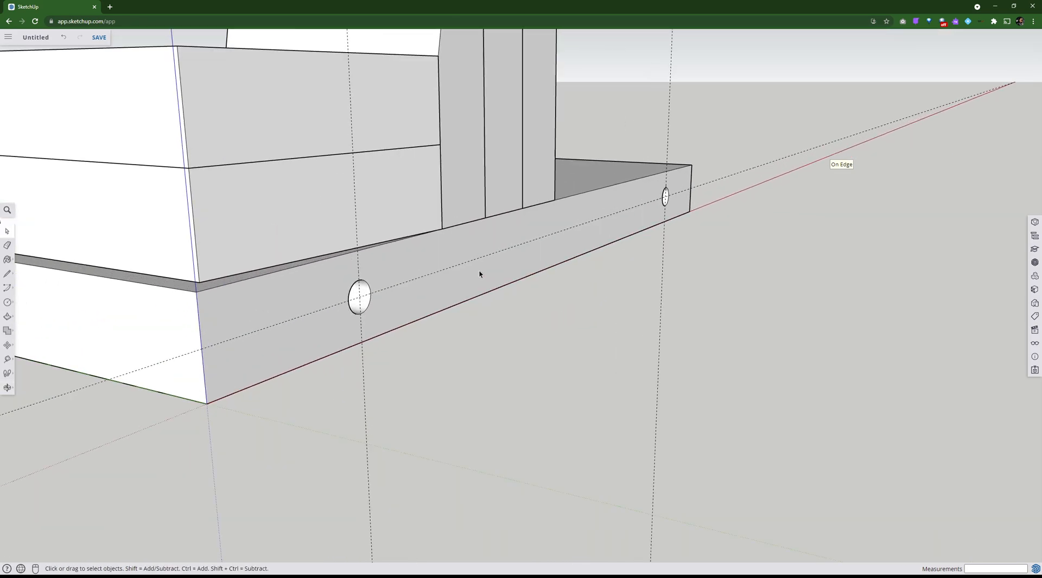
scroll(461, 274, "up", 2)
middle_click_drag(399, 291, 438, 303)
scroll(498, 307, "down", 5)
middle_click_drag(505, 290, 488, 324)
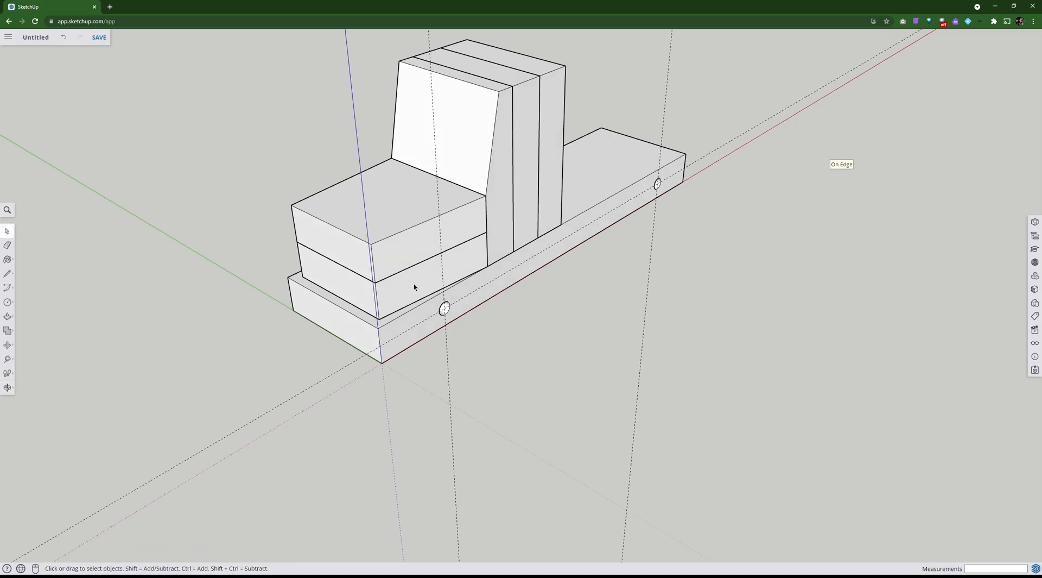
left_click(7, 302)
scroll(447, 307, "up", 3)
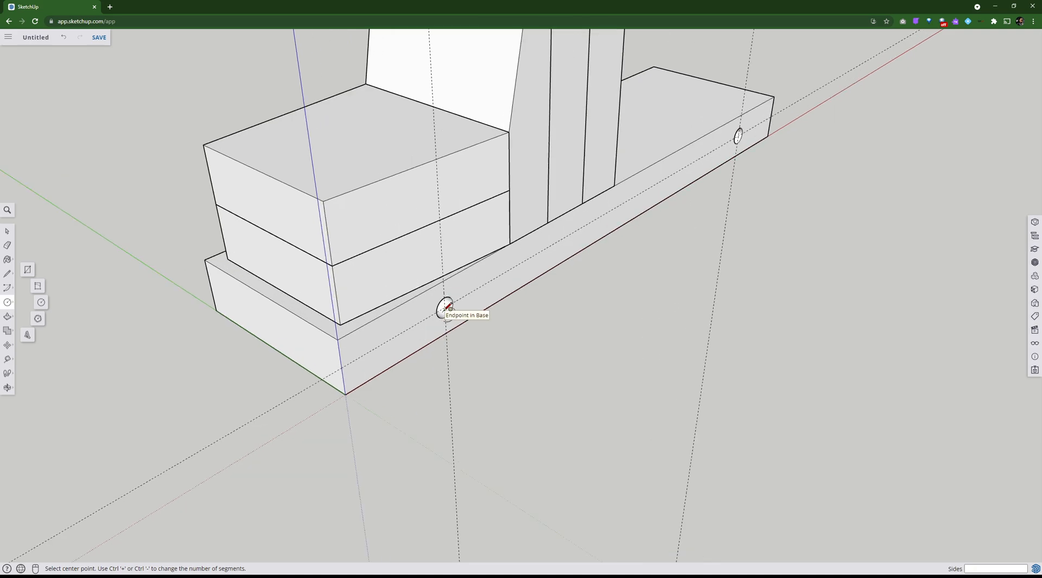
scroll(446, 308, "up", 3)
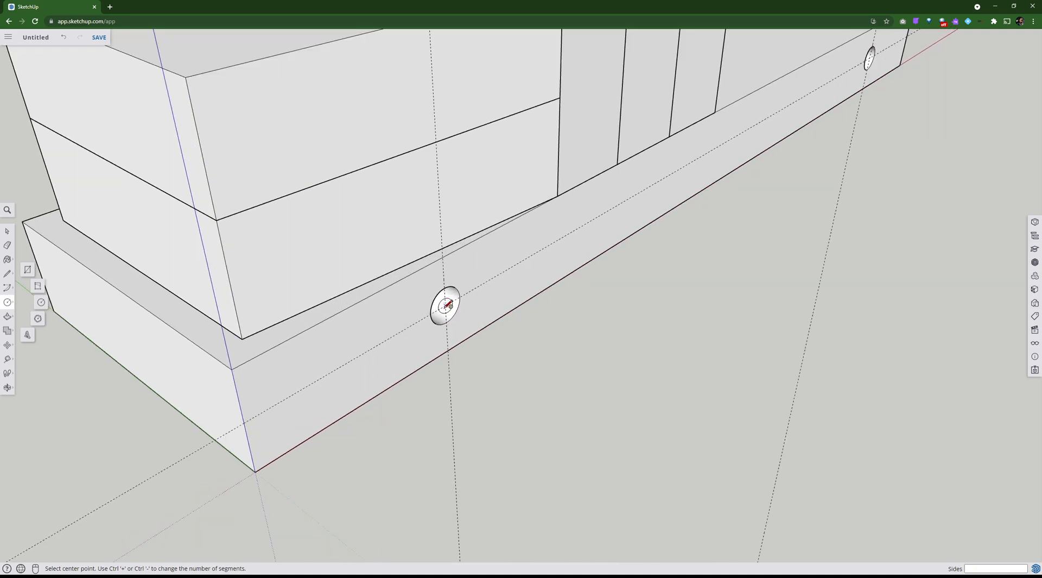
scroll(446, 305, "up", 3)
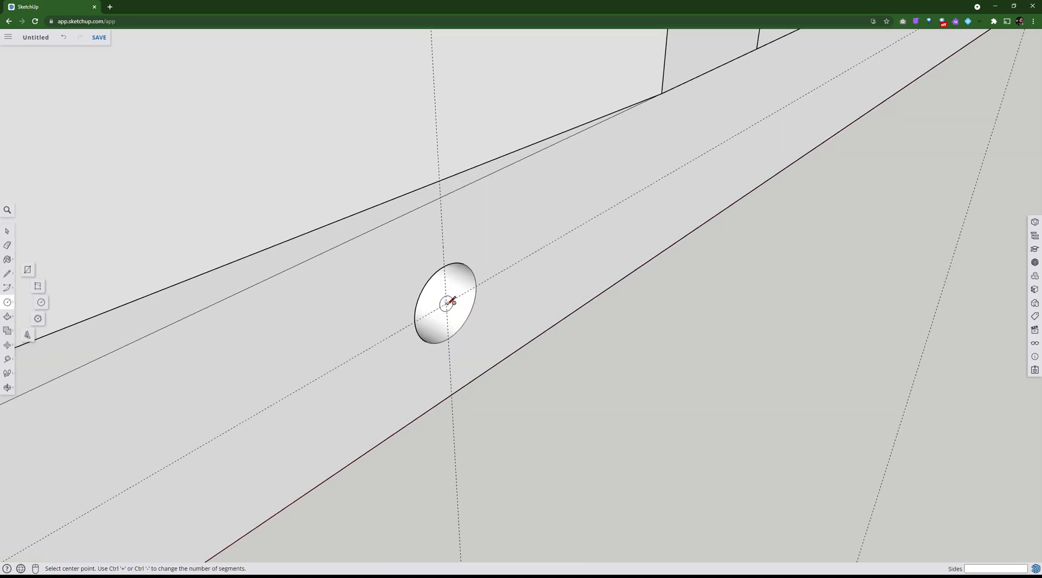
left_click(446, 303)
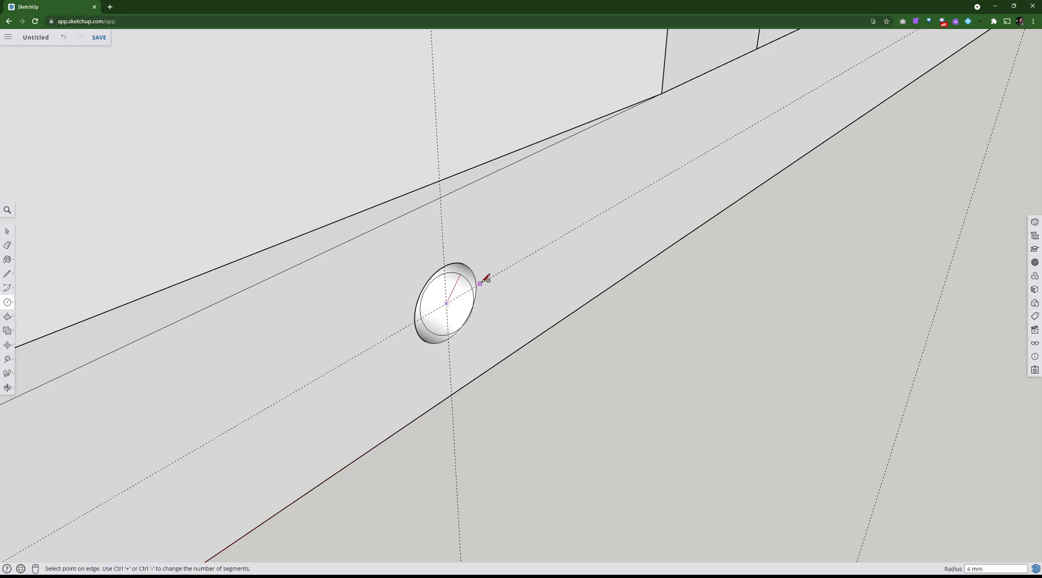
key("Escape")
Turn on the display of hidden geometry with the hood-end axle hole in view
middle_click_drag(465, 292, 461, 251)
scroll(440, 266, "up", 3)
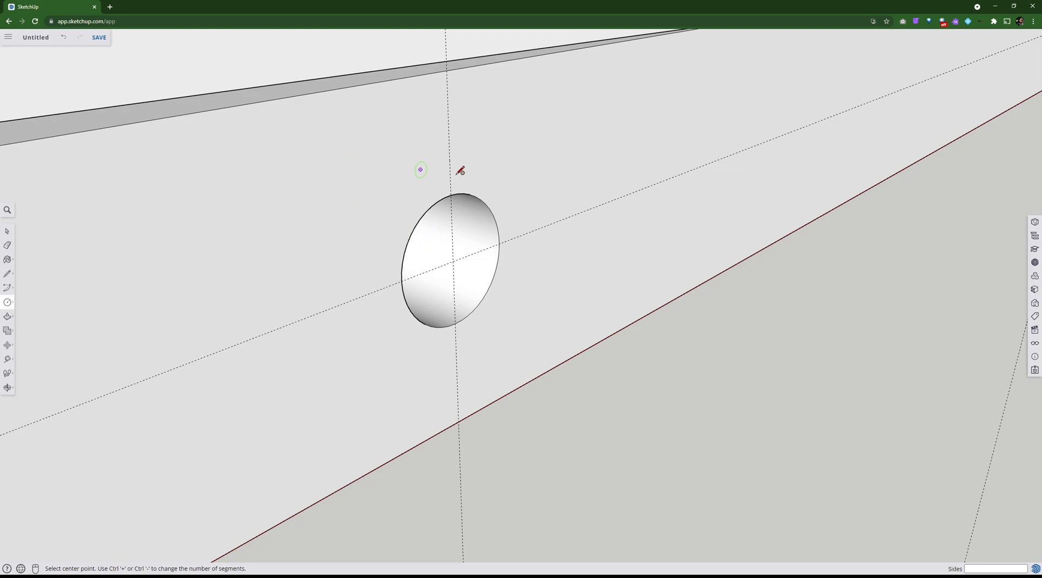
left_click(1034, 345)
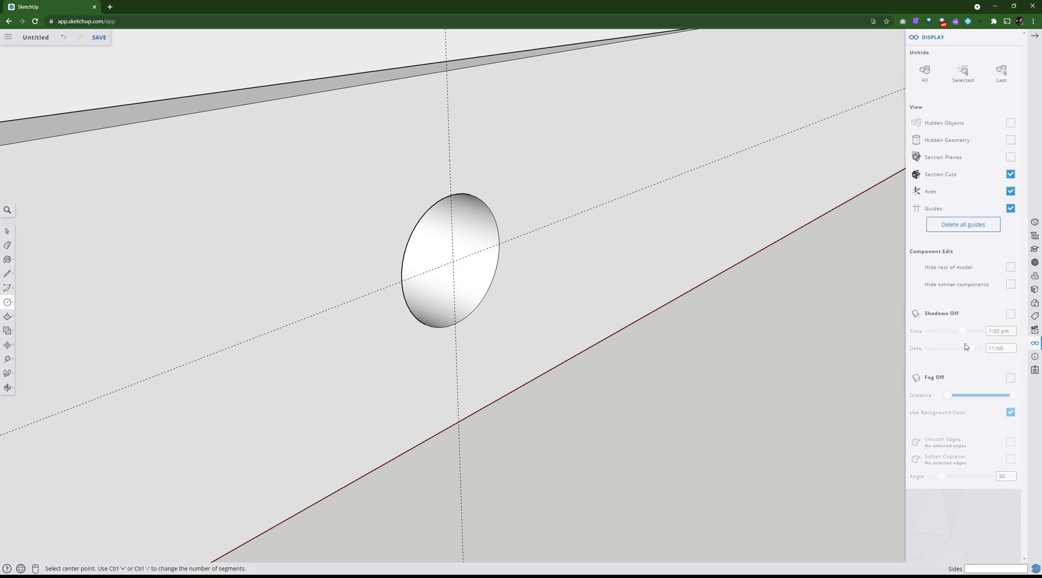
left_click(1010, 141)
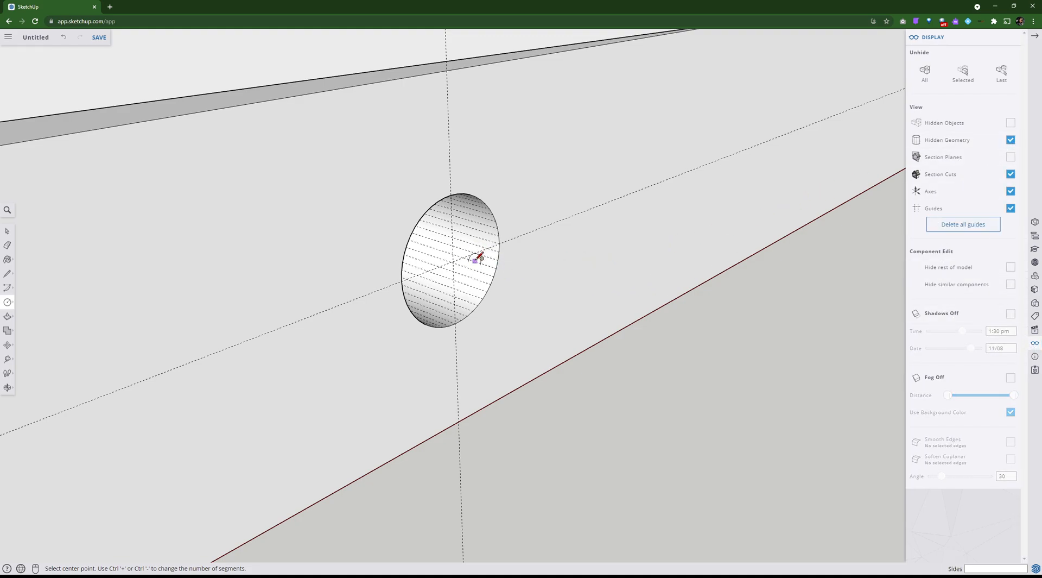
Draw a 48-segment circle with a 3 mm radius at the centre of the hood-end axle hole, its plane locked to the green axis
scroll(468, 273, "up", 2)
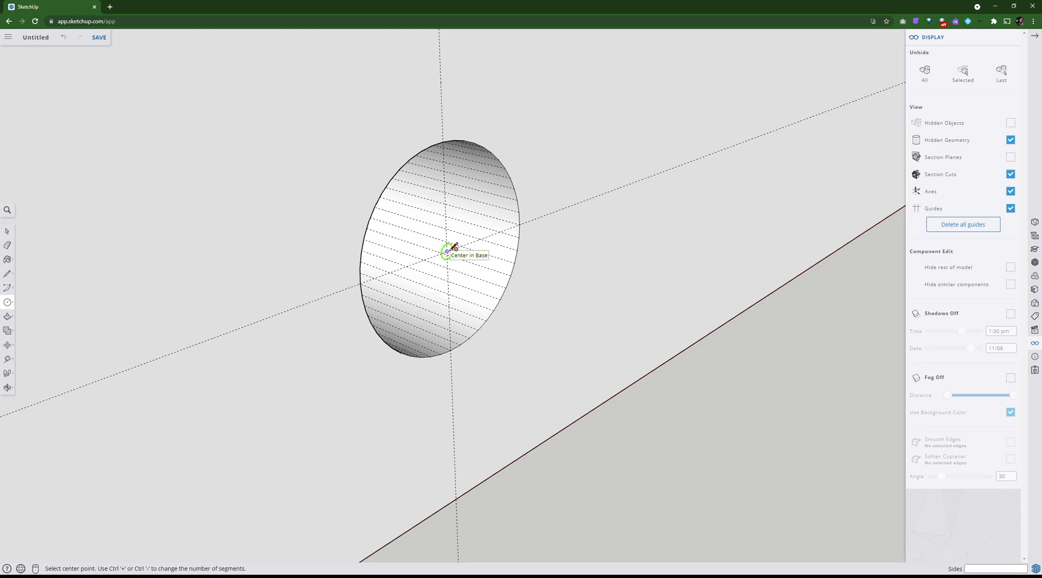
key("Right")
key("Left")
left_click(447, 252)
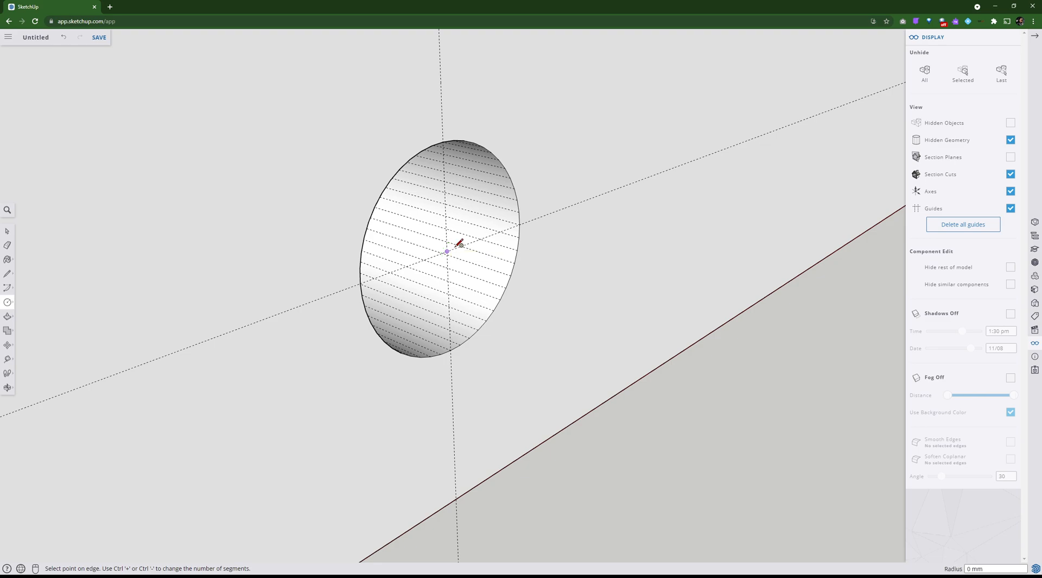
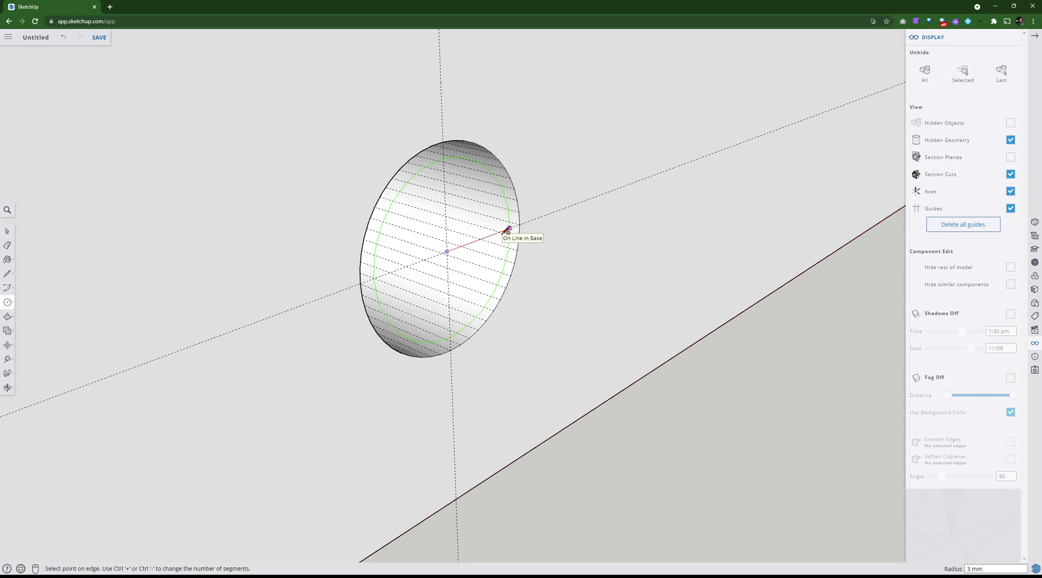
type("3")
key("Return")
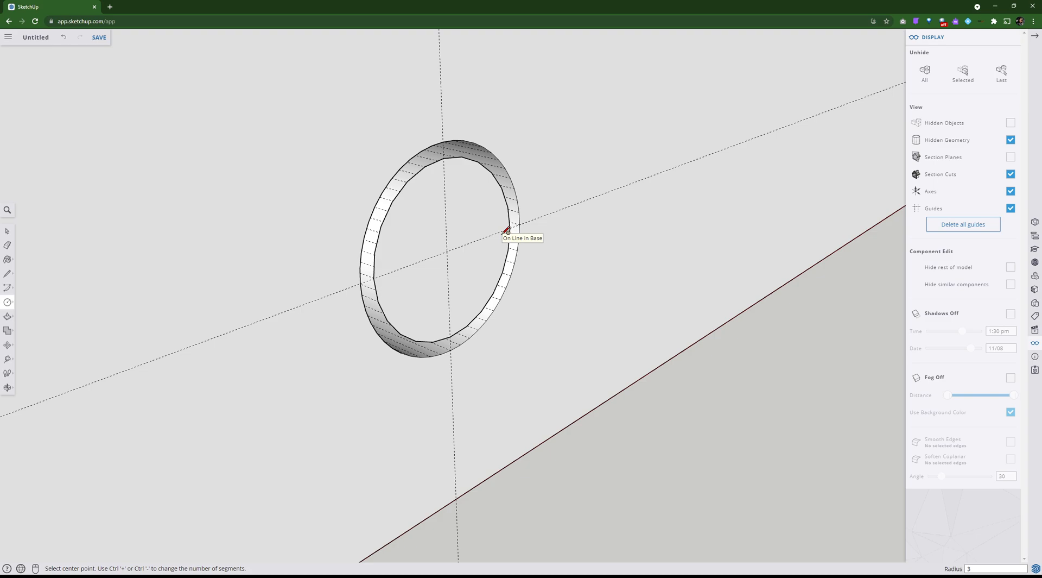
key("Return")
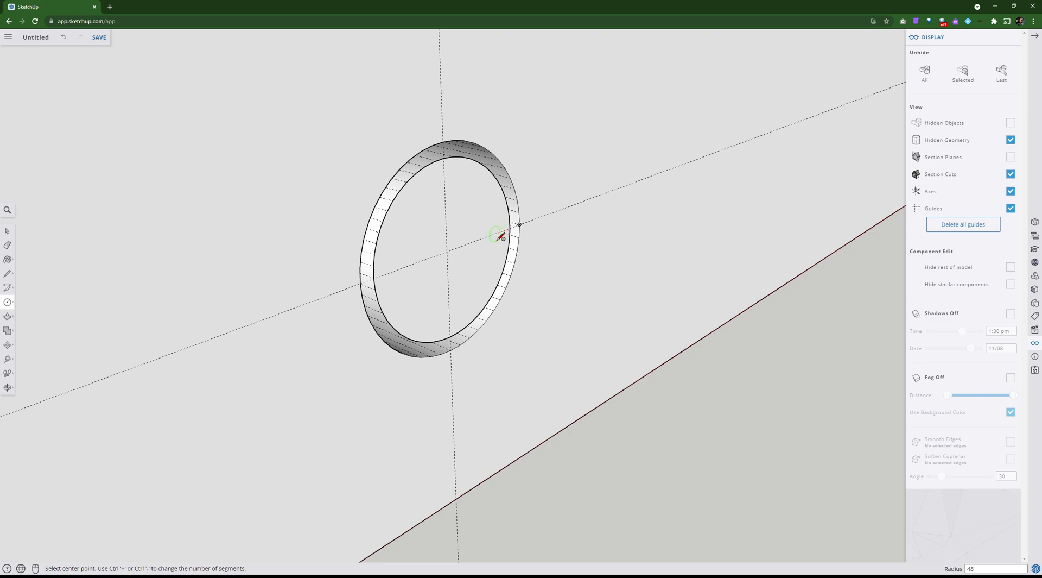
Extrude the 3 mm radius circle 65 mm through the hole to the base's far side to form the axle
scroll(495, 236, "down", 2)
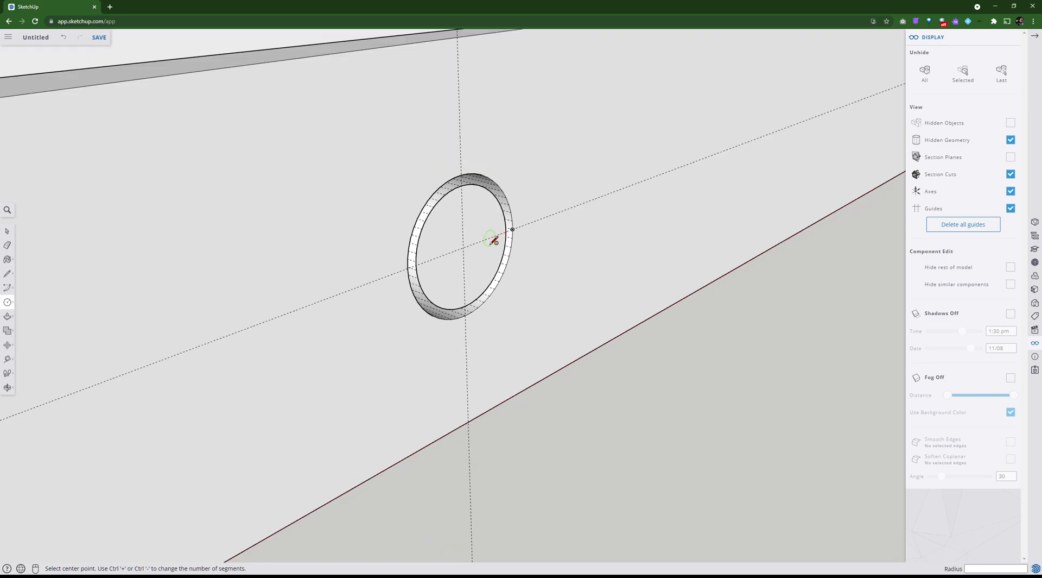
left_click(7, 316)
left_click(472, 291)
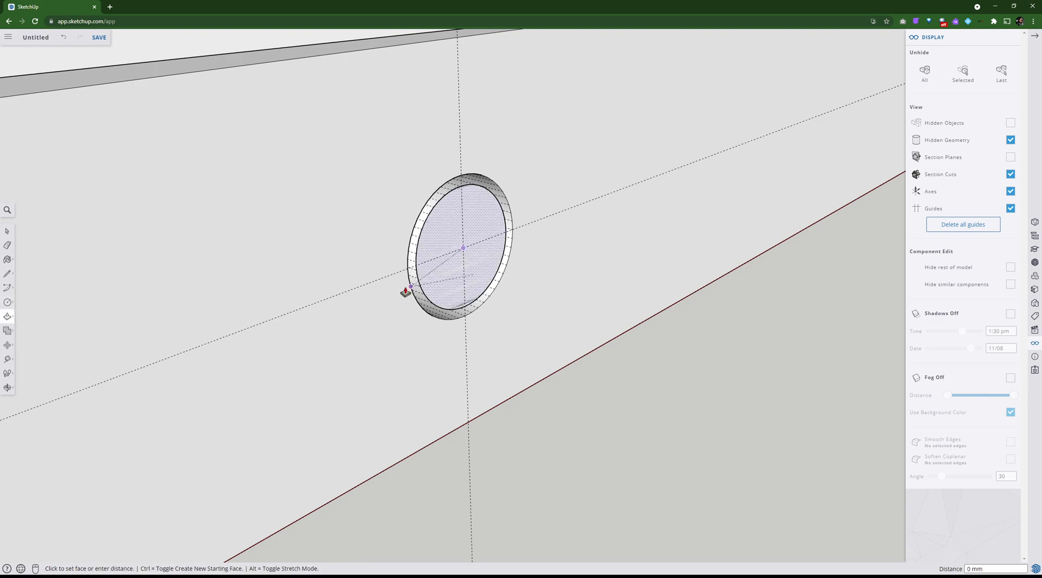
scroll(404, 296, "down", 3)
mouse_move(190, 291)
middle_mouse_down()
mouse_move(402, 289)
mouse_move(344, 249)
middle_mouse_up()
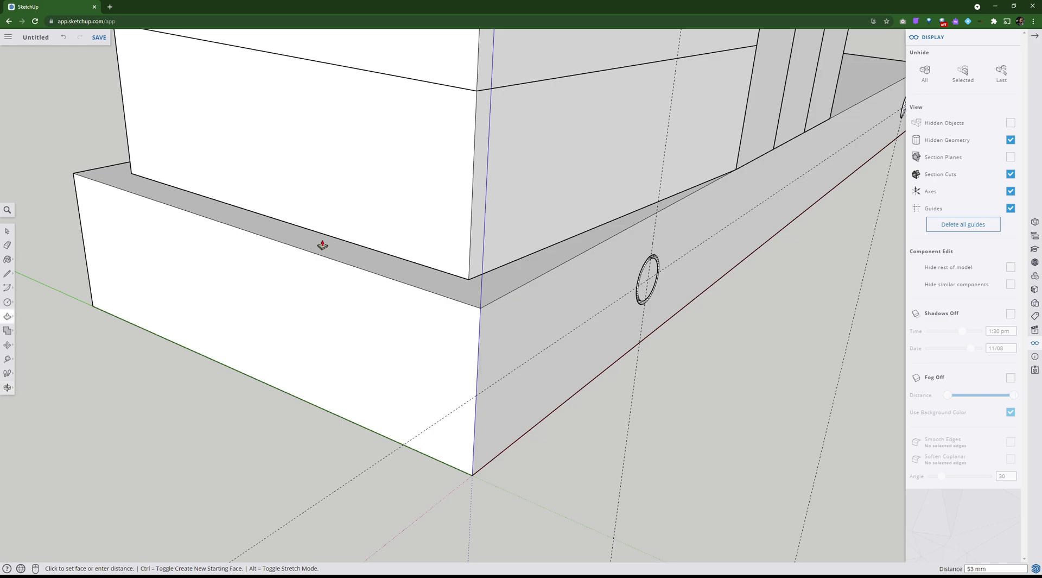
left_click(70, 174)
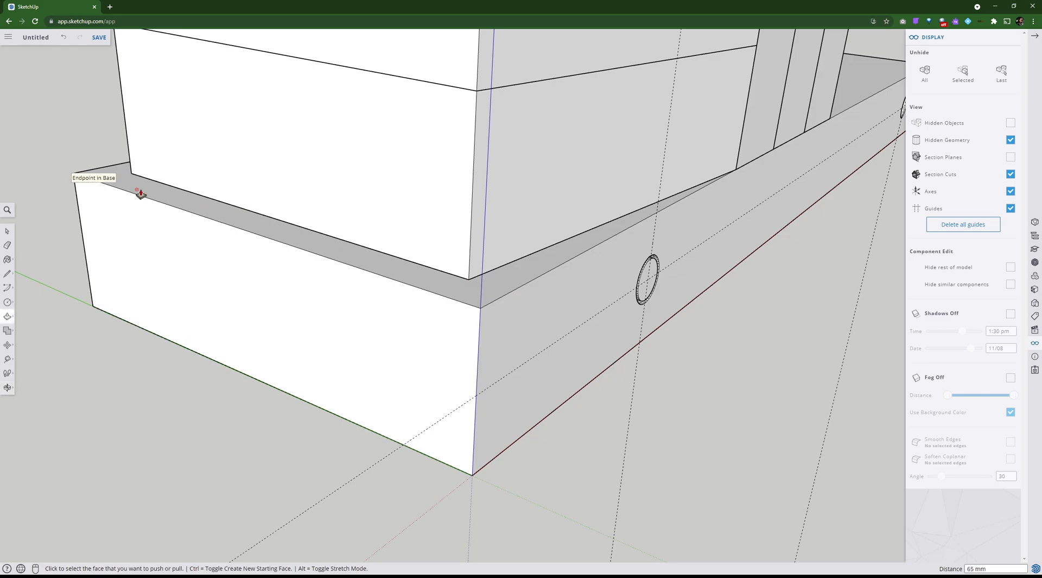
Select the whole axle and make it a component with the definition name "door"
middle_click_drag(565, 302, 63, 155)
left_click(7, 231)
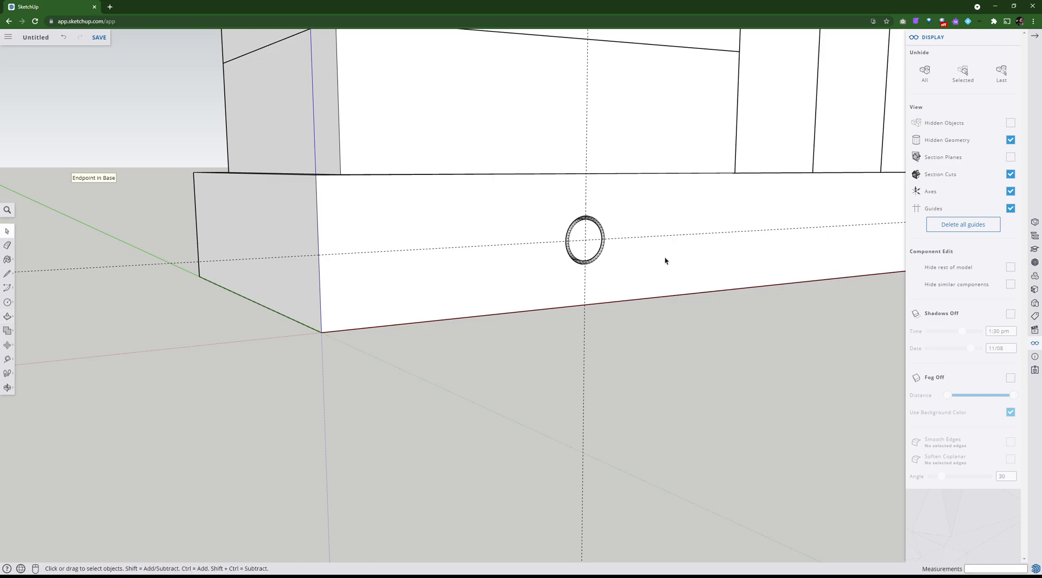
left_click(572, 250)
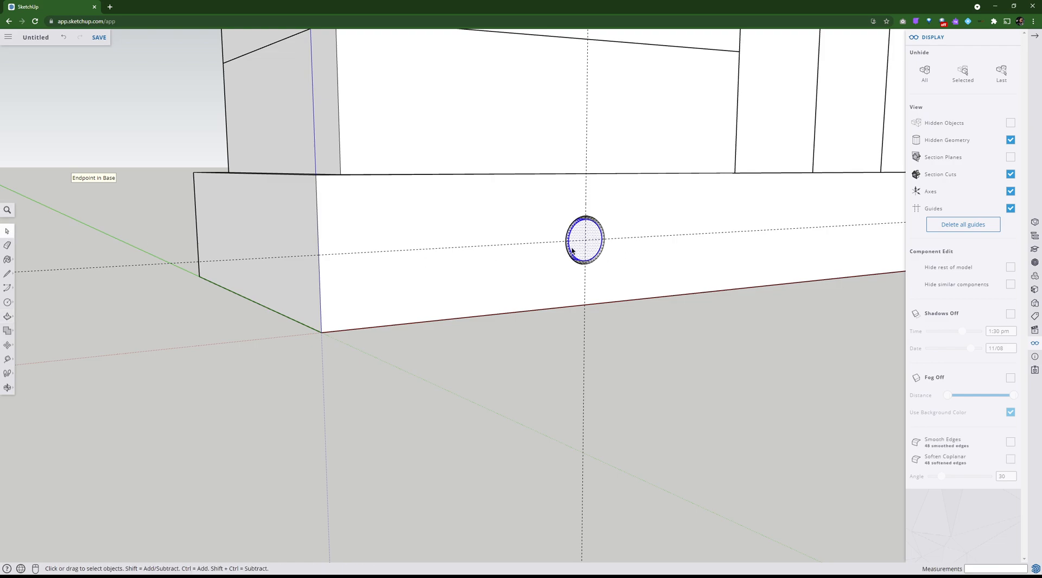
scroll(572, 250, "up", 5)
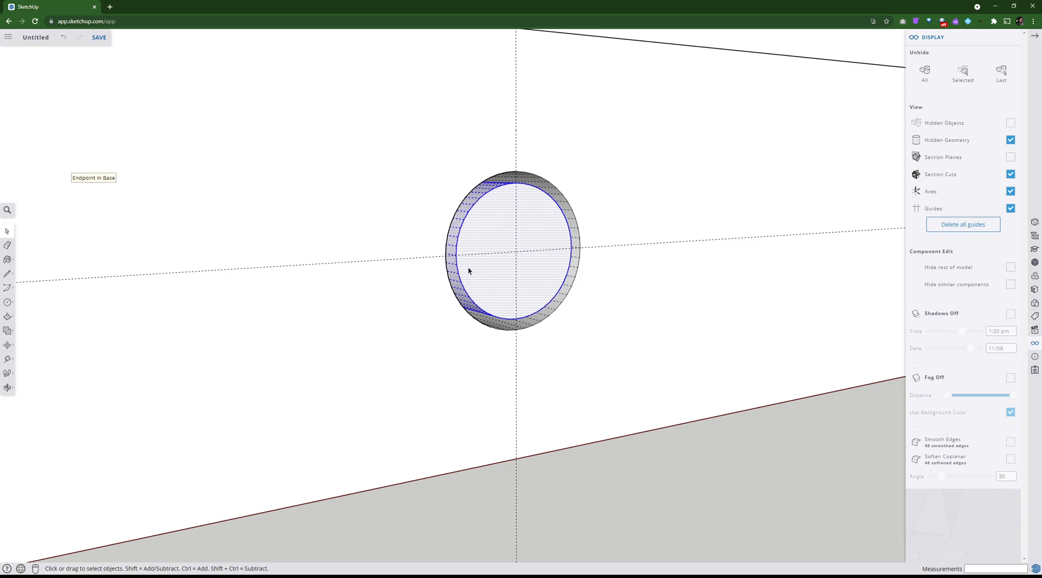
middle_click_drag(219, 323, 396, 340)
scroll(513, 335, "down", 6)
scroll(567, 333, "up", 5)
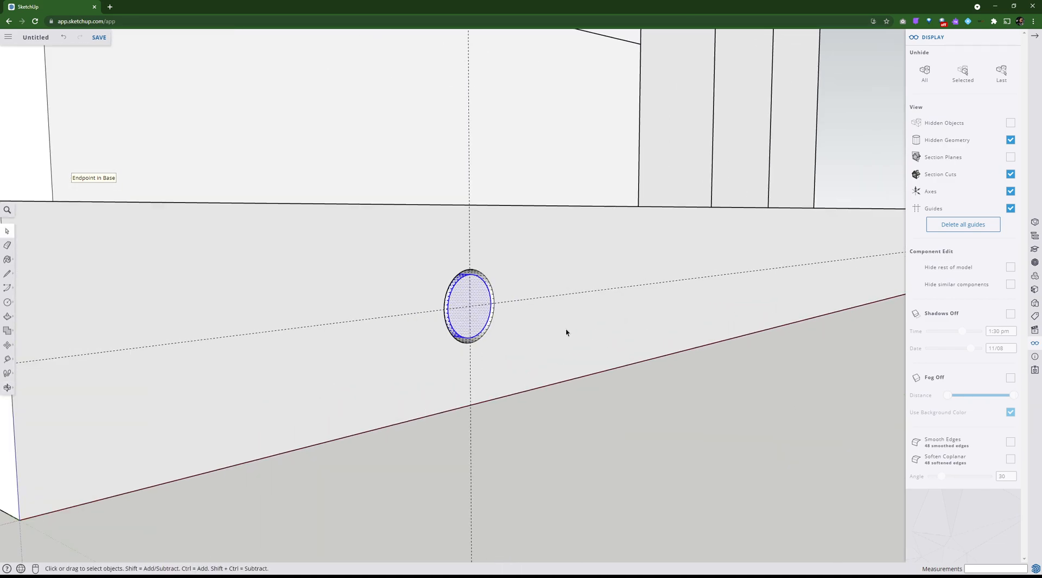
scroll(567, 332, "up", 3)
right_click(459, 308)
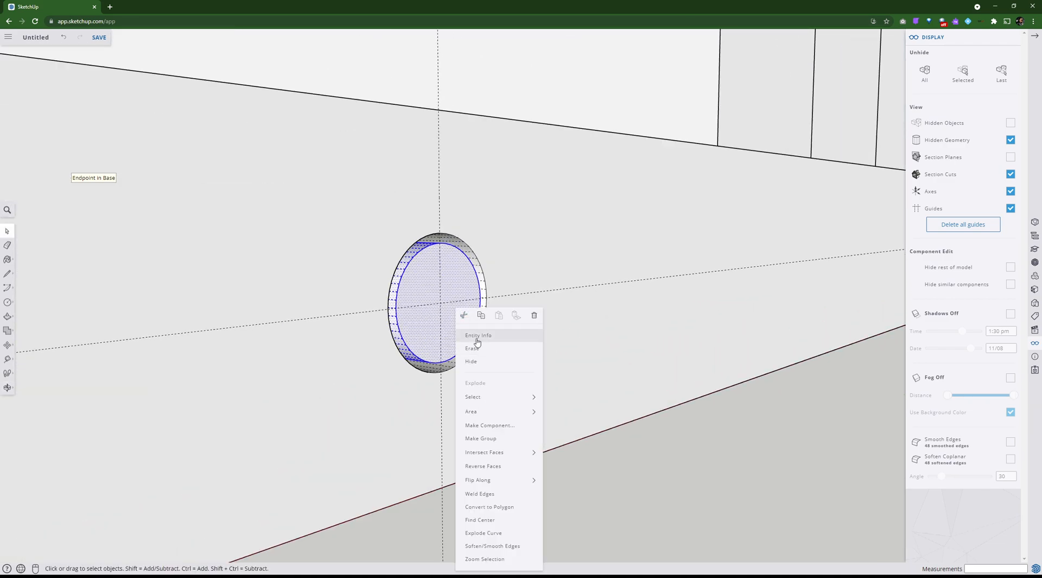
mouse_move(480, 451)
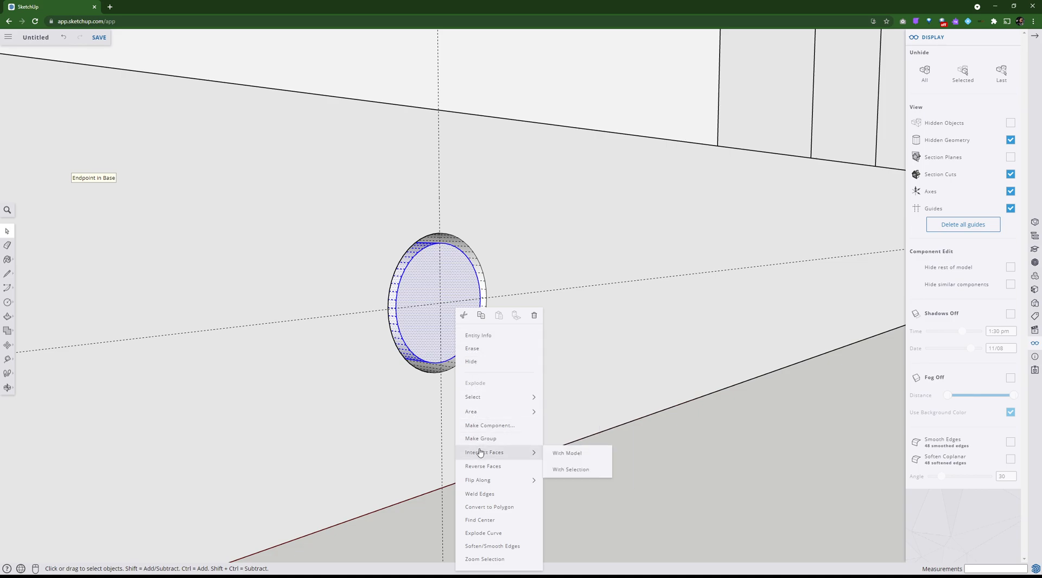
left_click(486, 426)
type("dOOR")
key("BackSpace")
key("BackSpace")
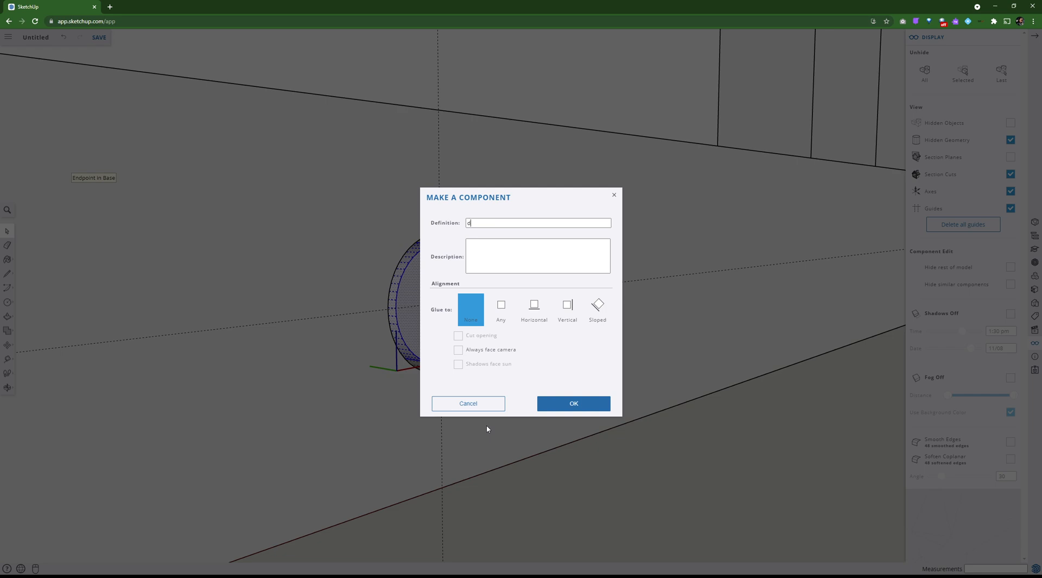
type("oor")
key("Return")
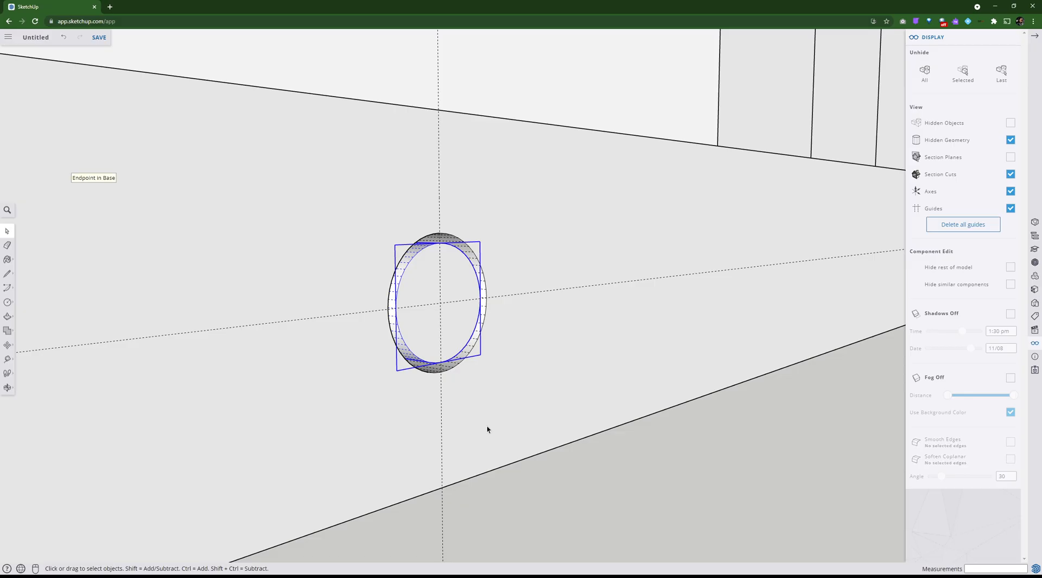
Draw a 48-segment wheel circle with a 26 mm radius on the base's side, centred on the hood-end axle
scroll(486, 427, "down", 5)
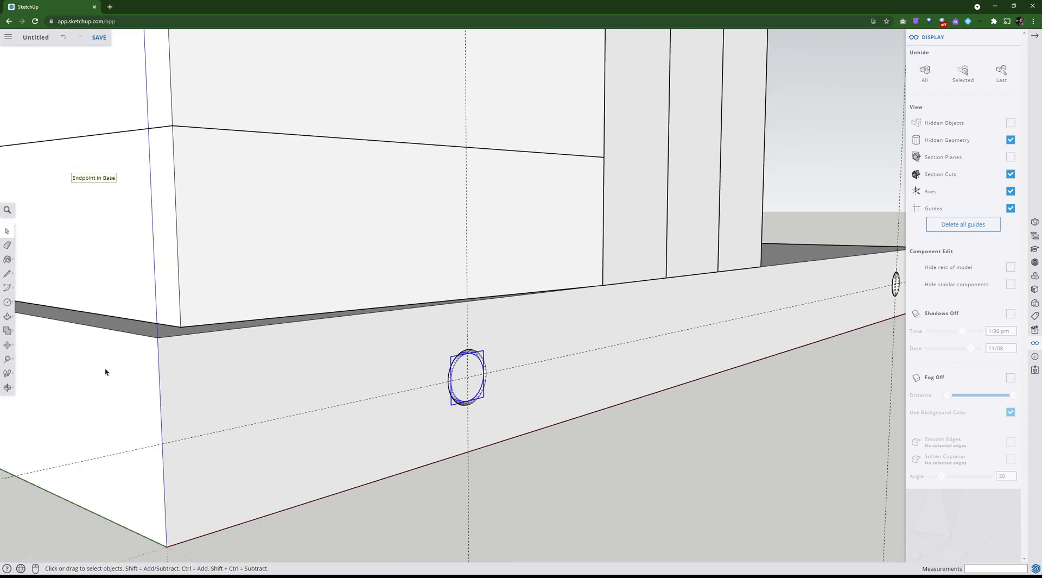
left_click(6, 303)
scroll(478, 388, "up", 3)
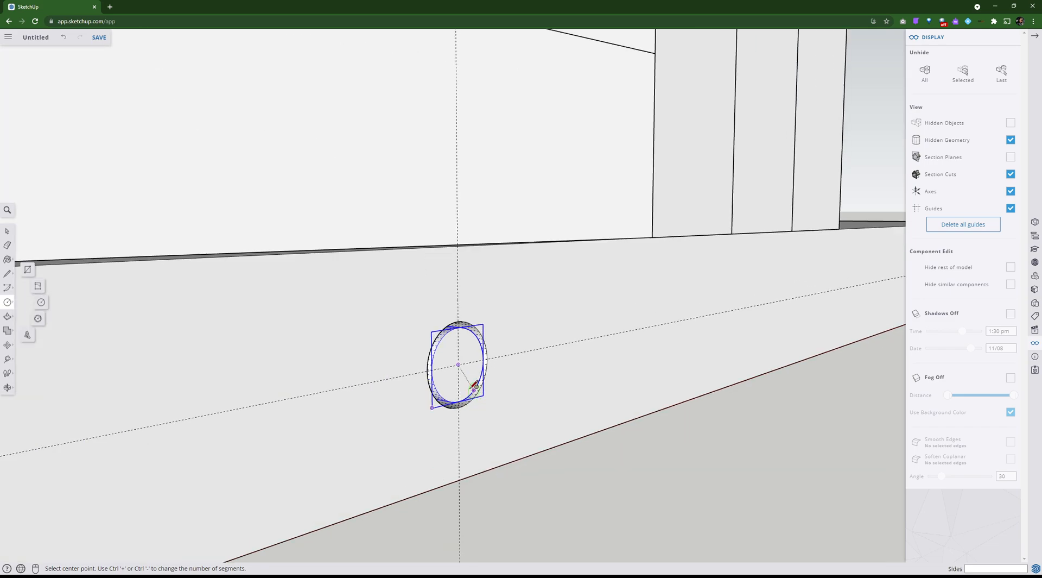
left_click(458, 364)
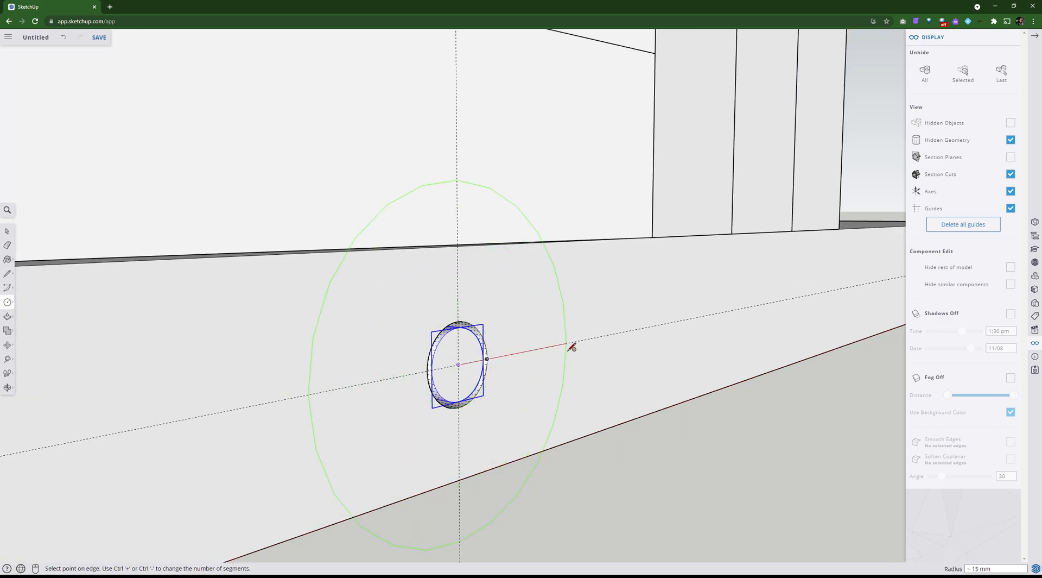
scroll(580, 341, "down", 4)
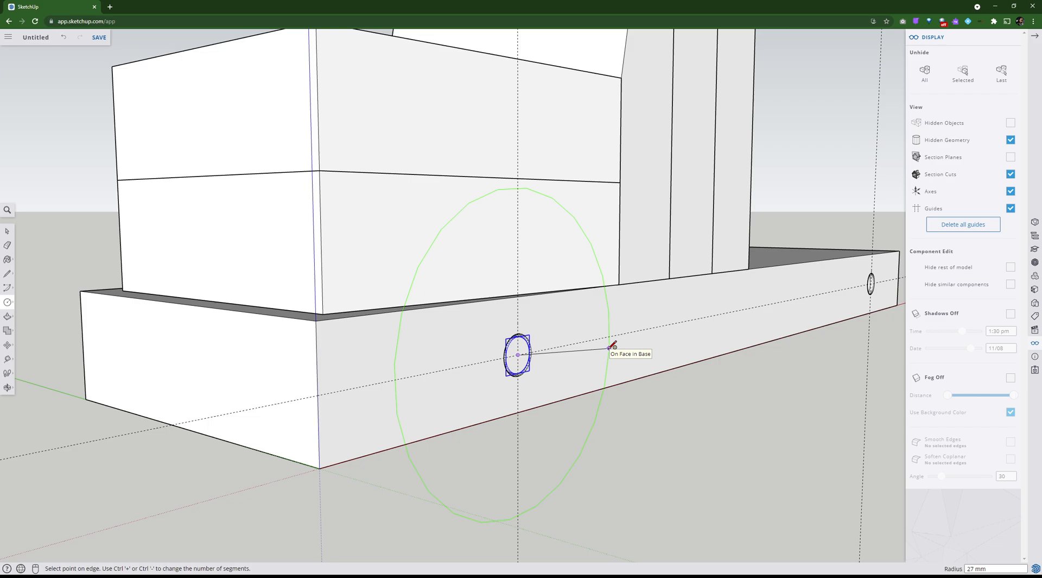
type("26")
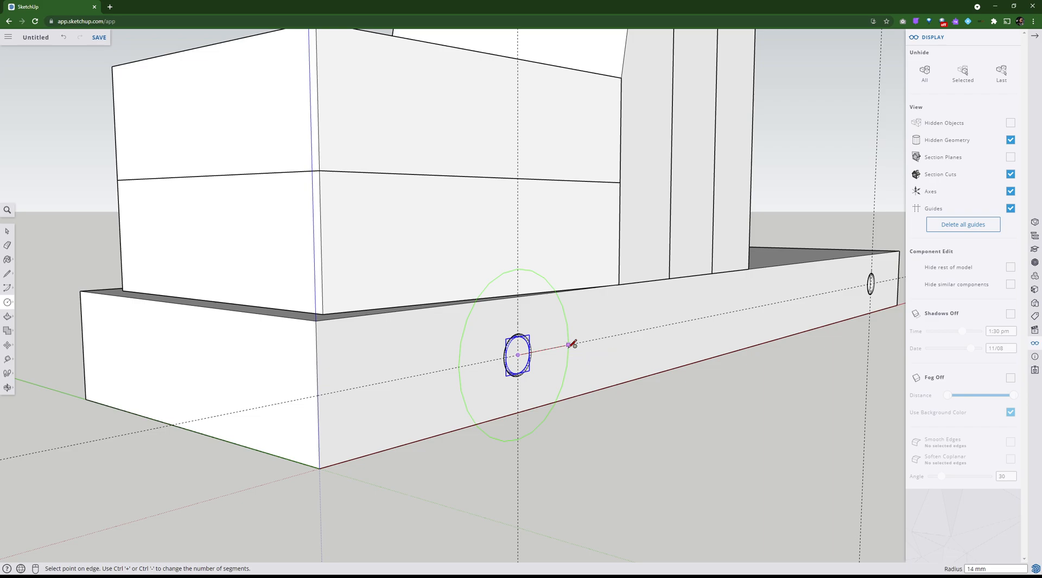
type("26")
key("Return")
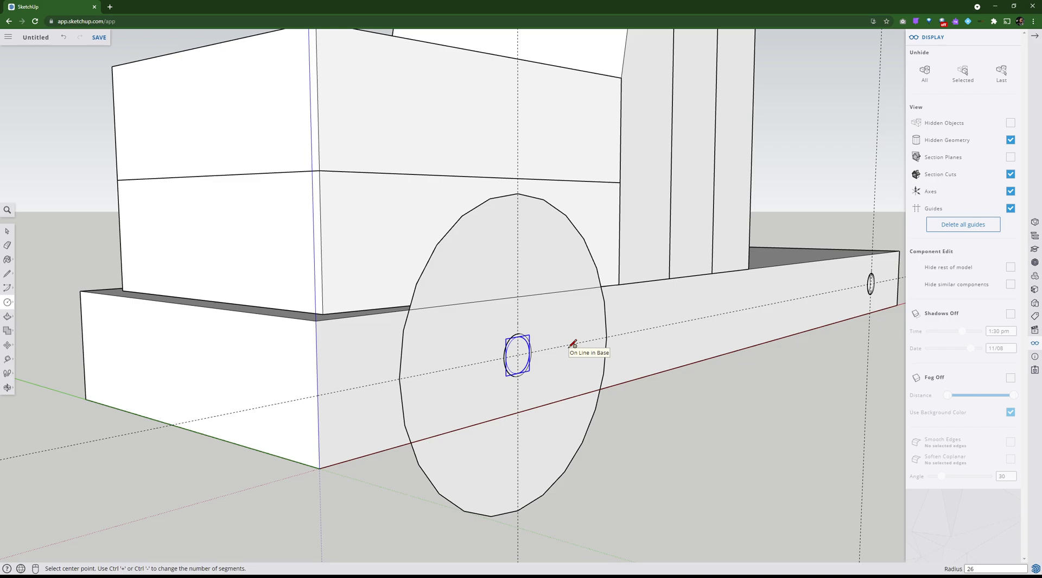
key("Return")
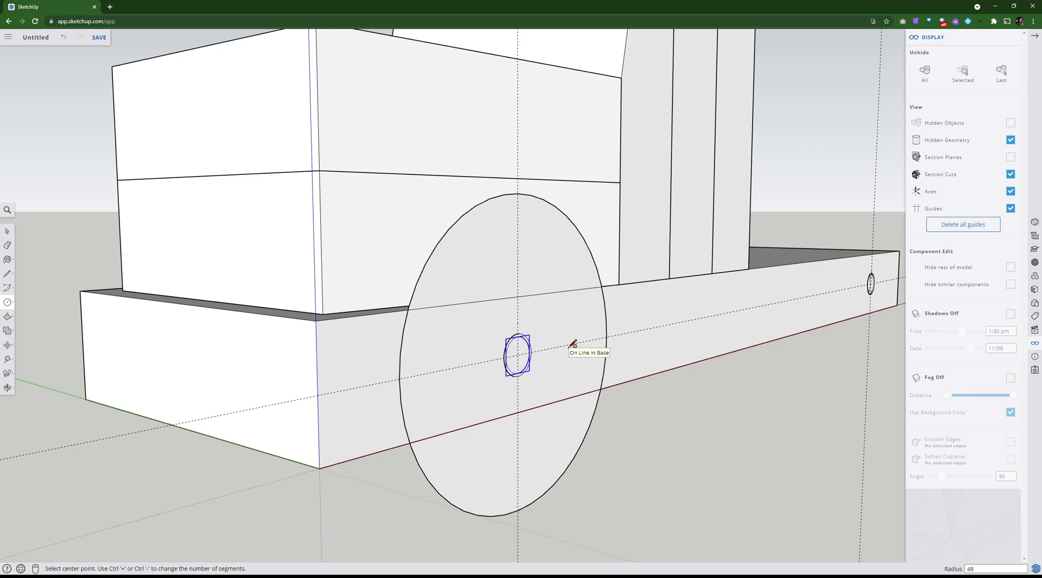
Draw a concentric inner circle with a radius of about 3 mm at the centre of the wheel circle
scroll(518, 353, "up", 5)
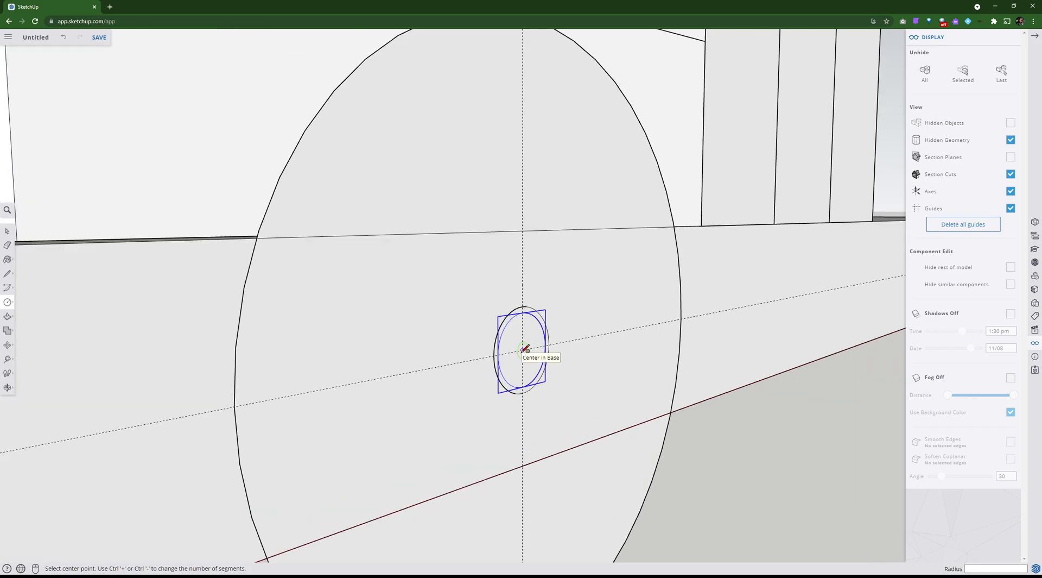
left_click(523, 349)
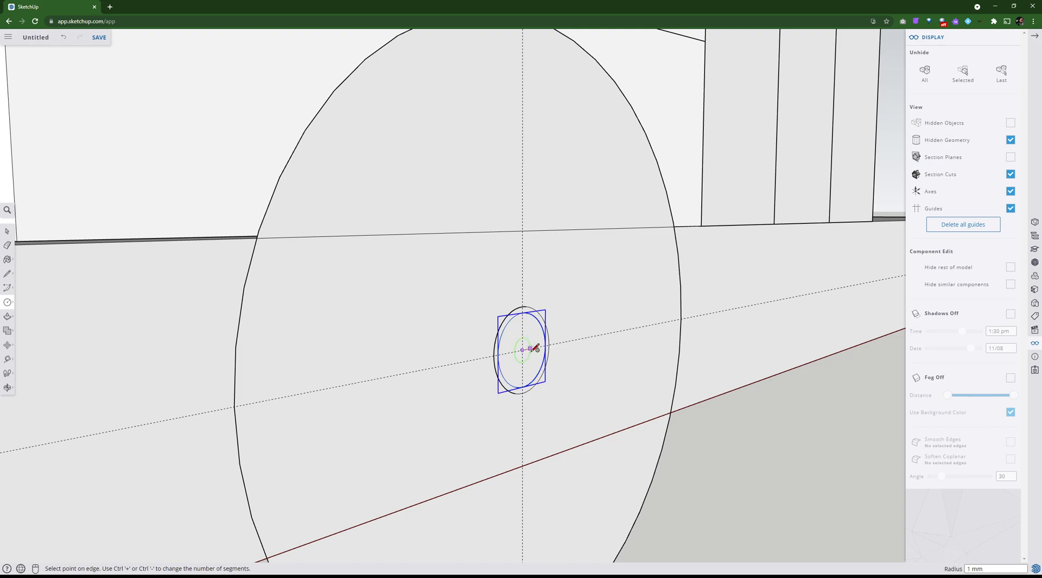
left_click(549, 346)
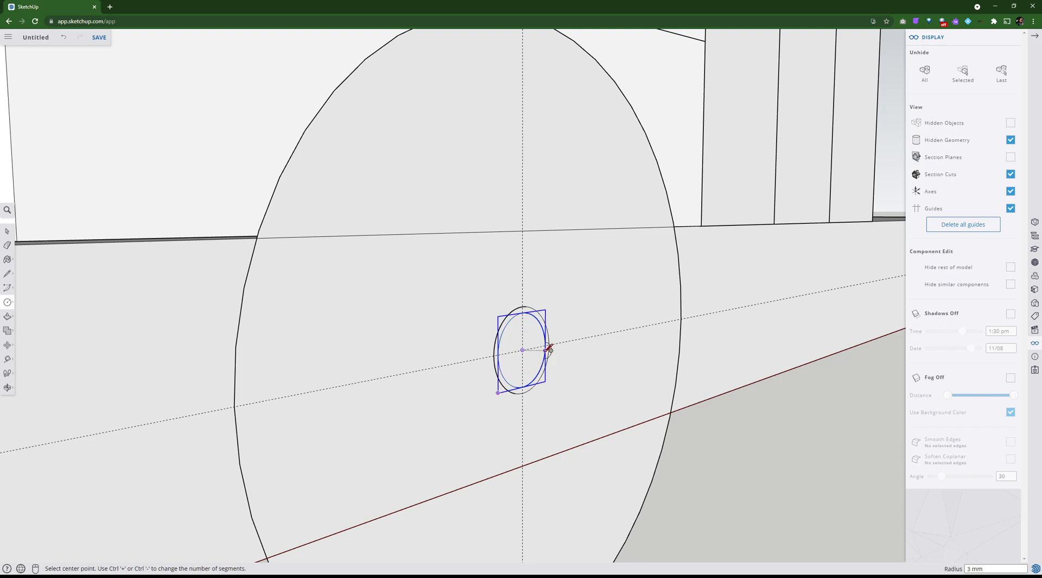
scroll(477, 411, "down", 2)
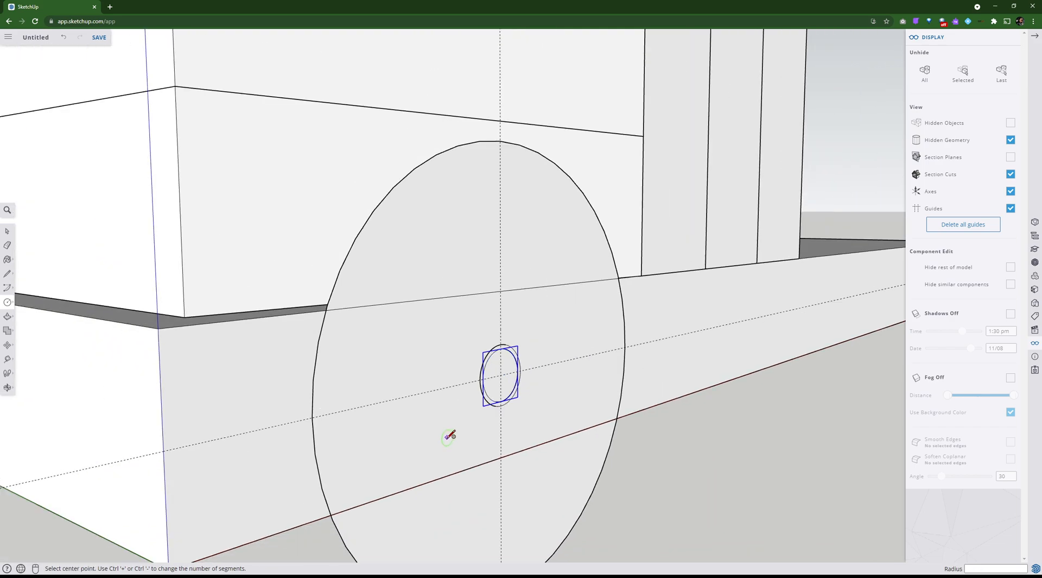
Extrude the ring between the wheel's outer and inner circles 12 mm outward from the base
left_click(7, 318)
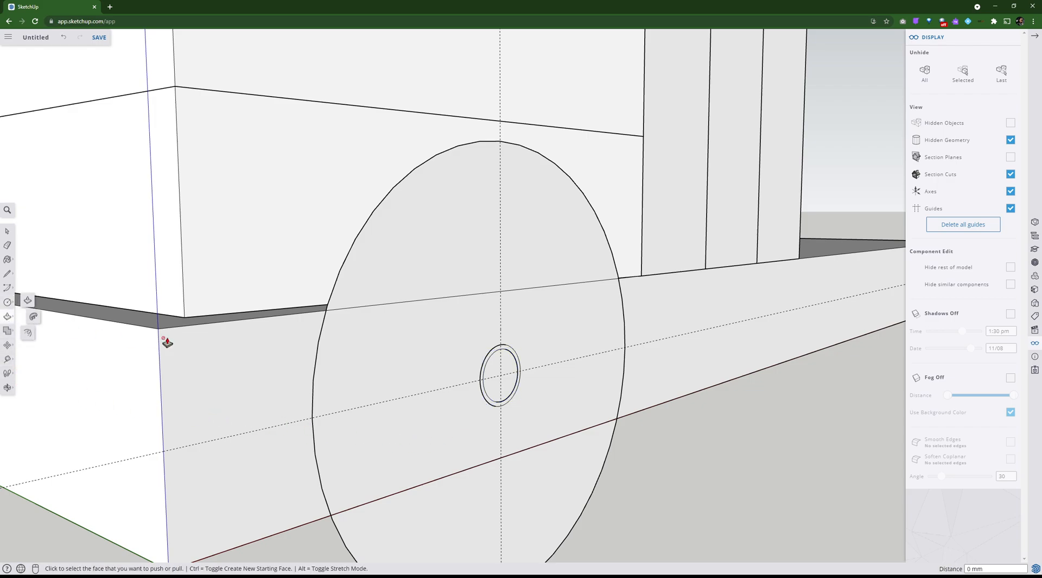
left_click(369, 366)
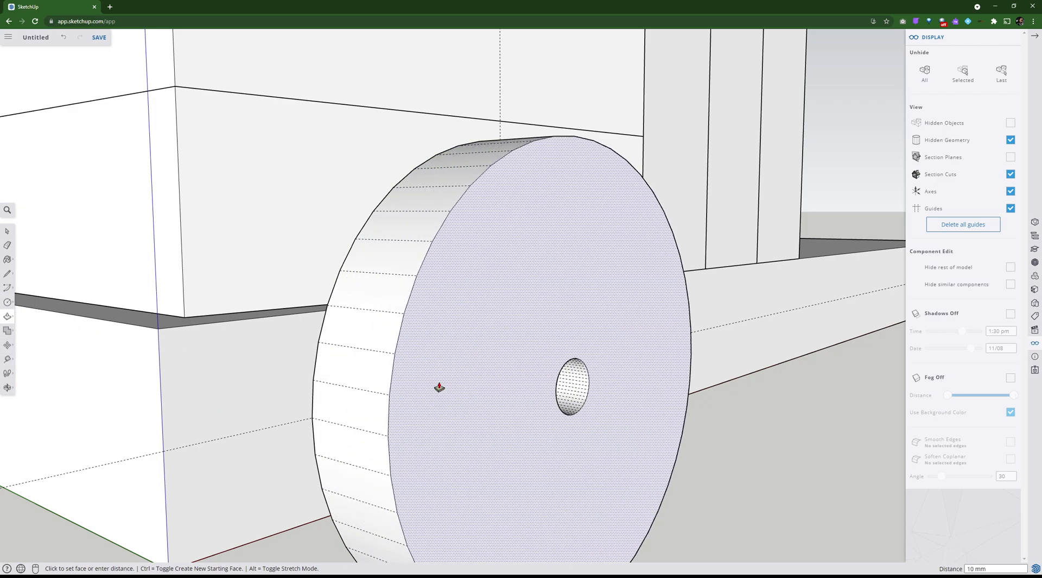
type("12")
key("Return")
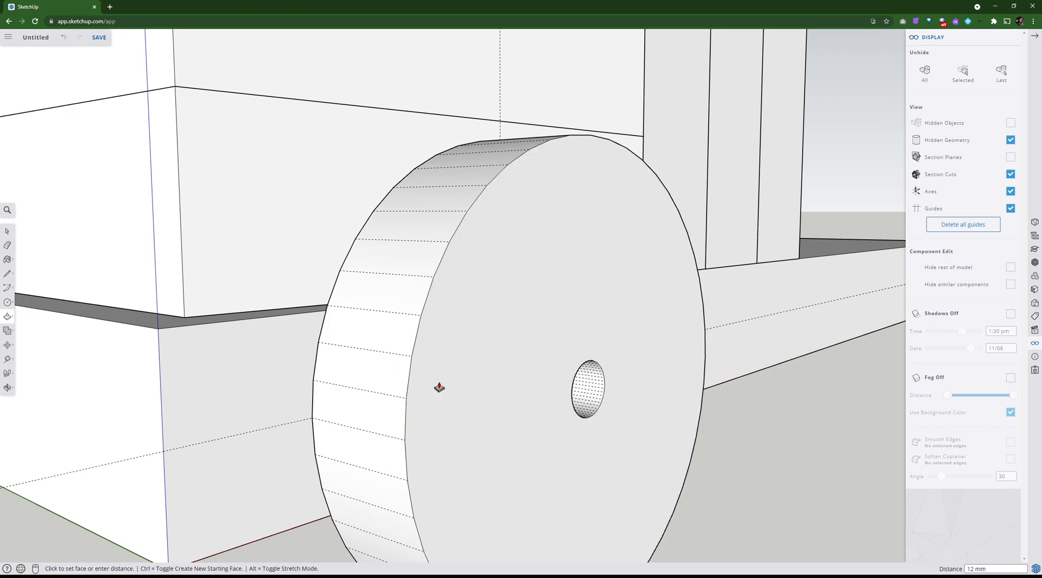
Push the wheel's outer face 7 mm back toward the base
scroll(439, 387, "down", 8)
middle_click_drag(405, 376, 470, 380)
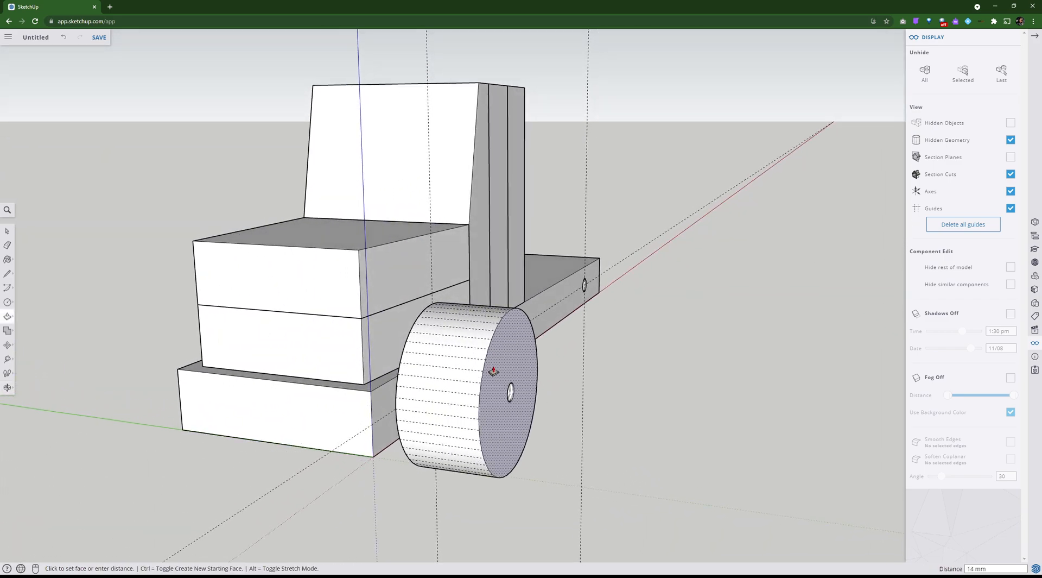
middle_click_drag(553, 368, 475, 353)
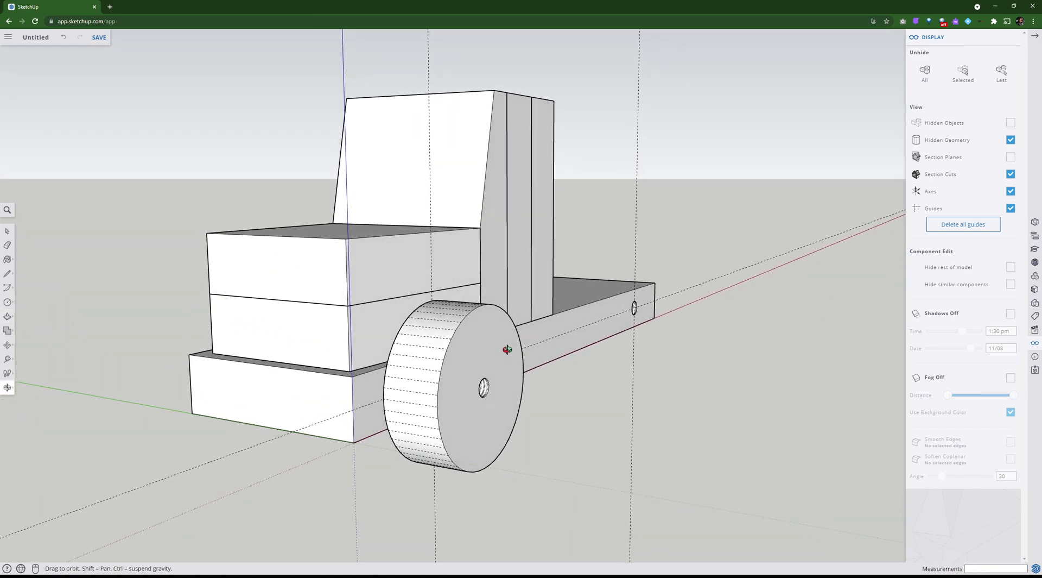
scroll(474, 353, "up", 5)
left_click(471, 353)
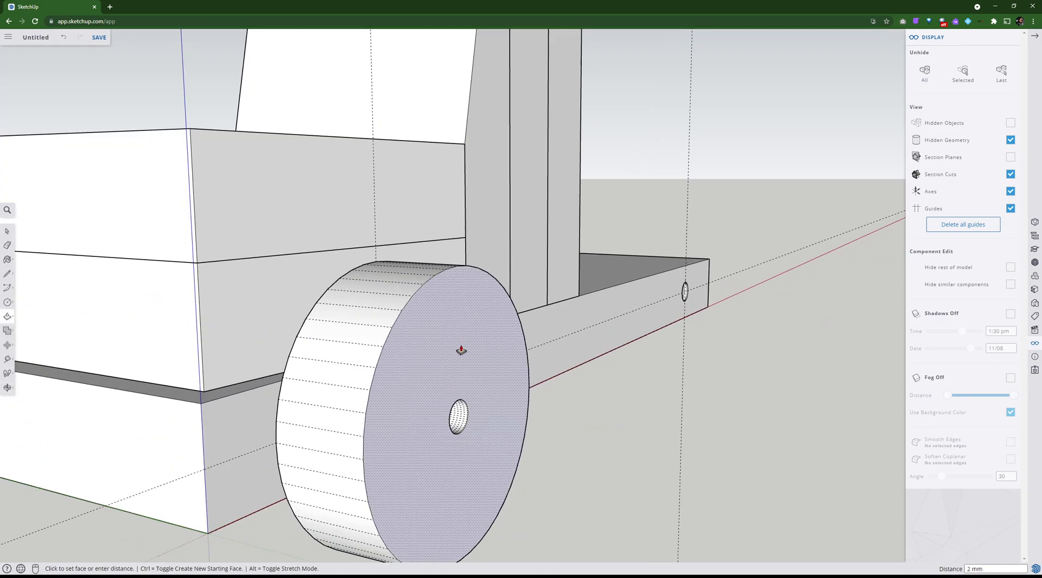
type("7 mm")
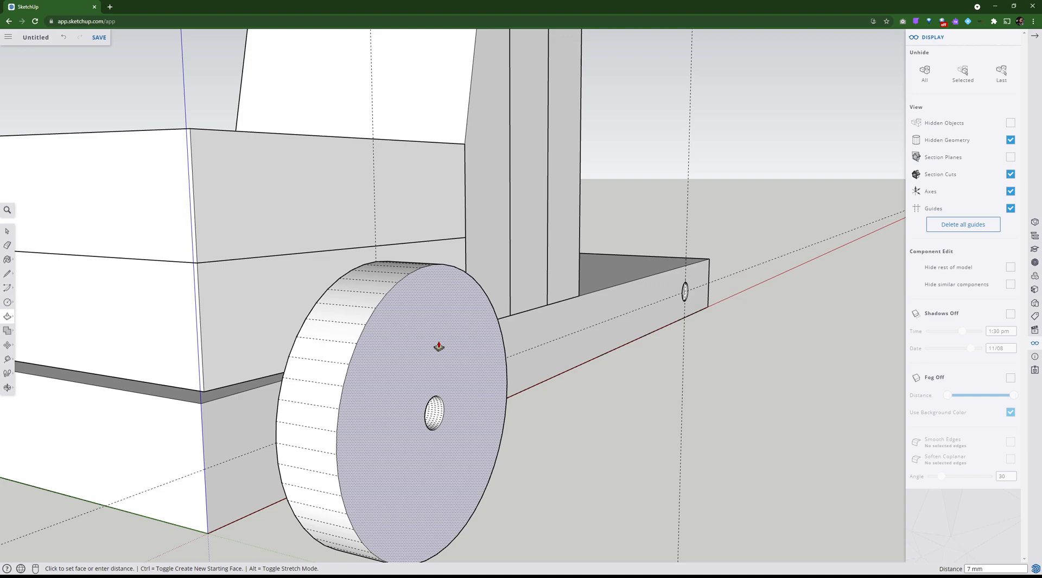
key("Return")
scroll(438, 348, "down", 2)
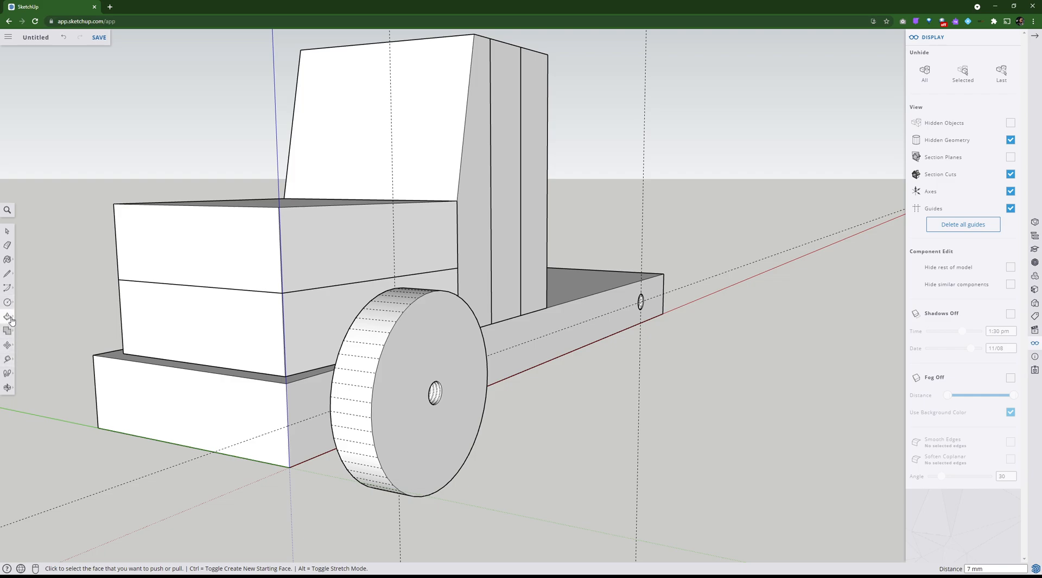
left_click(9, 356)
left_click(8, 345)
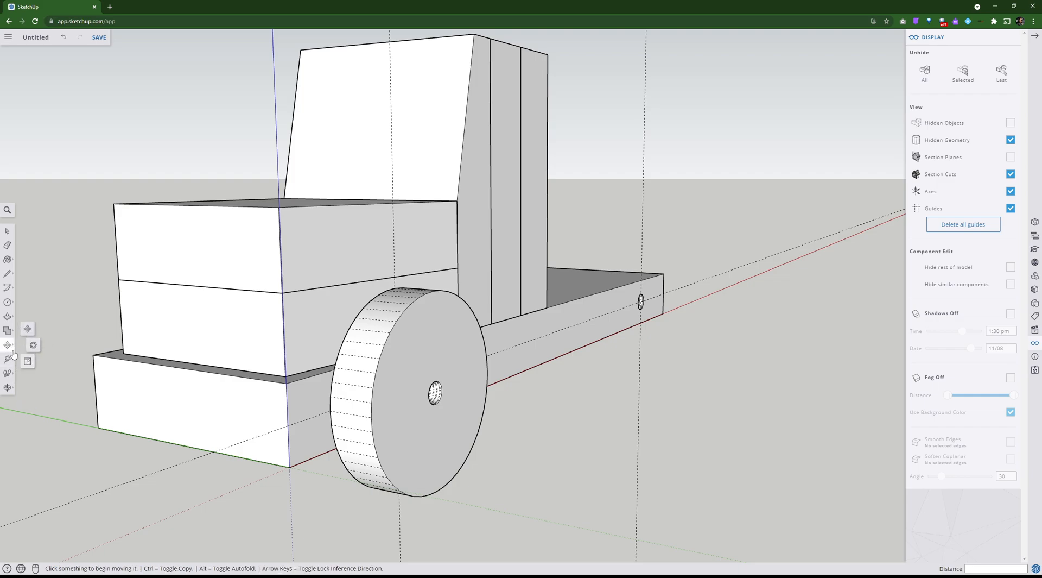
left_click(7, 359)
left_click(8, 318)
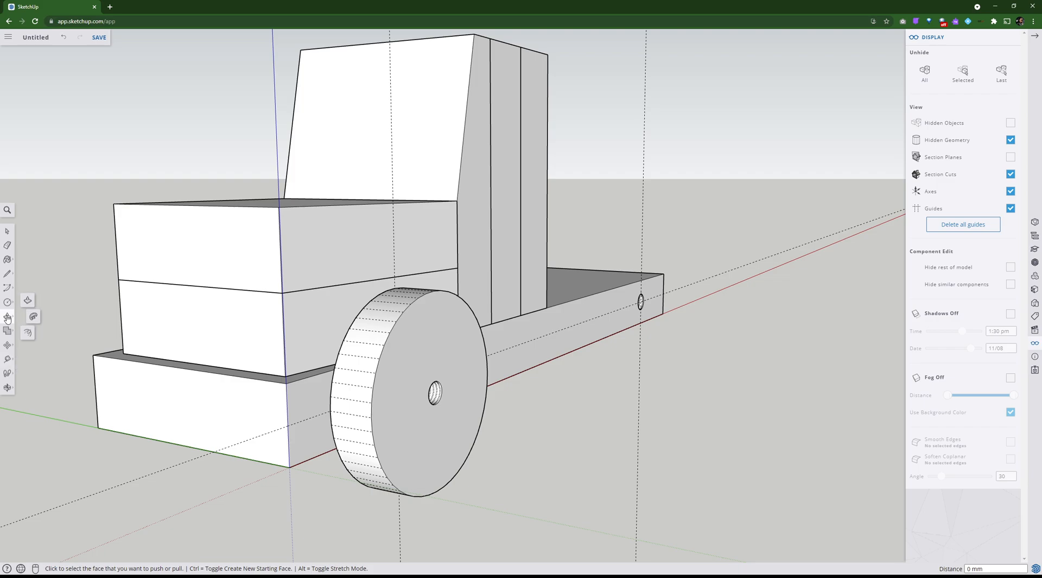
left_click(27, 334)
left_click(422, 392)
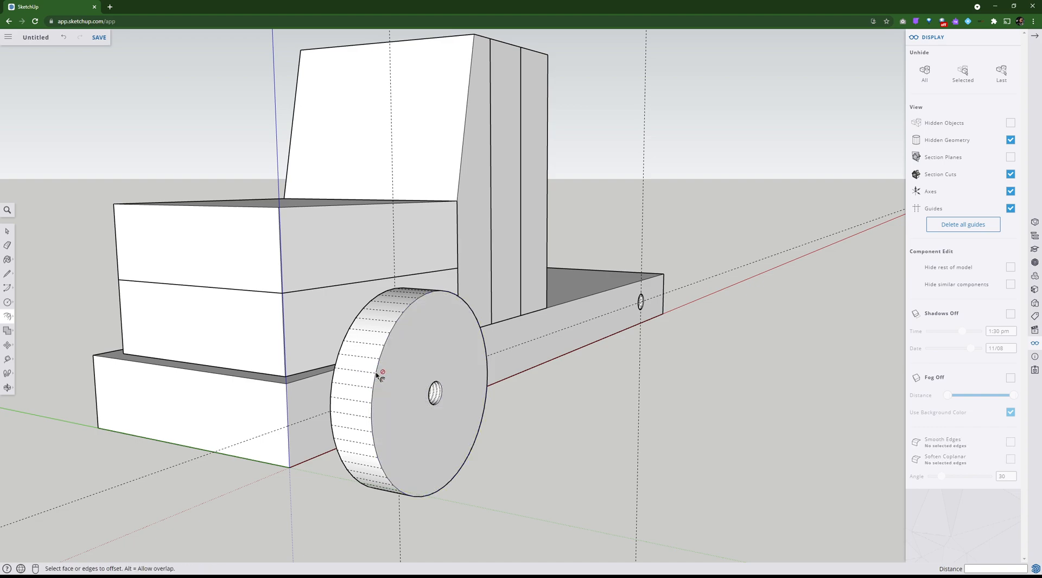
left_click(371, 431)
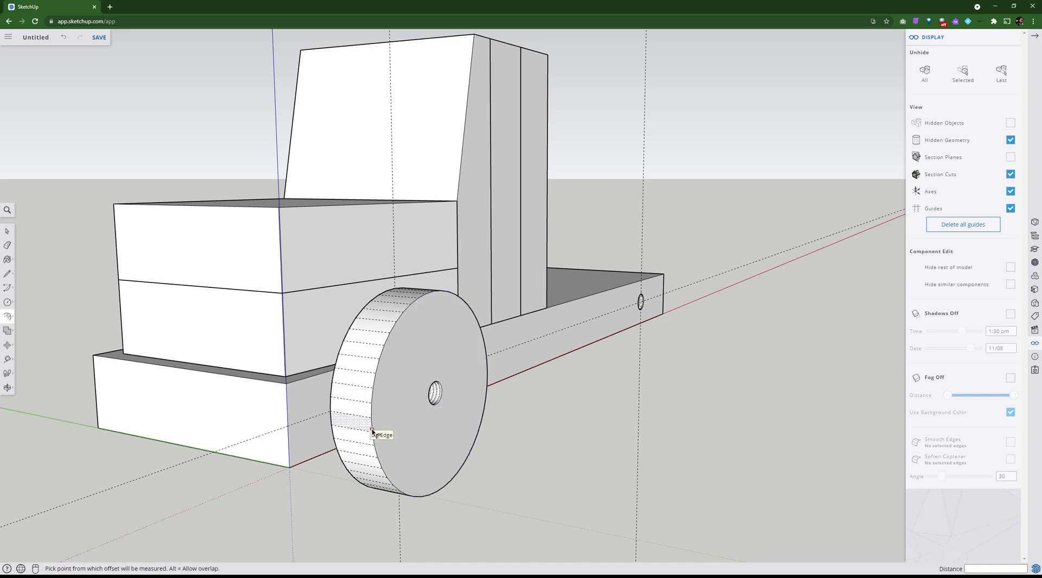
scroll(372, 433, "up", 5)
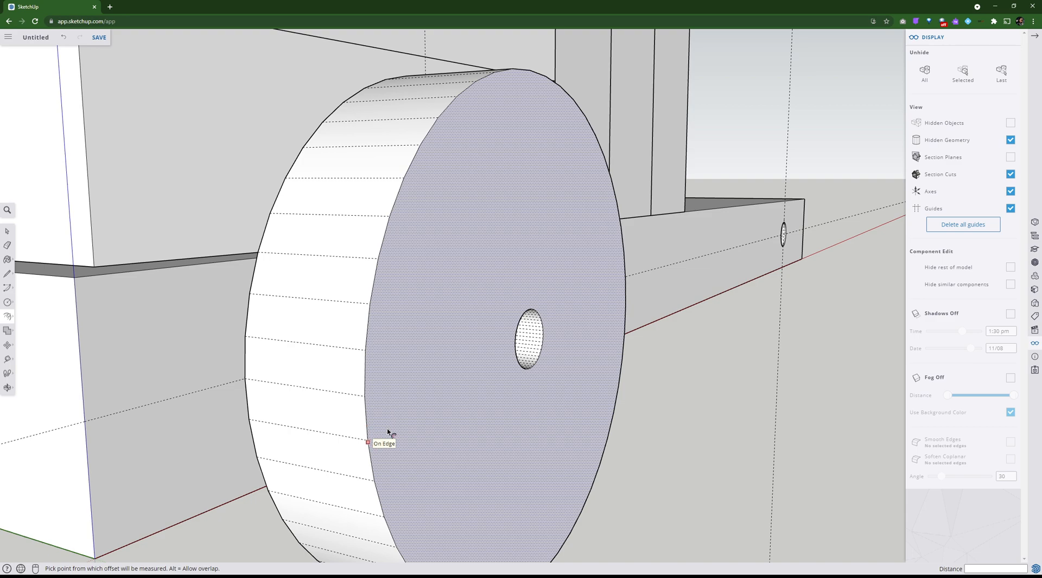
left_click(388, 431)
left_click(401, 418)
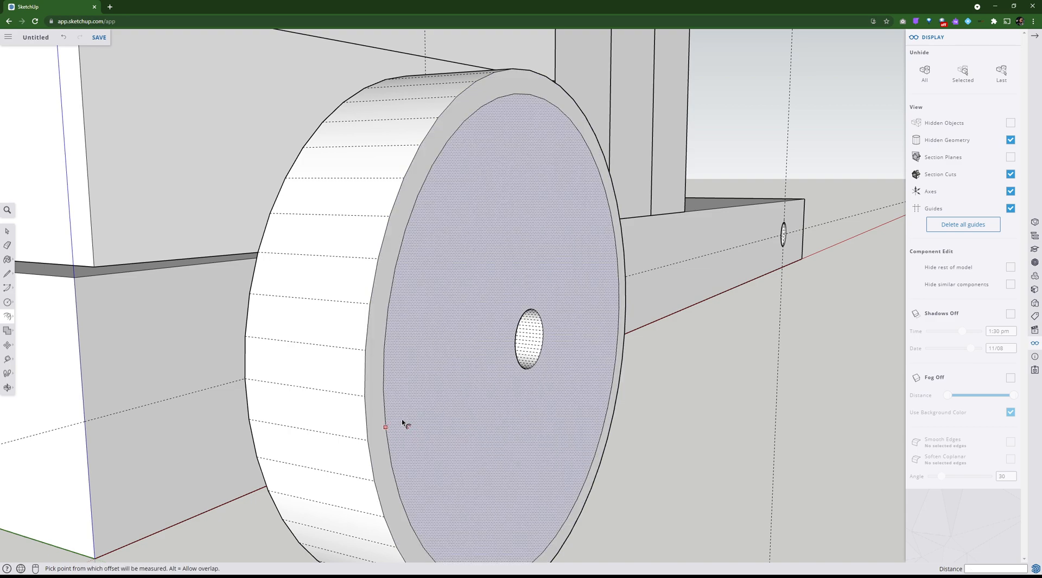
key("ctrl+z")
left_click(375, 427)
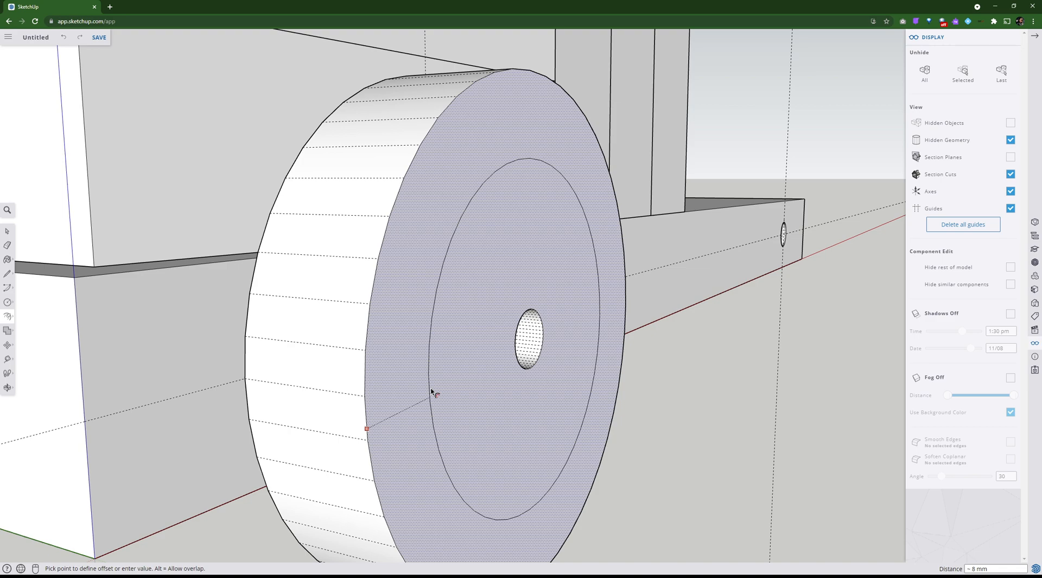
scroll(431, 387, "down", 2)
key("Escape")
Place a vertical guide 12 mm out from the base's front corner edge, in the plane of the wheel's outer face
left_click(7, 358)
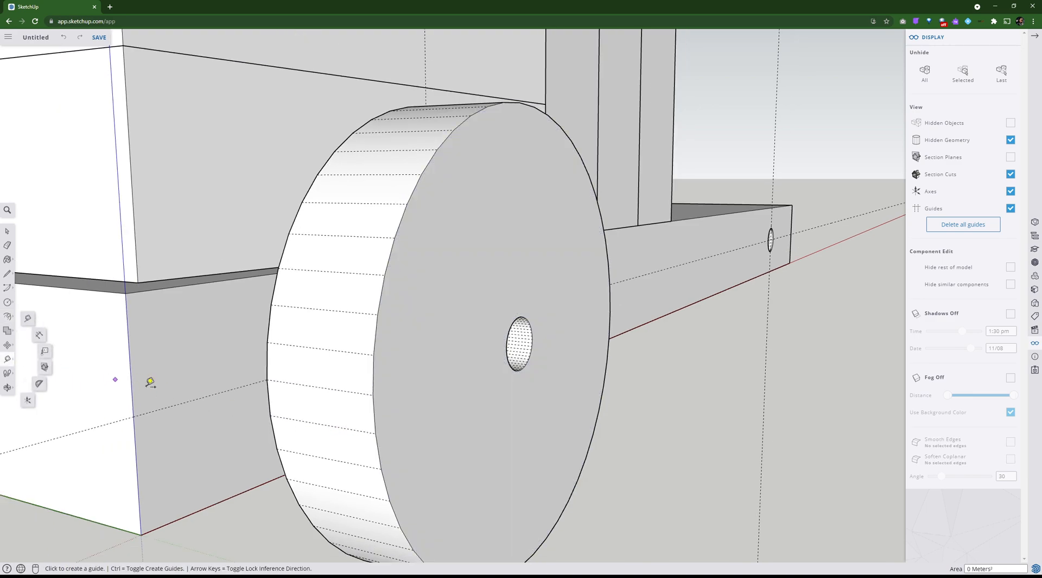
left_click(266, 379)
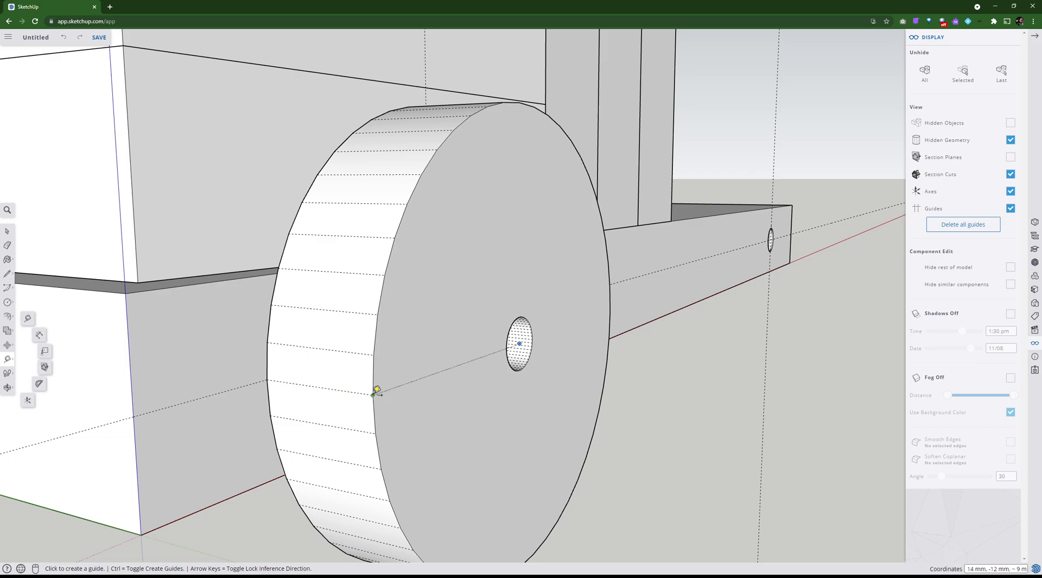
left_click(373, 394)
left_click(411, 385)
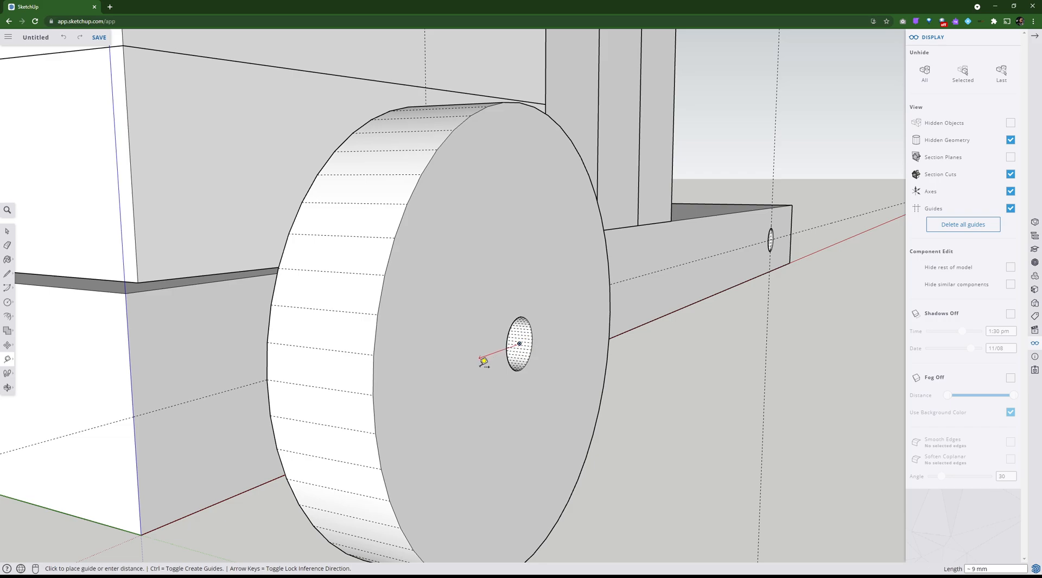
mouse_move(399, 379)
middle_mouse_down()
mouse_move(230, 407)
mouse_move(167, 386)
middle_mouse_up()
middle_click_drag(253, 374, 409, 284)
middle_click_drag(481, 329, 660, 389)
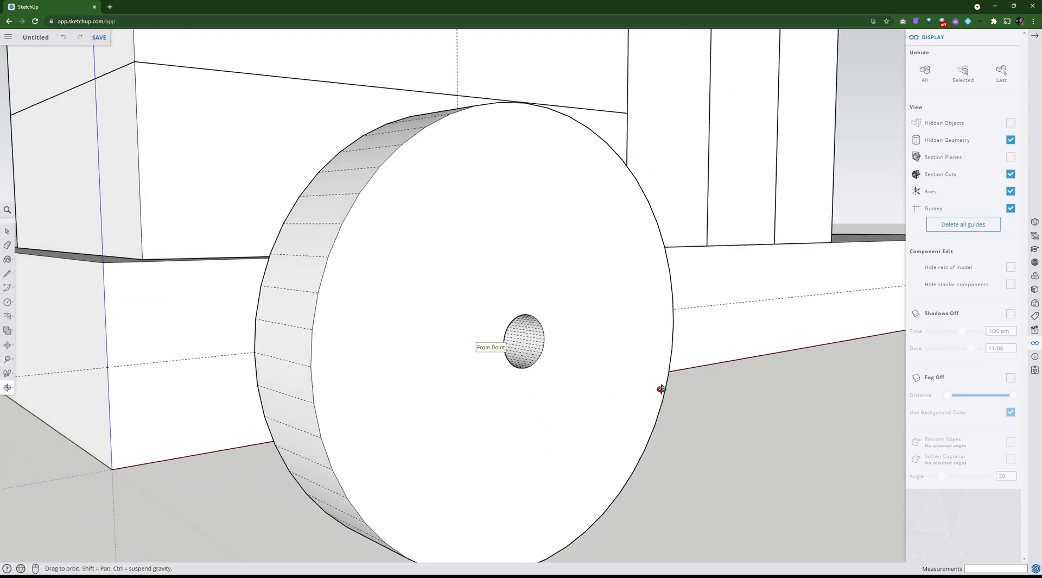
left_click(108, 367)
middle_click_drag(135, 372, 372, 391)
left_click(308, 381)
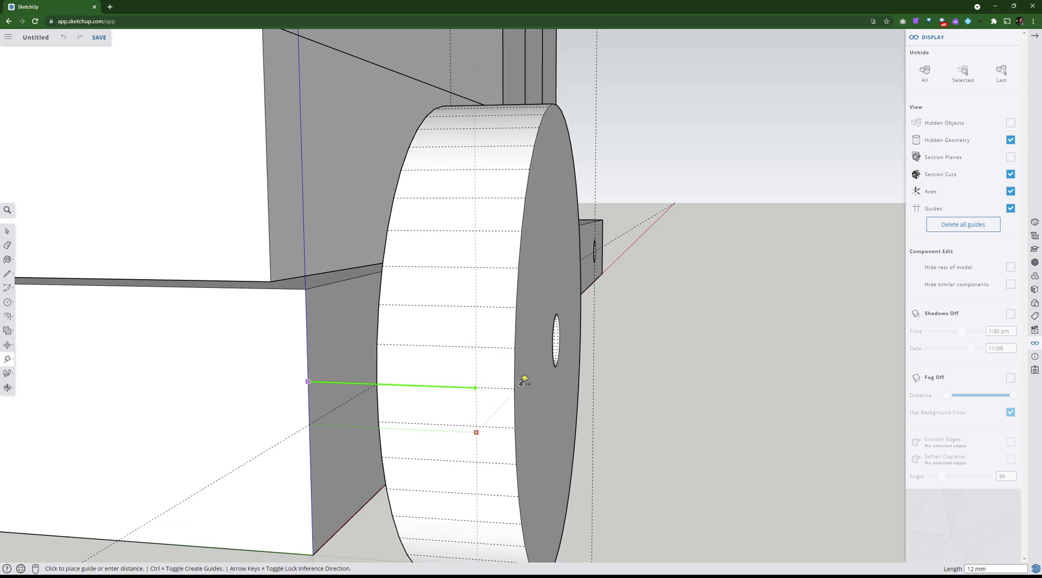
key("o")
left_click_drag(523, 382, 217, 401)
Place a parallel vertical guide from the front corner guide through the centre of the wheel's axle hole
middle_click_drag(217, 401, 157, 307)
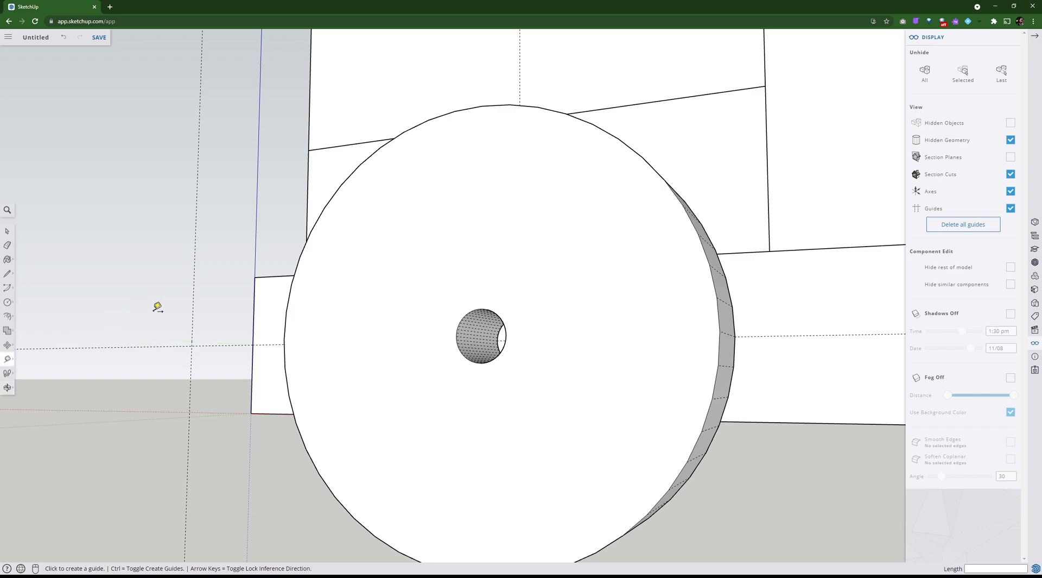
middle_click_drag(343, 342, 379, 410)
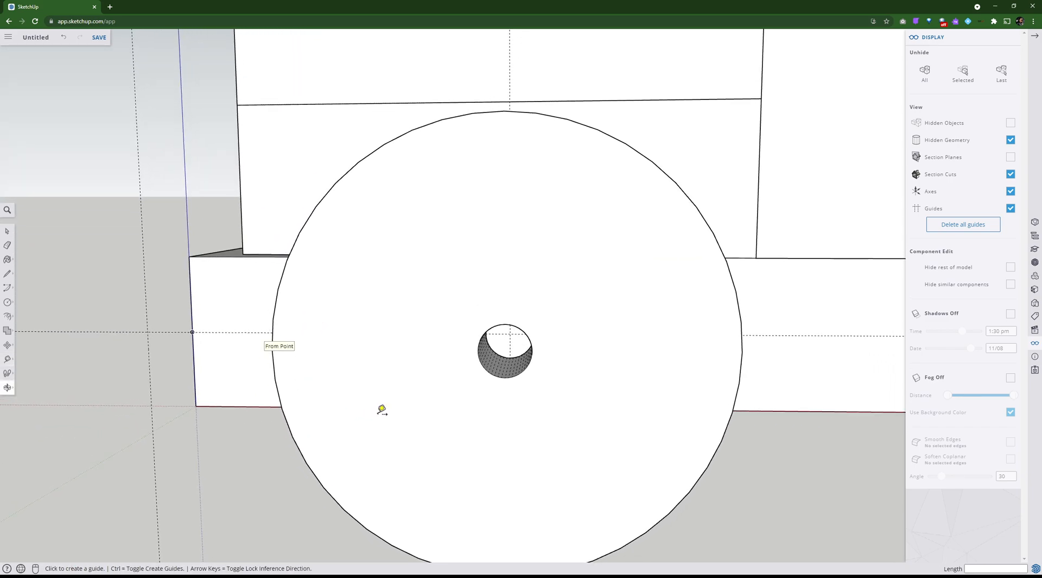
left_click(146, 308)
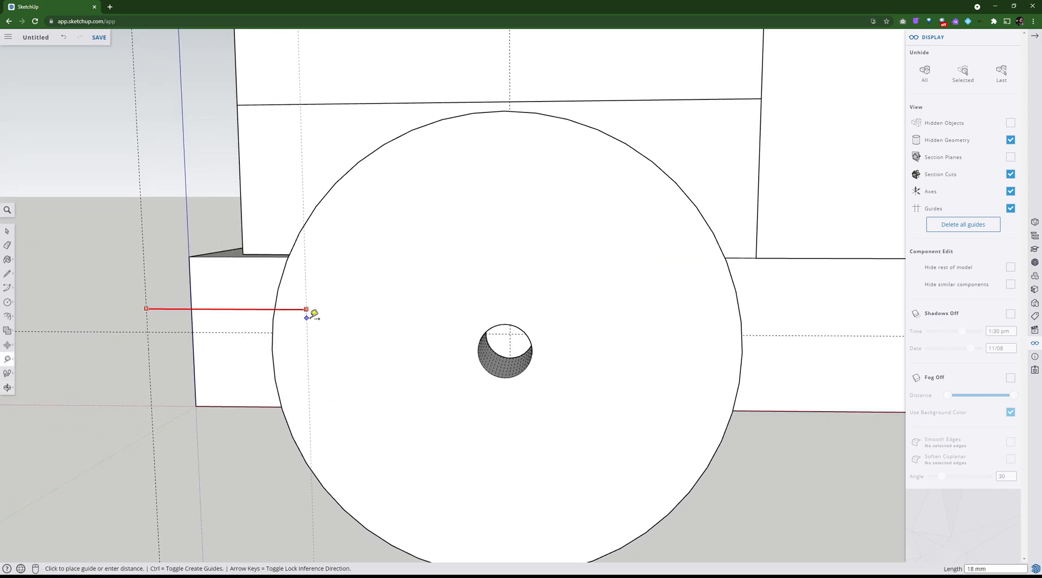
left_click(513, 328)
middle_click_drag(454, 361, 315, 253)
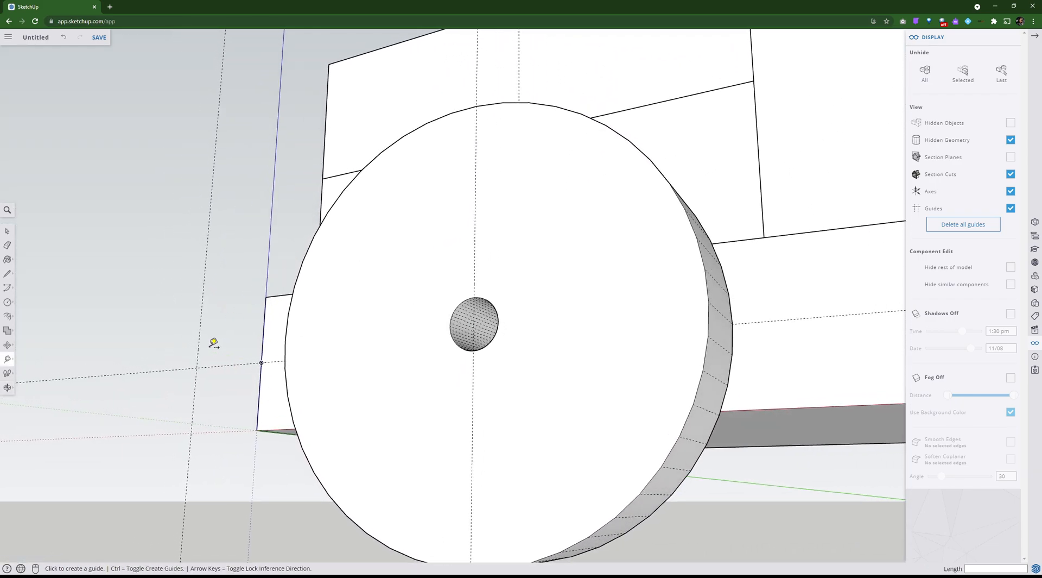
left_click(476, 105)
left_click(483, 205)
middle_click_drag(472, 210, 673, 349)
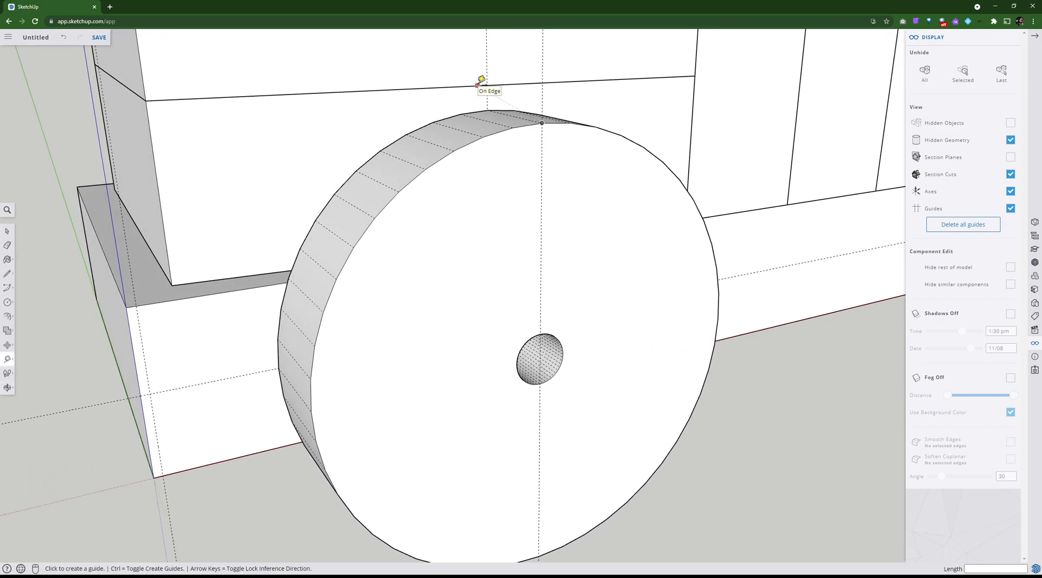
middle_click_drag(489, 99, 207, 121)
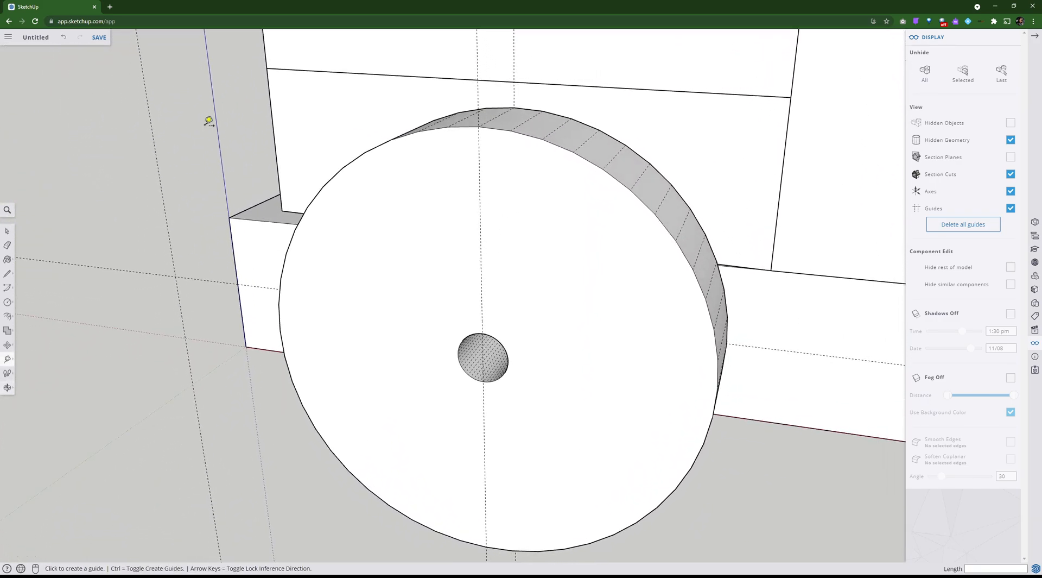
middle_click_drag(279, 171, 212, 102)
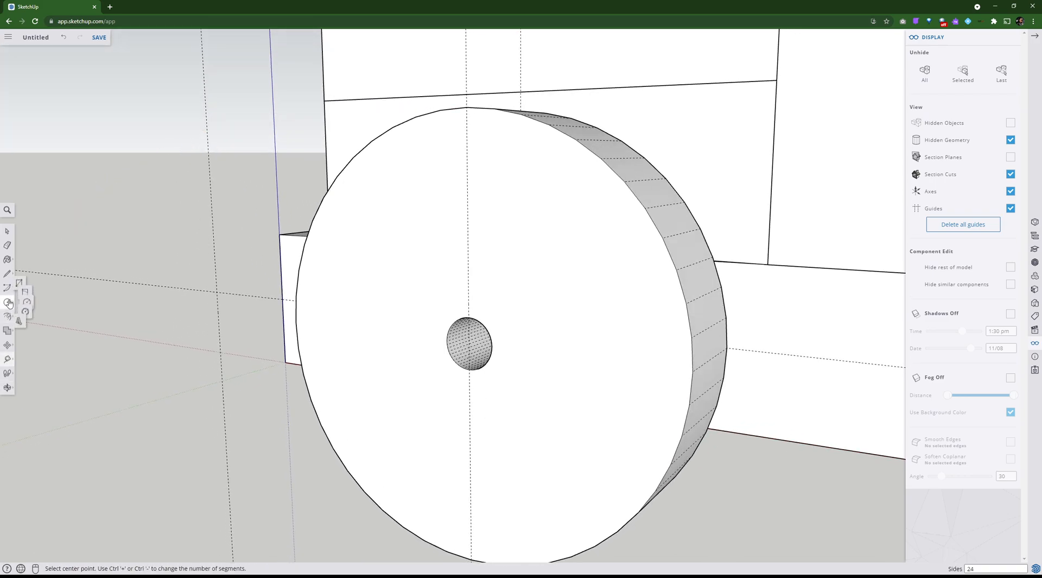
middle_click_drag(277, 332, 456, 342)
key("c")
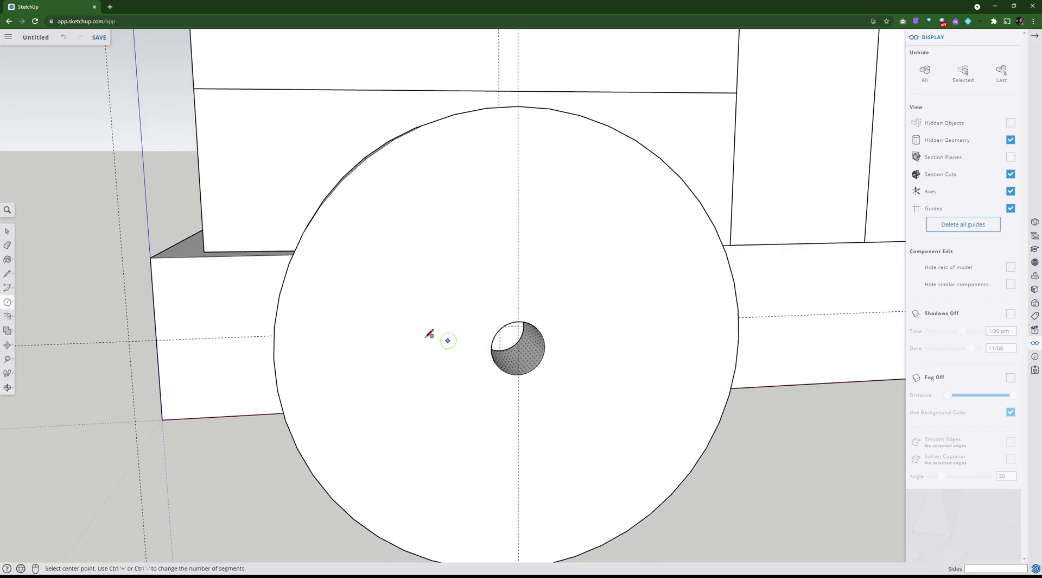
left_click(8, 315)
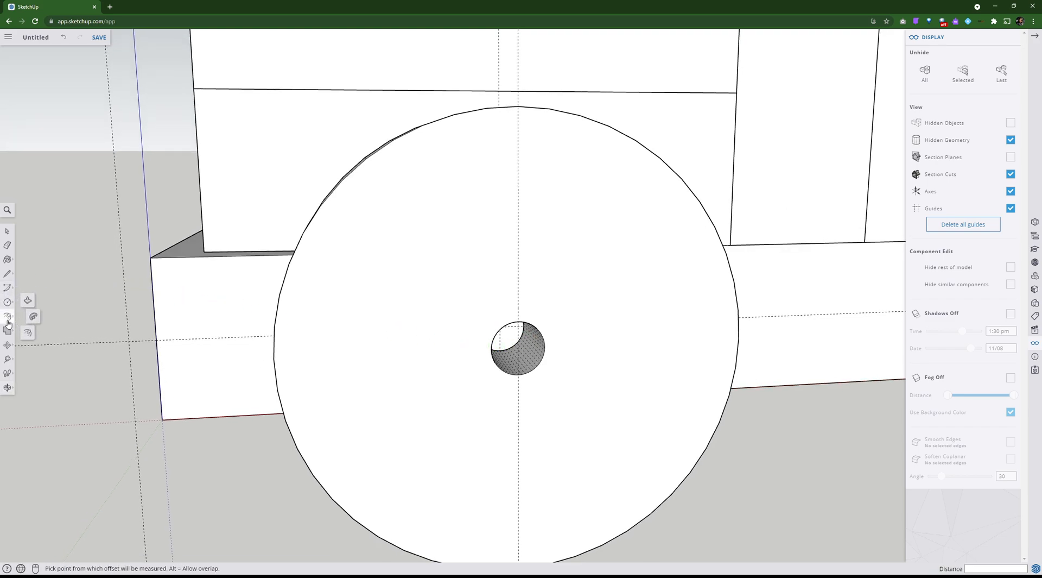
Place a vertical guide on the wheel face 18 mm from the centre guide, toward the truck's front
left_click(7, 358)
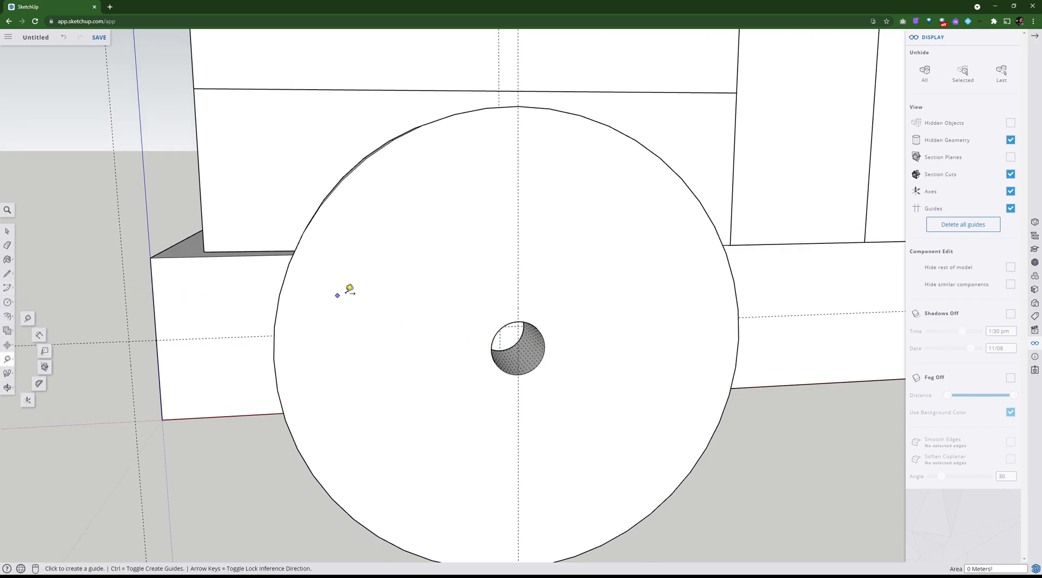
left_click(520, 280)
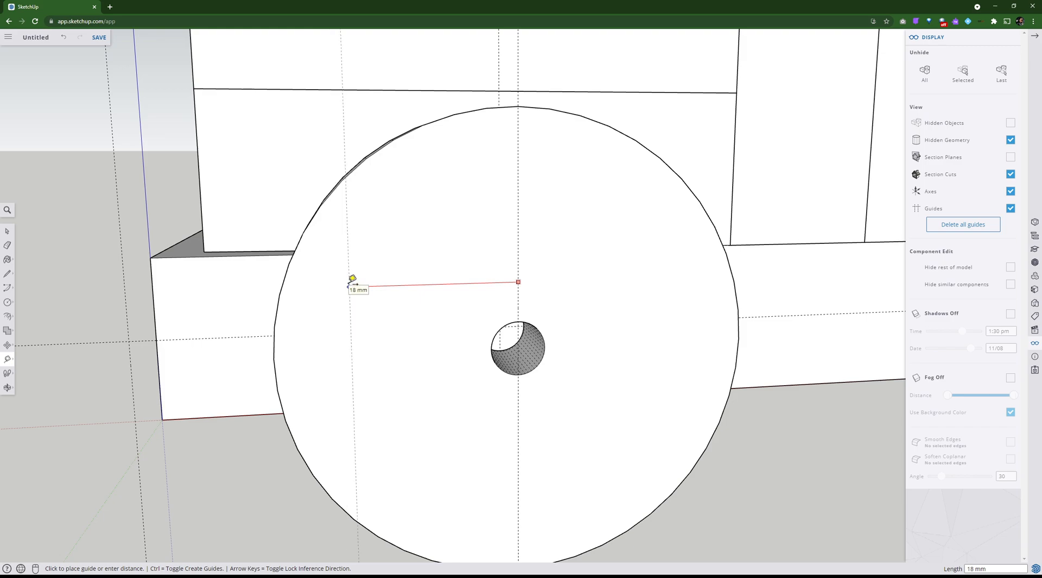
left_click(352, 281)
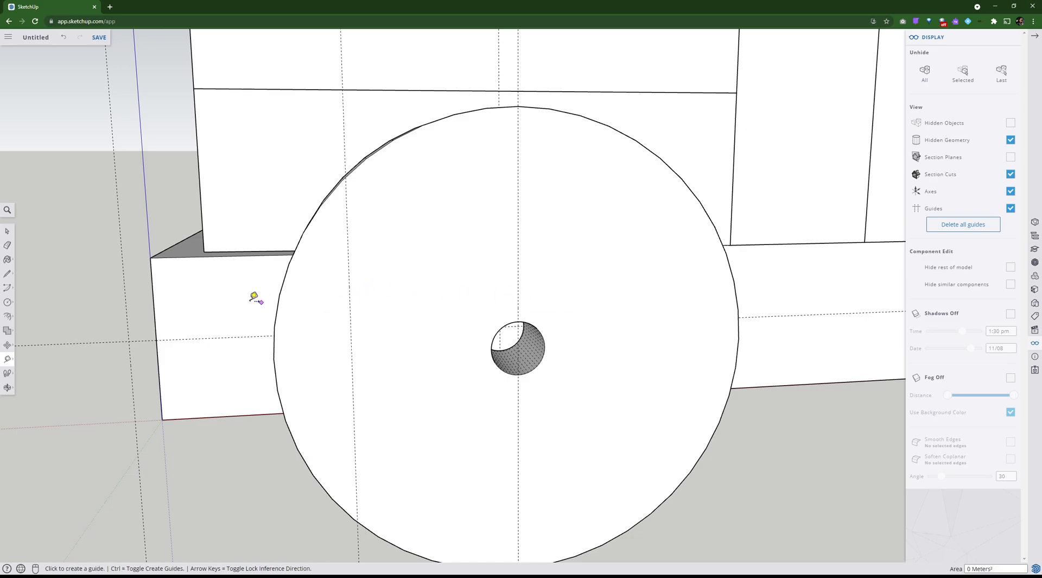
Offset the wheel face's outer edge inward by about 8 mm to meet the 18 mm guide
left_click(7, 316)
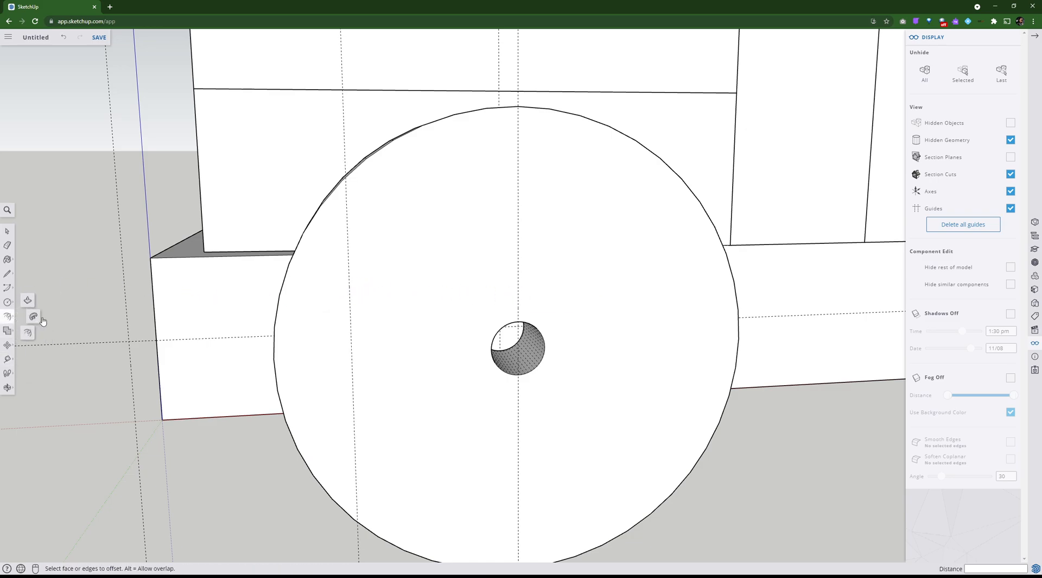
left_click(275, 334)
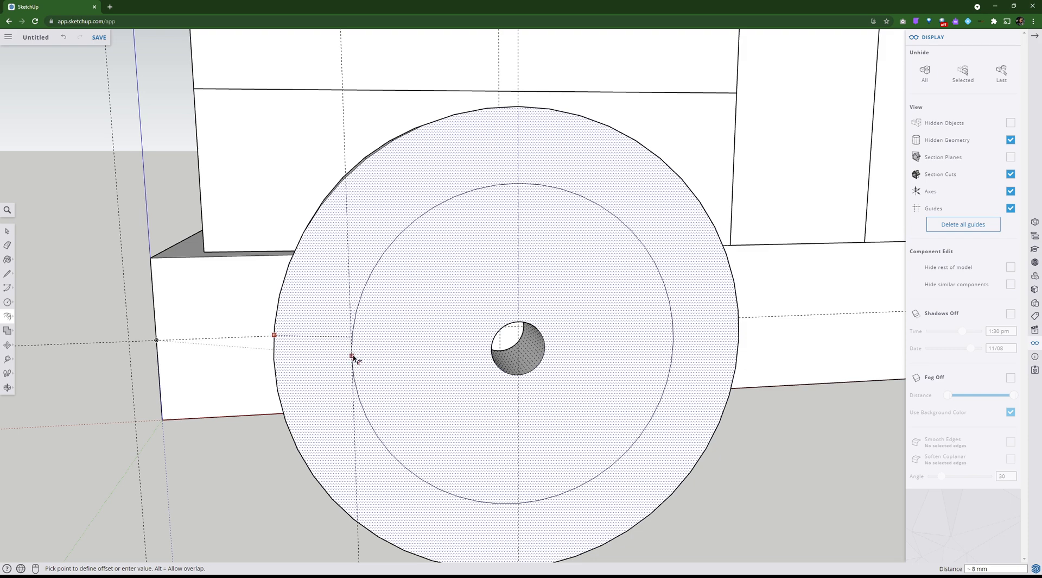
left_click(353, 357)
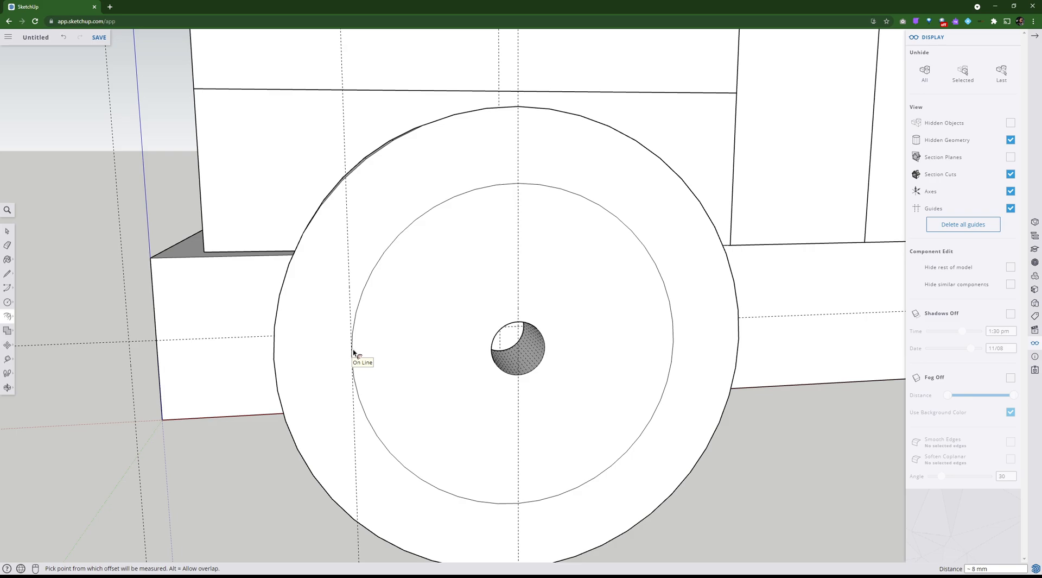
Try offsetting the inner circle on the wheel face inward by 1.6 mm and undo it
left_click(362, 320)
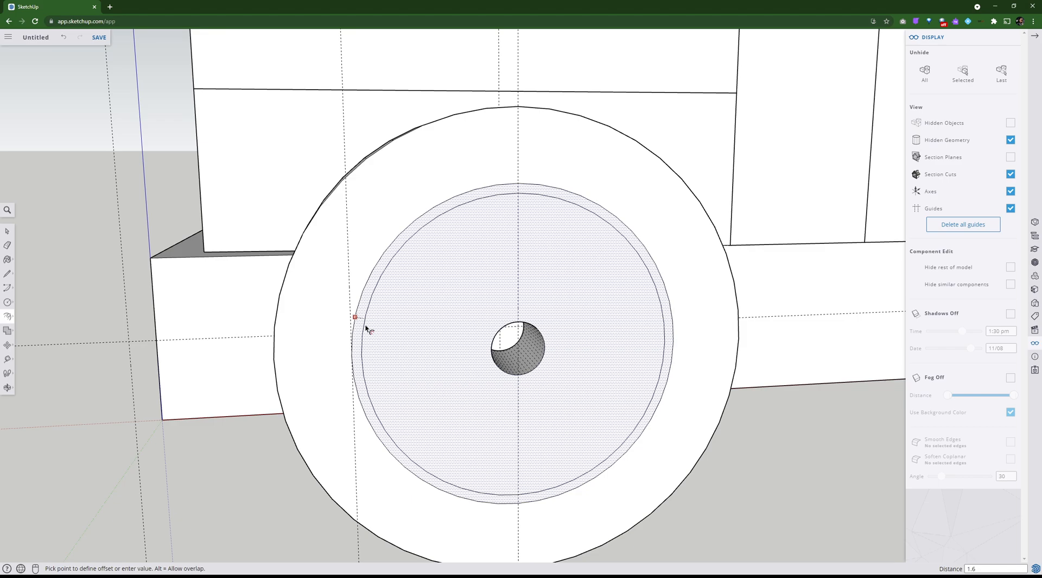
left_click(366, 327)
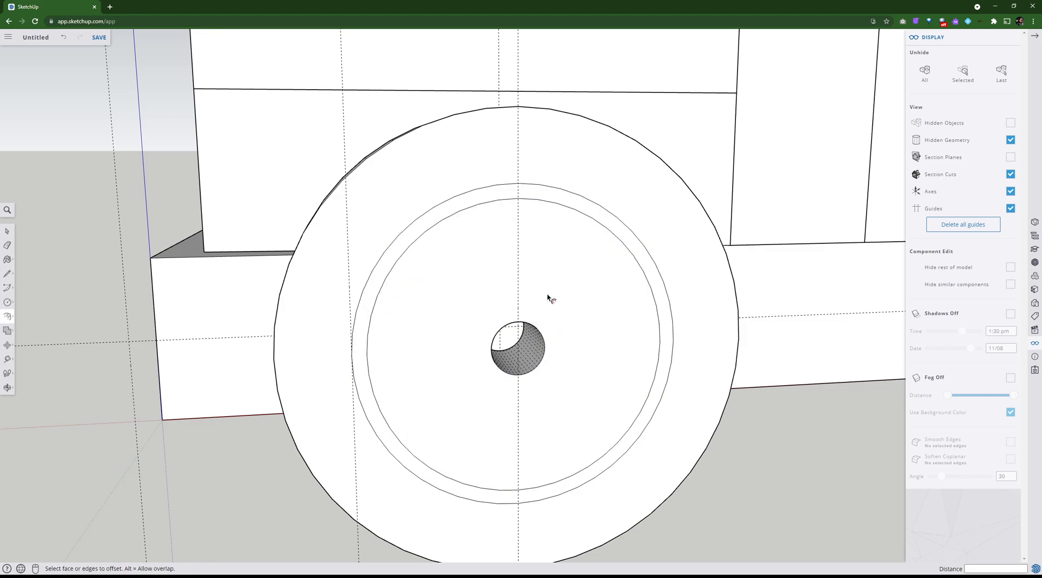
mouse_move(470, 312)
middle_mouse_down()
mouse_move(588, 366)
mouse_move(690, 350)
mouse_move(604, 303)
mouse_move(559, 329)
middle_mouse_up()
key("ctrl+z")
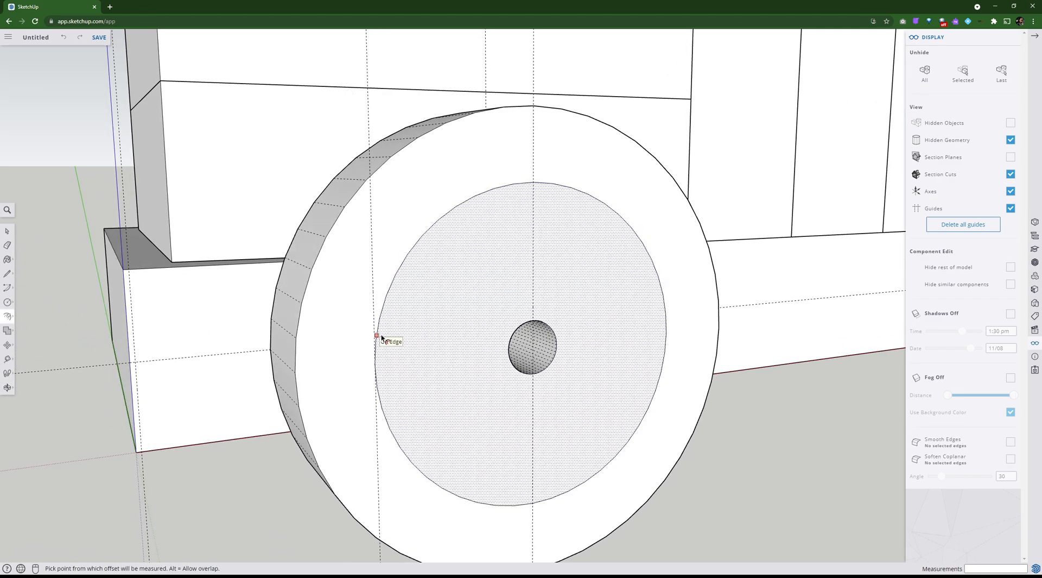
Try offsetting the inner circle on the wheel face inward by 0.8 mm and undo it
left_click(384, 338)
left_click(390, 339)
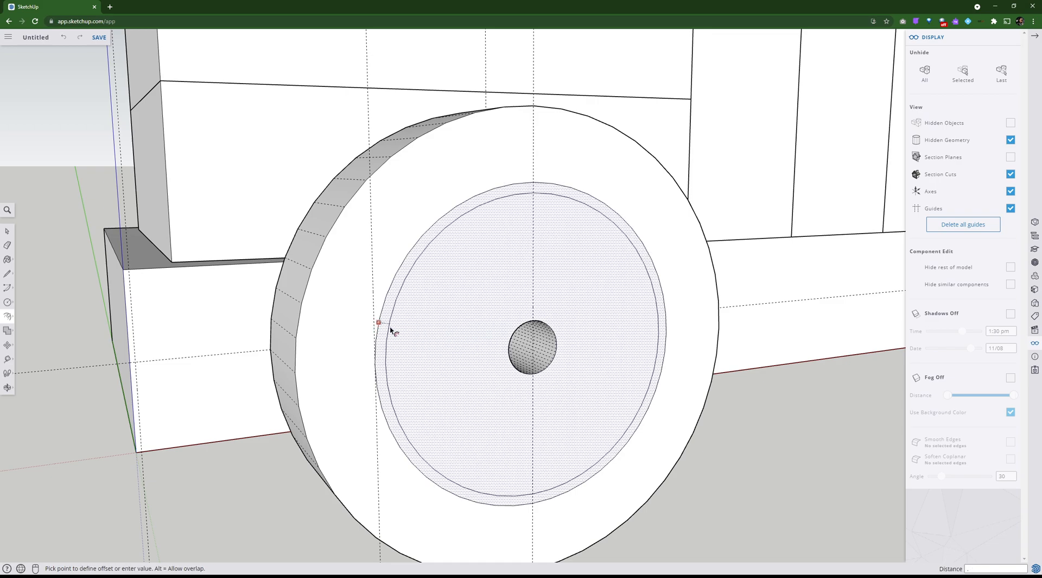
key("Return")
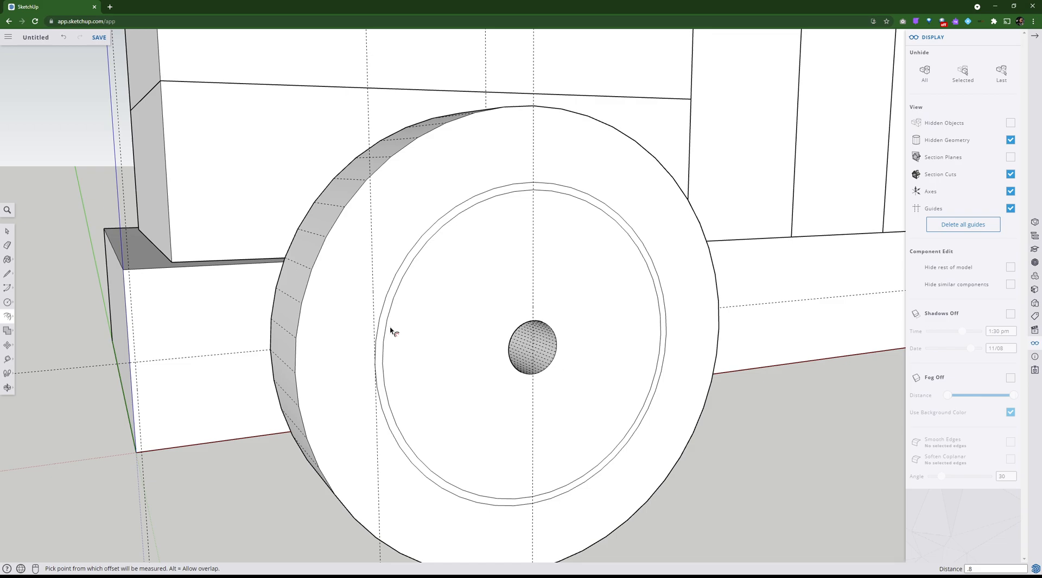
middle_click_drag(442, 338, 86, 256)
Offset the inner circle on the wheel face inward by 1 mm to form a narrow ring
key("f")
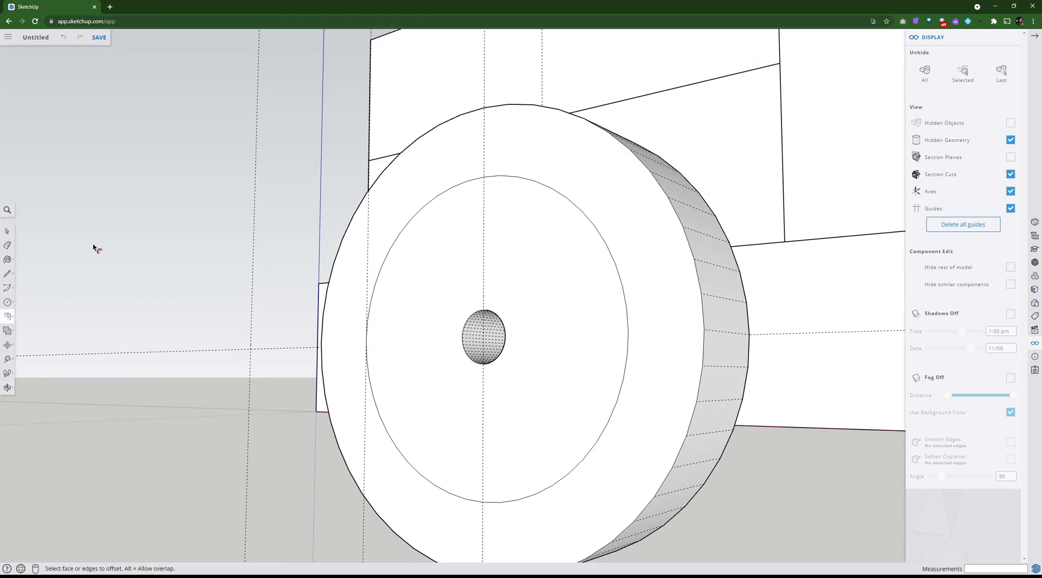
left_click(371, 300)
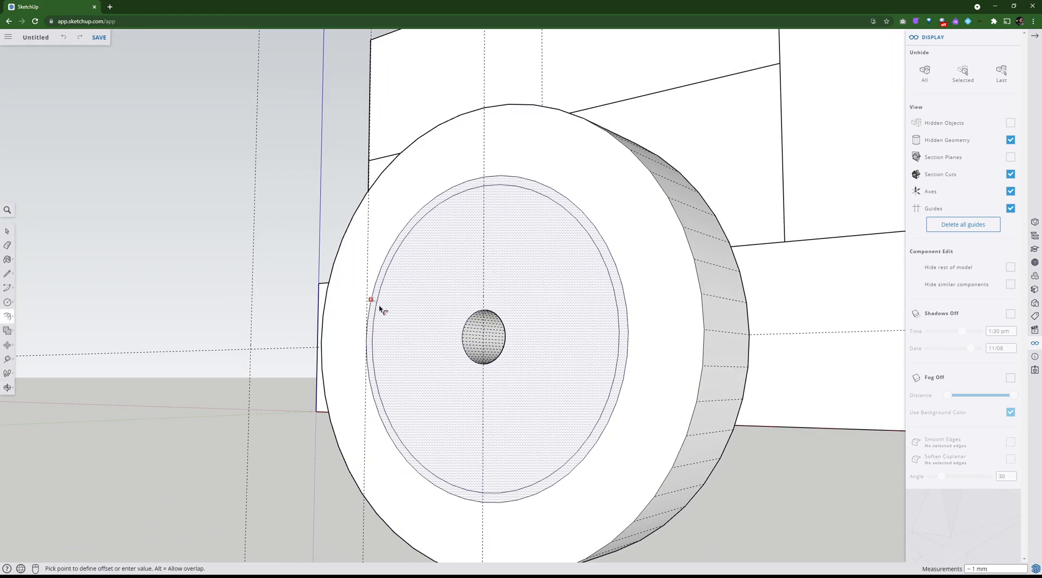
type("1")
key("Return")
middle_click_drag(382, 314, 638, 396)
scroll(641, 400, "down", 3)
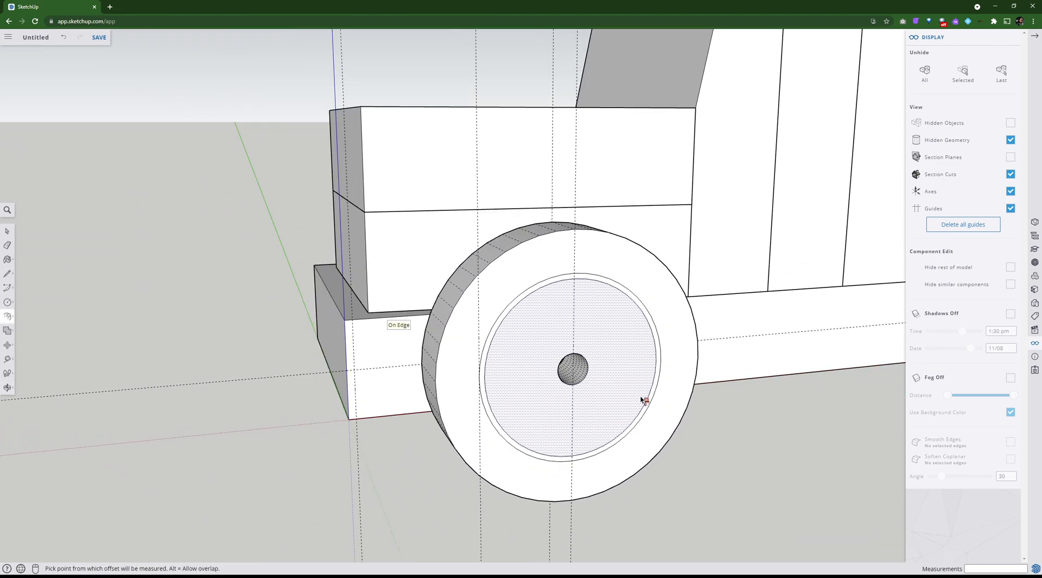
Erase the leftover vertical guides around the front wheel, keeping the guides that cross at the base's axle holes
scroll(644, 400, "down", 5)
middle_click_drag(212, 109, 6, 315)
left_click(8, 259)
left_click(7, 245)
middle_click_drag(525, 115, 560, 143)
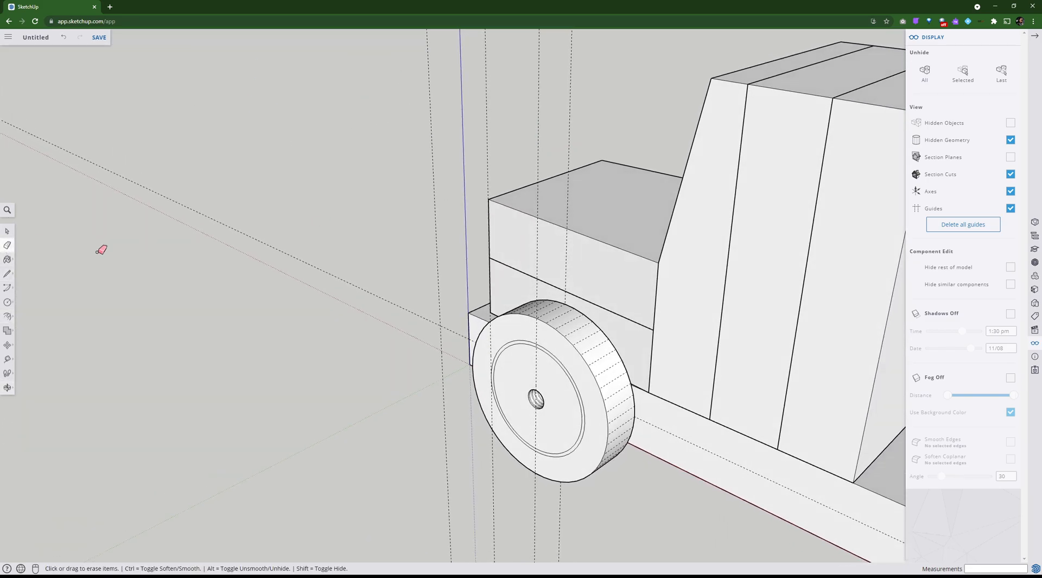
middle_click_drag(188, 260, 973, 228)
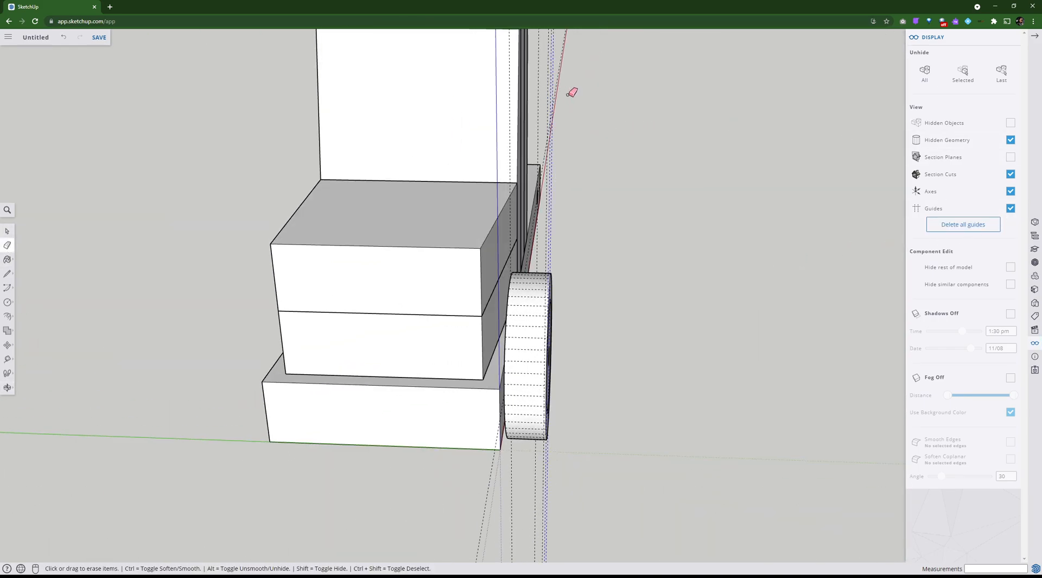
mouse_move(603, 103)
middle_mouse_down()
mouse_move(521, 138)
mouse_move(429, 149)
mouse_move(112, 123)
mouse_move(163, 115)
middle_mouse_up()
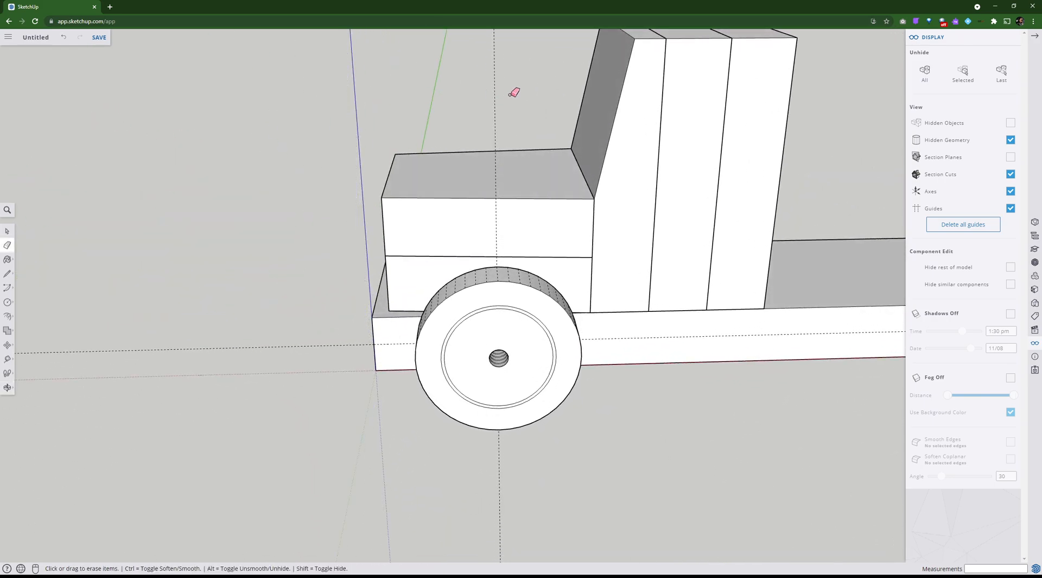
mouse_move(552, 207)
middle_mouse_down()
mouse_move(551, 259)
mouse_move(433, 221)
mouse_move(378, 236)
middle_mouse_up()
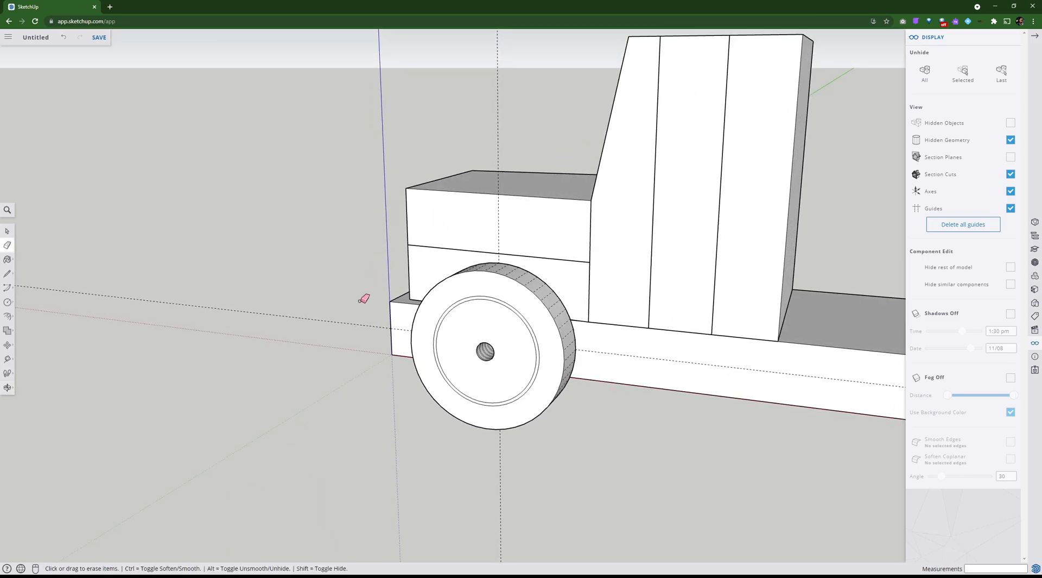
left_click(7, 231)
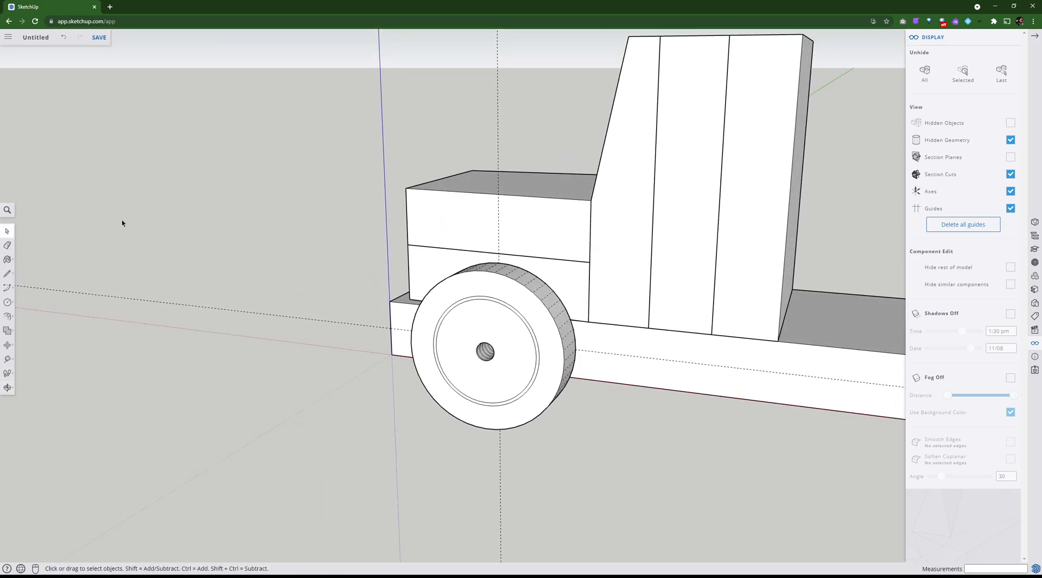
Push the narrow ring 1 mm into the wheel face with Push/Pull to cut a groove
scroll(333, 233, "down", 3)
middle_click_drag(333, 232, 635, 196)
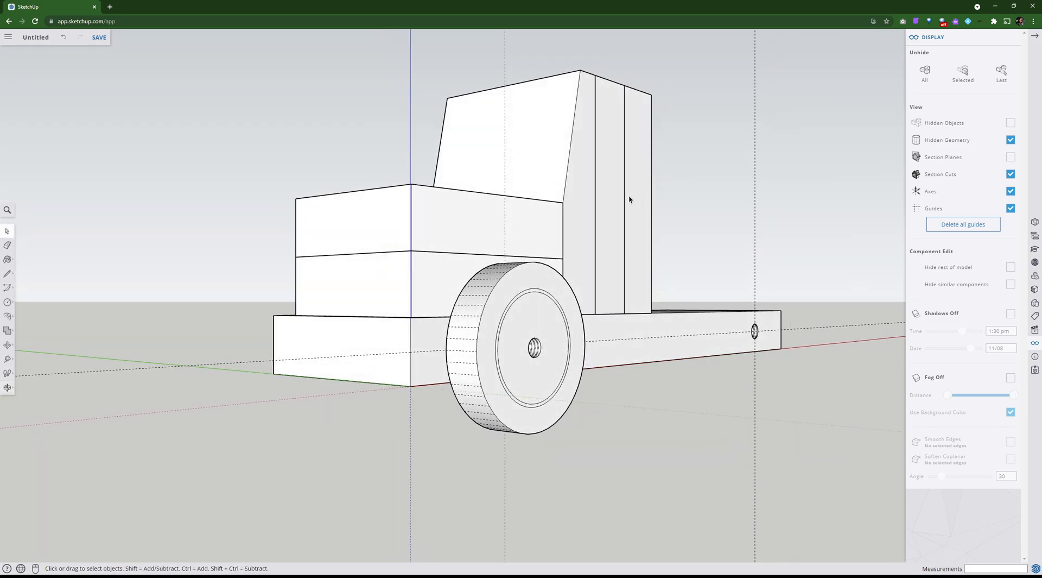
scroll(567, 295, "up", 5)
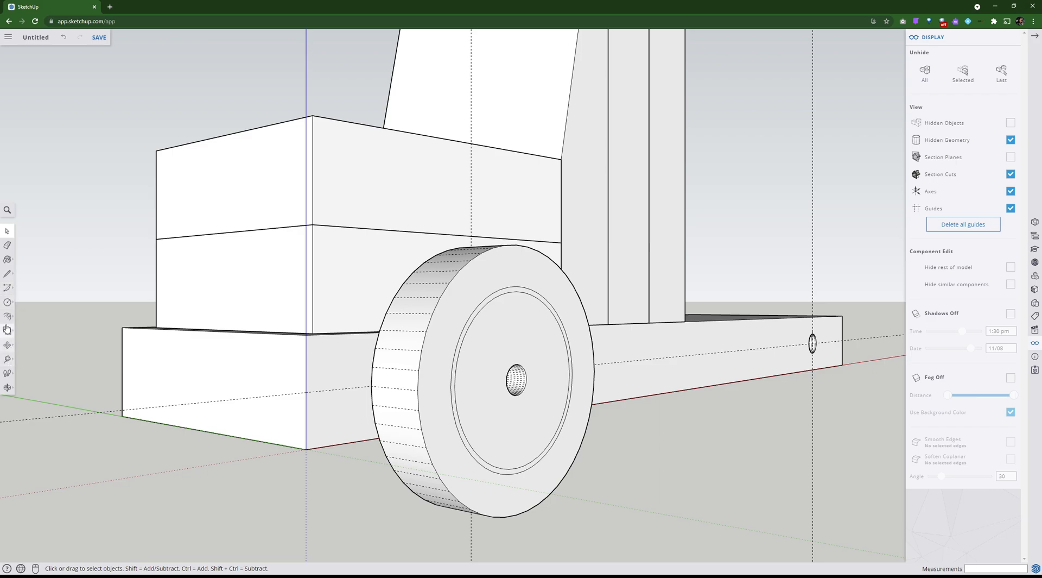
left_click(11, 316)
left_click(23, 303)
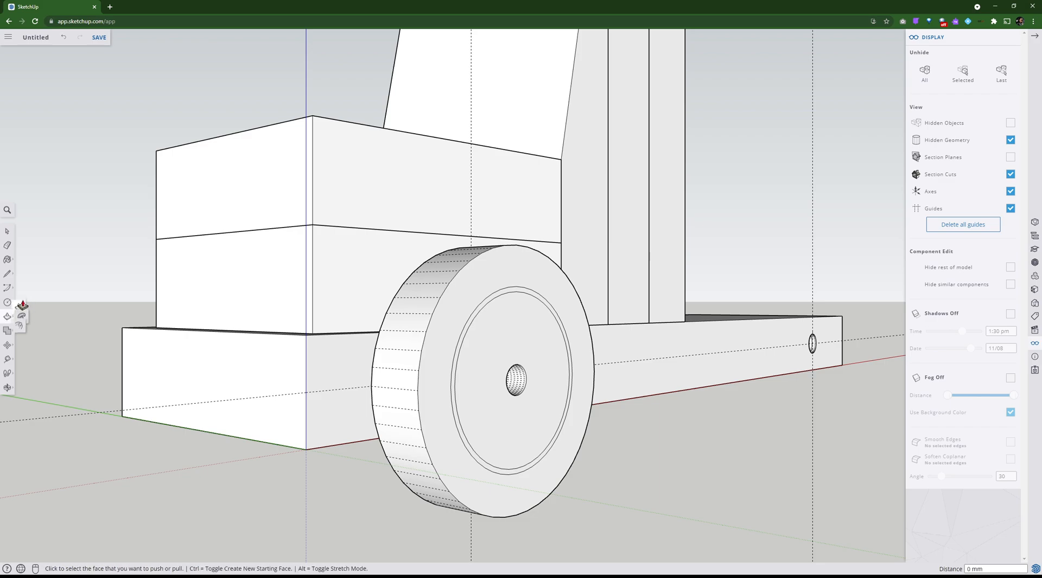
scroll(442, 376, "up", 2)
scroll(442, 376, "up", 1)
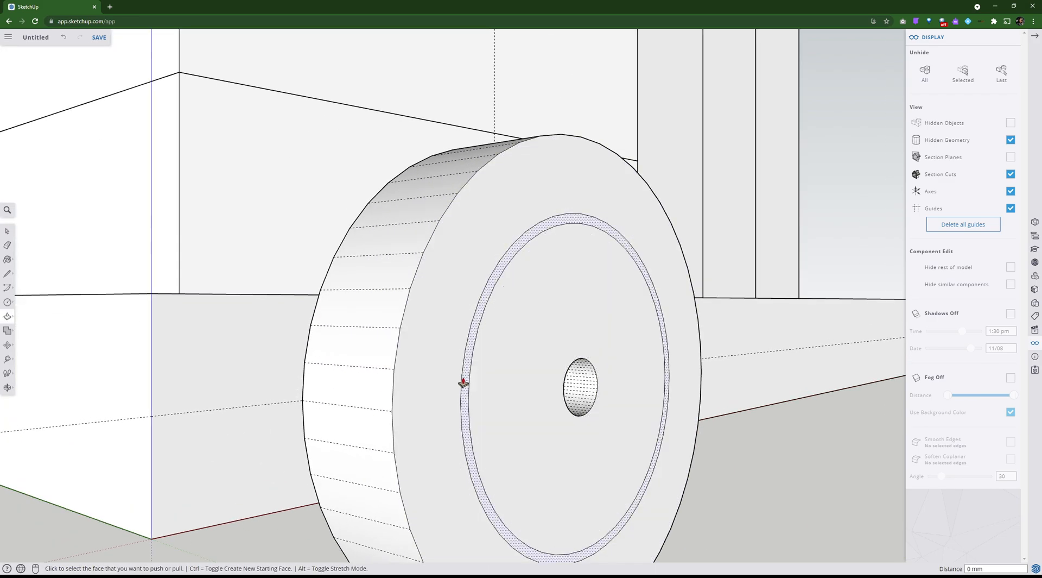
left_click(463, 382)
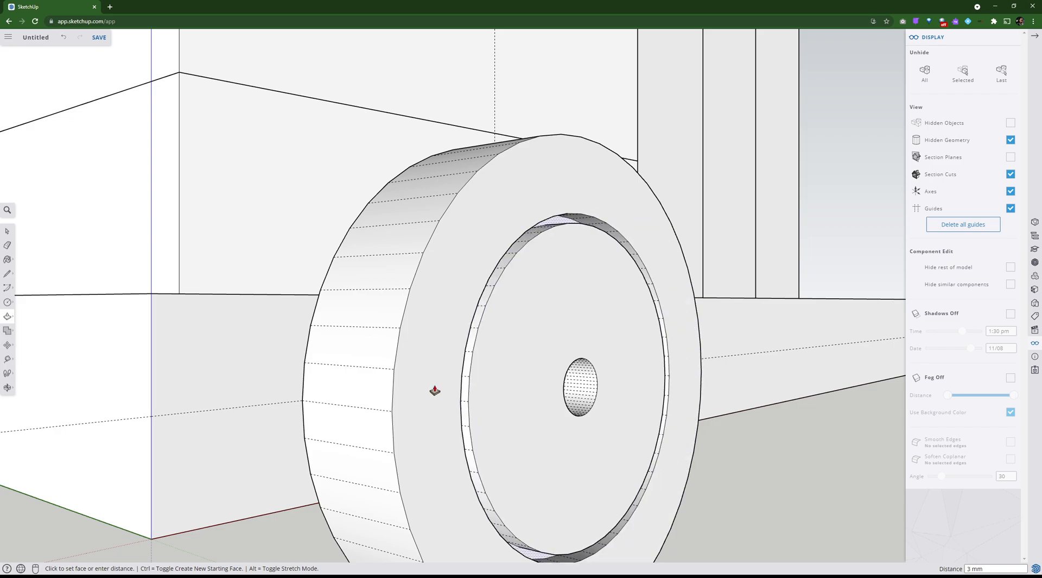
type("1")
key("Return")
scroll(434, 390, "down", 10)
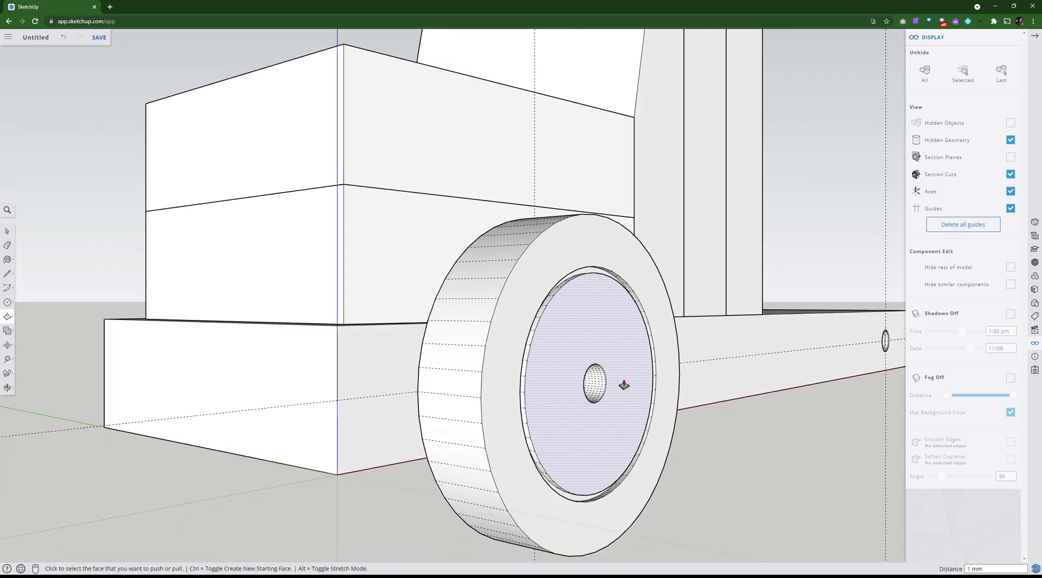
Turn off the display of hidden geometry and collapse the display settings
left_click(10, 231)
middle_click_drag(139, 291, 293, 289)
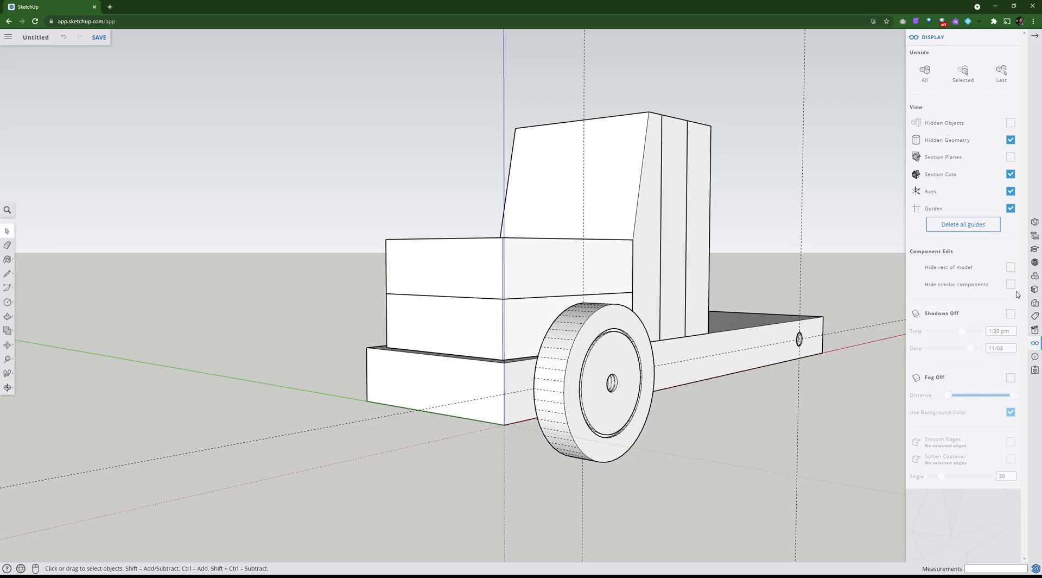
left_click(1011, 141)
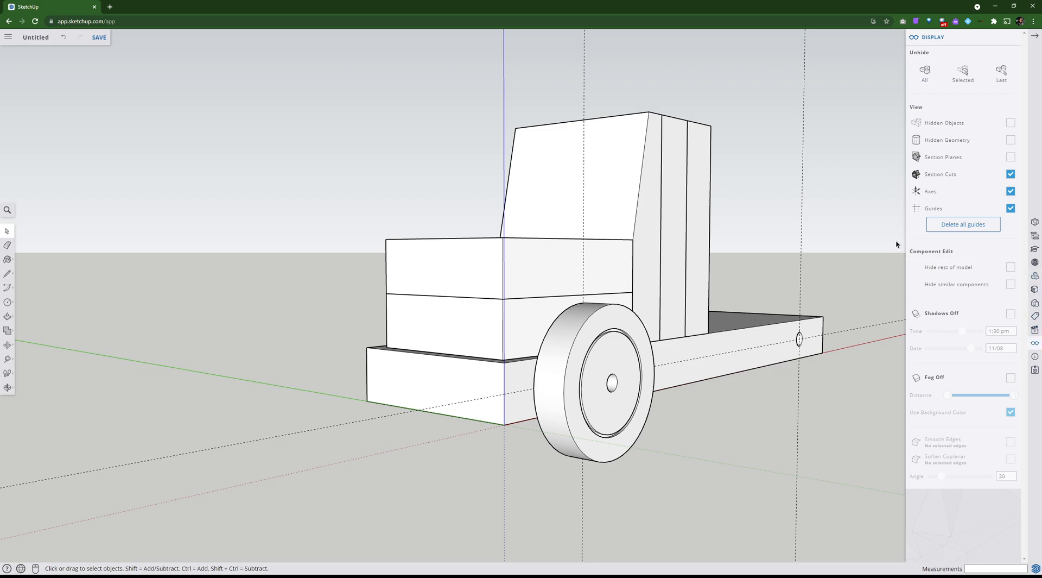
left_click(1034, 36)
middle_click_drag(768, 218, 368, 216)
scroll(456, 257, "down", 5)
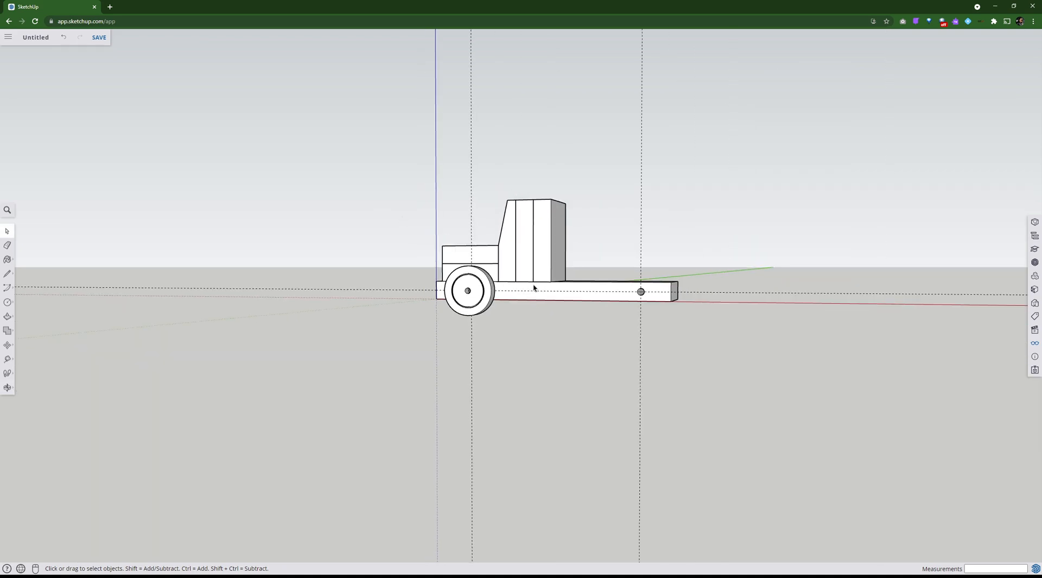
Select the whole front wheel geometry and make it a component named "Wheel"
middle_click_drag(585, 330, 744, 379)
scroll(484, 356, "up", 5)
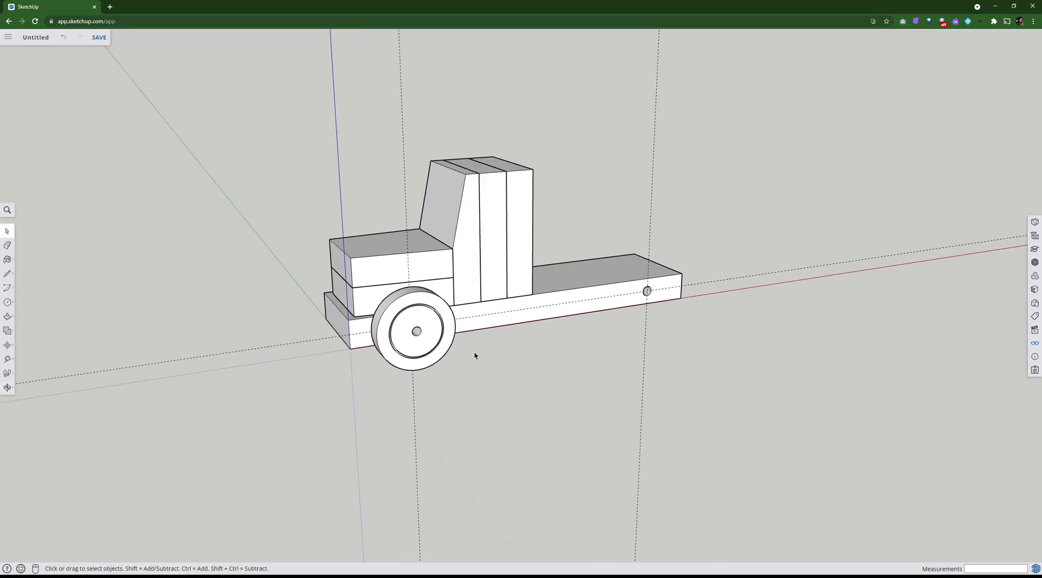
scroll(421, 345, "up", 3)
middle_click_drag(413, 344, 335, 248)
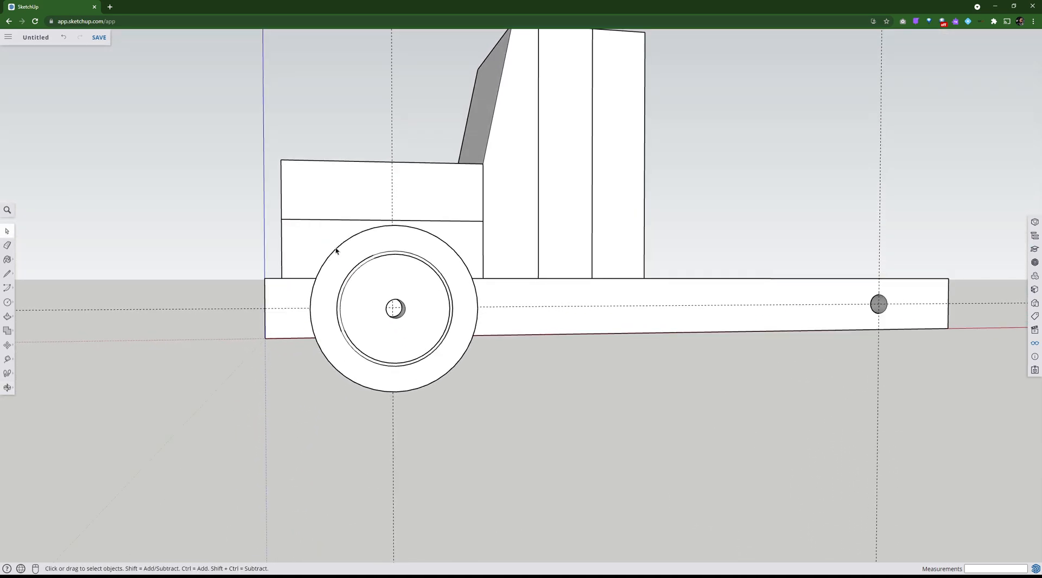
triple_click(354, 290)
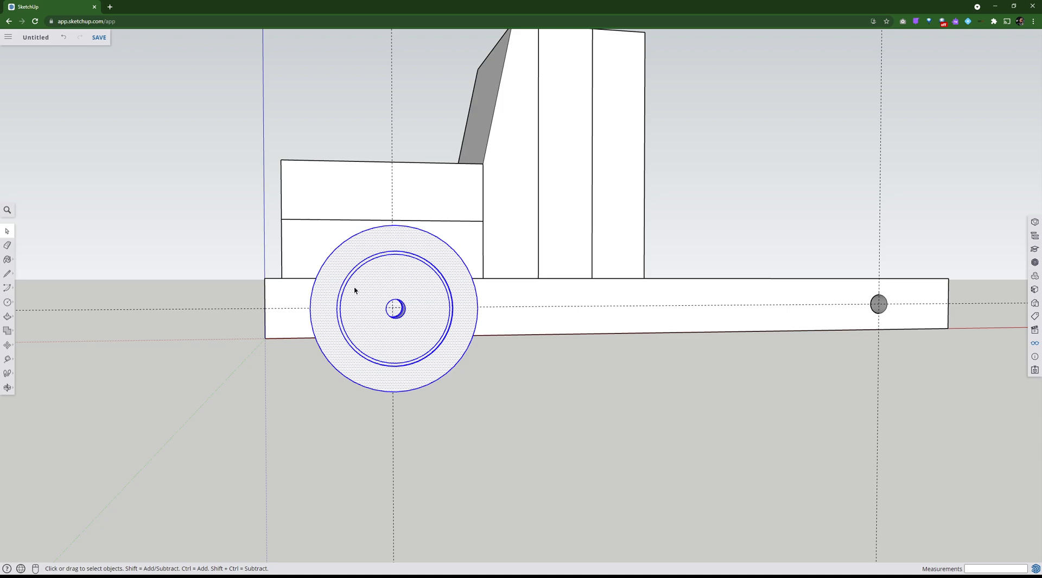
right_click(354, 289)
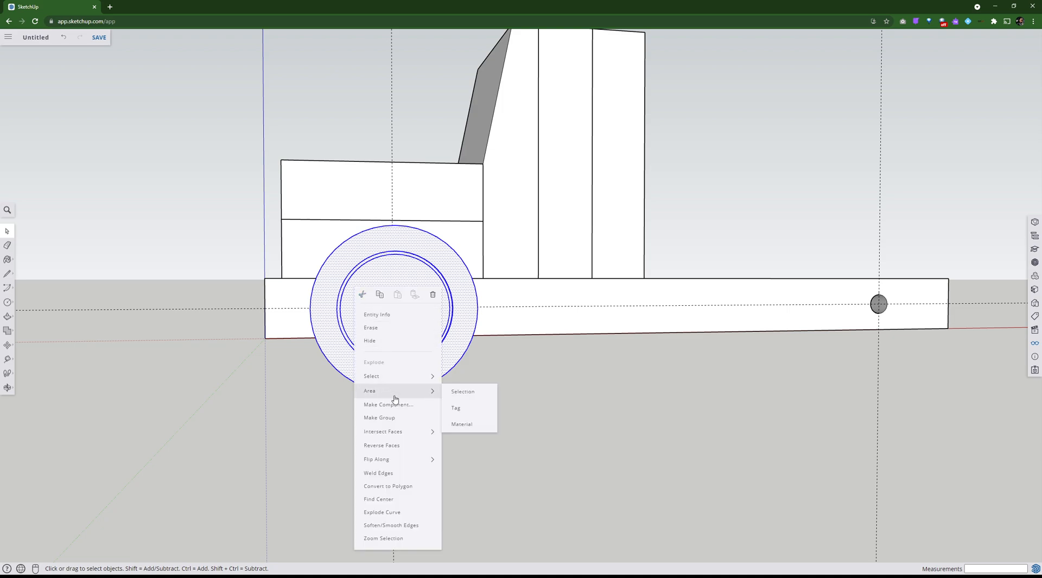
left_click(393, 401)
type("Wheel")
key("Return")
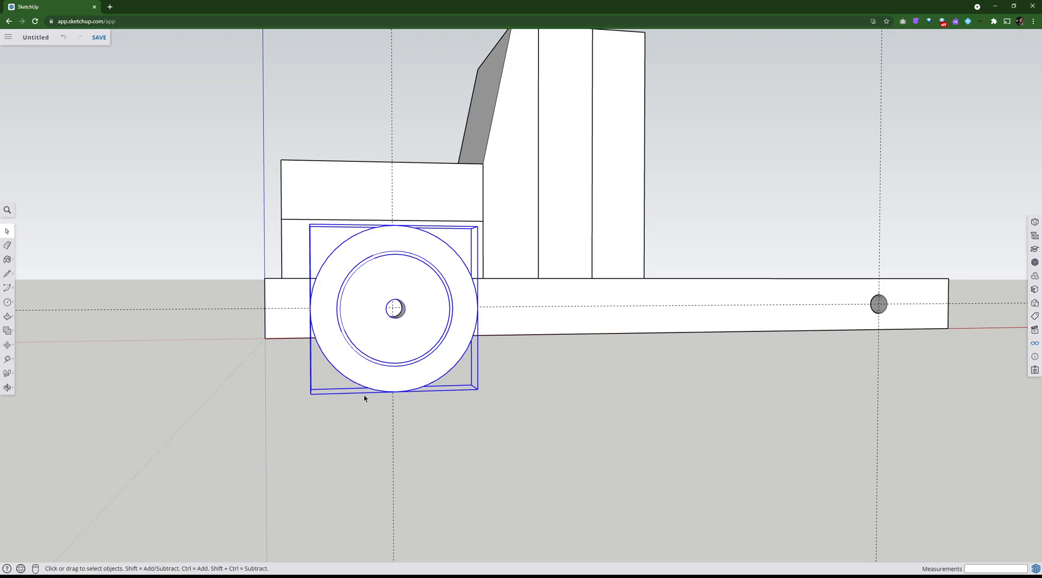
Copy the front wheel along the red axis to the rear axle hole, aligning it from its centre with the guide intersection
middle_click_drag(200, 330, 74, 353)
left_click(7, 344)
left_click(28, 328)
scroll(356, 338, "up", 3)
middle_click_drag(356, 338, 399, 306)
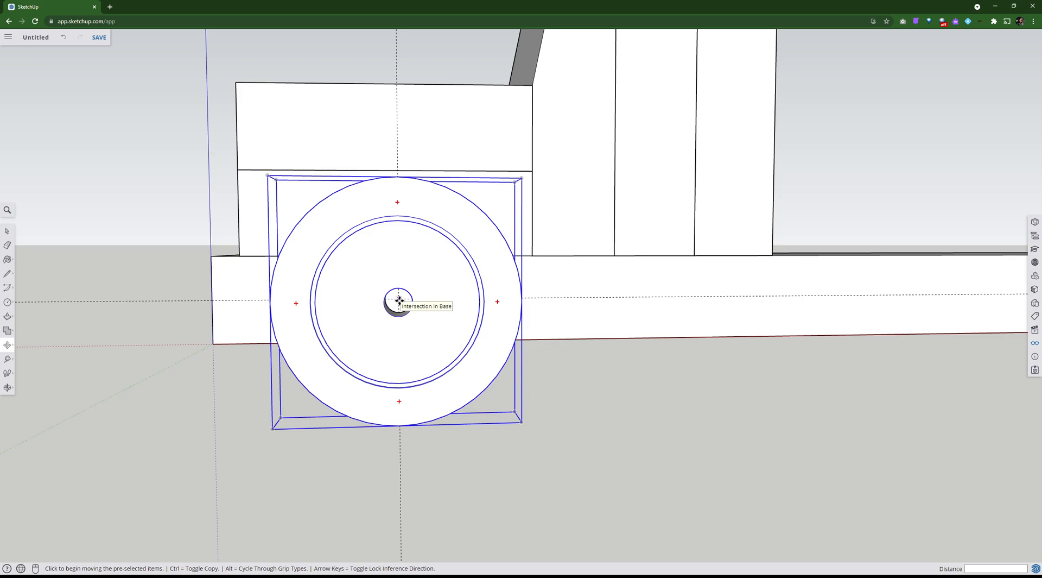
scroll(397, 301, "up", 5)
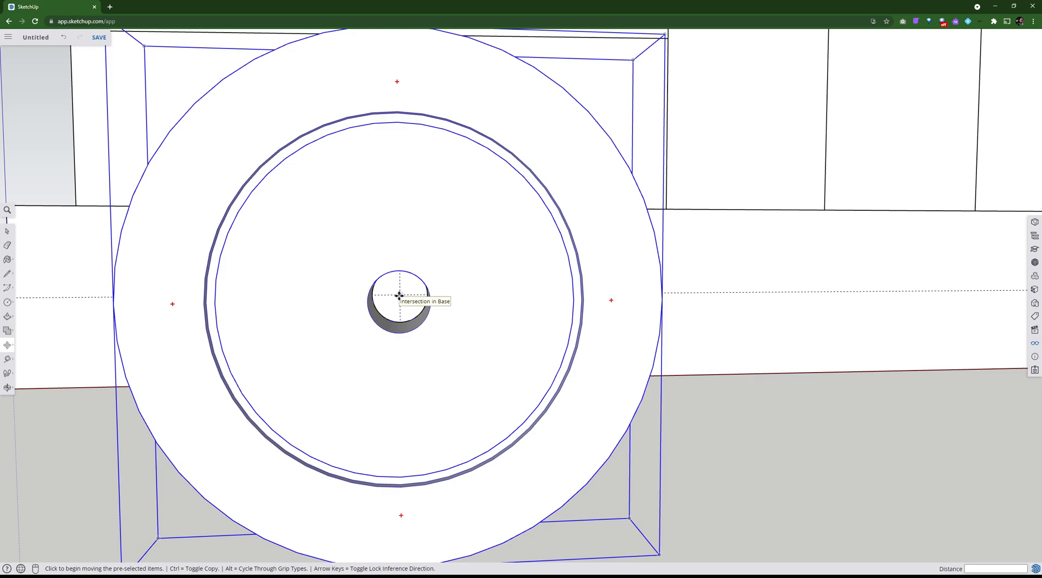
right_click(399, 295)
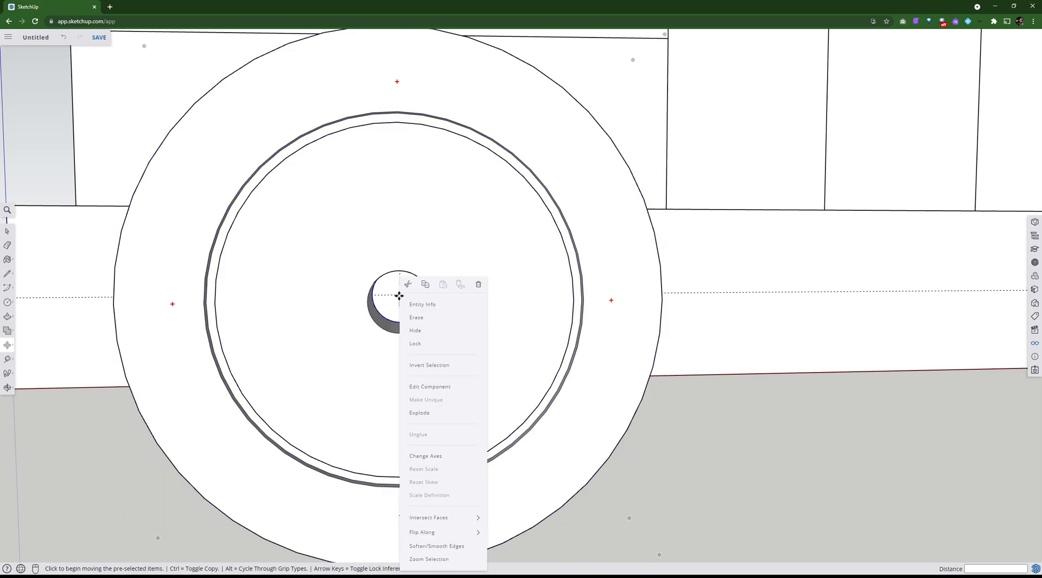
left_click(7, 231)
left_click(221, 268)
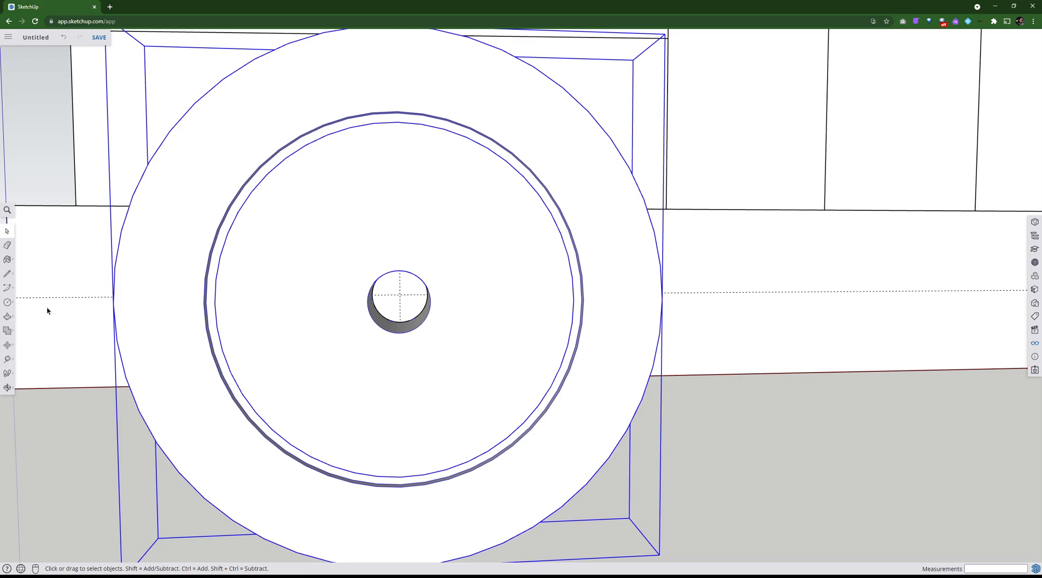
left_click(7, 345)
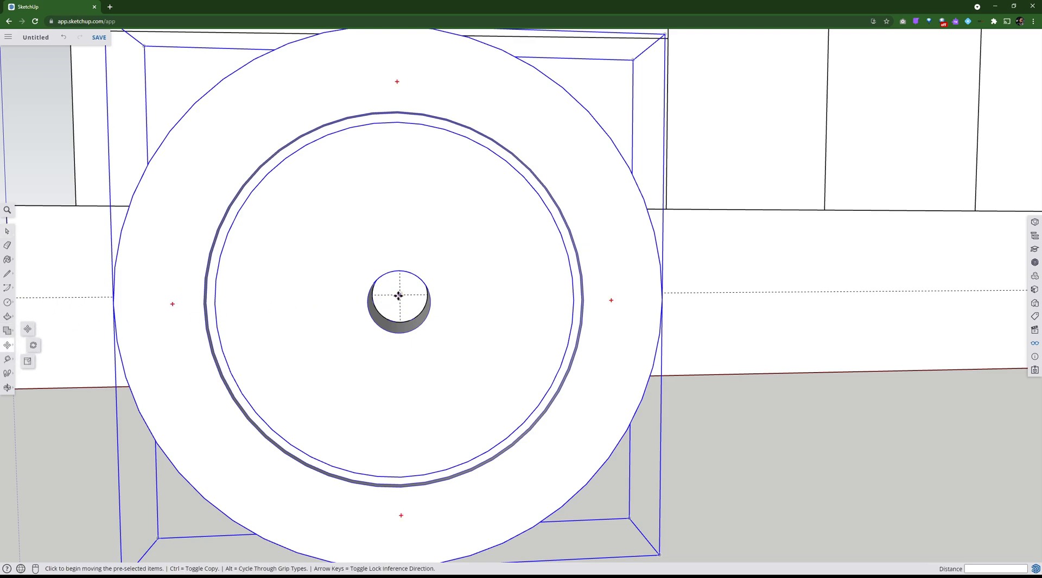
left_click(399, 295)
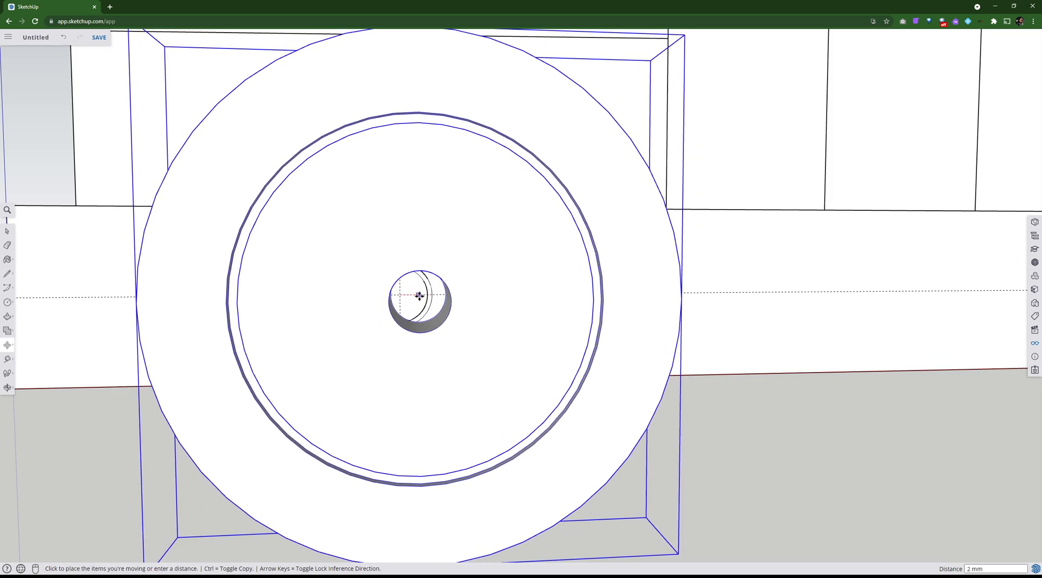
scroll(418, 297, "down", 6)
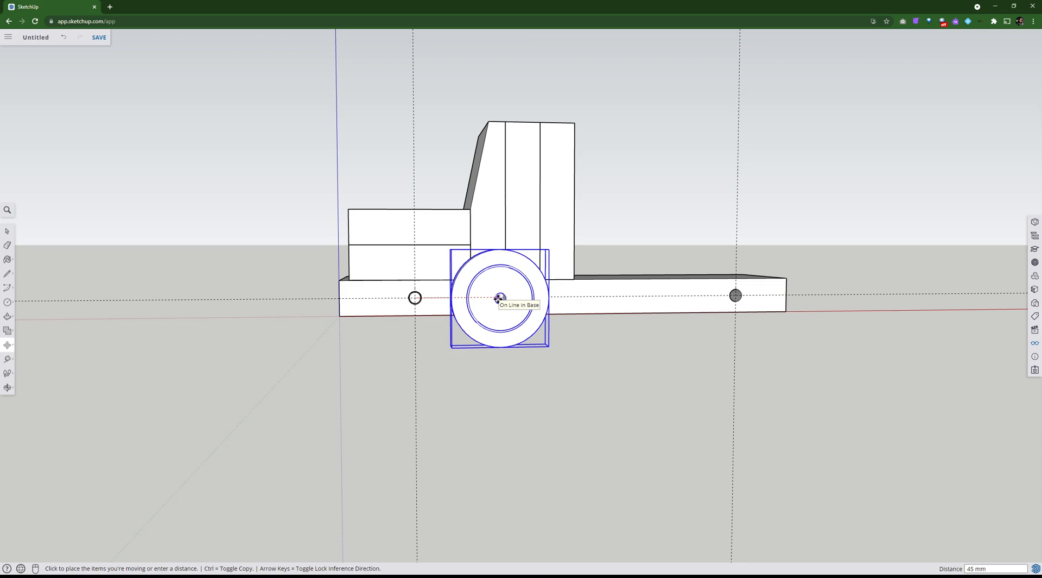
key("ctrl")
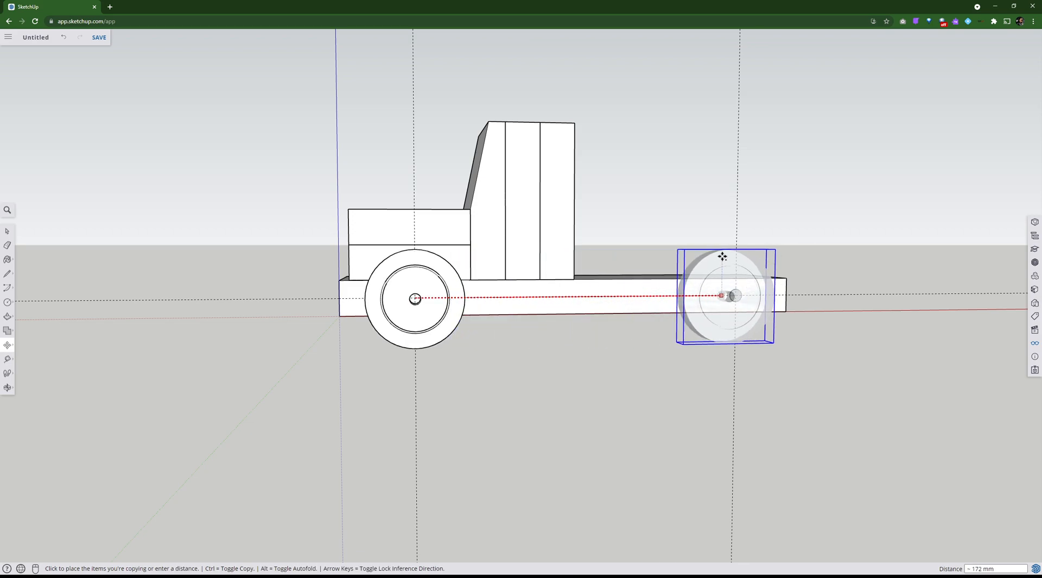
left_click(735, 218)
Select both wheels and copy them 77 mm along the green axis to the opposite side of the base
middle_click_drag(728, 239, 321, 302)
left_click(7, 230)
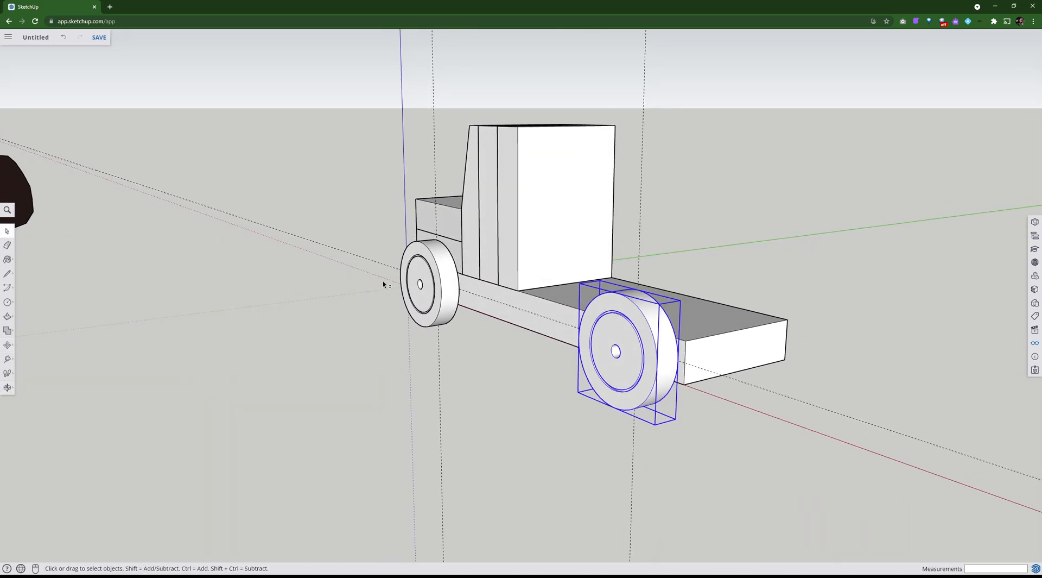
left_click(412, 283, "shift")
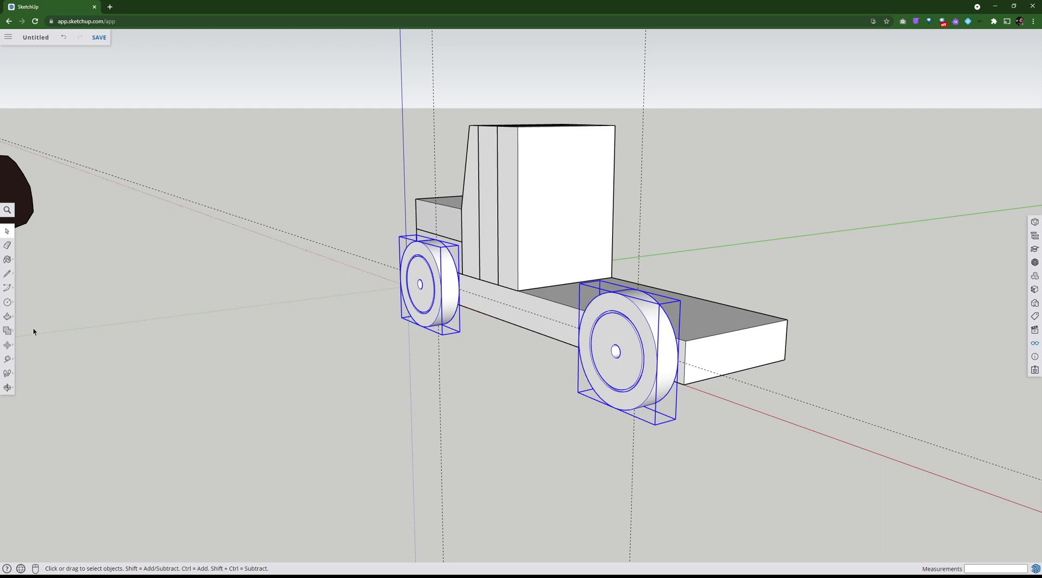
left_click(7, 346)
middle_click_drag(672, 369, 592, 371)
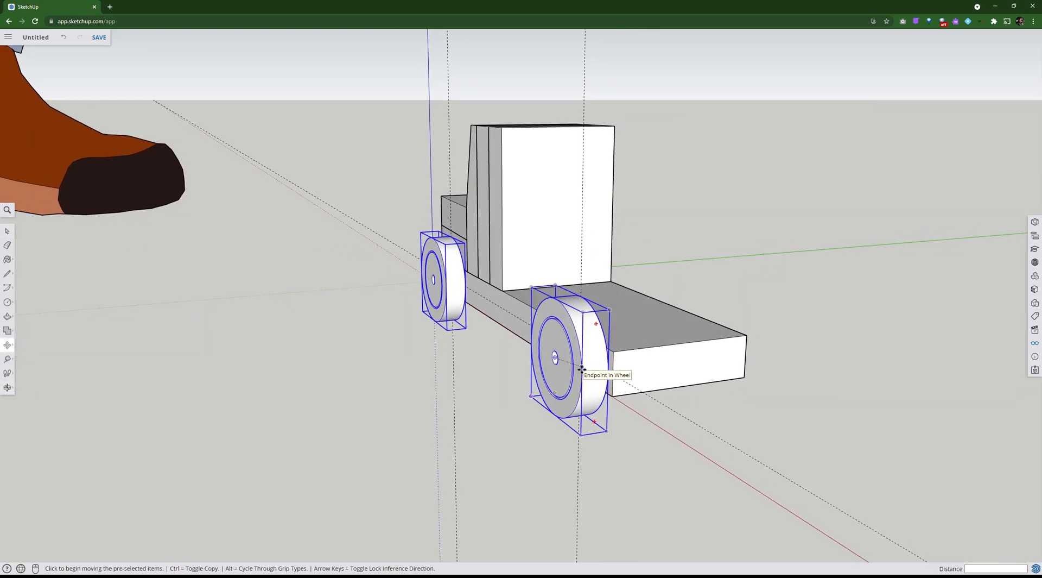
scroll(550, 355, "up", 2)
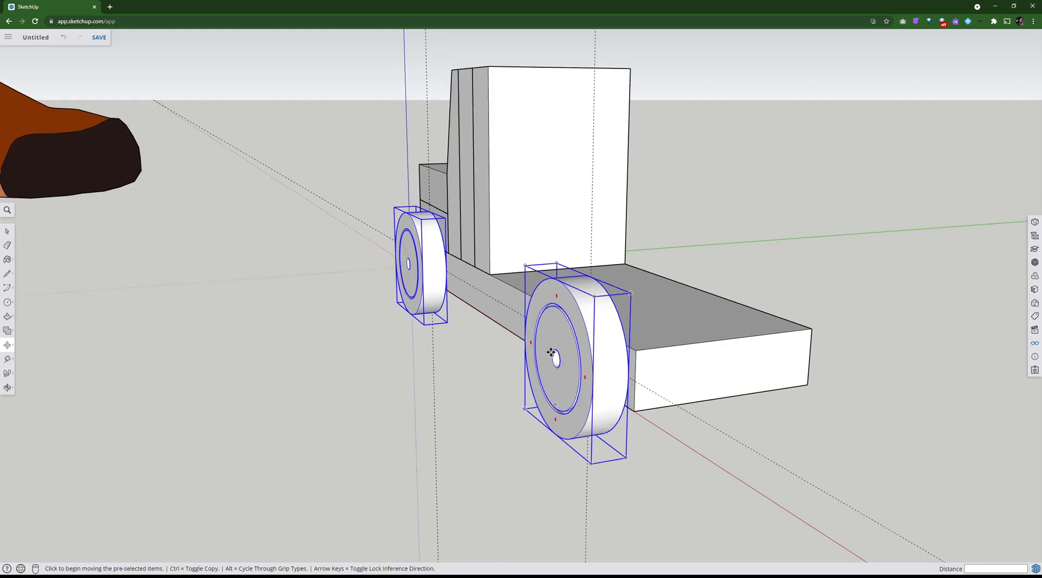
left_click(552, 324)
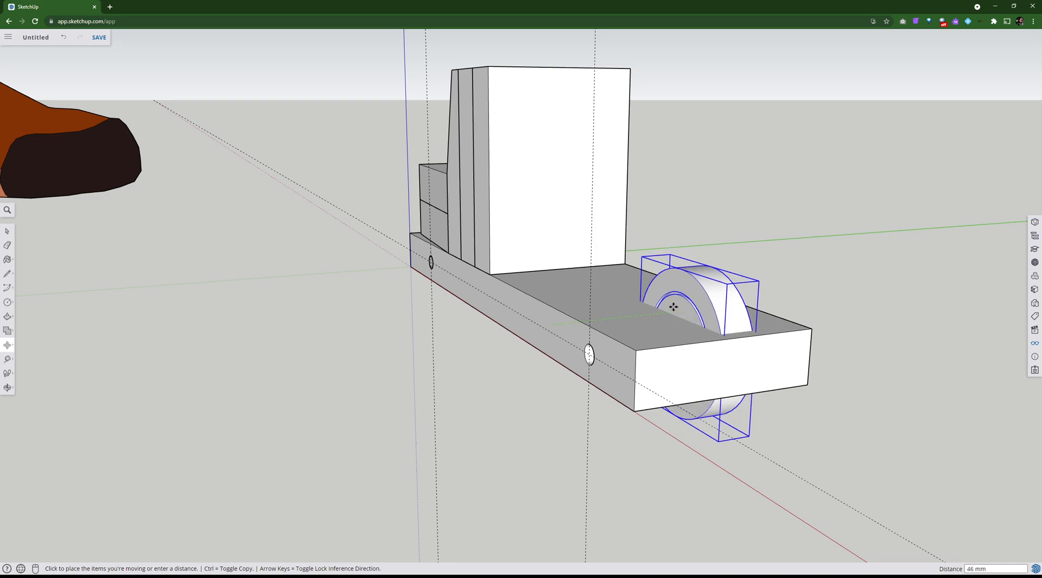
key("ctrl")
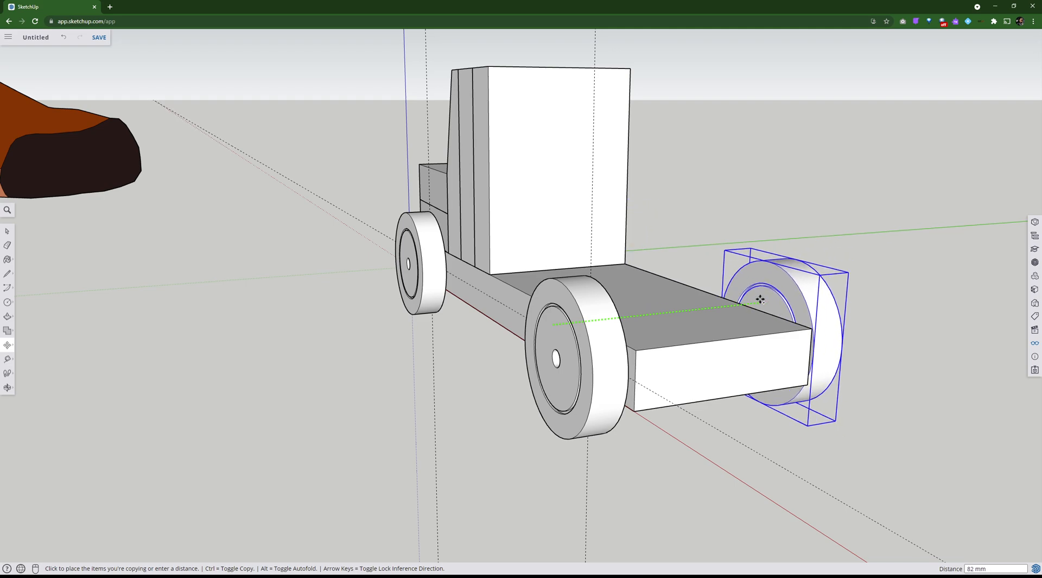
left_click(810, 328)
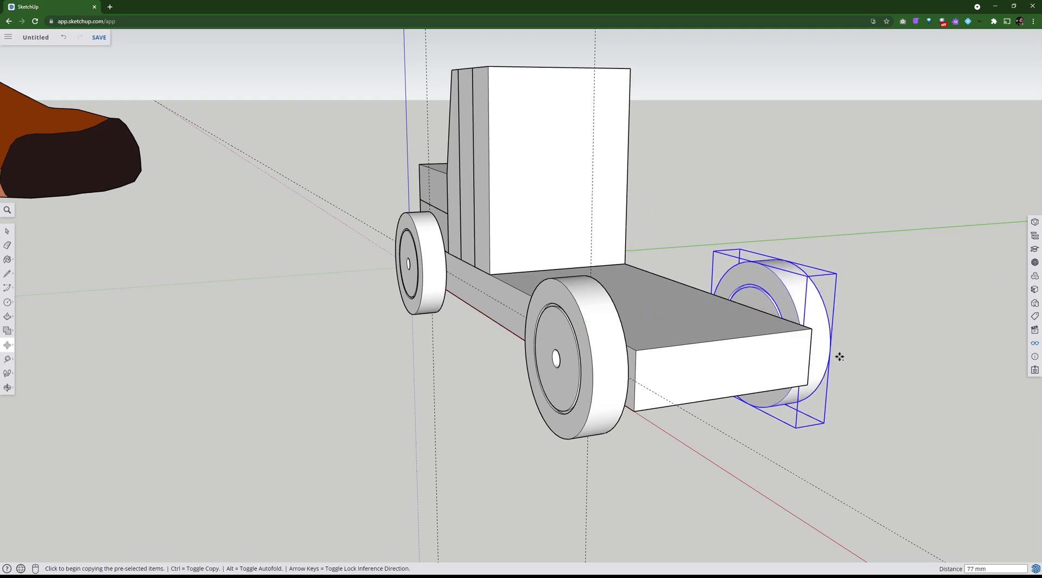
Flip the two copied wheels along the green direction so their grooved faces point outward
middle_click_drag(838, 355, 395, 332)
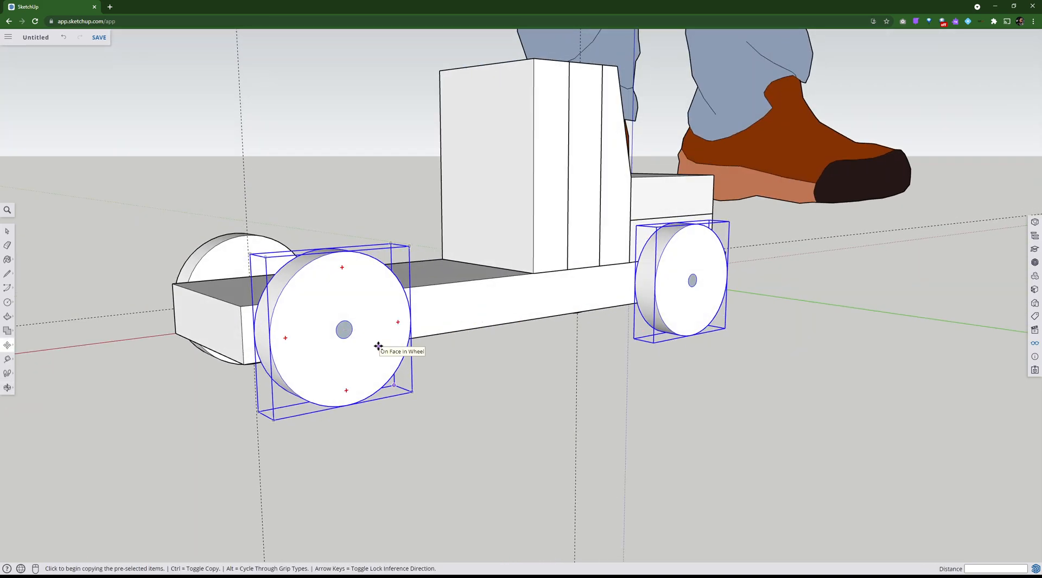
right_click(366, 326)
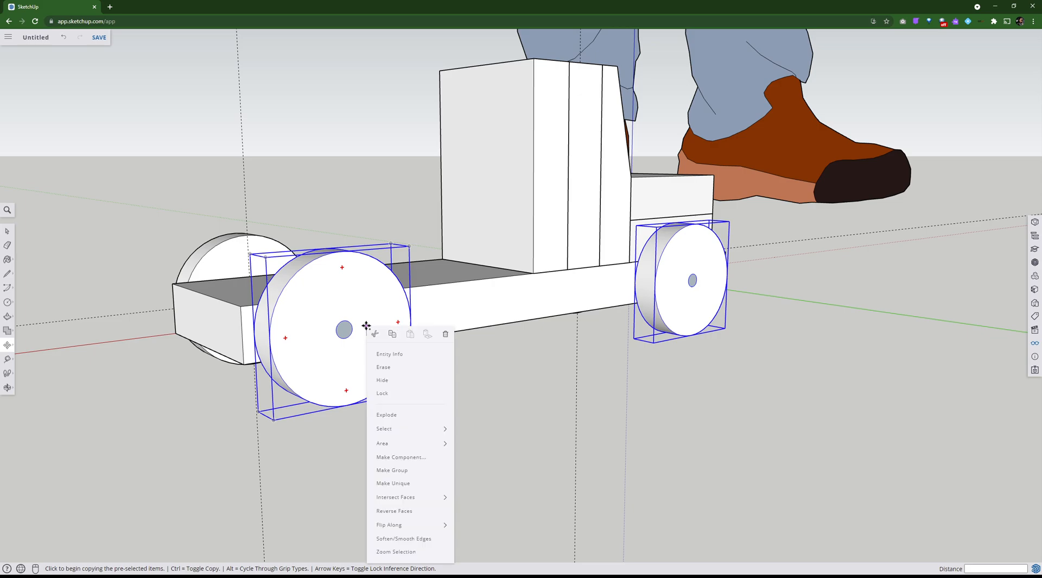
mouse_move(388, 523)
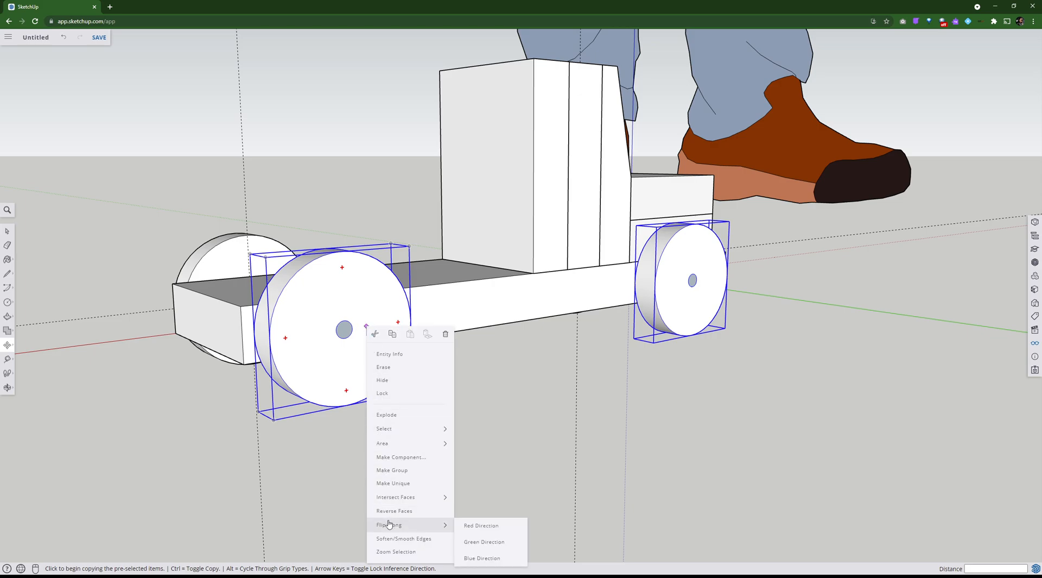
left_click(472, 542)
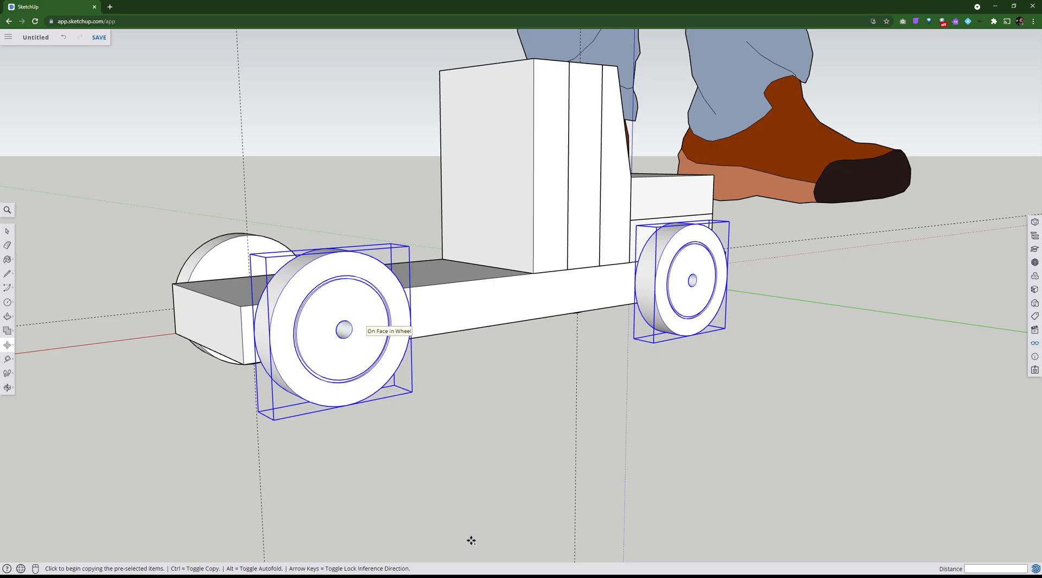
left_click(8, 232)
left_click(85, 252)
Open the front axle inside the original front wheel's hole for editing and select its end face
middle_click_drag(86, 252, 730, 288)
scroll(482, 320, "up", 5)
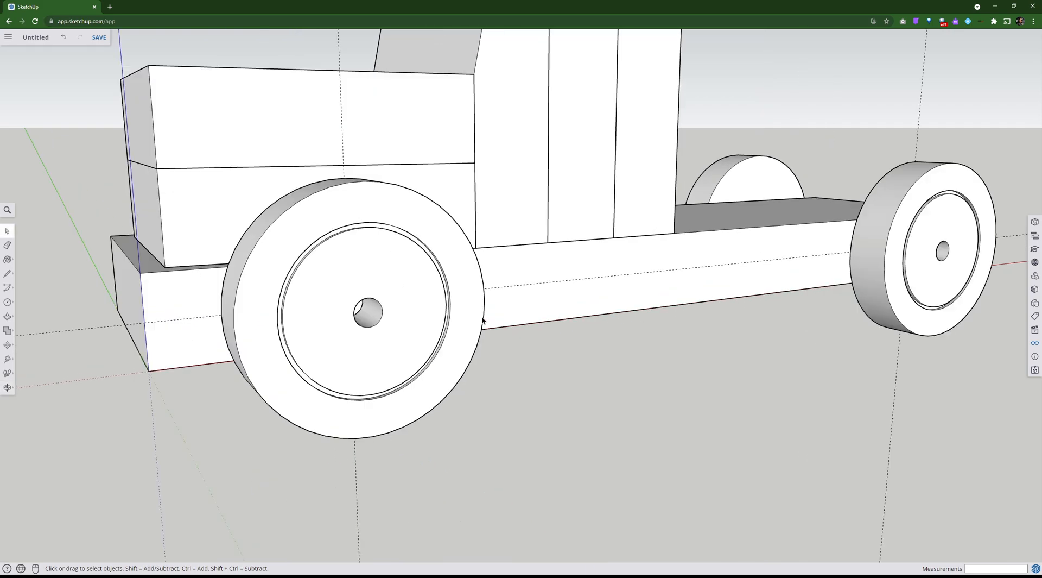
scroll(482, 321, "up", 2)
middle_click_drag(437, 314, 315, 264)
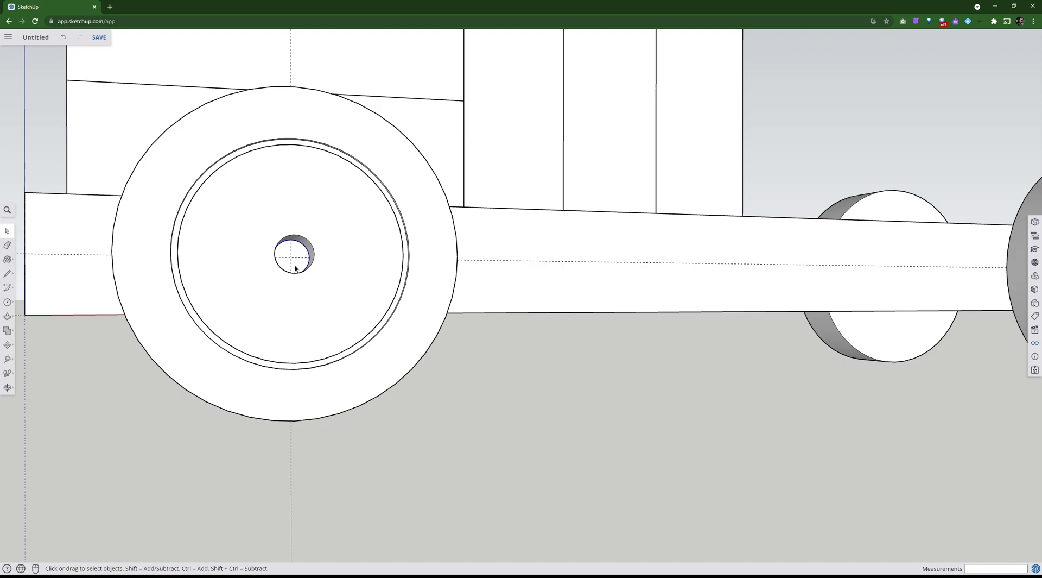
double_click(295, 268)
left_click(296, 268)
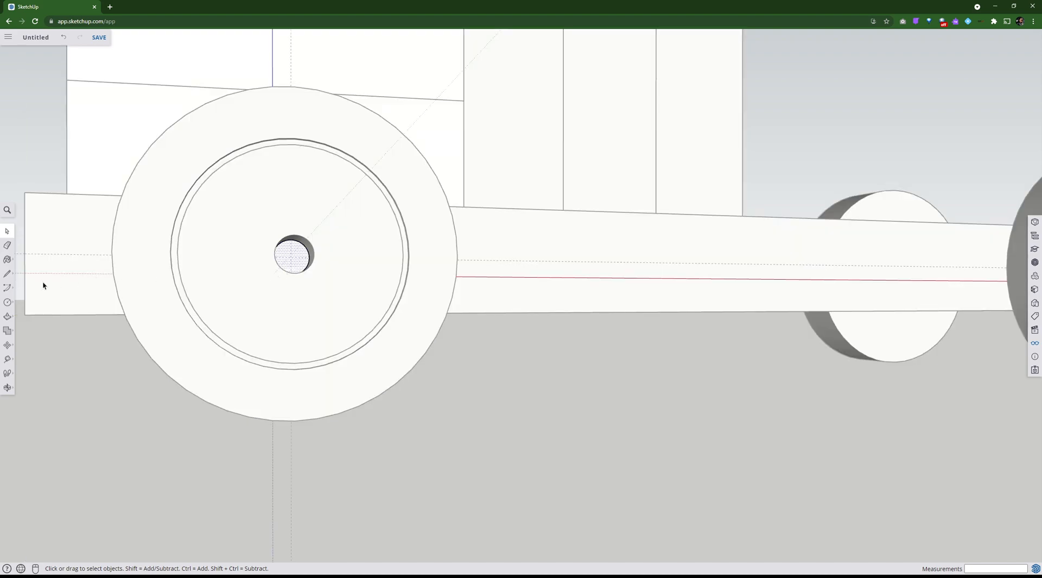
left_click(7, 318)
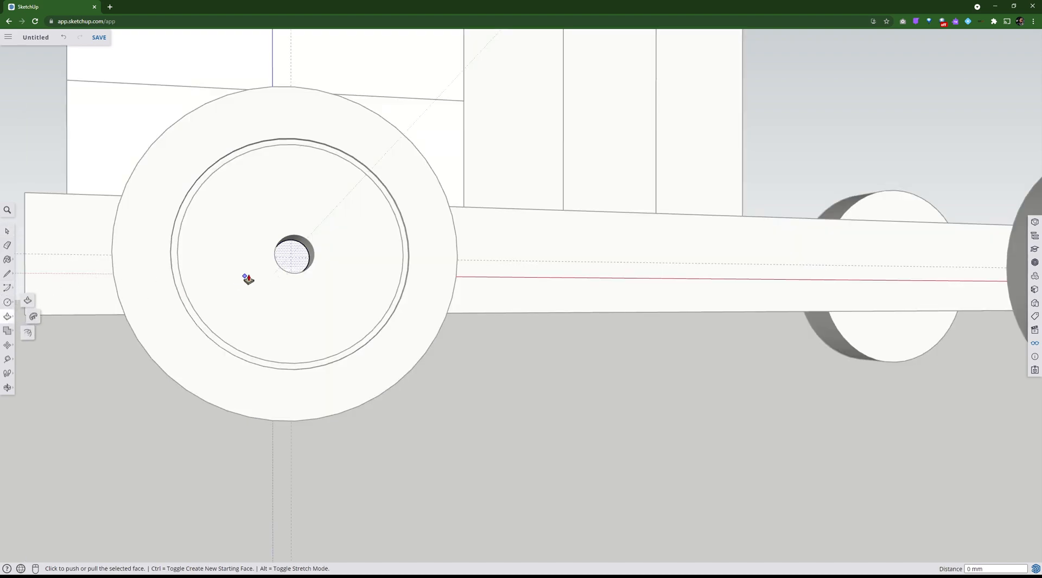
left_click(283, 269)
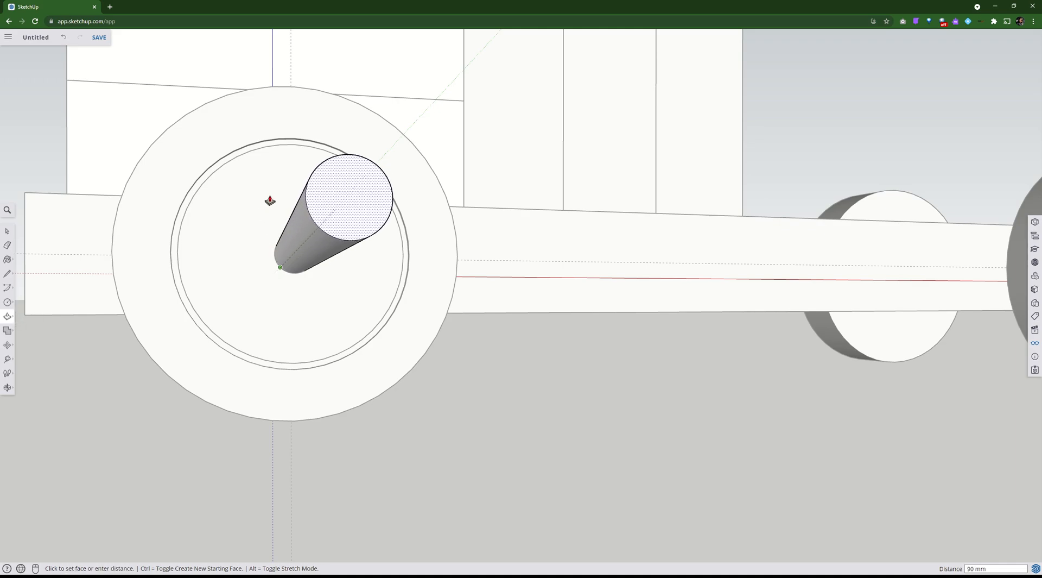
key("Escape")
left_click(297, 255)
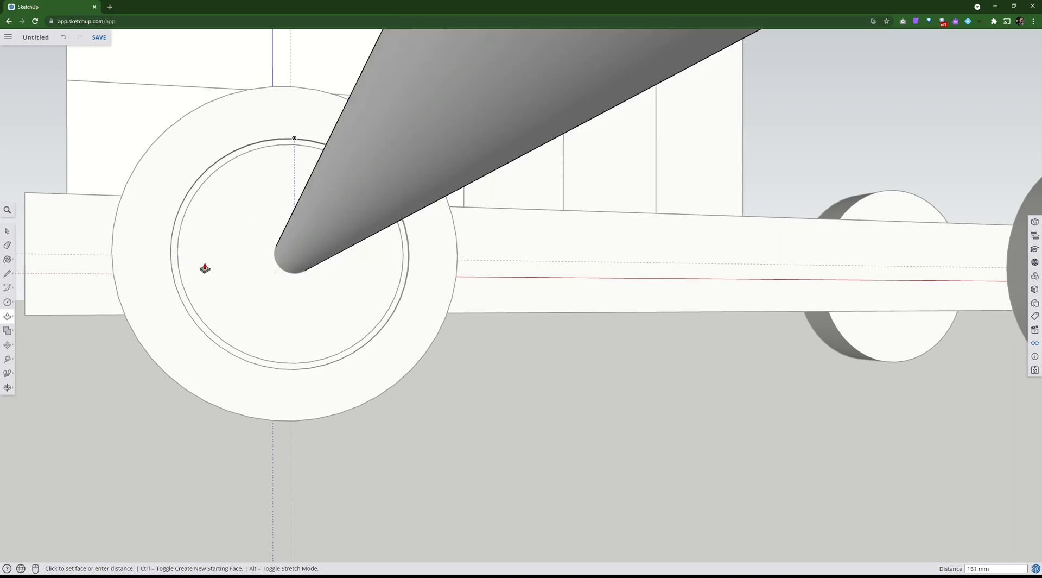
left_click(261, 293)
Pull the front axle's end face out 12 mm to the wheel's outer face with Push/Pull
middle_click_drag(263, 310, 375, 377)
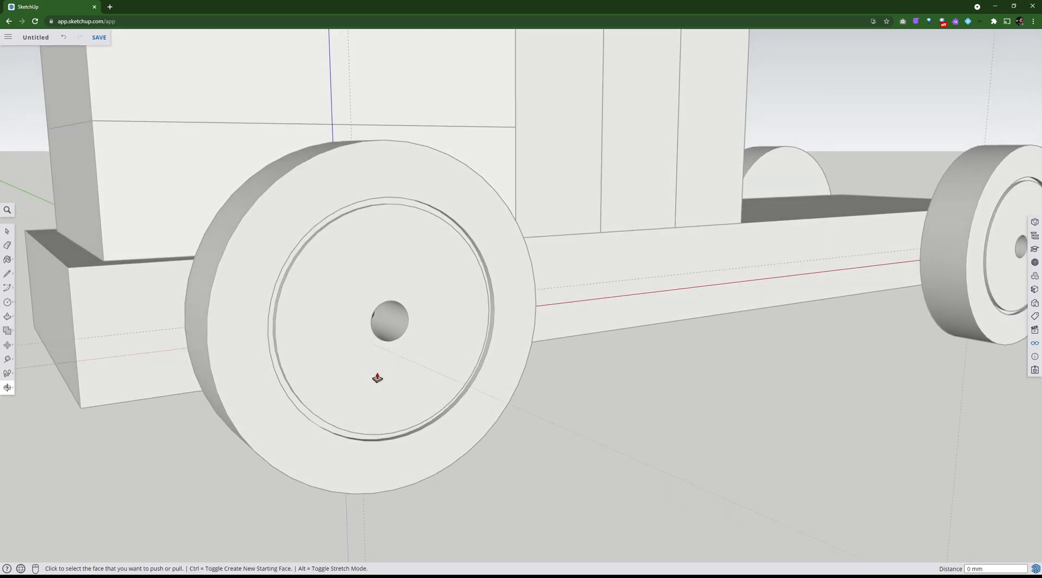
middle_click_drag(379, 327, 367, 292)
left_click(364, 288)
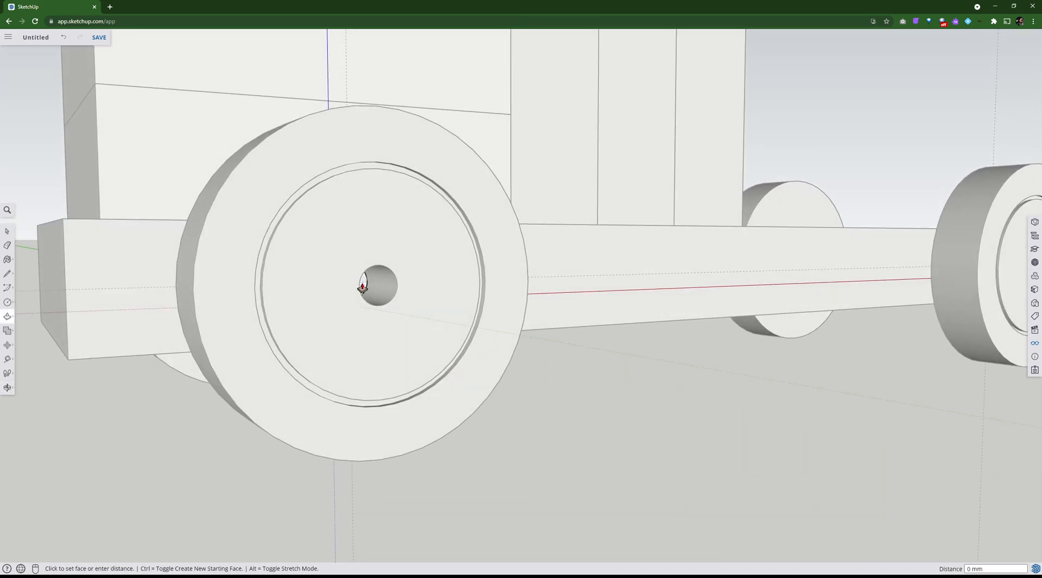
left_click(388, 246)
Pull the axle's end face a further 1 mm beyond the wheel face and leave the axle's editing mode
middle_click_drag(341, 357, 513, 399)
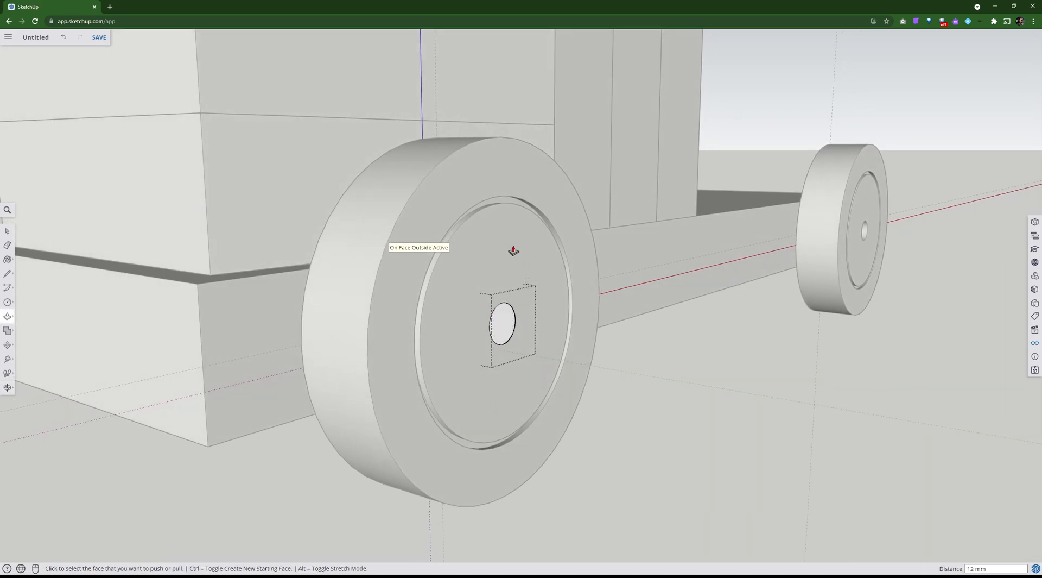
left_click(501, 319)
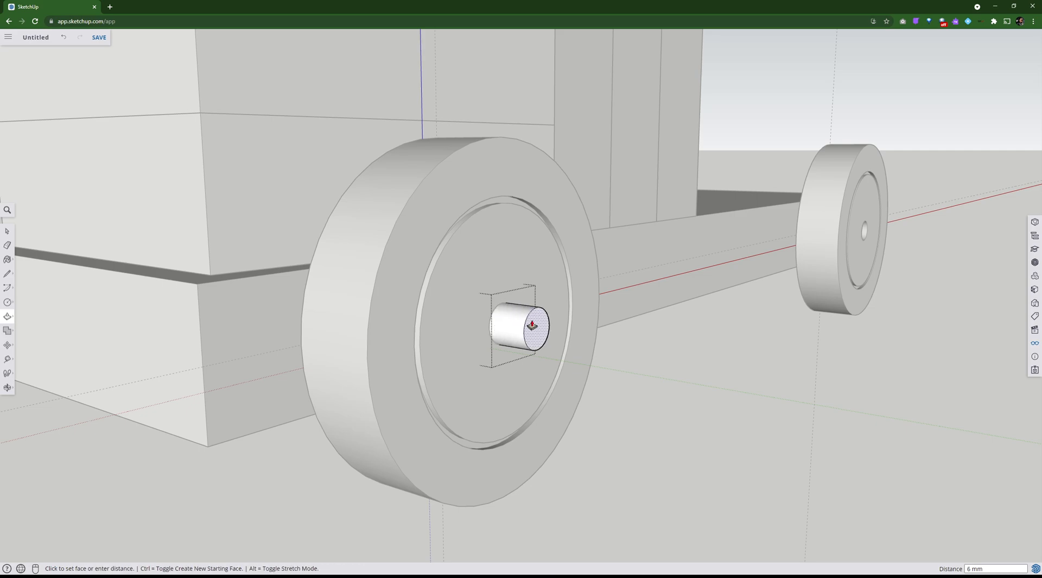
left_click(533, 324)
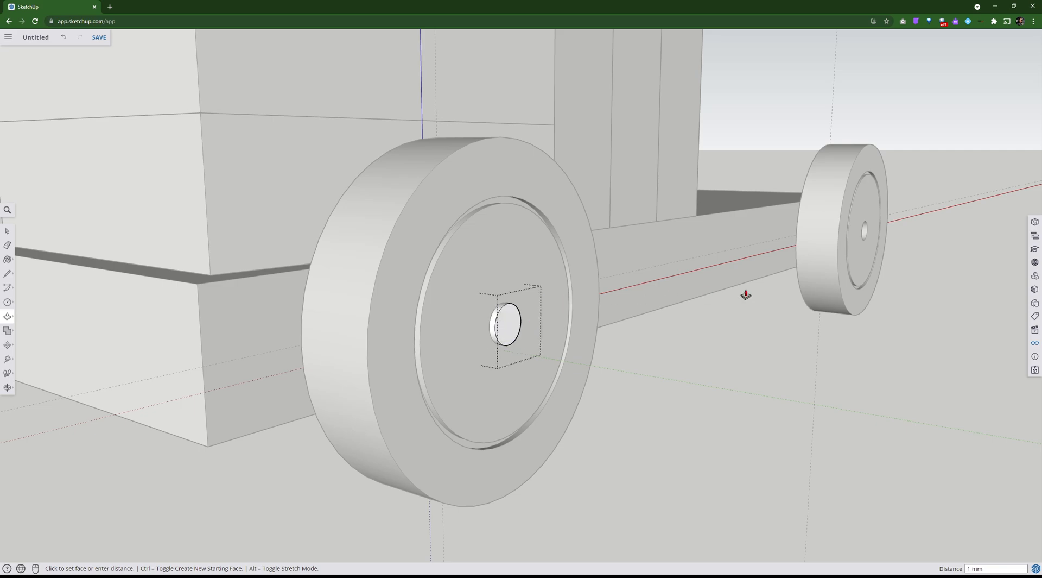
left_click(6, 231)
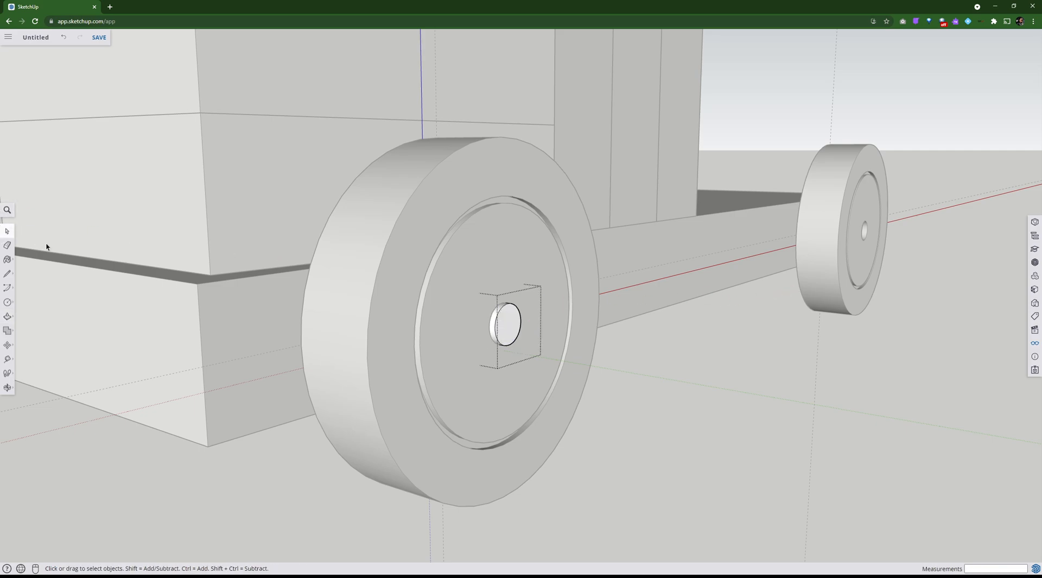
left_click(90, 346)
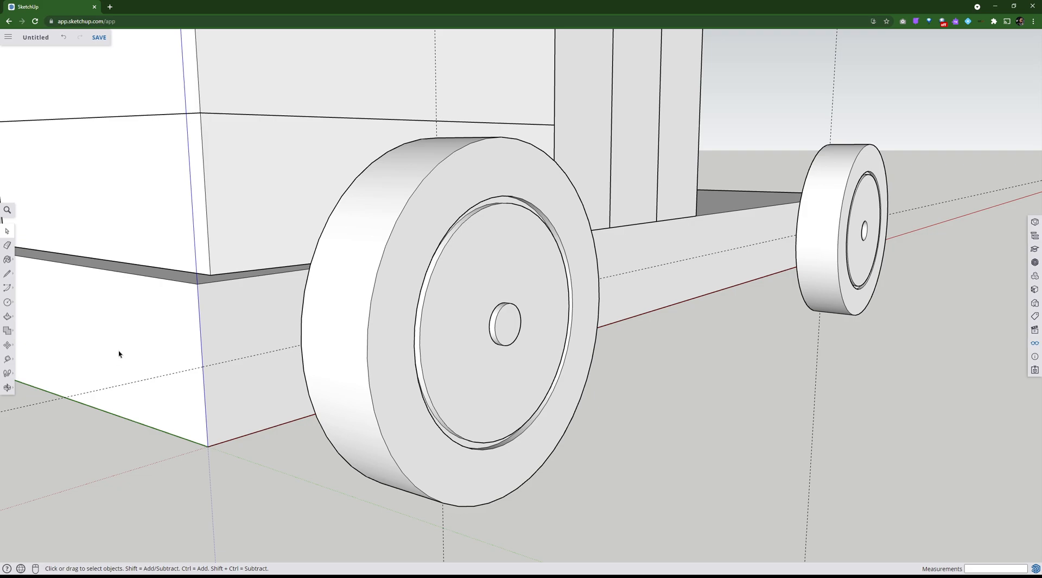
Copy the front axle from its end-face centre 180 mm along the red direction, aligned with the rear wheels' vertical guide line
middle_click_drag(174, 340, 3, 338)
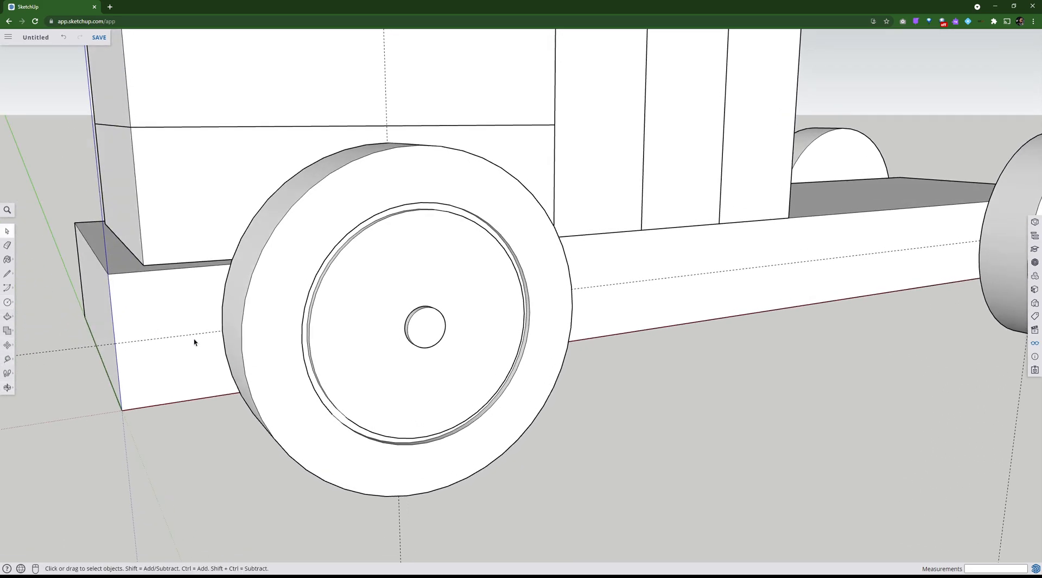
scroll(340, 372, "down", 2)
scroll(339, 372, "down", 3)
middle_click_drag(339, 373, 214, 396)
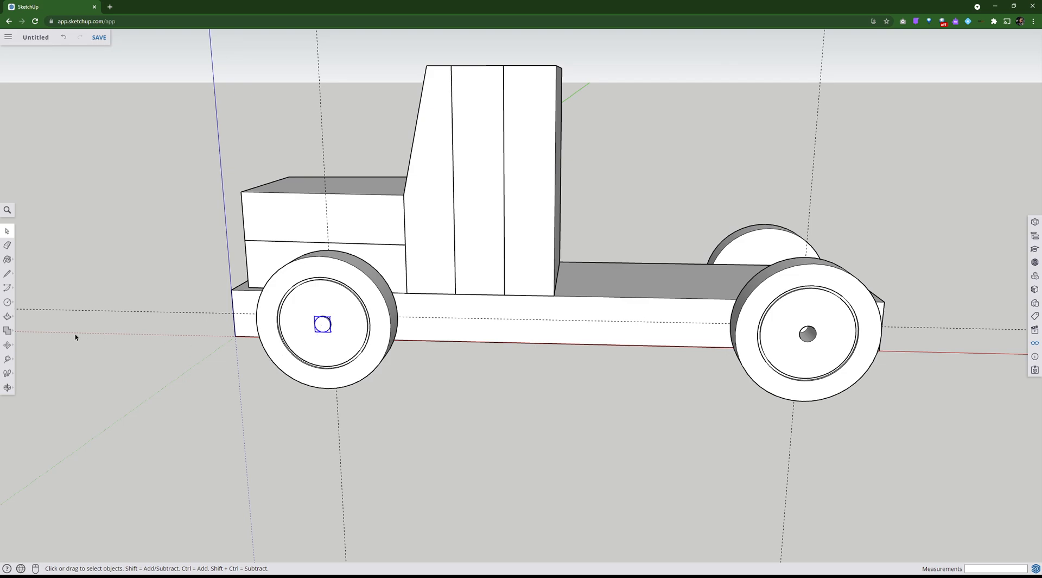
left_click(8, 346)
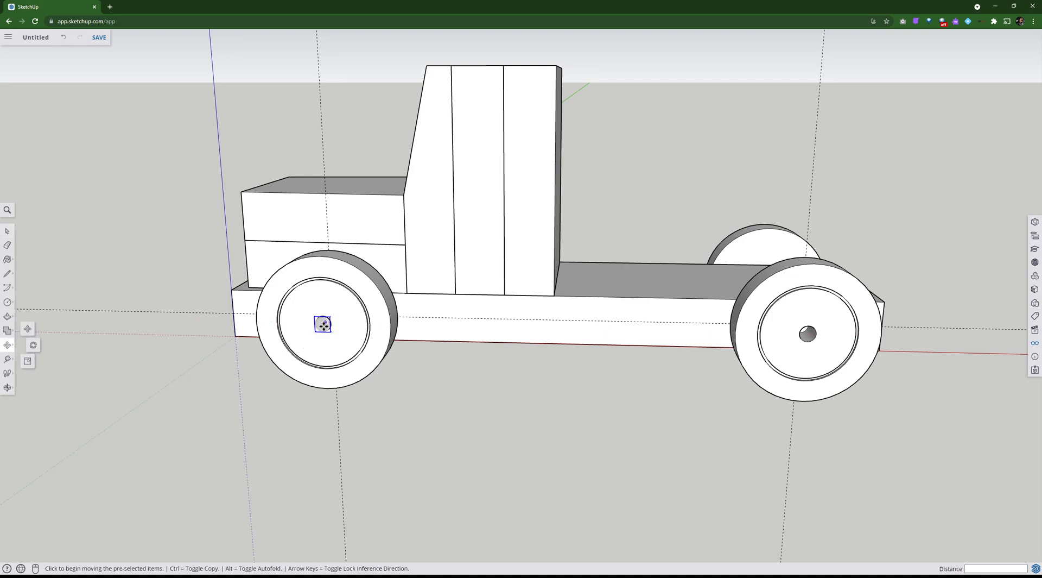
scroll(322, 324, "up", 4)
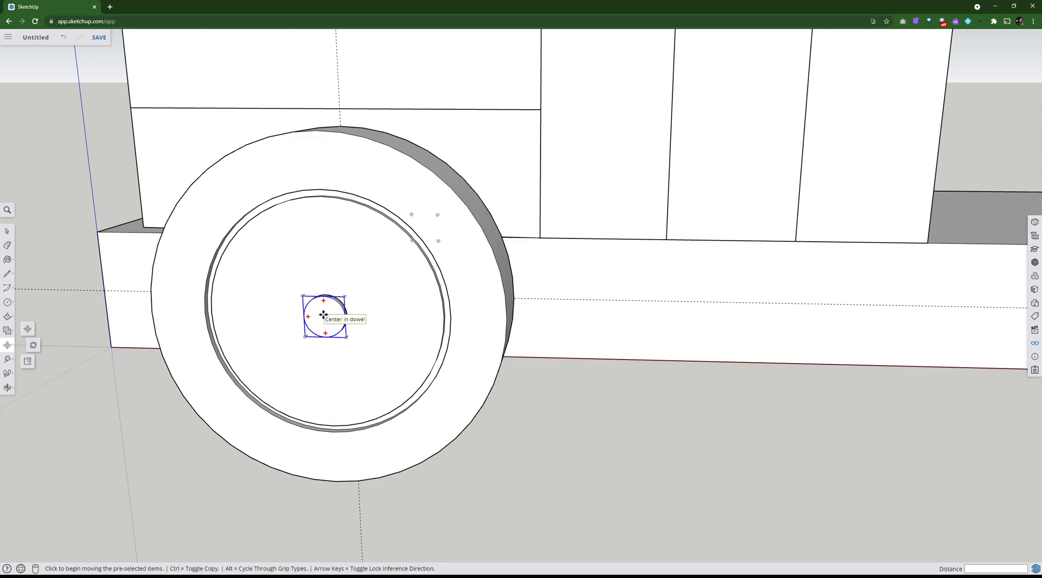
left_click(324, 315)
key("ctrl")
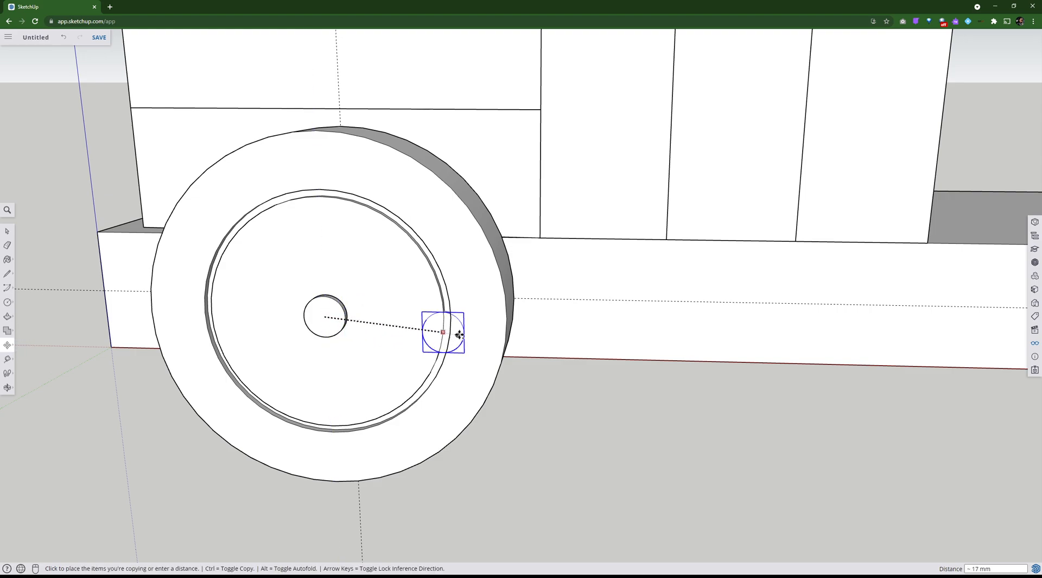
scroll(478, 318, "down", 5)
middle_click_drag(699, 367, 103, 323, "shift")
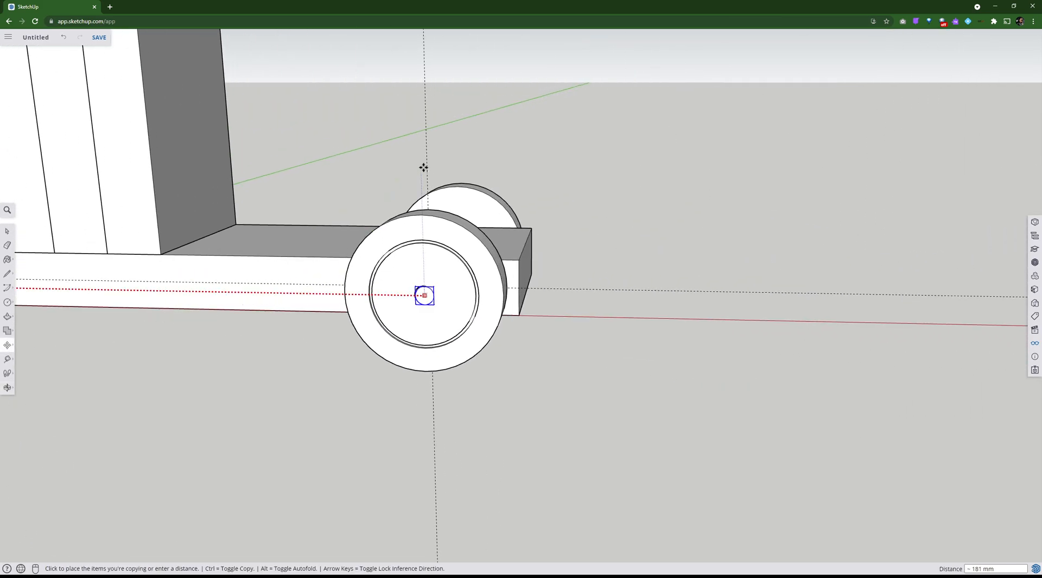
middle_click_drag(425, 158, 373, 226, "shift")
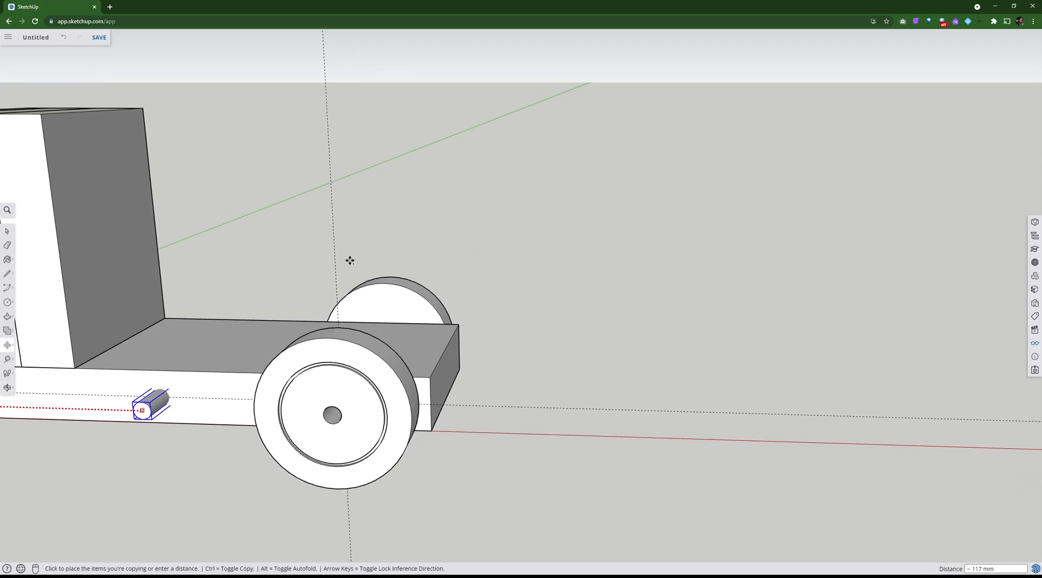
middle_click_drag(340, 415, 430, 251, "shift")
scroll(420, 262, "up", 3)
scroll(420, 262, "up", 2)
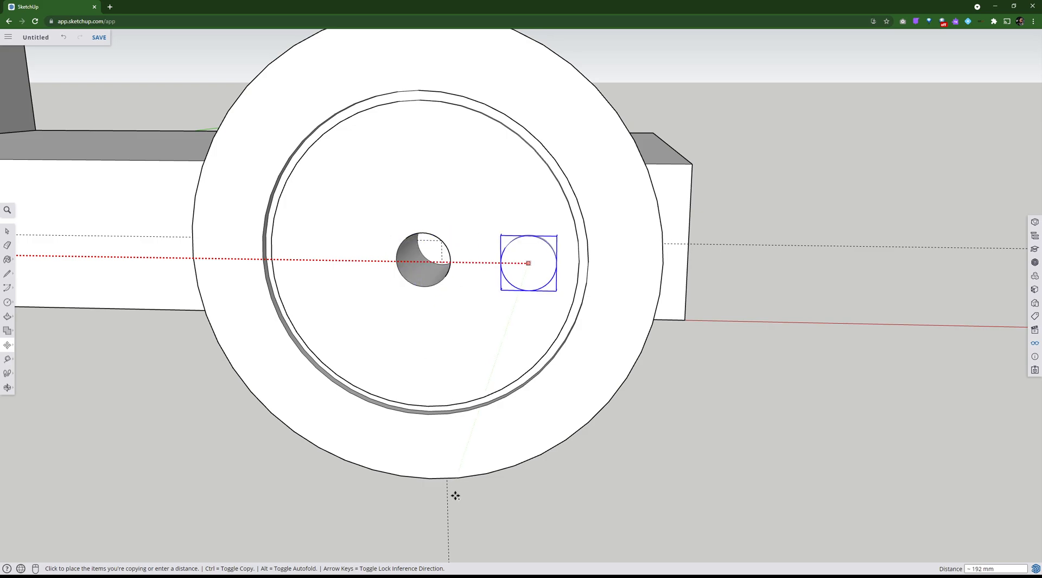
middle_click_drag(465, 398, 63, 395)
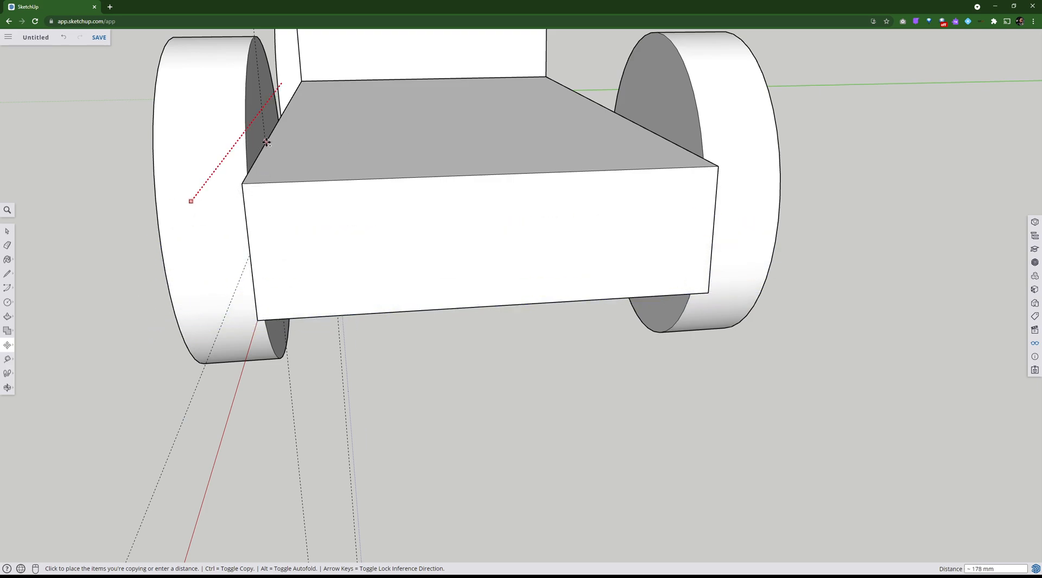
scroll(267, 142, "up", 5)
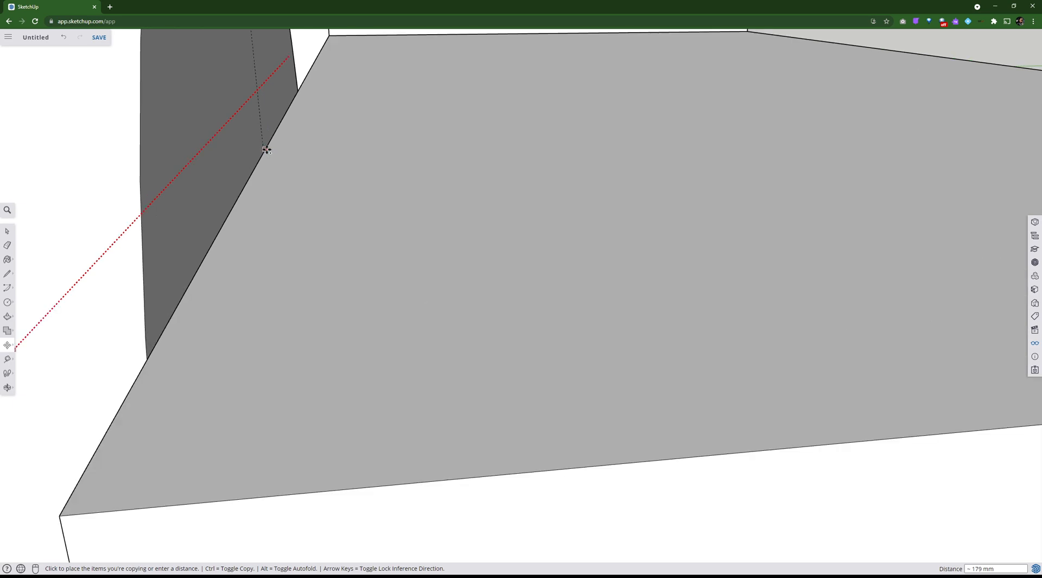
left_click(264, 151)
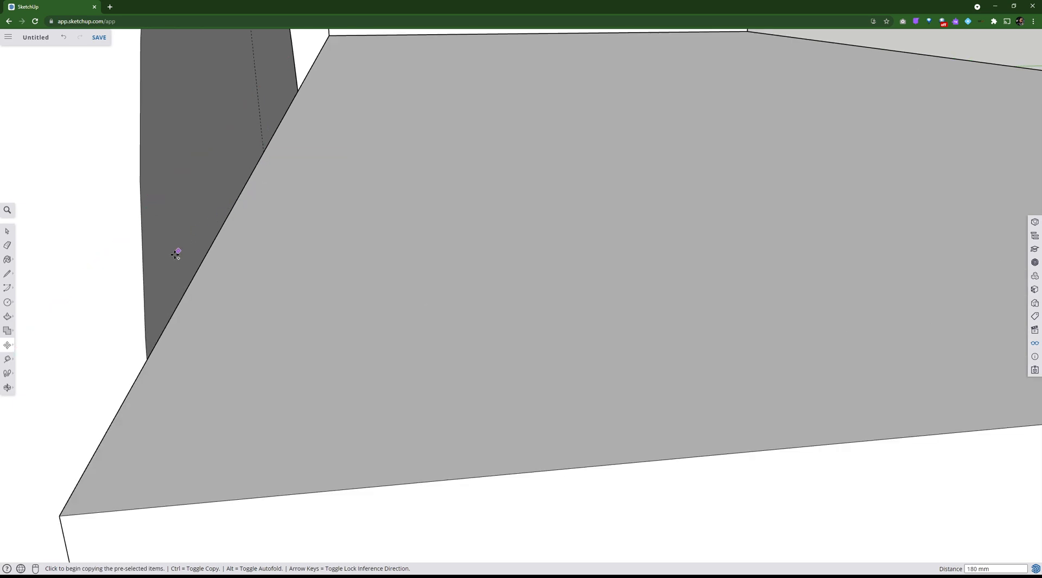
Open the rear axle for editing at its recessed end inside the rear wheel on the truck's opposite side
scroll(275, 247, "down", 10)
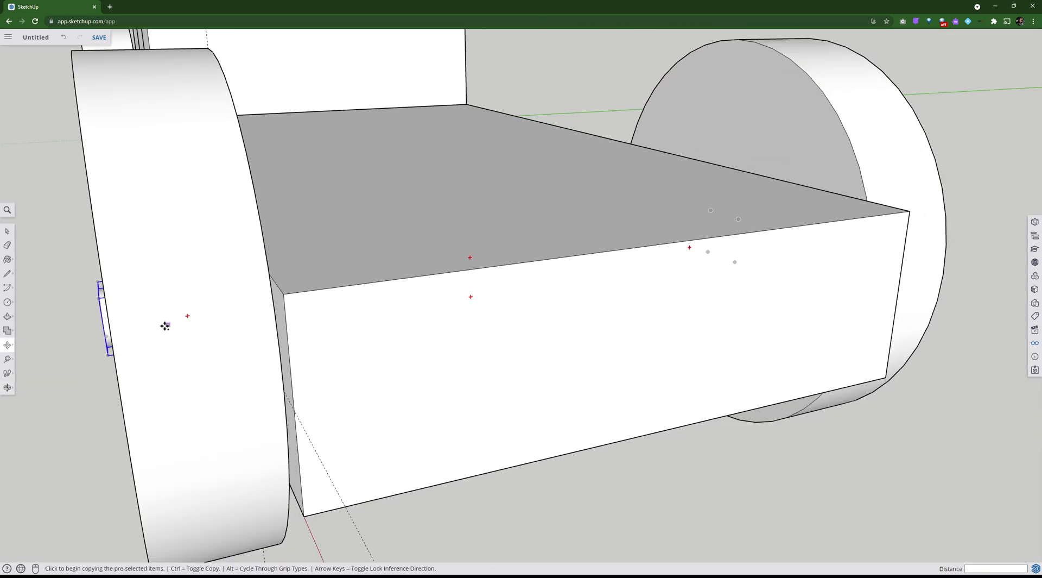
middle_click_drag(163, 323, 212, 233)
scroll(468, 231, "down", 5)
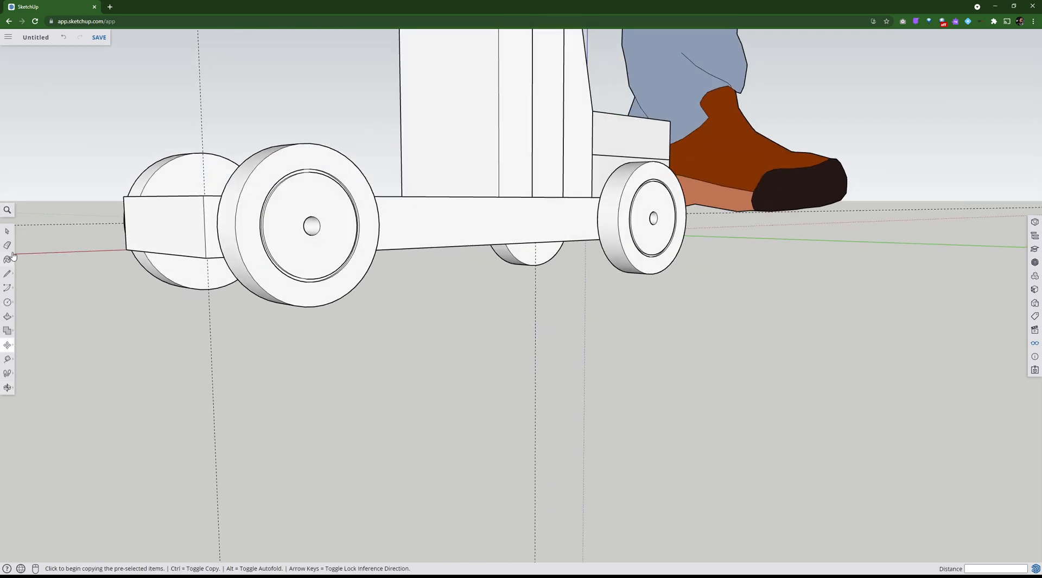
left_click(8, 233)
scroll(362, 302, "up", 6)
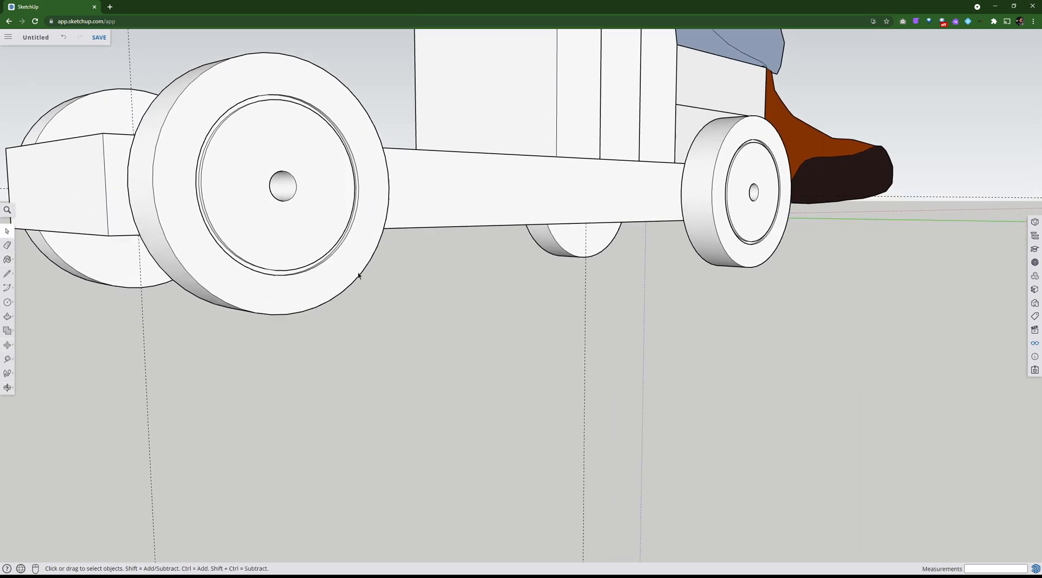
double_click(150, 217)
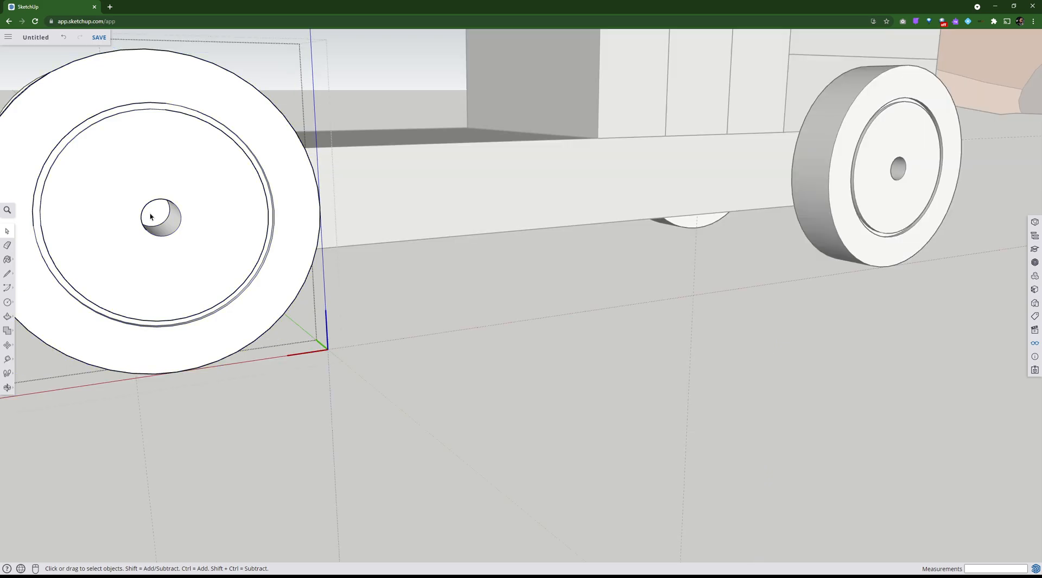
middle_click_drag(160, 219, 362, 280)
scroll(681, 442, "up", 4)
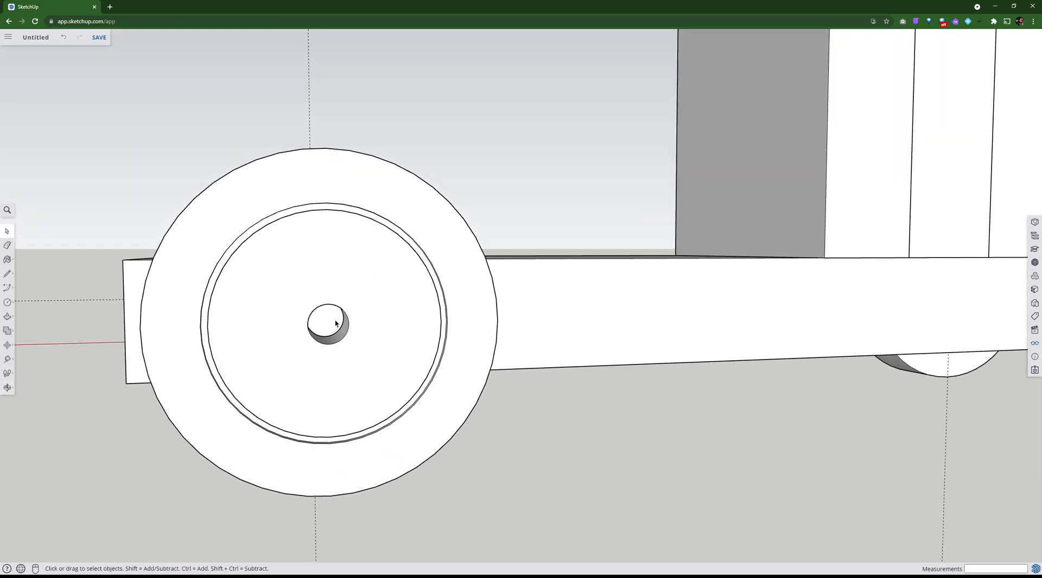
double_click(335, 323)
key("ctrl+a")
left_click(614, 463)
middle_click_drag(614, 463, 907, 440)
middle_click_drag(630, 362, 782, 401)
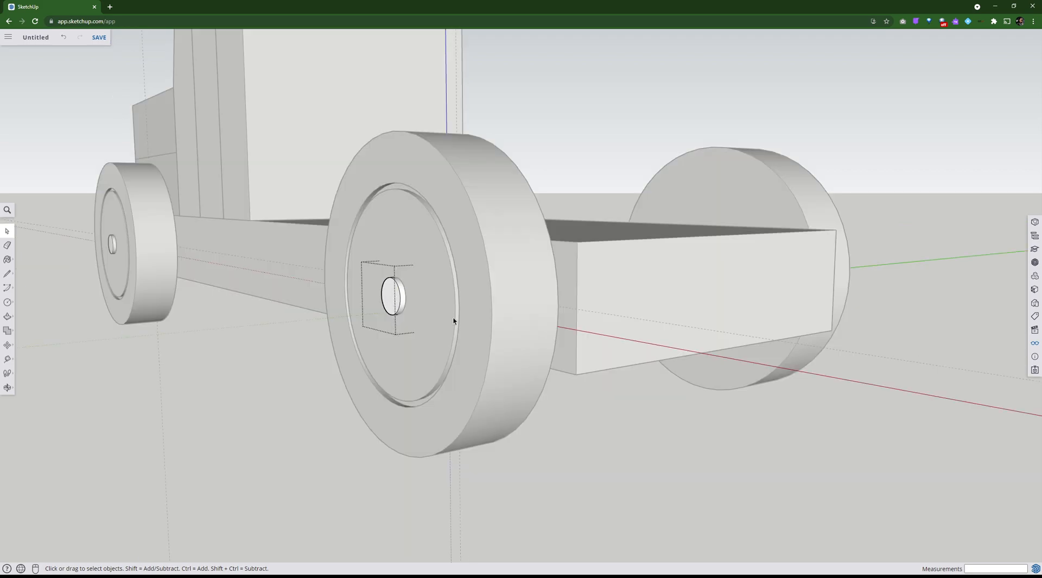
middle_click_drag(390, 302, 258, 257)
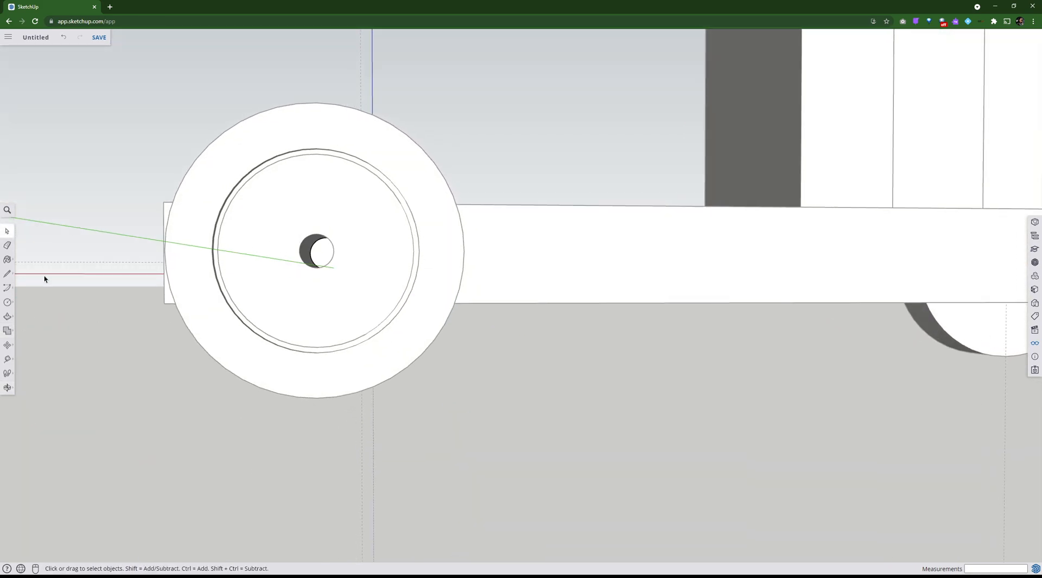
Pull the axle's recessed end face out 12 mm to the rear wheel's outer face with Push/Pull
left_click(6, 317)
left_click(322, 252)
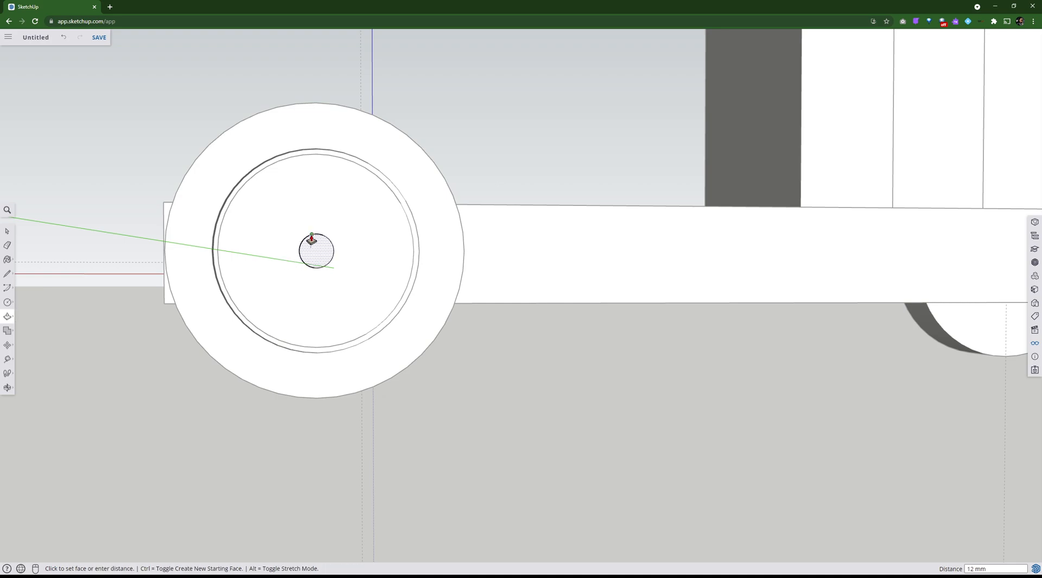
middle_click_drag(303, 225, 536, 356)
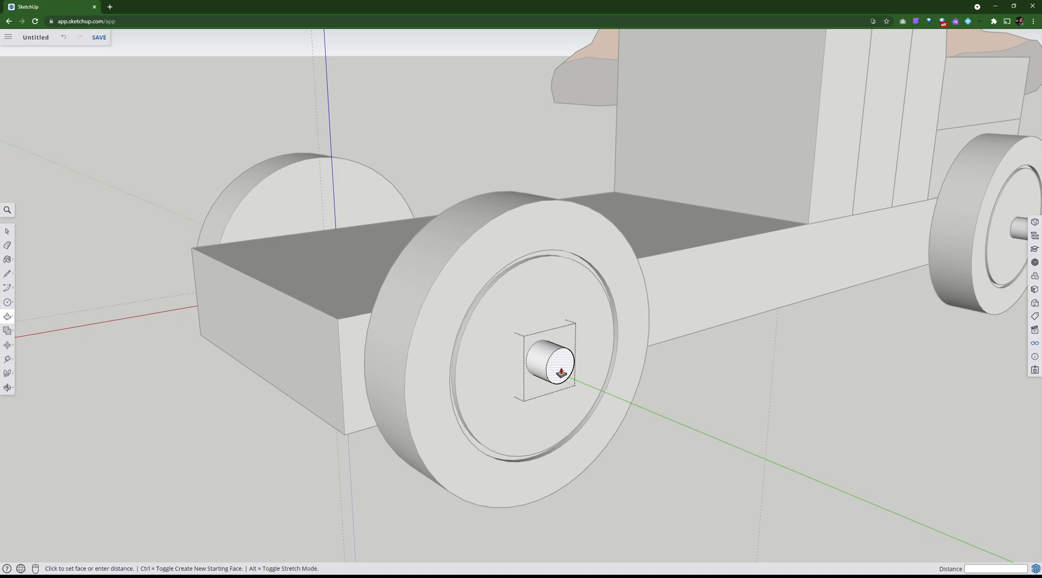
key("Escape")
Pull the same axle end face a further 2 mm beyond the wheel face
middle_click_drag(725, 372, 344, 210)
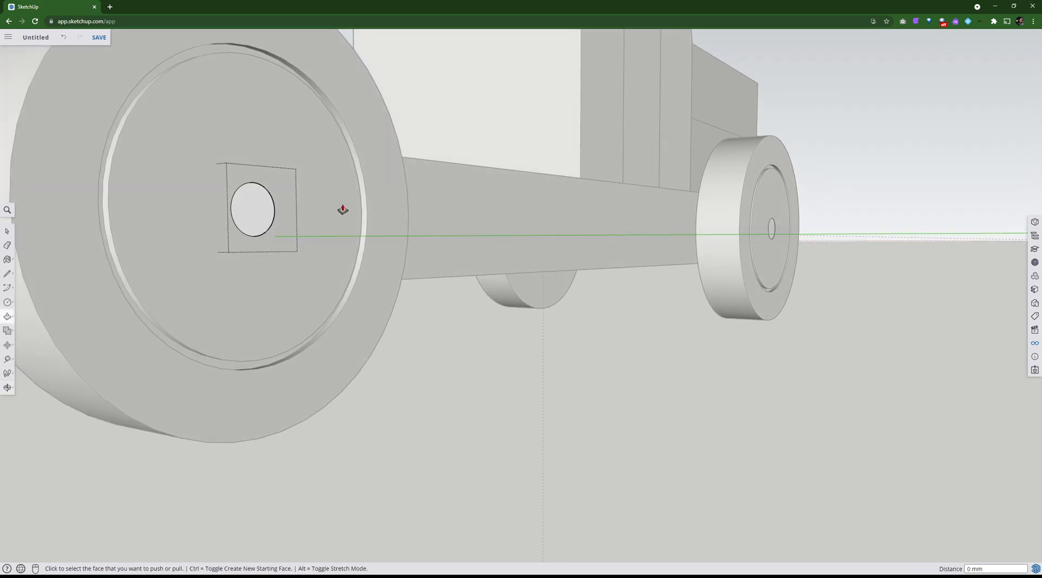
left_click(236, 212)
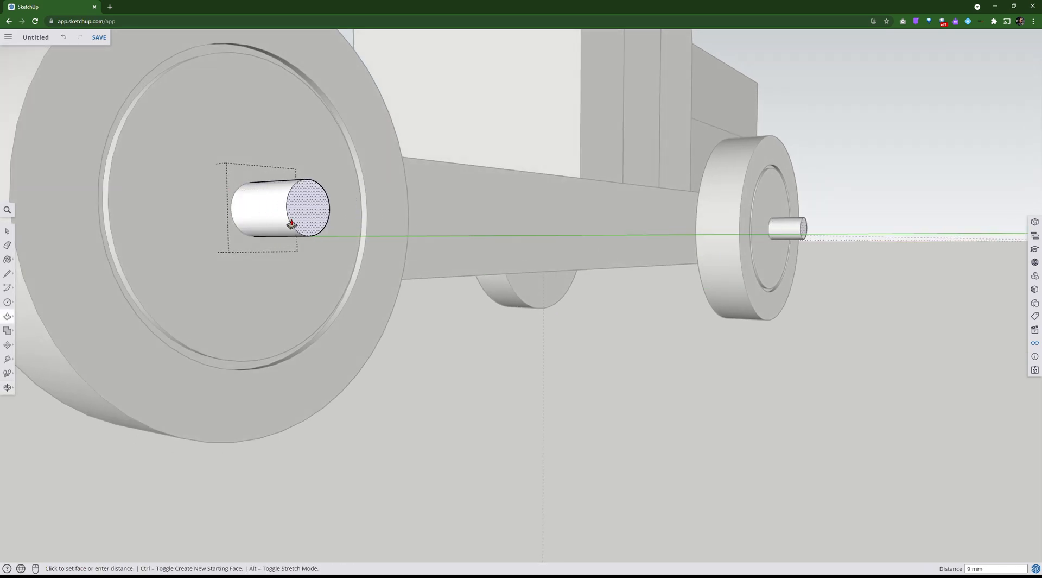
type("2")
key("Return")
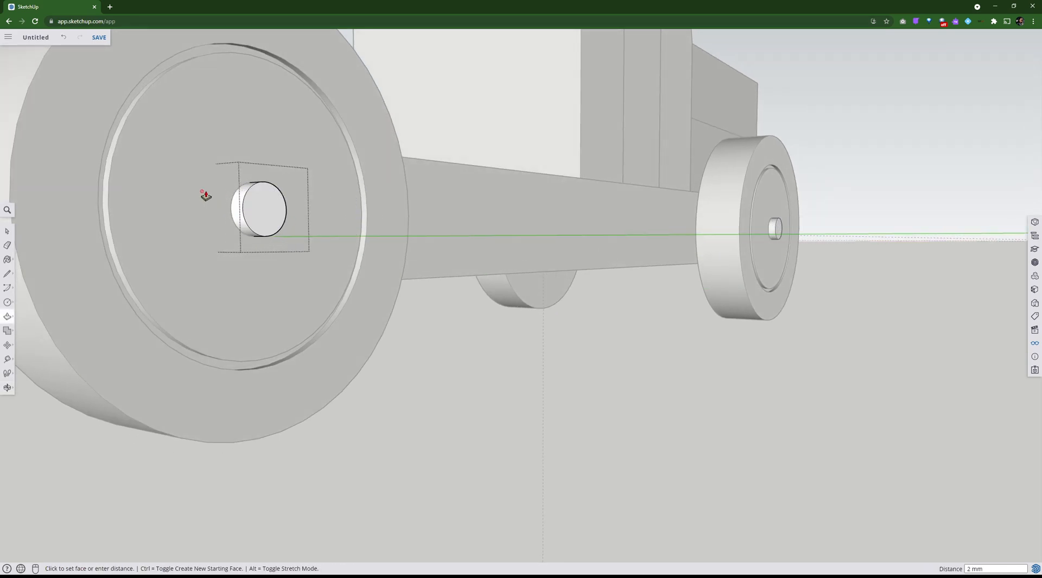
Push the axle's end face back in by 1 mm and leave the axle's editing mode
scroll(225, 210, "down", 5)
middle_click_drag(219, 219, 548, 271)
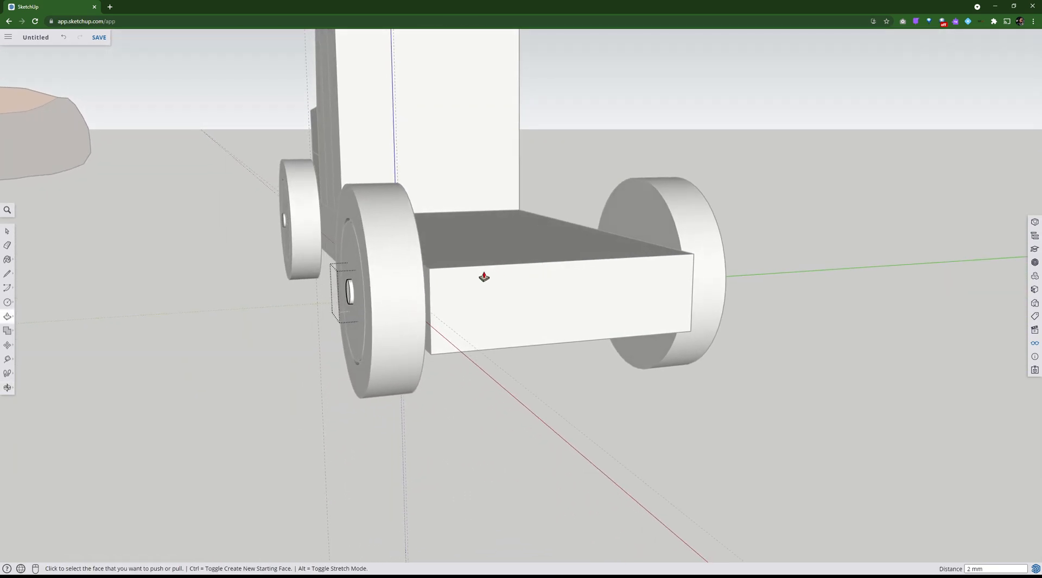
middle_click_drag(146, 188, 239, 247)
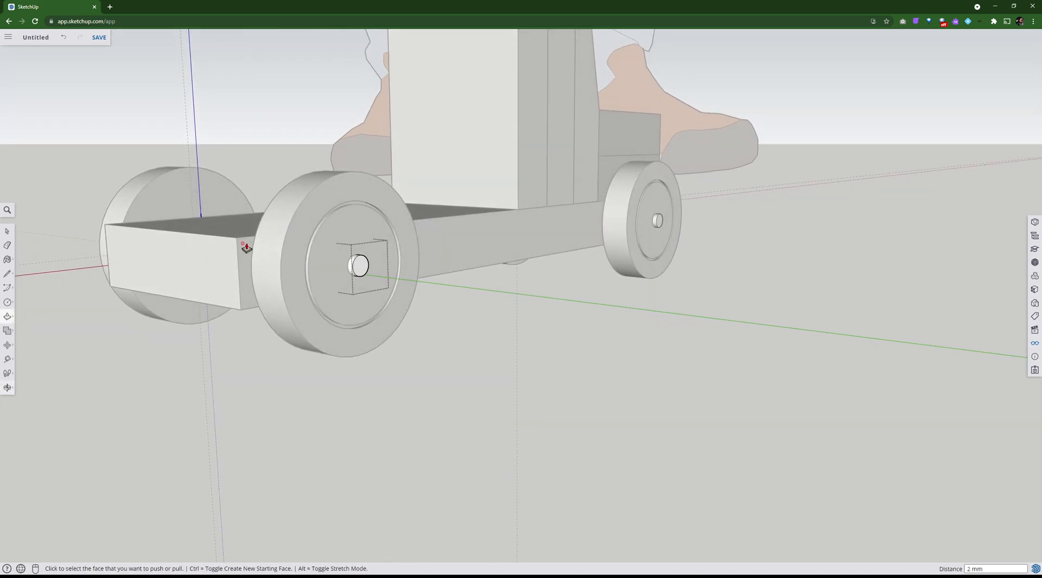
scroll(368, 275, "up", 4)
left_click(396, 277)
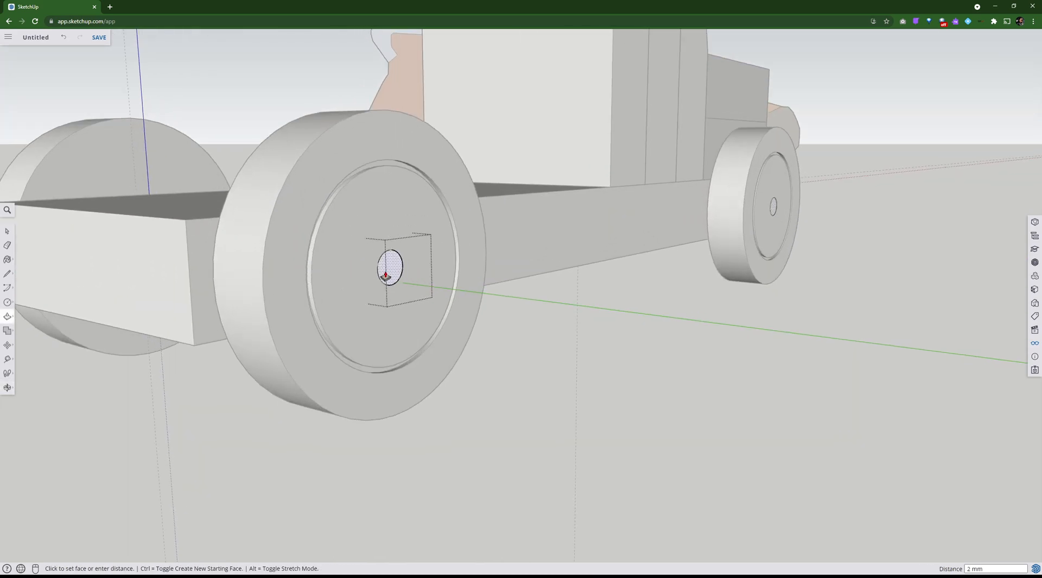
key("Return")
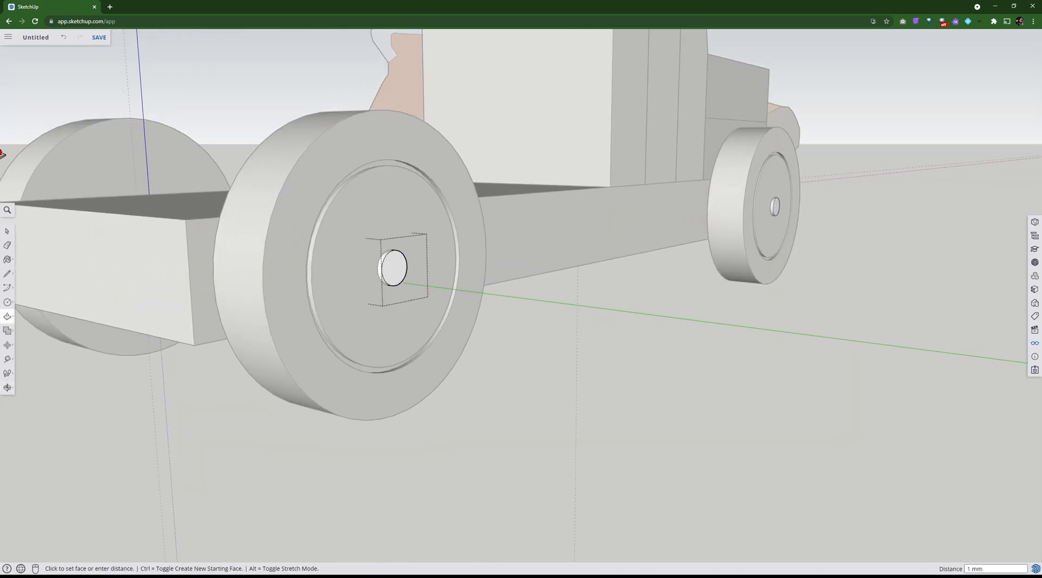
left_click(7, 232)
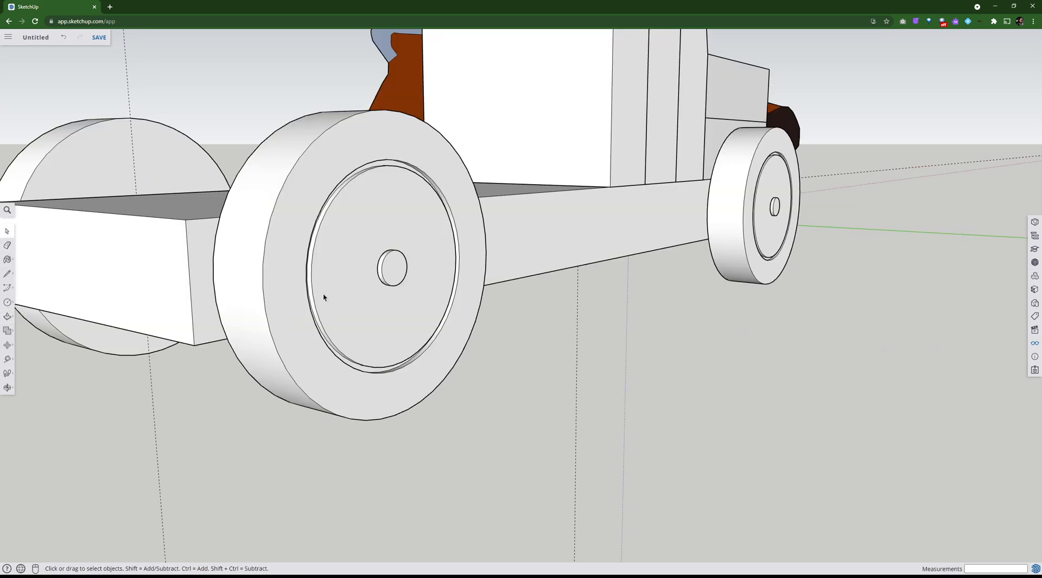
Move both wheels on this side outward together, from the hole's edge to the axle's end edge, so they sit flush with the axles
left_click(316, 287)
left_click(750, 194, "shift")
left_click(8, 344)
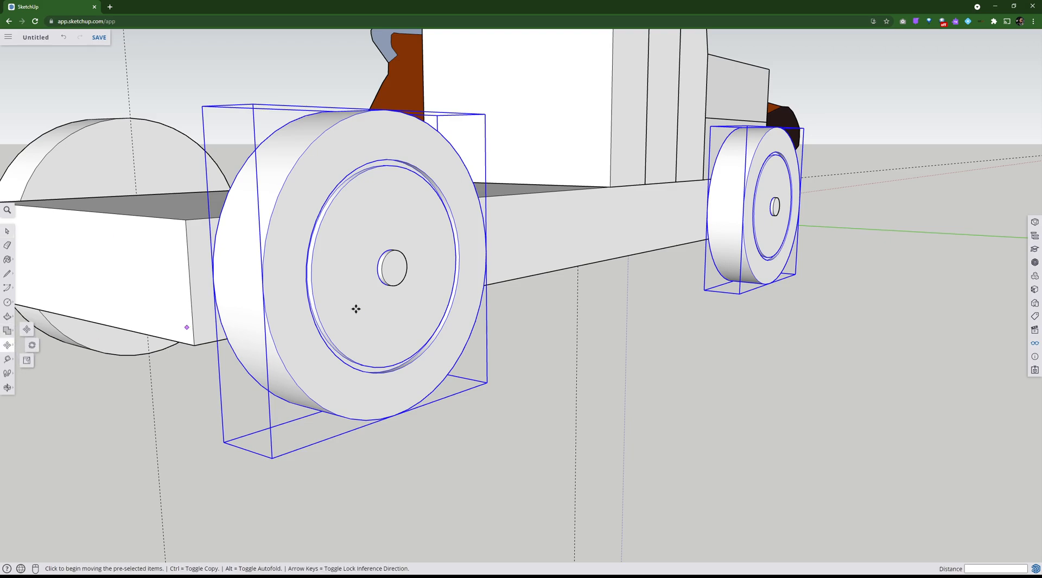
scroll(398, 256, "up", 5)
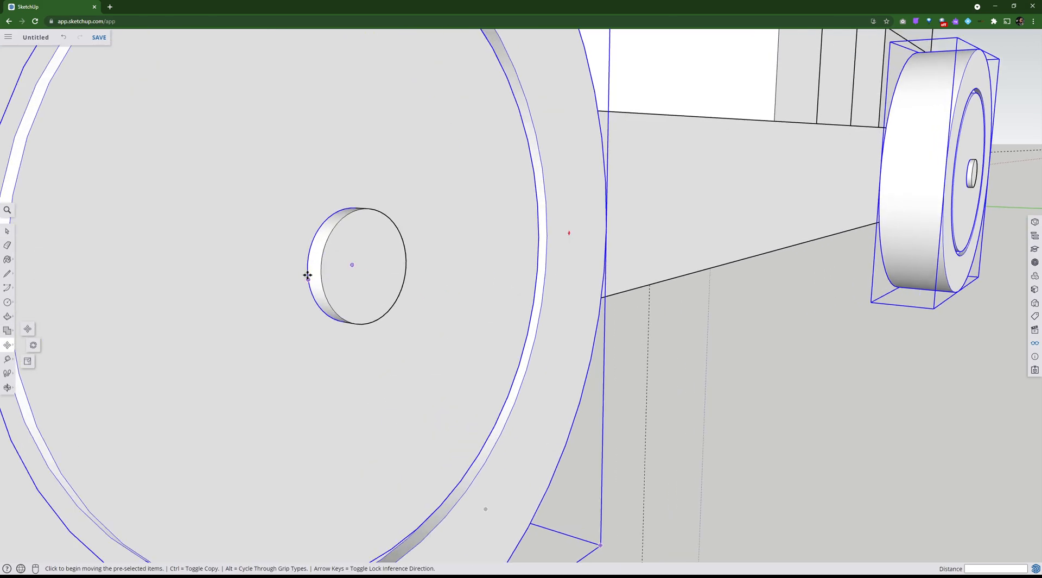
left_click(308, 275)
left_click(321, 280)
scroll(317, 288, "down", 6)
Select the front and rear wheels on the other side and move them outward flush with the axle ends
middle_click_drag(237, 314, 572, 293)
left_click(12, 235)
left_click(265, 200)
left_click(274, 203)
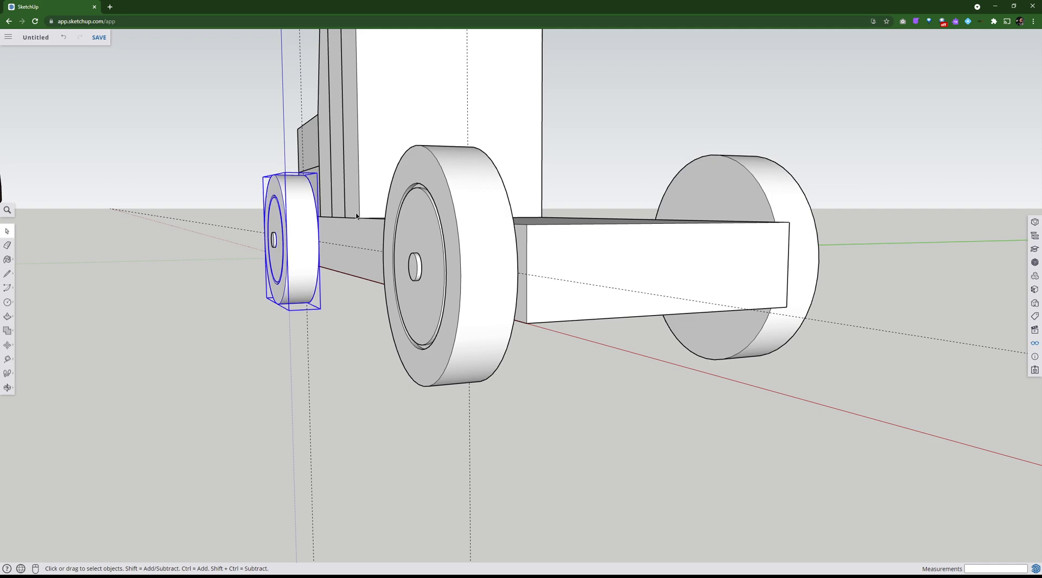
left_click(436, 215, "shift")
left_click(5, 346)
scroll(422, 252, "up", 5)
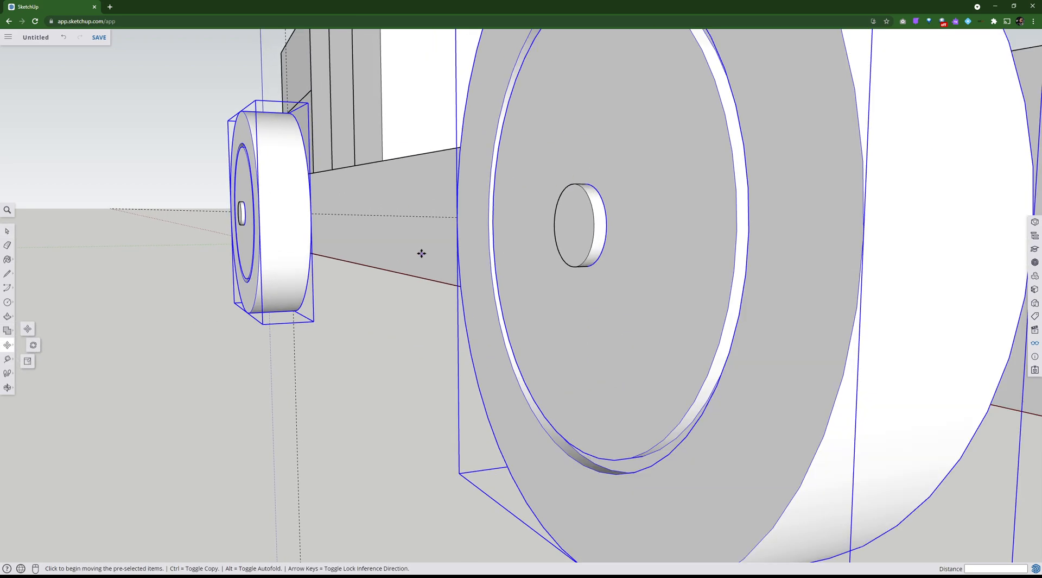
left_click(605, 224)
left_click(594, 224)
Inspect the fit of the wheels and axles from the sides and underneath, and deselect the wheels
middle_click_drag(135, 232, 670, 256)
scroll(665, 257, "down", 5)
scroll(523, 258, "down", 3)
middle_click_drag(174, 319, 538, 249)
scroll(344, 239, "up", 3)
middle_click_drag(345, 240, 139, 340)
key("m")
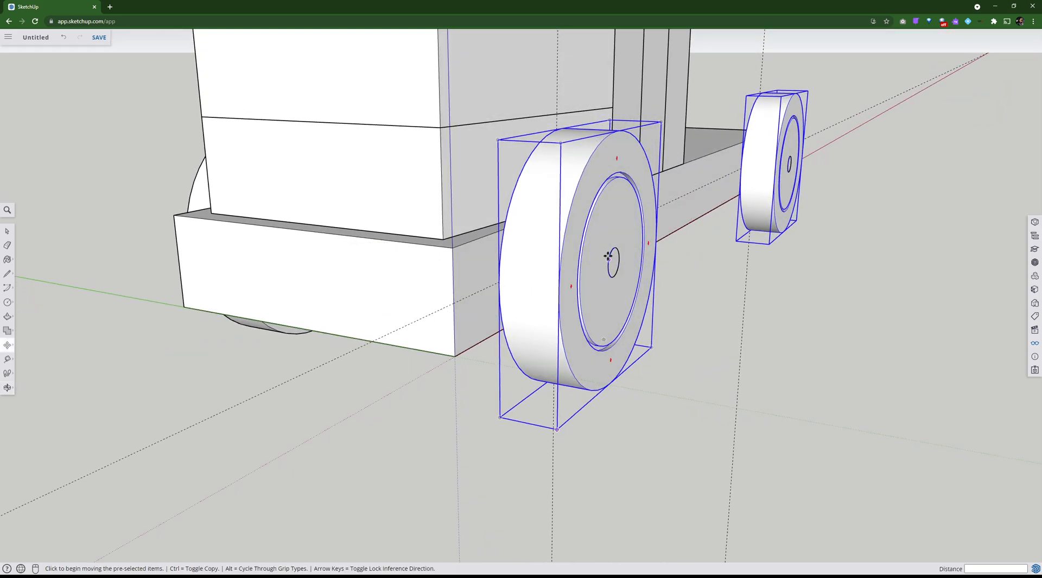
middle_click_drag(263, 226, 51, 201)
middle_click_drag(272, 237, 476, 180)
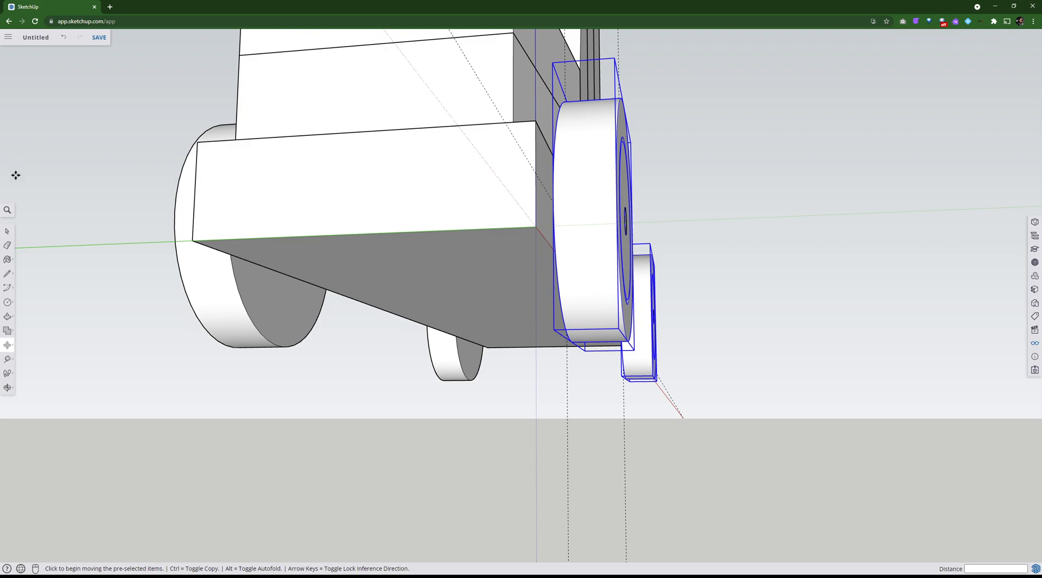
left_click(7, 232)
left_click(103, 233)
middle_click_drag(406, 241, 571, 339)
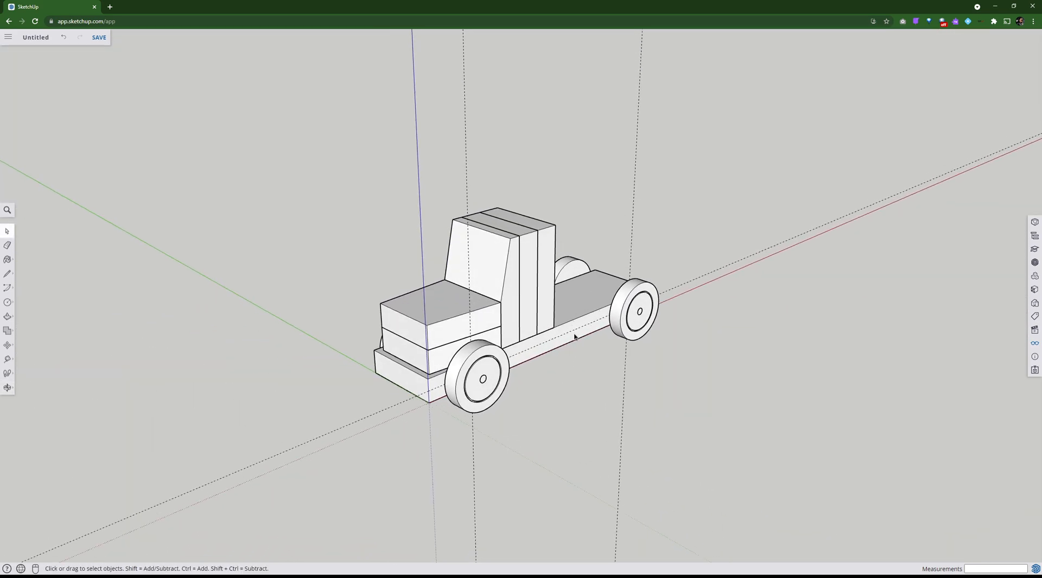
Open the truck's chassis block for editing, erase its vertical and lengthwise guide lines, and leave its editing mode
double_click(575, 336)
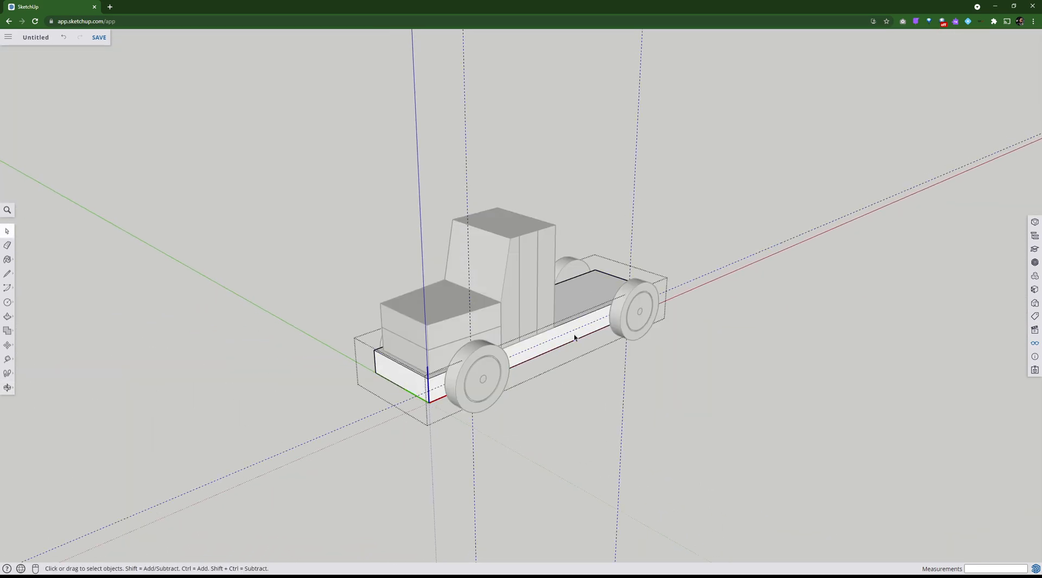
left_click(8, 245)
left_click_drag(443, 131, 618, 126)
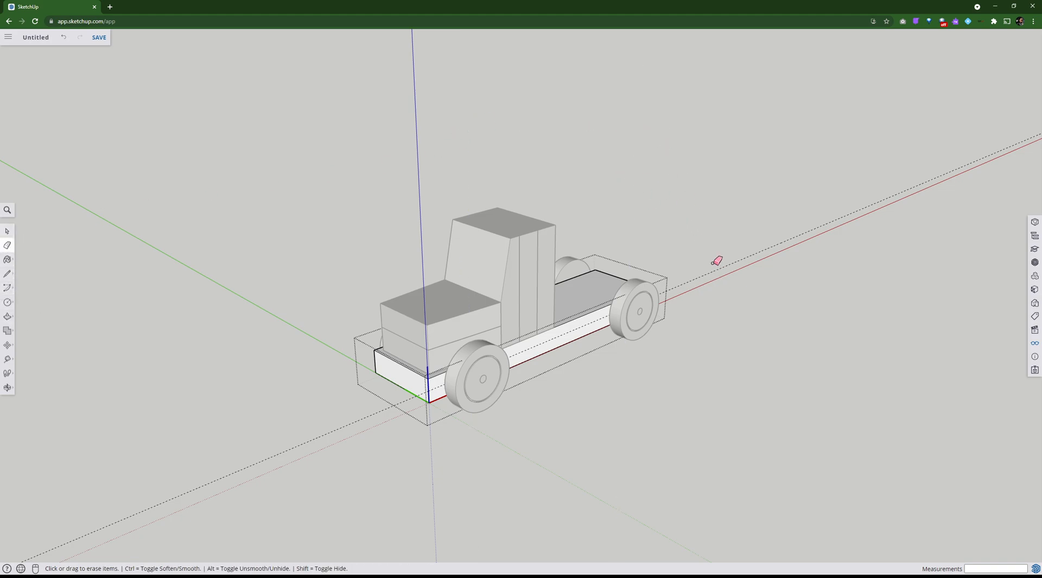
left_click(716, 279)
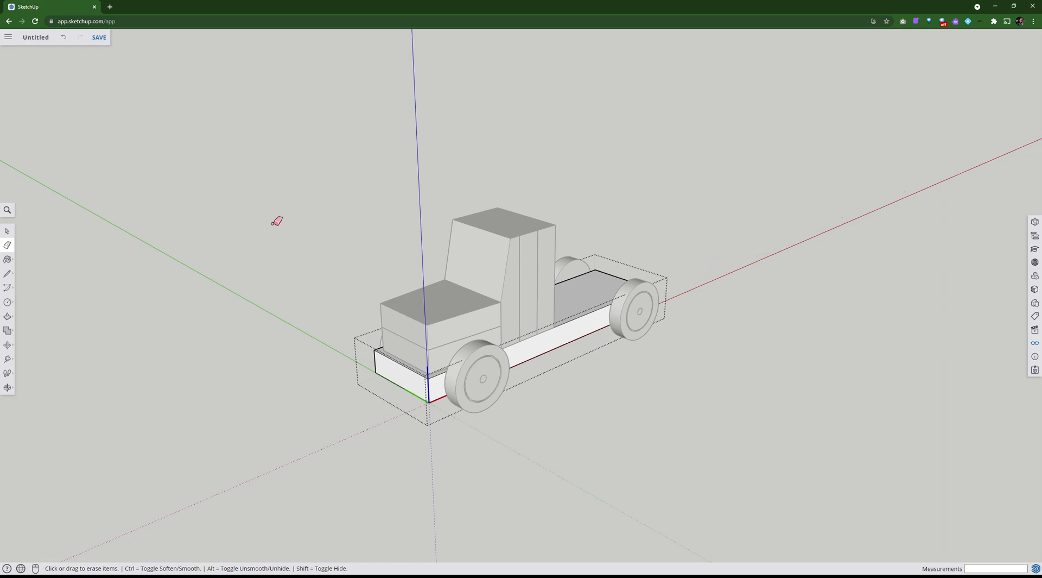
left_click(7, 235)
left_click(105, 251)
Examine the completed truck from the front, side and rear, checking the cab, chassis and wheels
middle_click_drag(238, 279, 238, 278)
middle_click_drag(557, 204, 406, 275)
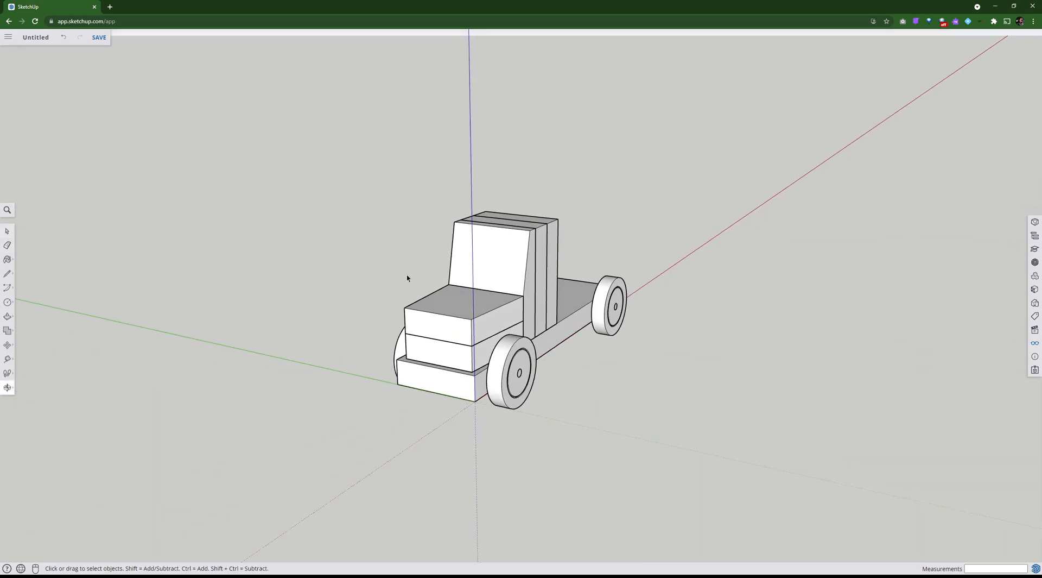
middle_click_drag(543, 282, 277, 272, "shift")
middle_click_drag(440, 293, 731, 362)
scroll(516, 324, "up", 3)
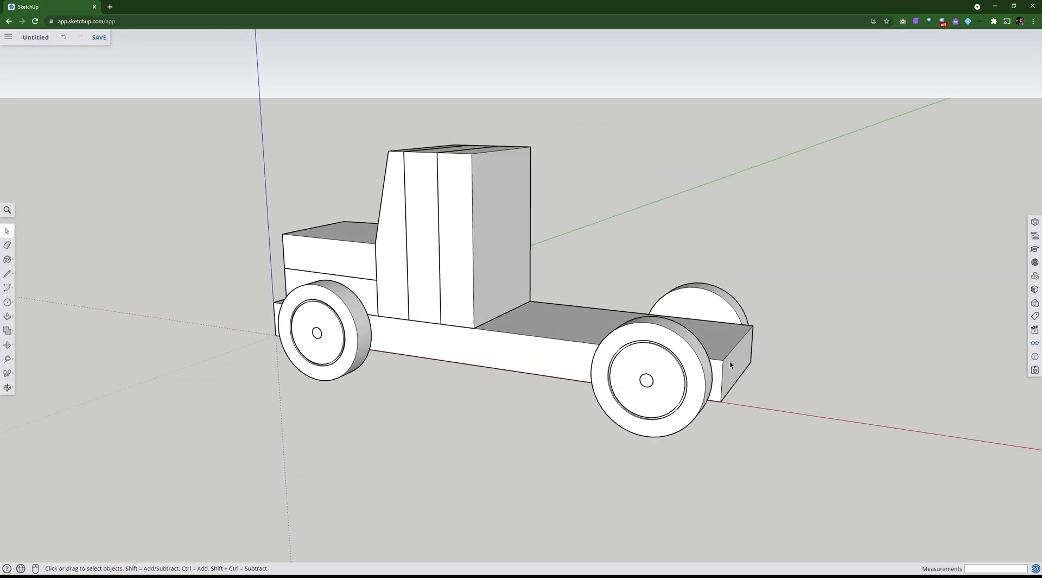
middle_click_drag(602, 293, 537, 253)
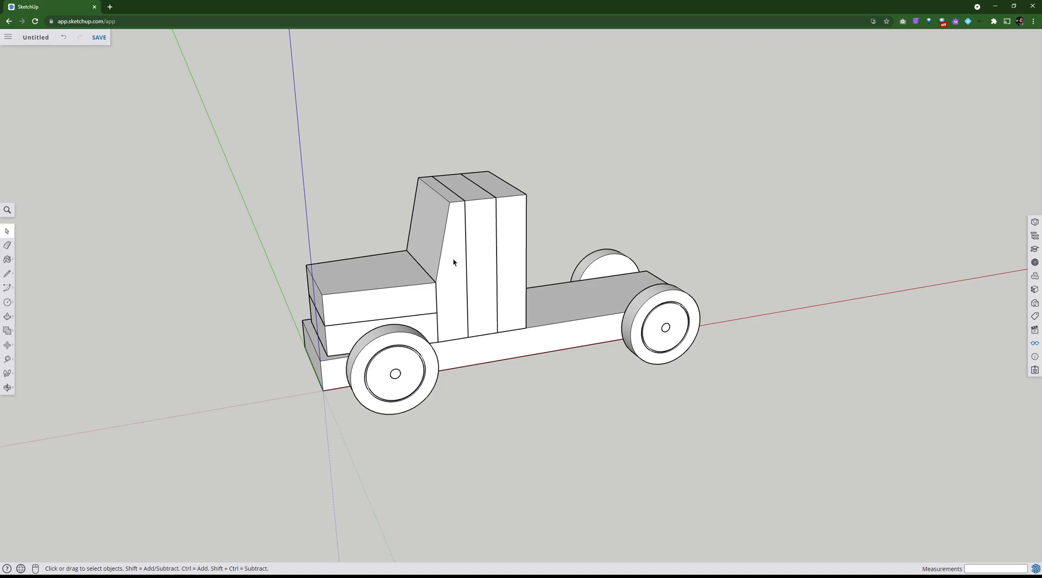
middle_click_drag(509, 275, 409, 293)
middle_click_drag(440, 326, 470, 293)
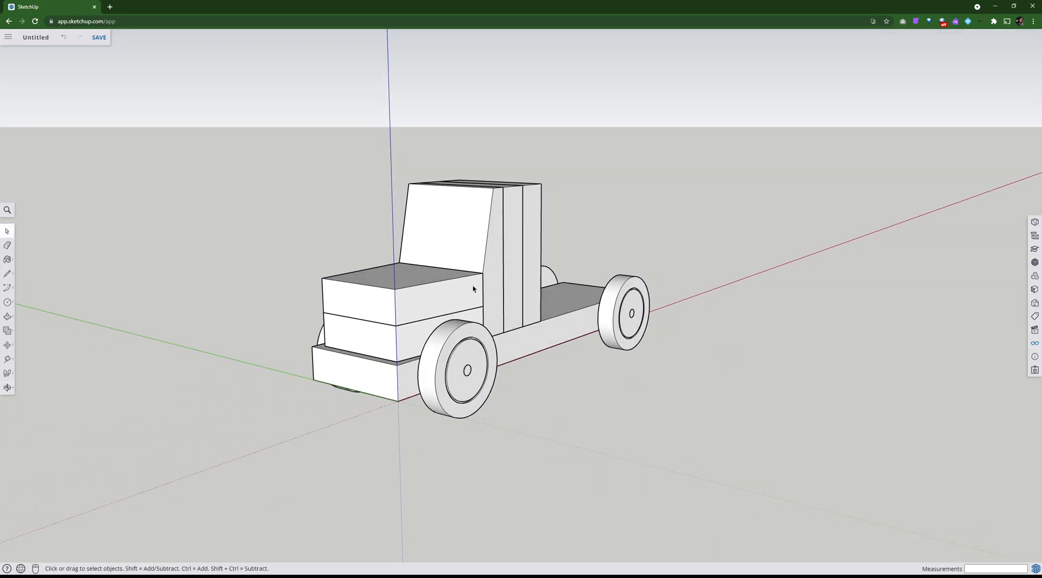
middle_click_drag(519, 270, 484, 363)
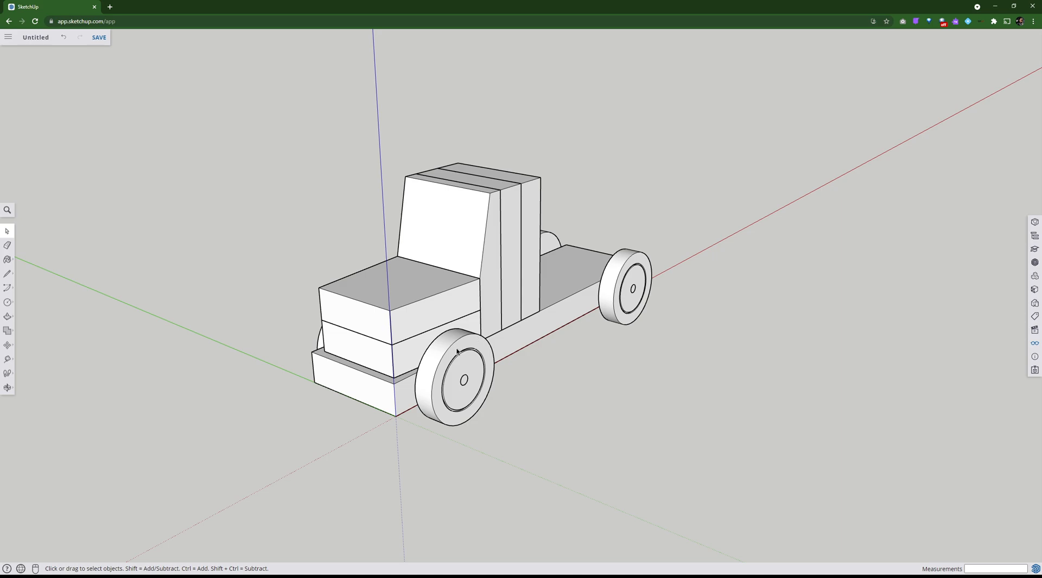
middle_click_drag(468, 352, 418, 305)
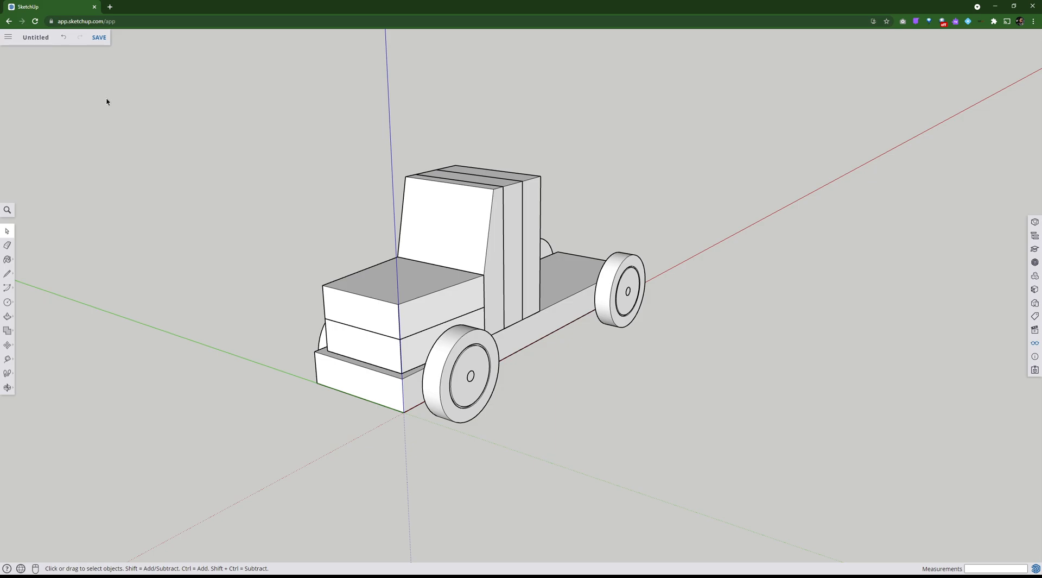
Save the model in the first SketchUp project under the name ModelTruck2021Sem2
left_click(98, 37)
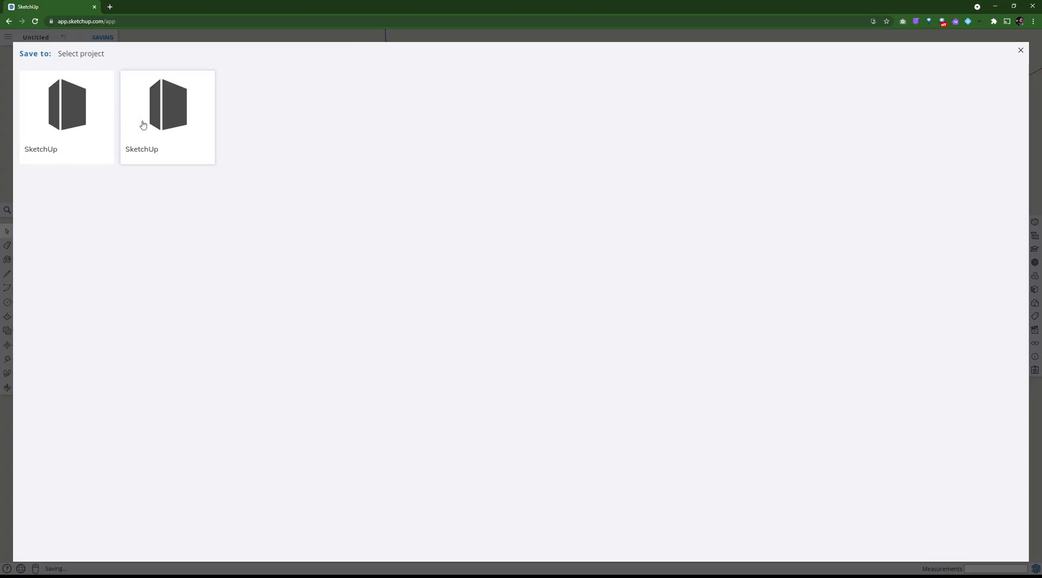
left_click(88, 121)
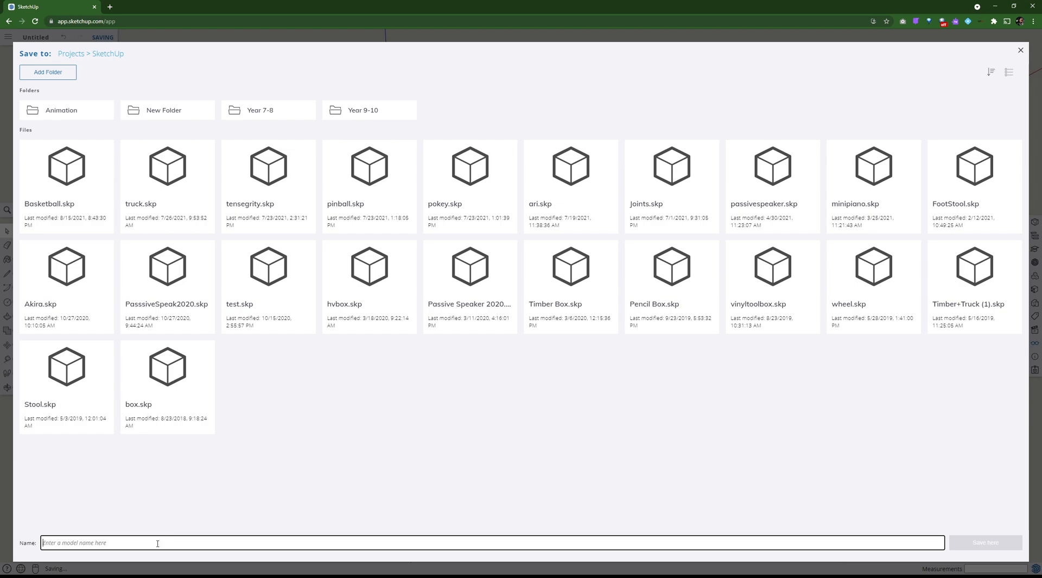
left_click(157, 538)
type("Mode")
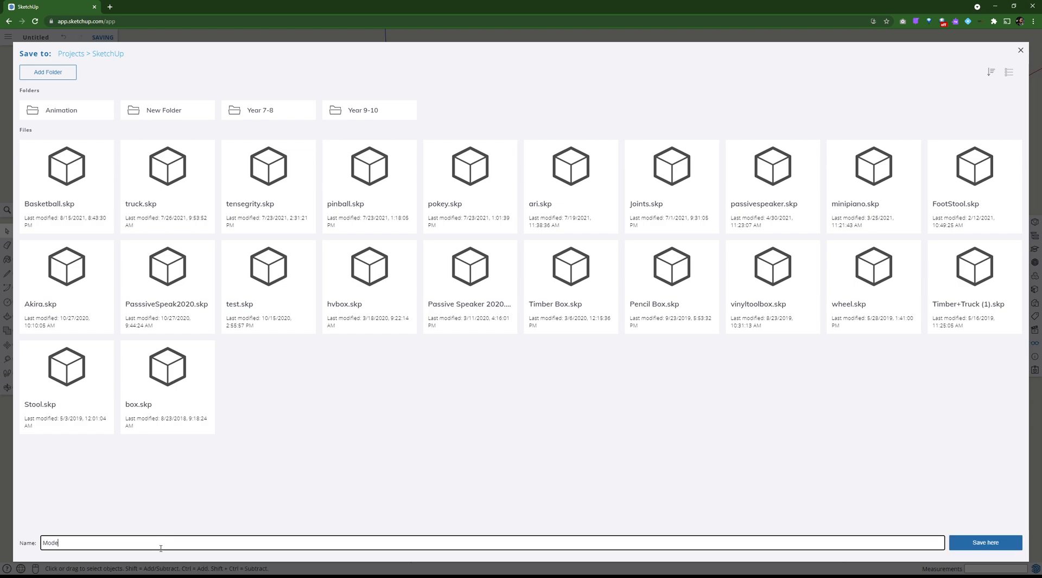
type("lTruck2021Sem2")
key("Return")
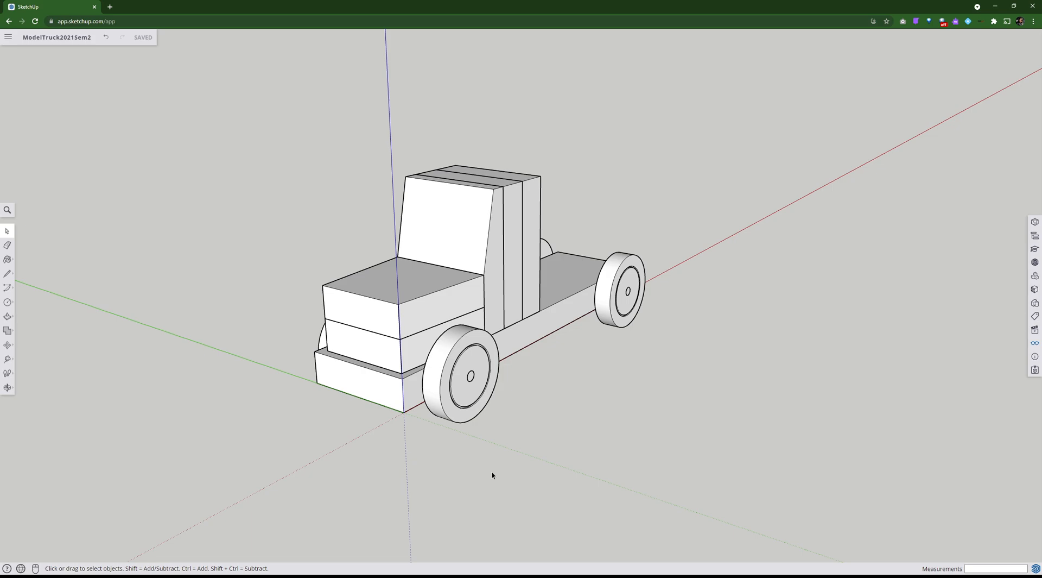
Try deleting the rearmost upright block of the cab and undo the deletion, twice
left_click(528, 253)
key("Delete")
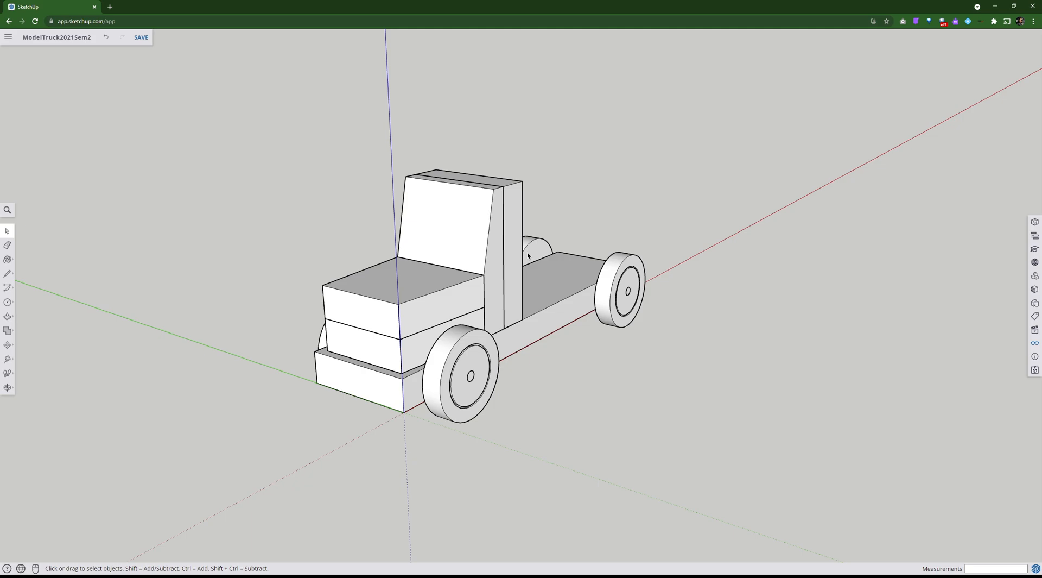
key("ctrl+z")
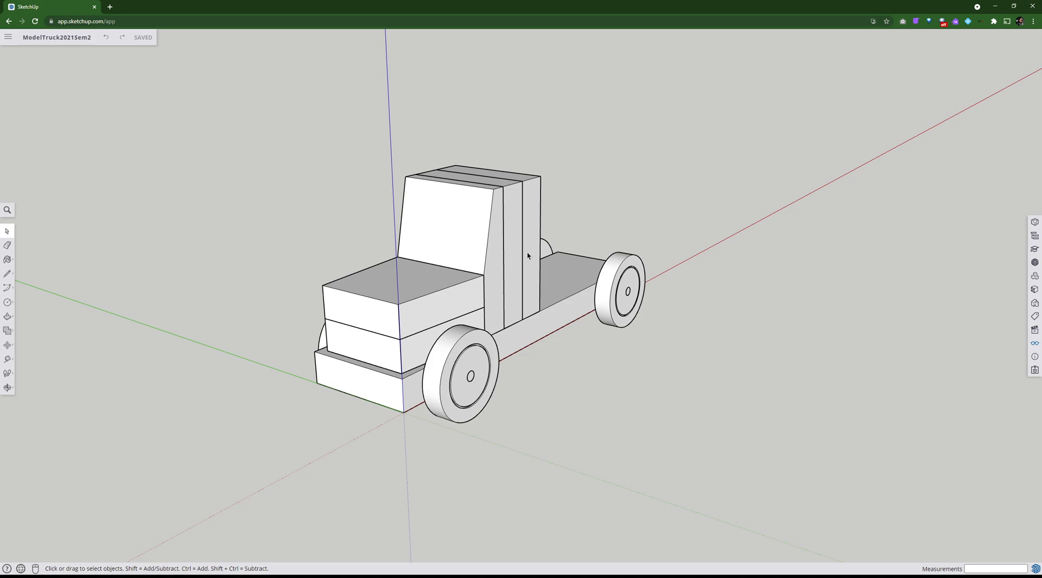
double_click(525, 225)
key("Delete")
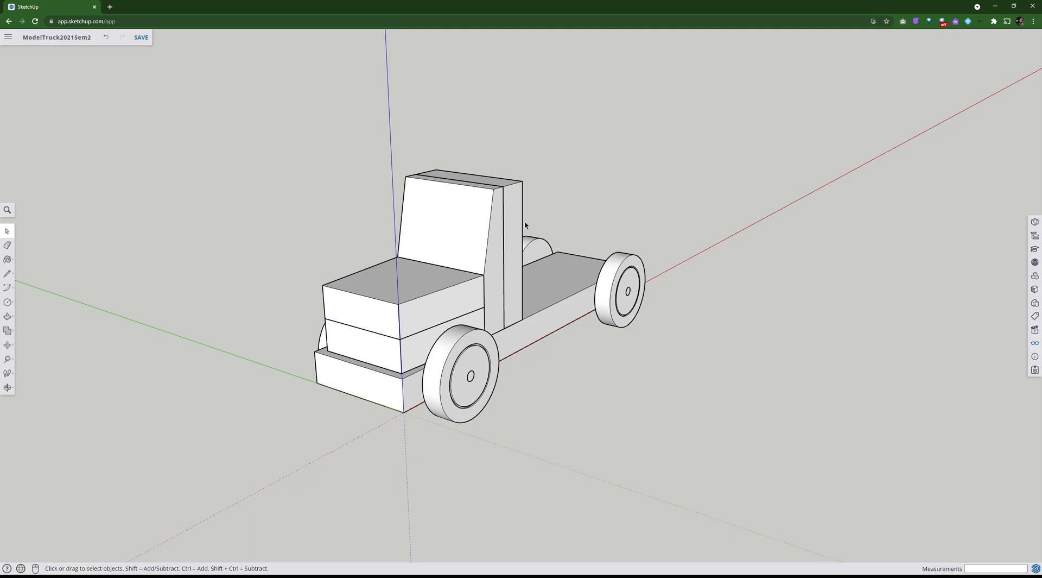
key("ctrl+z")
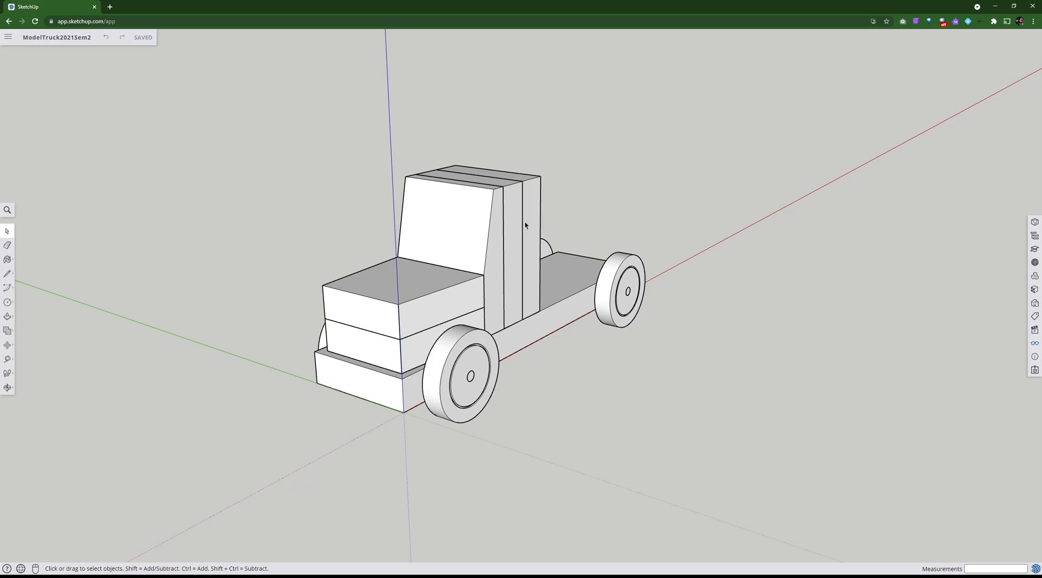